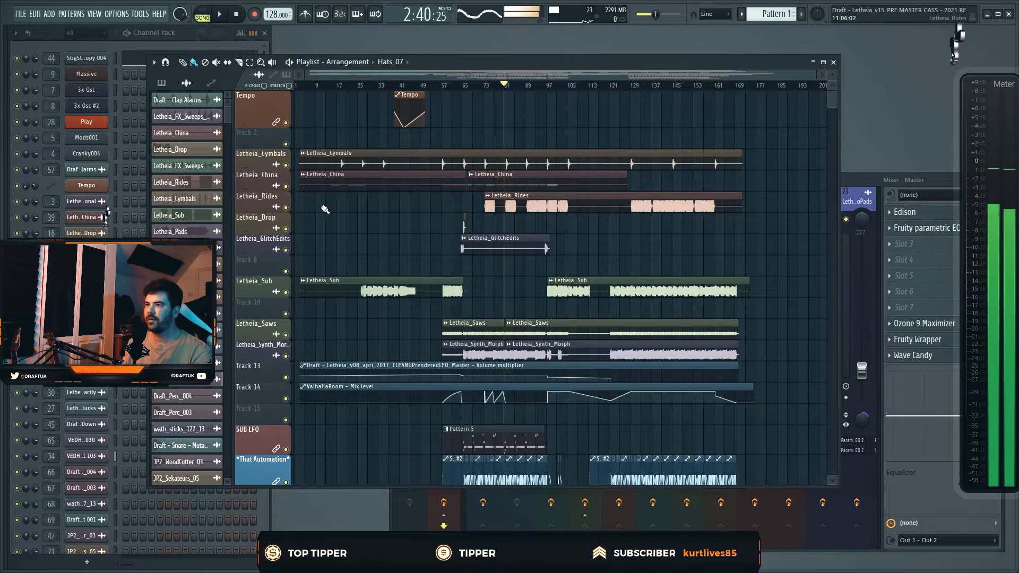
Solo the Letheia_Synth_Morph track, add Letheia_Saws during playback, mute Letheia_Synth_Morph again to hear the saws alone, and stop playback.
scroll(371, 239, down, 5)
ctrl+click(285, 250)
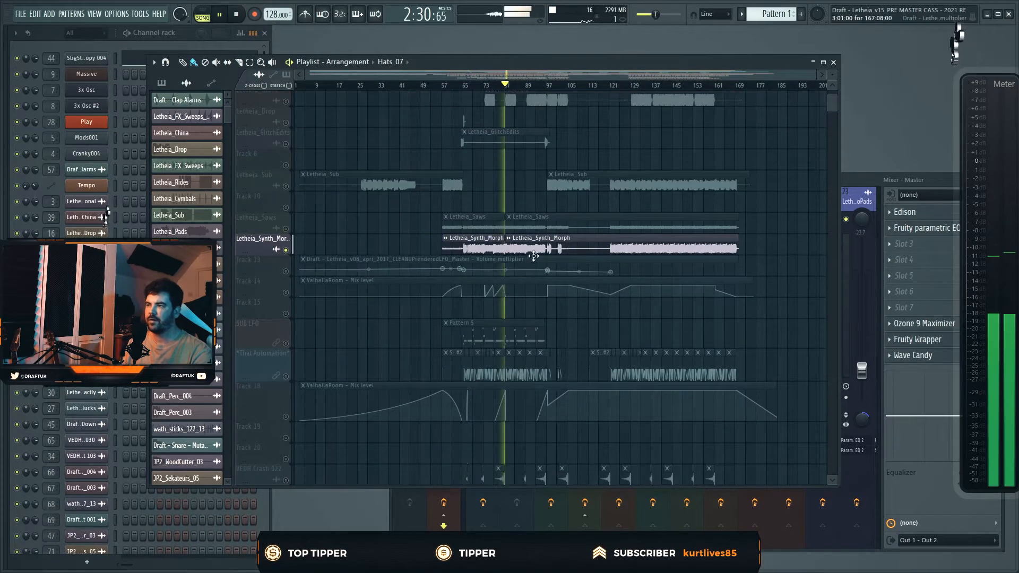
scroll(288, 249, up, 3)
click(286, 229)
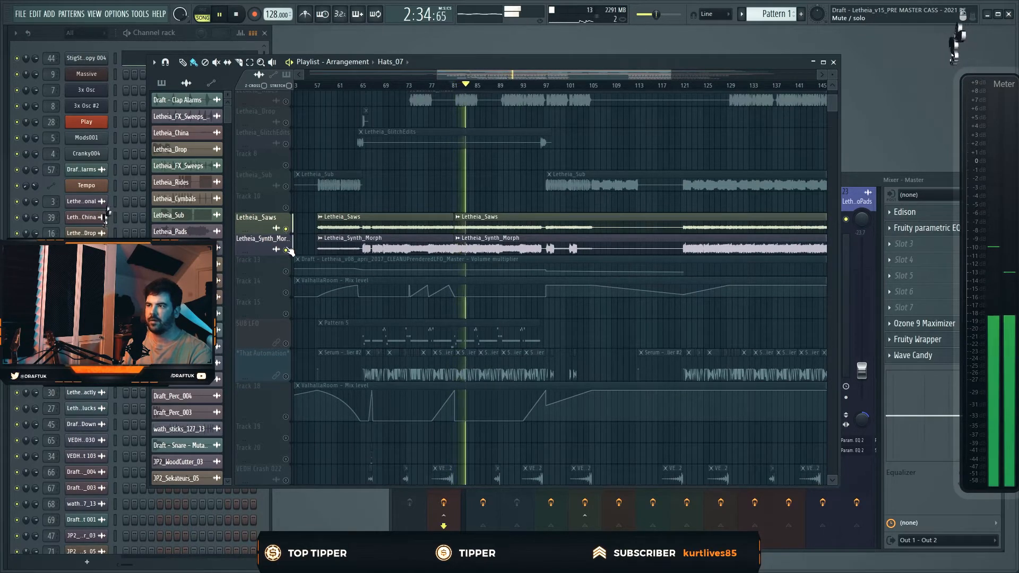
click(287, 250)
key(space)
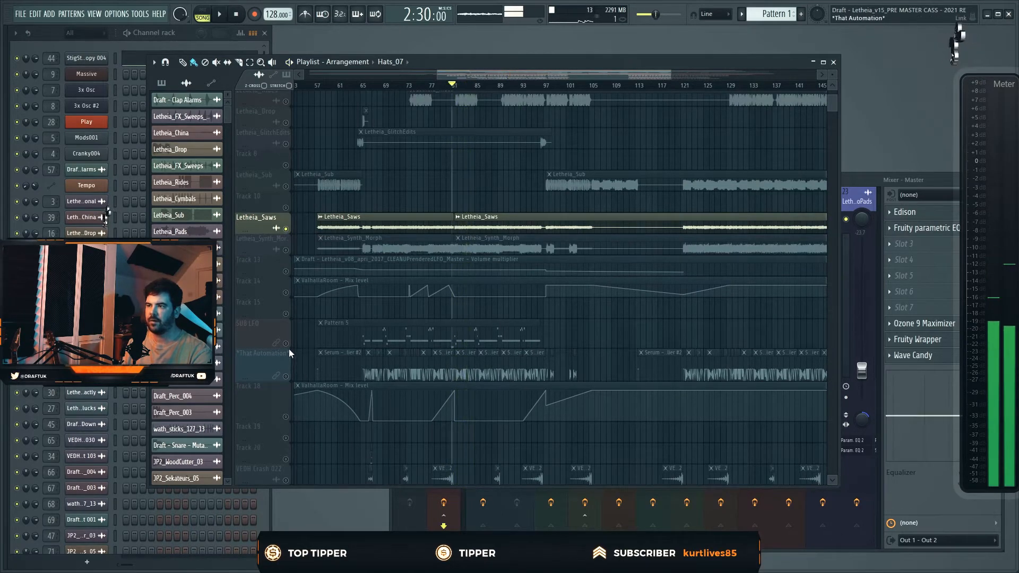
Solo the SUB LFO track, enable the *That Automation* track with it, and play both from around bar 81.
right_click(285, 344)
click(286, 377)
key(space)
scroll(445, 359, up, 5)
scroll(502, 363, up, 3)
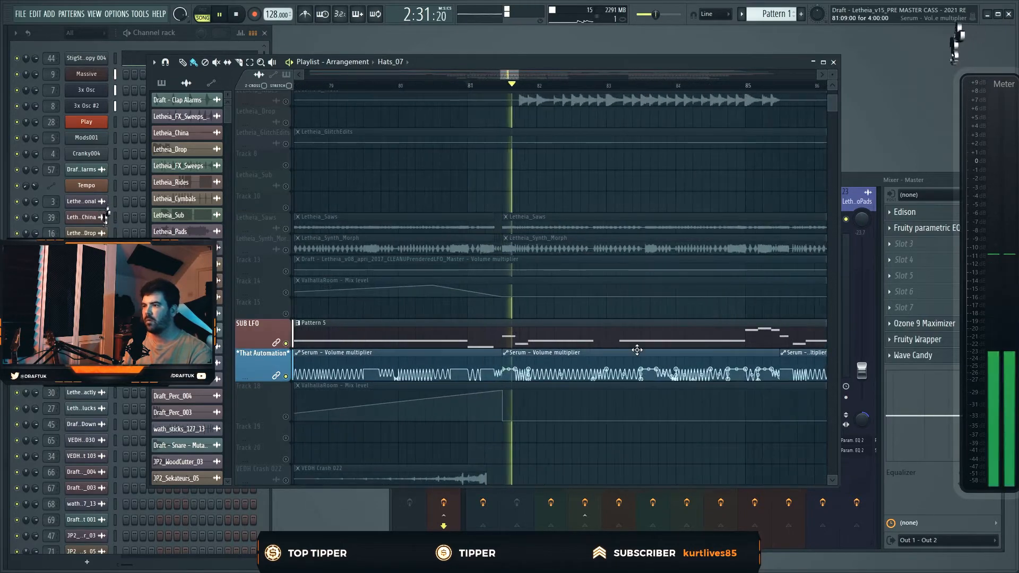
Compare playback with all Massive notes of Pattern 5 muted and unmuted in the piano roll, and close the piano roll.
double_click(460, 336)
key(ctrl+a)
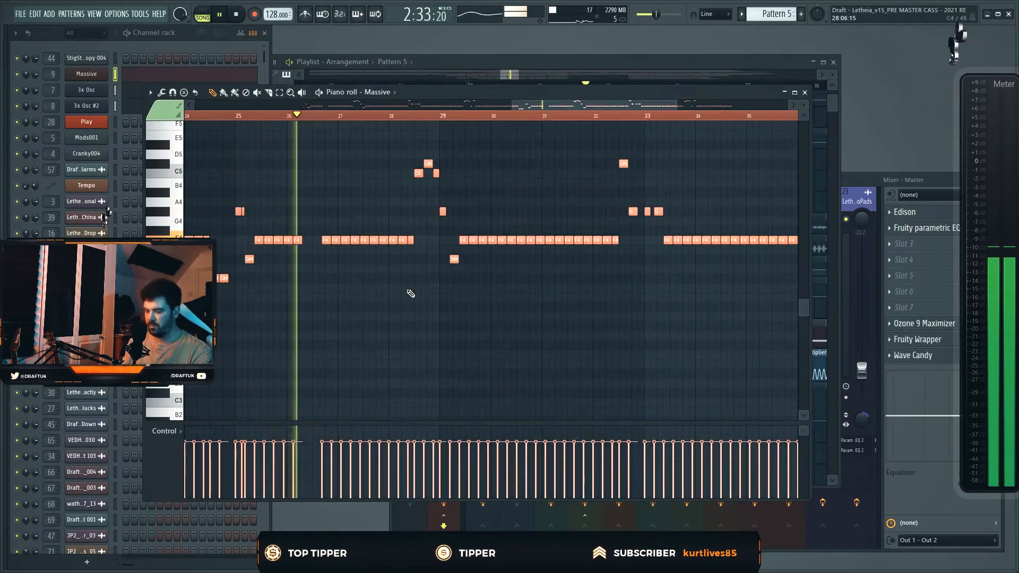
key(alt+m)
key(space)
key(space)
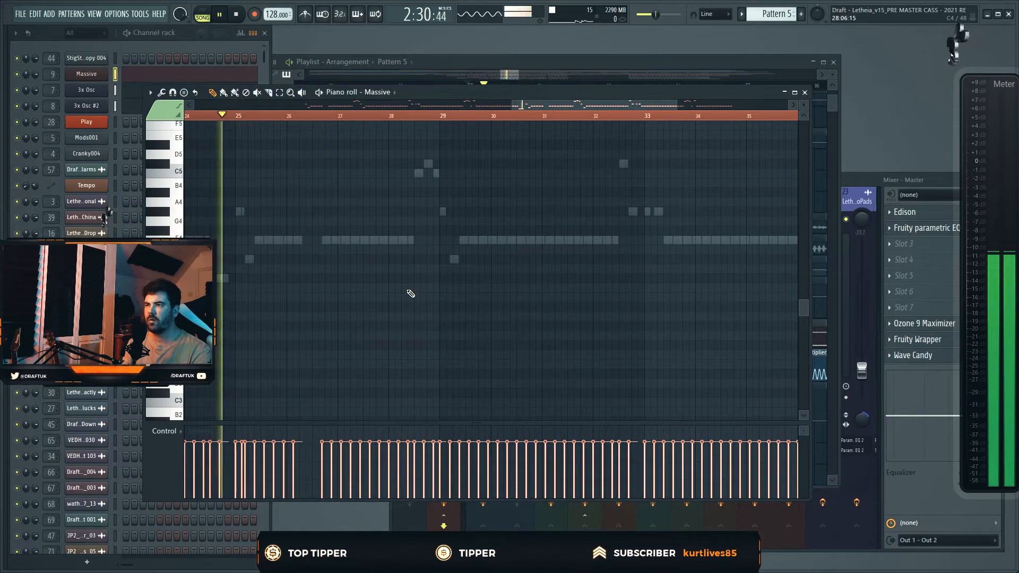
key(alt+m)
key(space)
click(805, 91)
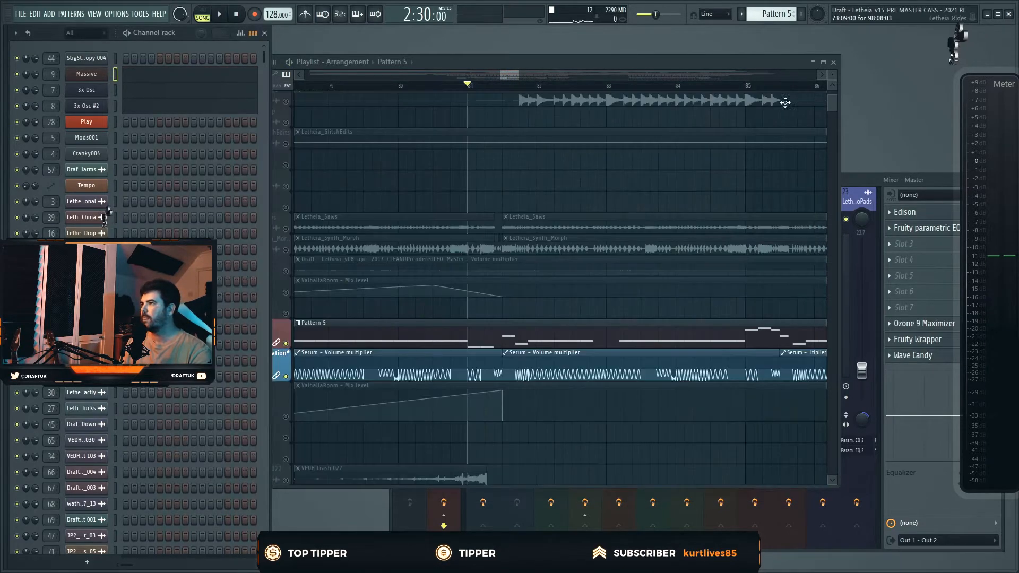
Increase the playlist track height and examine the Serum volume multiplier automation under Pattern 5 around bar 81.
scroll(597, 363, up, 1)
scroll(594, 356, up, 3)
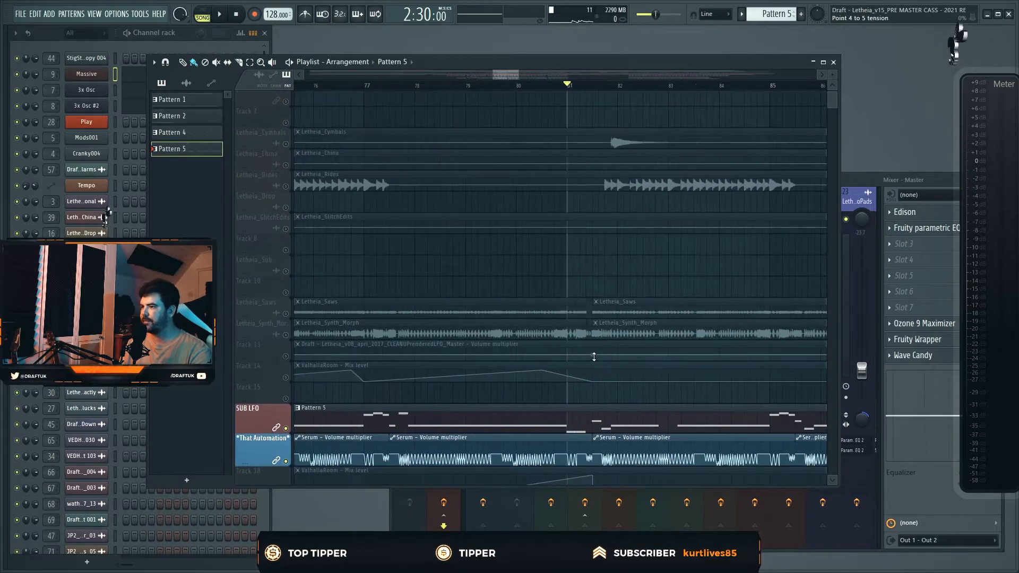
scroll(589, 358, down, 1)
scroll(567, 359, up, 3)
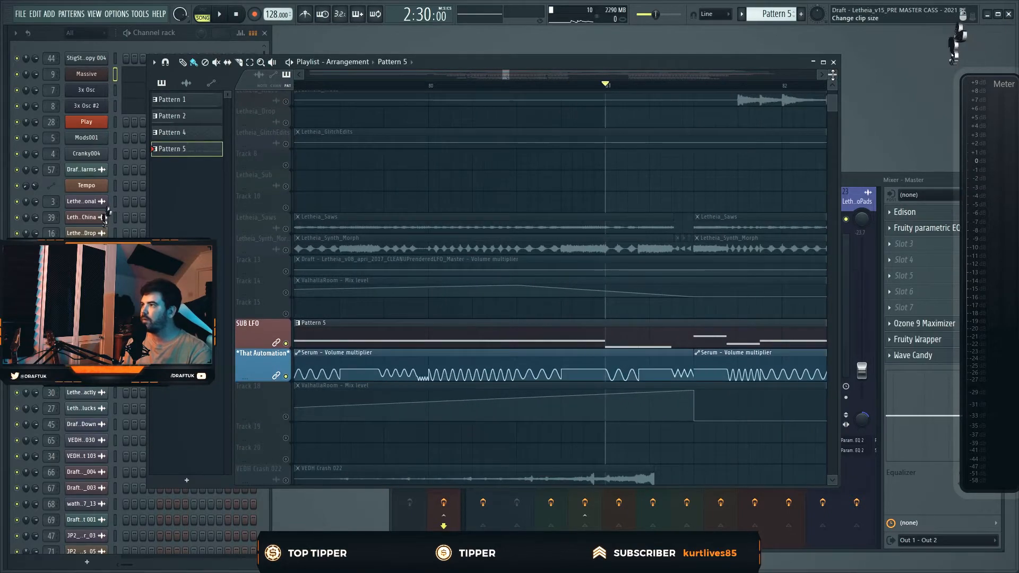
drag(833, 75, 832, 91)
scroll(596, 250, down, 5)
scroll(595, 251, up, 3)
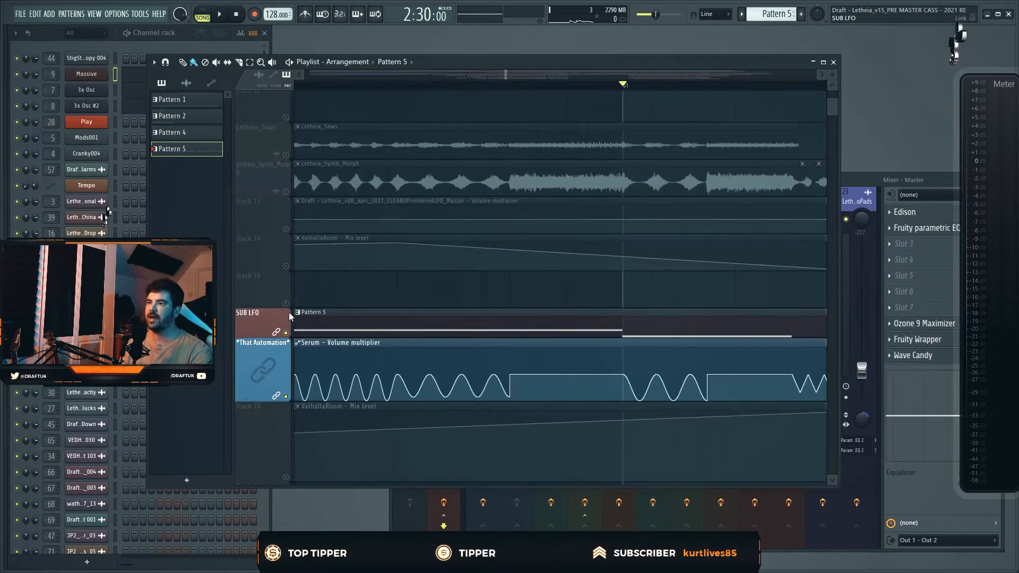
Play the full arrangement with all tracks active around bar 81, stop, and review the whole song's layout.
key(space)
scroll(520, 238, down, 3)
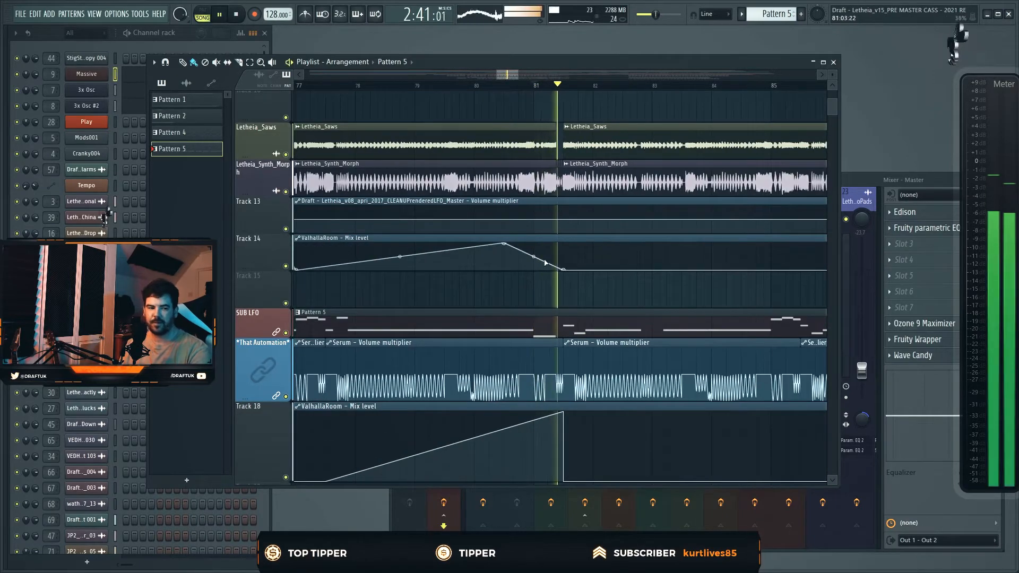
key(space)
scroll(453, 238, down, 5)
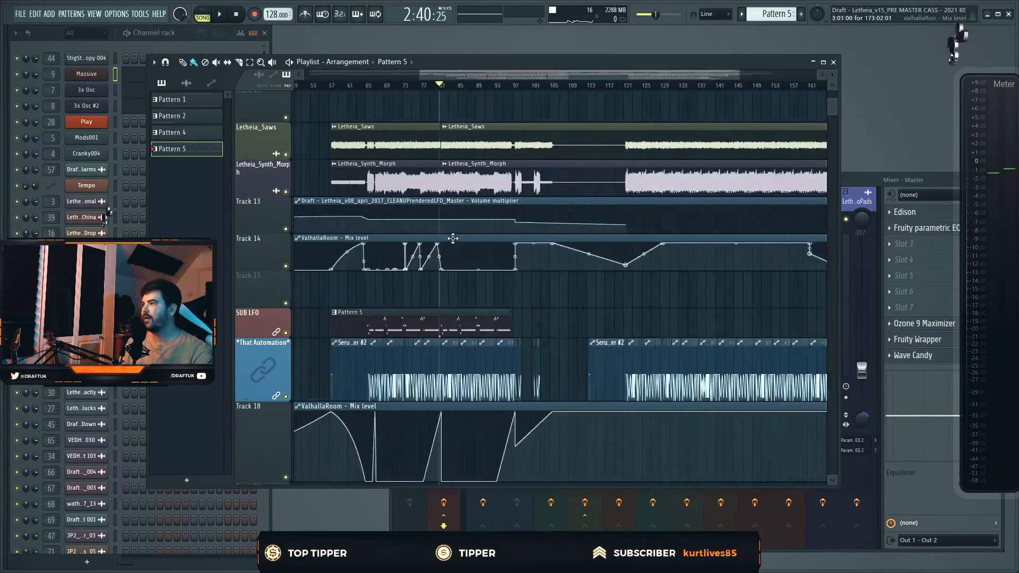
scroll(453, 238, down, 2)
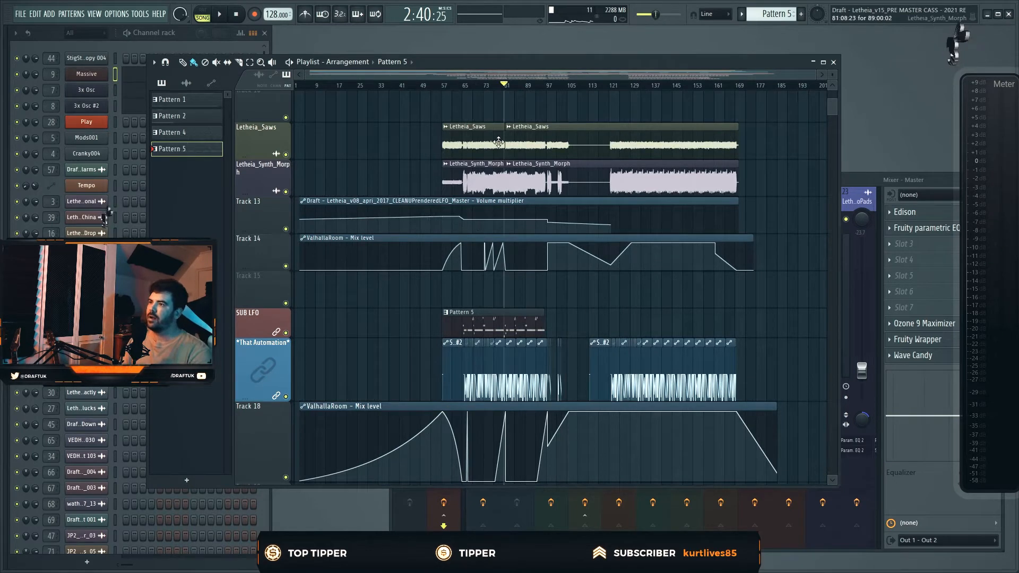
scroll(391, 131, up, 5)
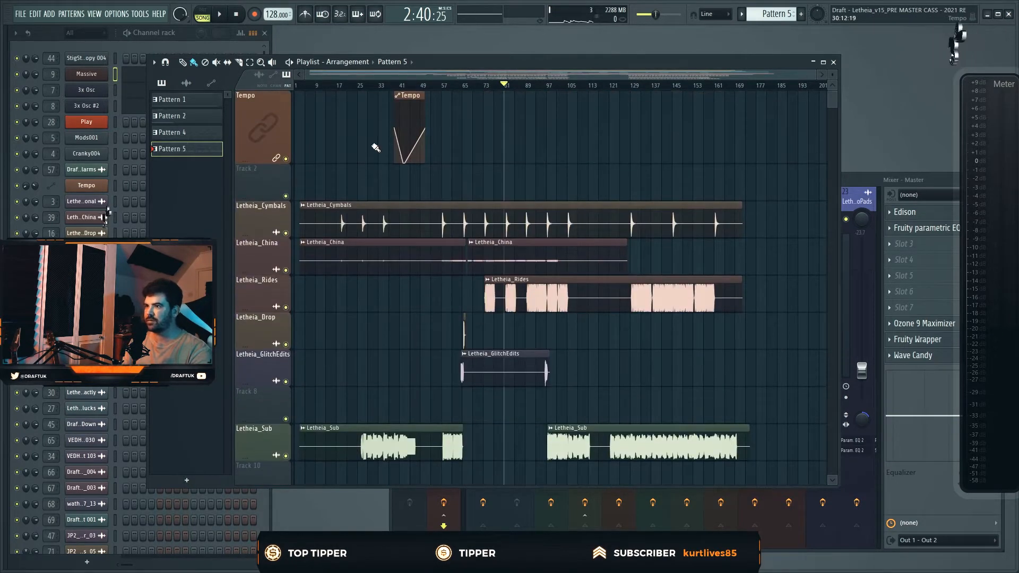
View the project info showing the start date and total working time, and close the settings.
click(139, 14)
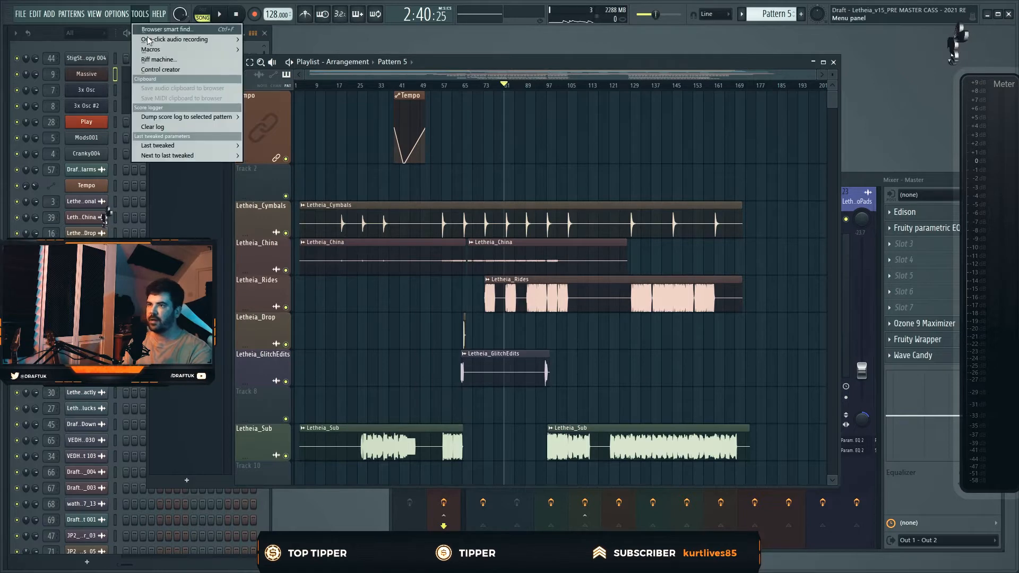
mouse_move(116, 14)
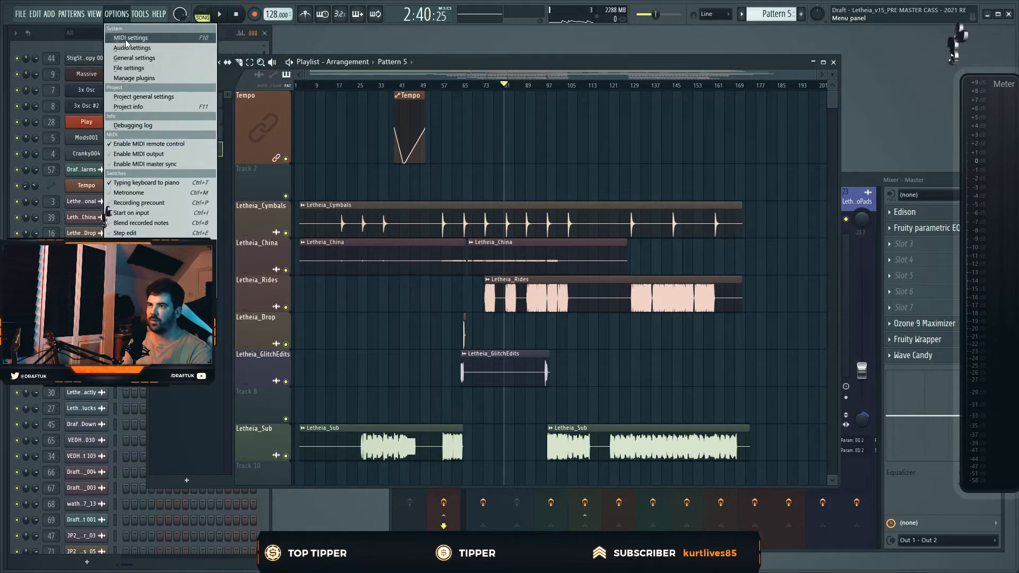
click(134, 106)
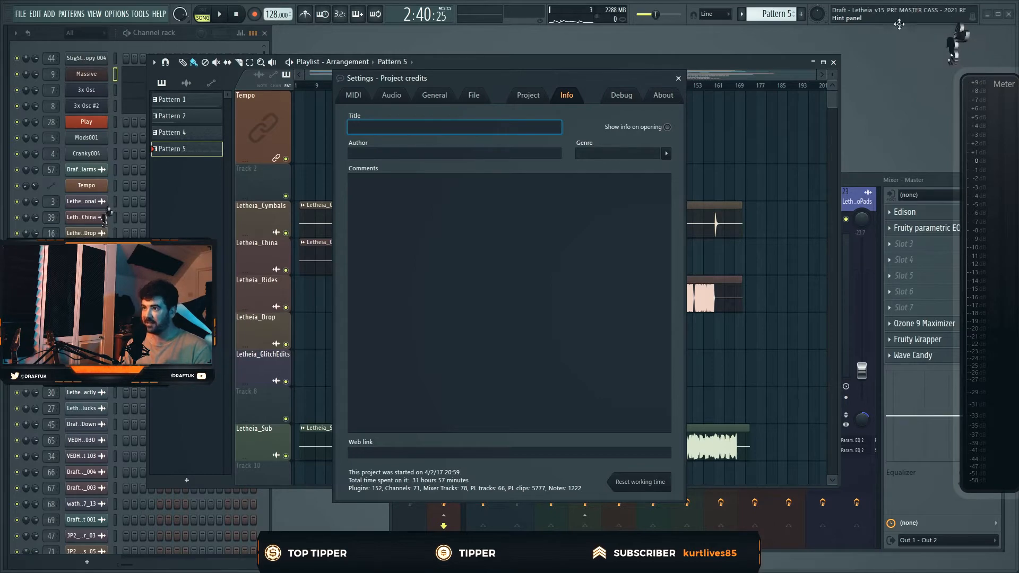
click(678, 78)
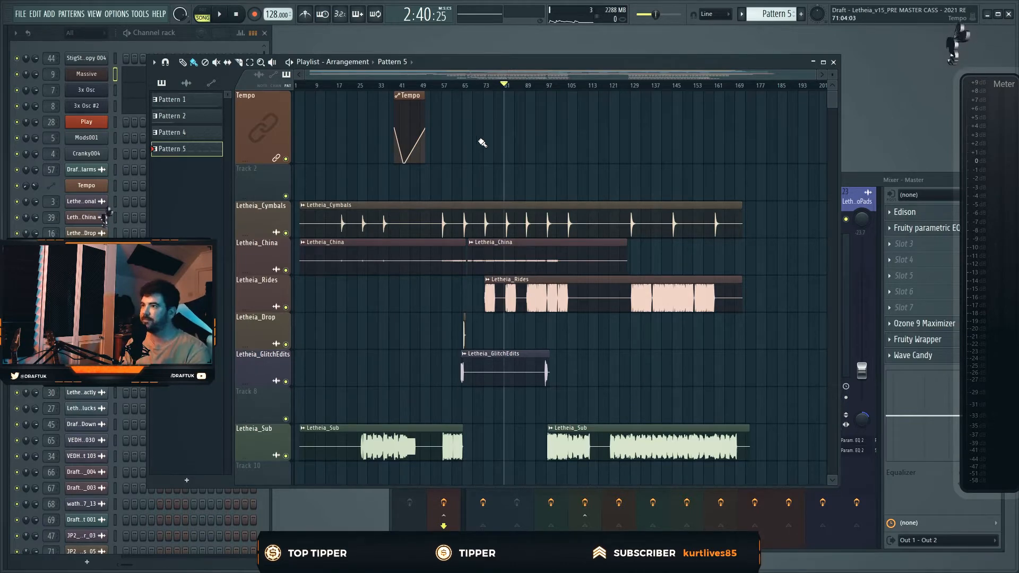
Play a short passage of the full mix around bar 81 and examine the ValhallaRoom mix level automation.
key(space)
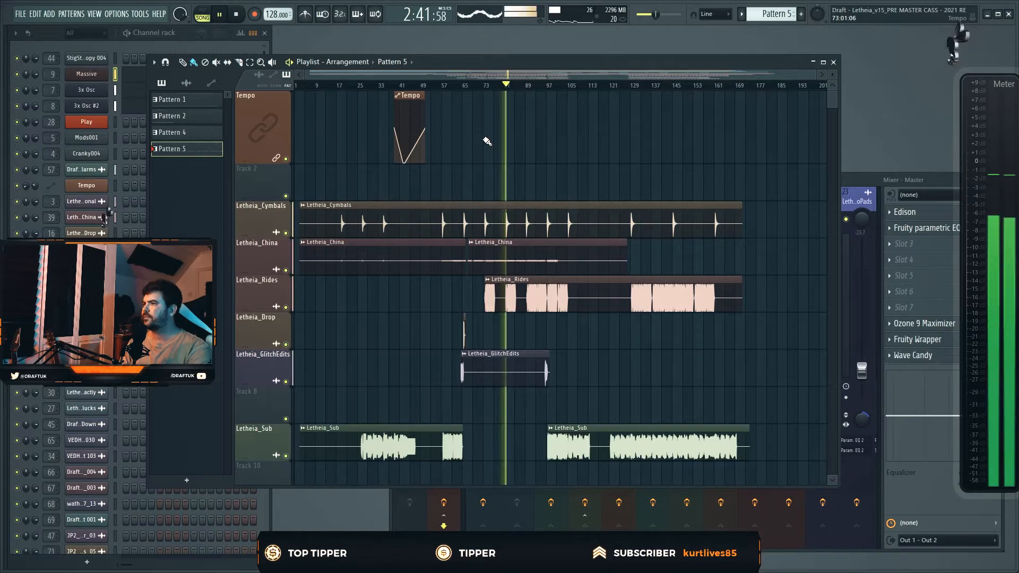
key(space)
scroll(487, 140, down, 11)
scroll(473, 147, up, 6)
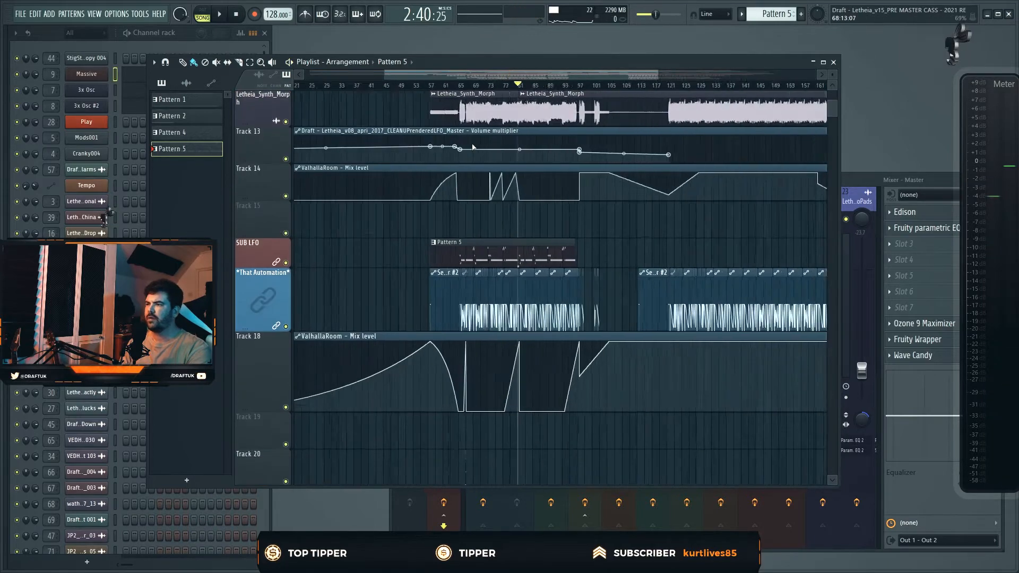
scroll(472, 147, up, 2)
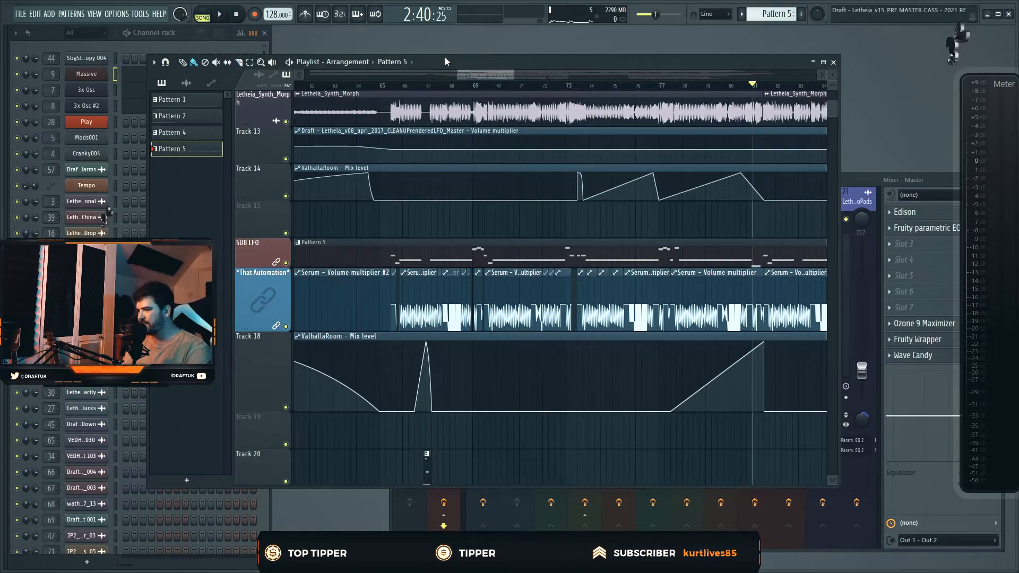
Examine the playlist clips around bars 57 to 97, from the crash and arp tracks up to the cymbals and rides.
scroll(476, 153, down, 4)
scroll(477, 153, down, 5)
scroll(477, 153, up, 4)
scroll(477, 153, down, 6)
scroll(476, 152, down, 3)
scroll(650, 208, up, 6)
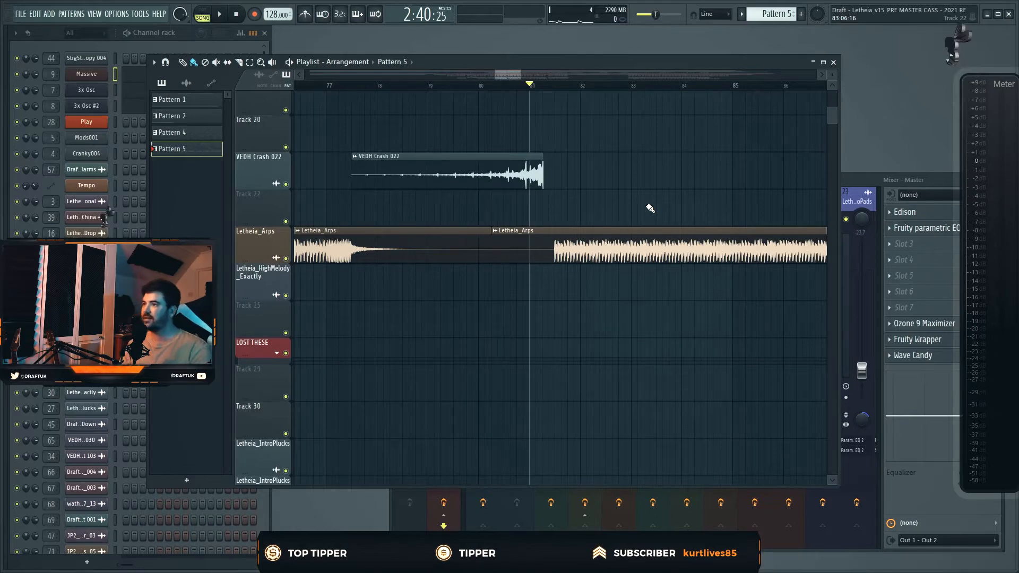
scroll(650, 208, down, 6)
scroll(658, 199, up, 5)
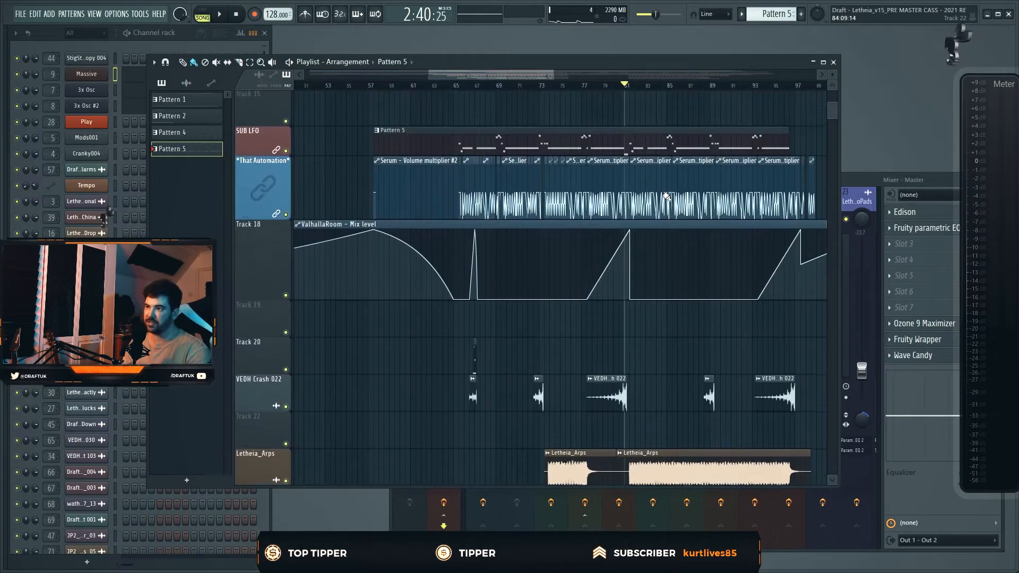
scroll(665, 191, up, 5)
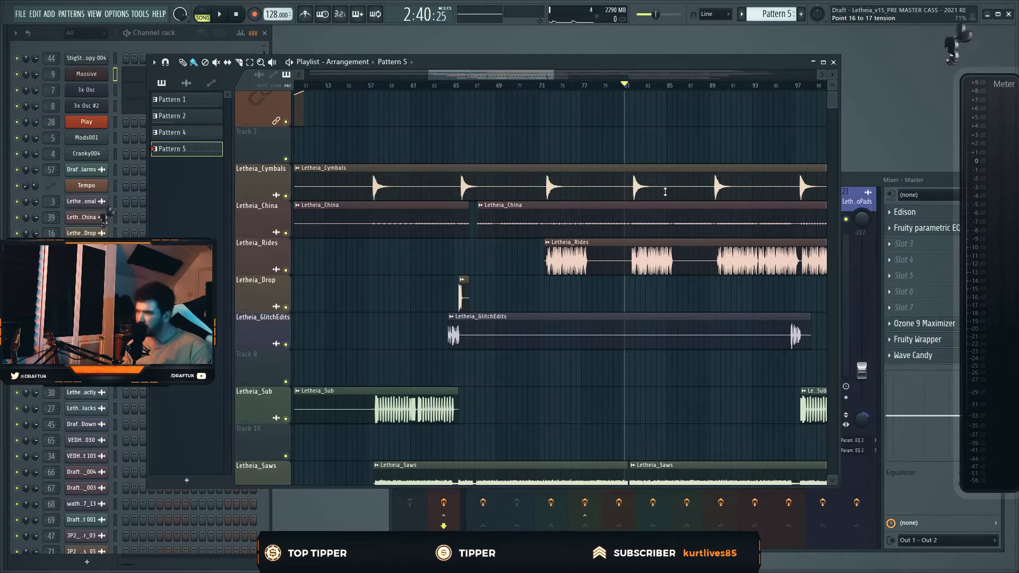
Set a time selection over the last beat of bar 81 at the layered kick tracks and play it.
scroll(650, 138, down, 8)
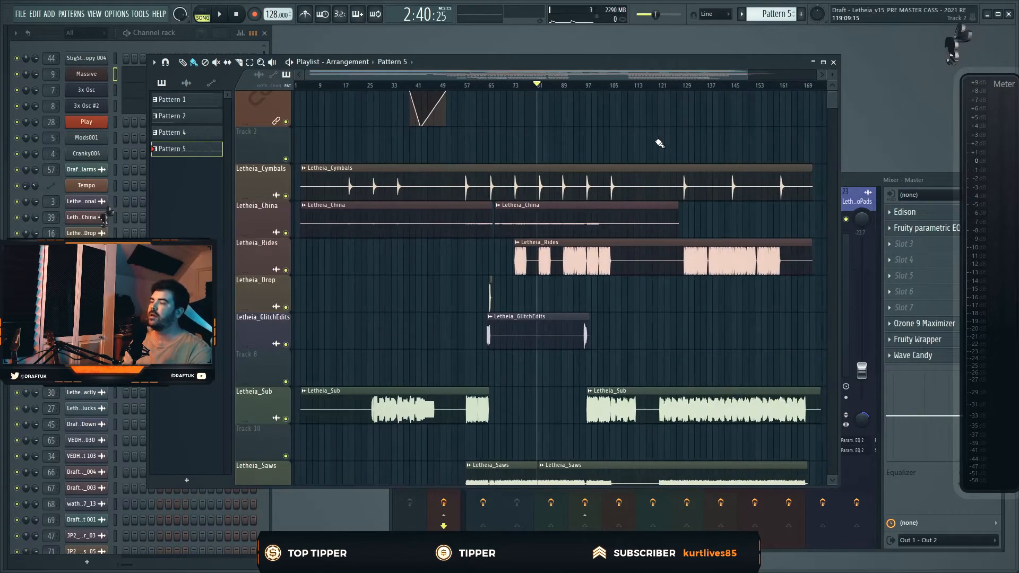
scroll(541, 206, down, 4)
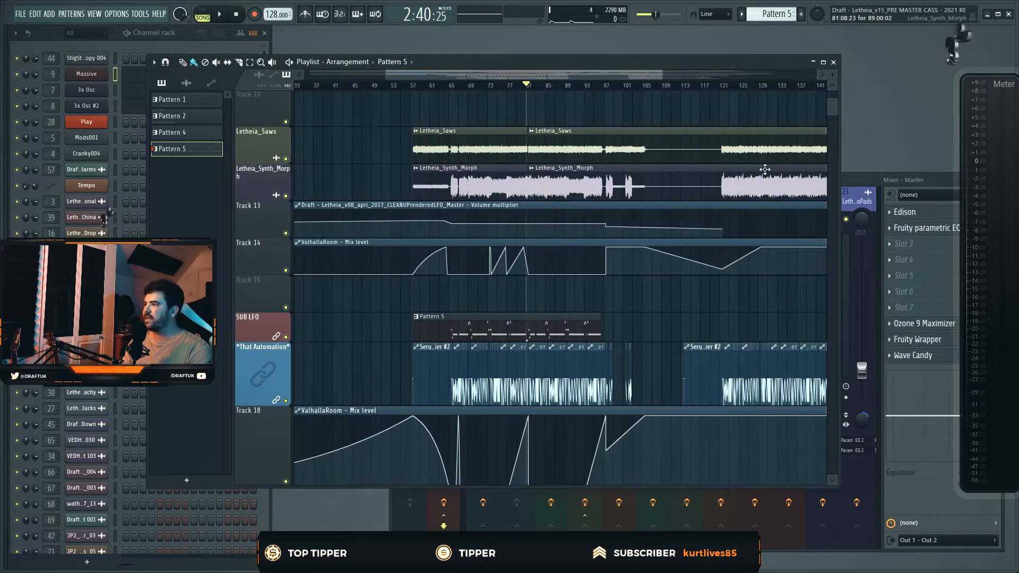
scroll(727, 168, down, 15)
scroll(484, 238, up, 6)
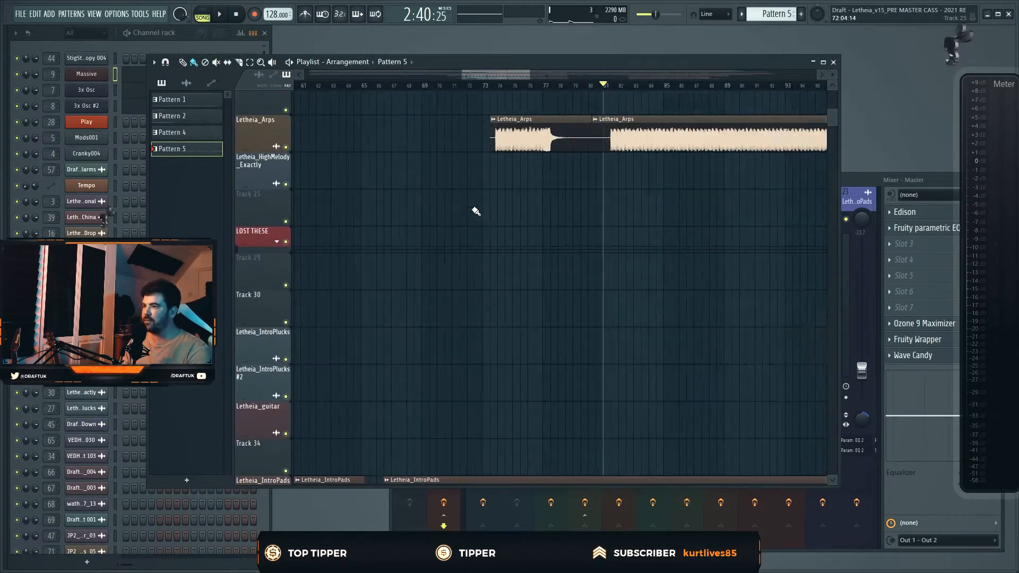
scroll(654, 227, down, 15)
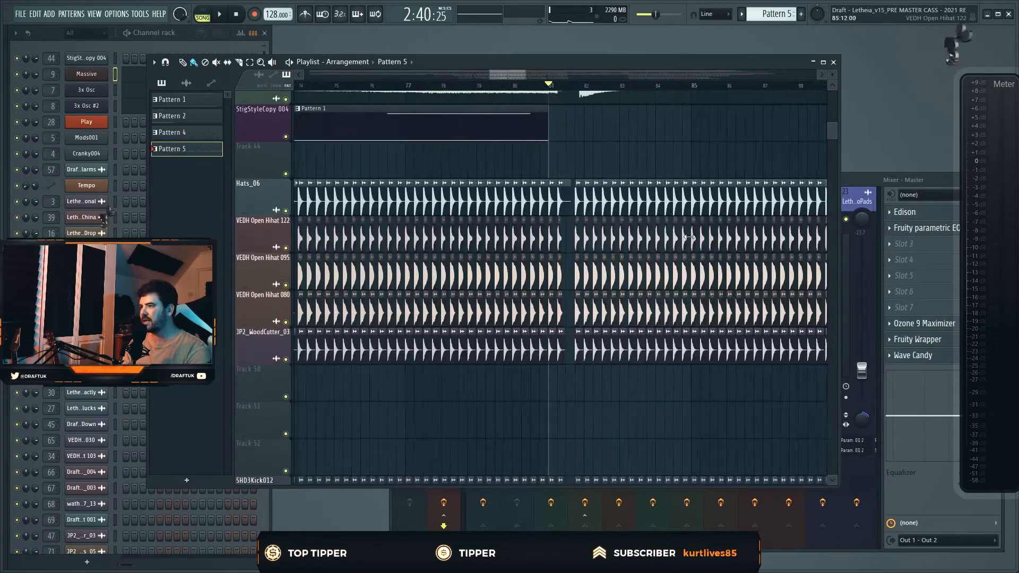
scroll(571, 259, down, 7)
scroll(584, 238, up, 5)
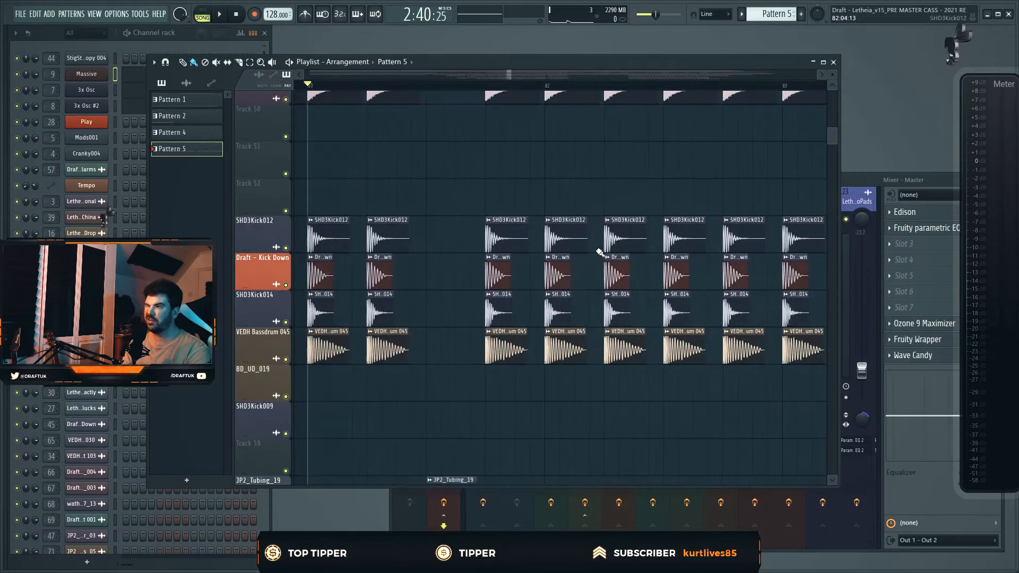
drag(447, 86, 527, 86)
key(space)
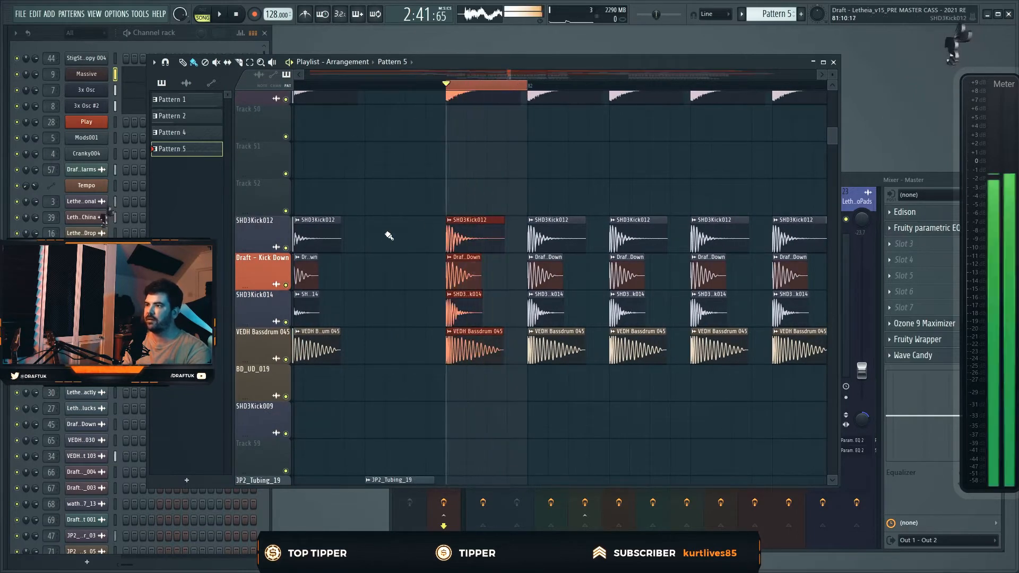
Solo the SHD3Kick012, Draft - Kick Down, SHD3Kick014 and VEDH Bassdrum 045 tracks, play the selected beat, and restore all tracks.
right_click(286, 248)
click(286, 286)
click(286, 322)
click(286, 360)
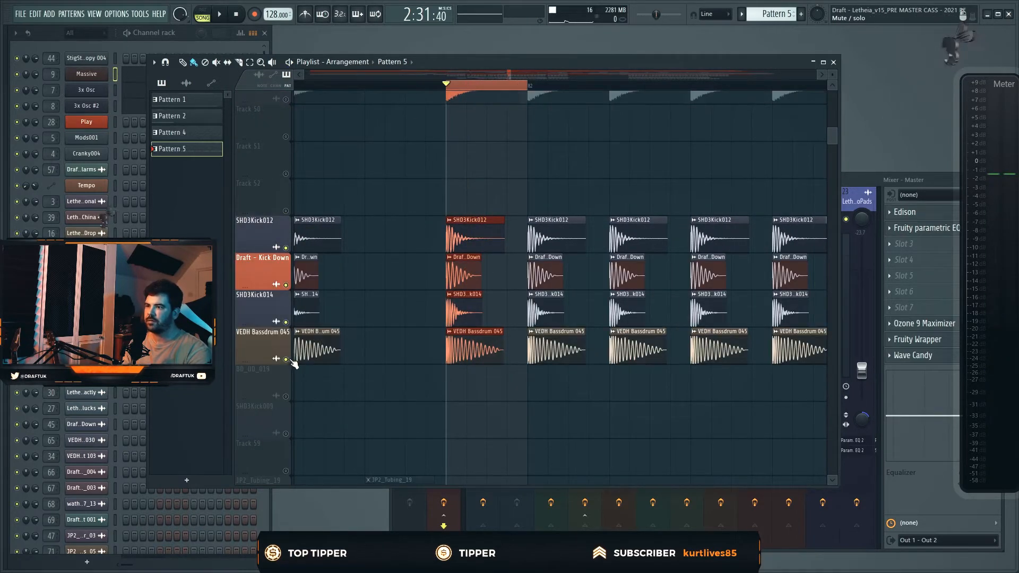
key(space)
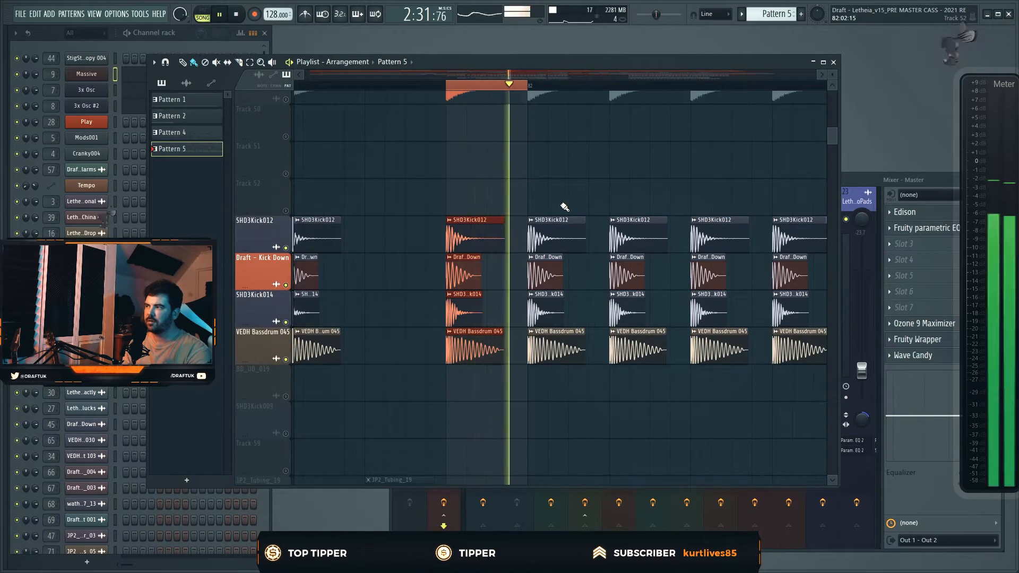
key(space)
right_click(286, 249)
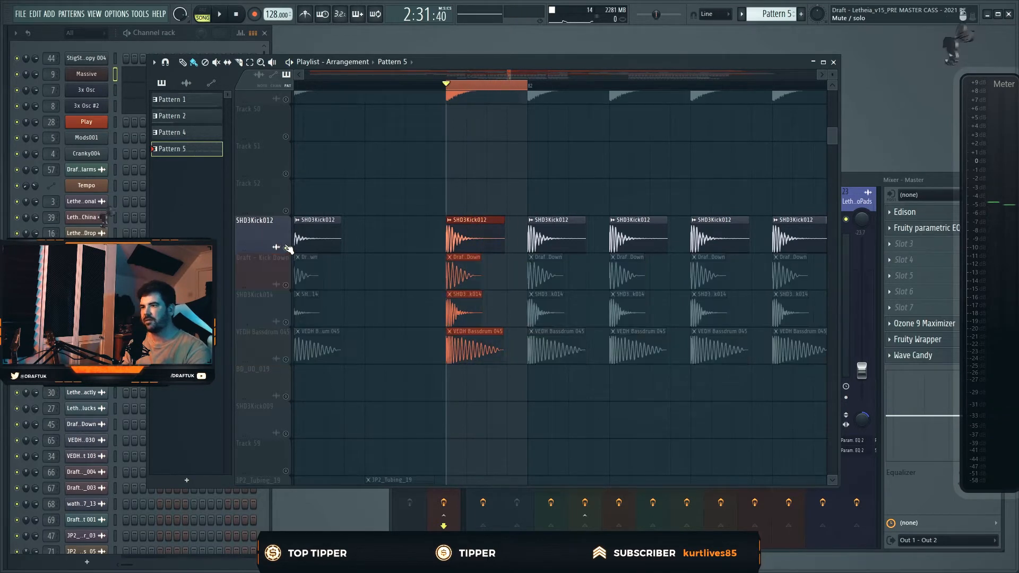
right_click(286, 249)
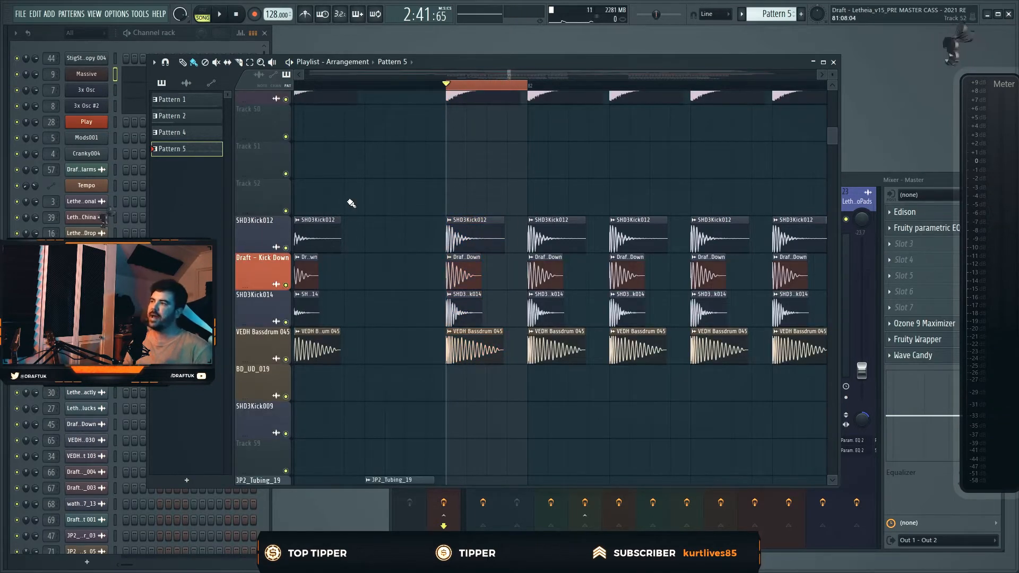
Move Ozone 9 Maximizer up to slot 7 on the Master track and replace the unloaded Fruity Wrapper in slot 9 with SPAN.
drag(852, 179, 795, 180)
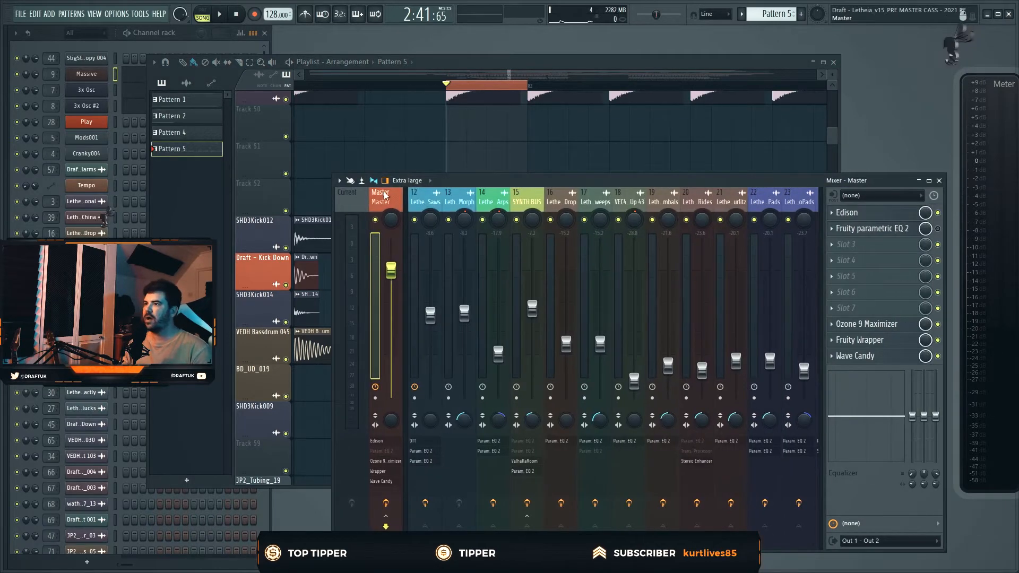
drag(845, 324, 845, 307)
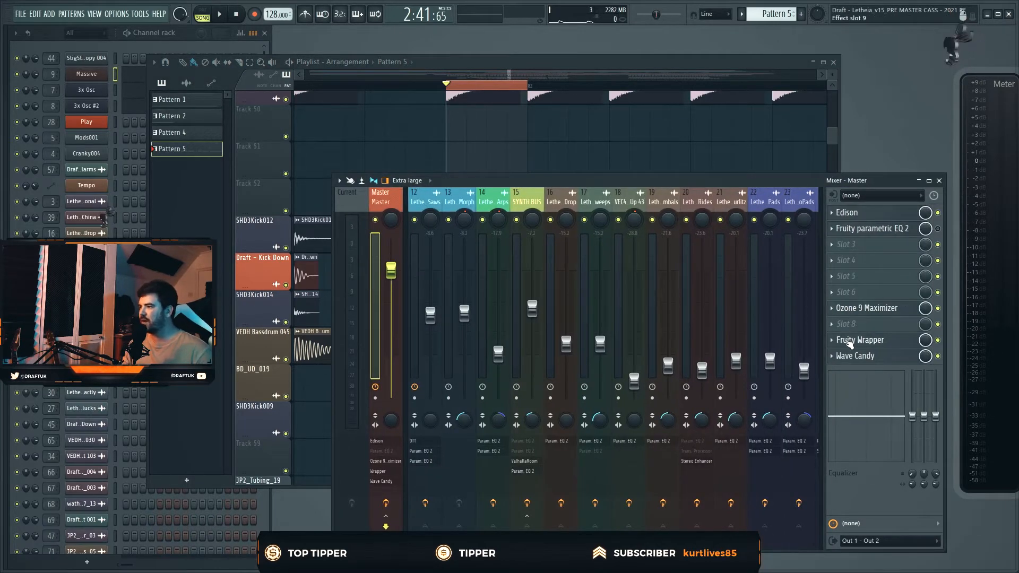
click(849, 340)
click(831, 340)
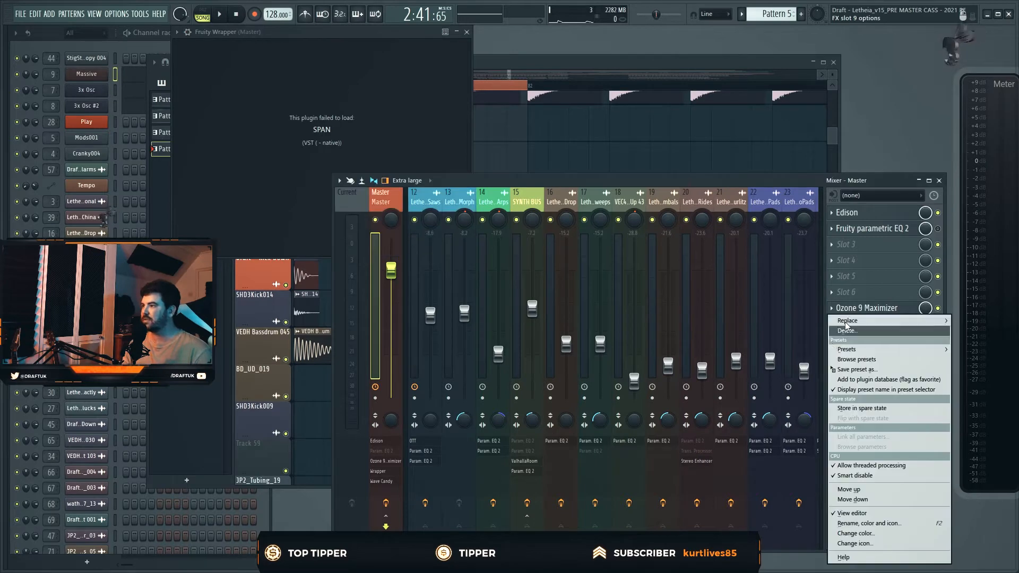
mouse_move(849, 320)
click(666, 252)
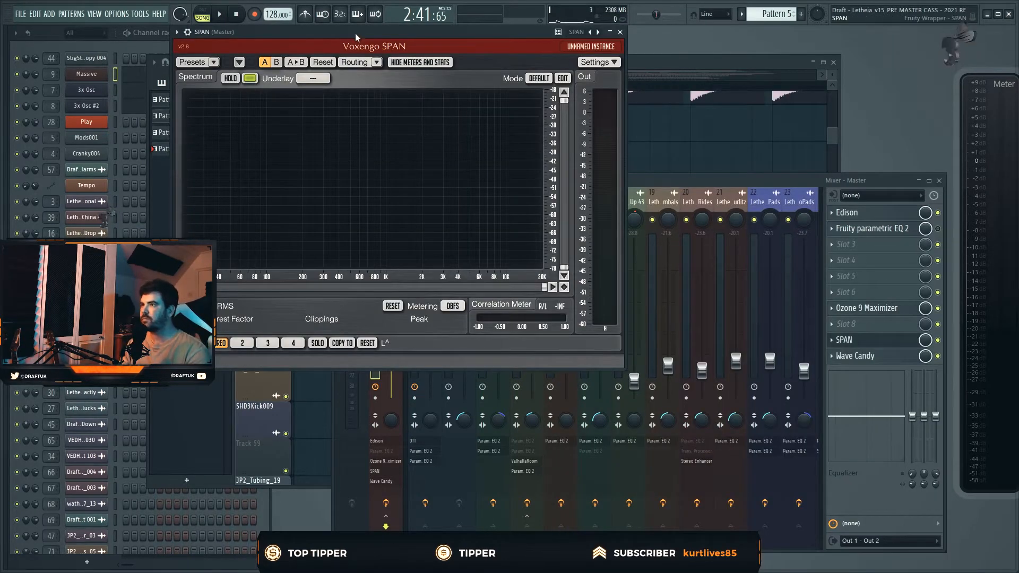
Play the selected beat of the full mix and examine its spectrum in SPAN, and close the analyser.
drag(355, 32, 660, 182)
key(space)
key(space)
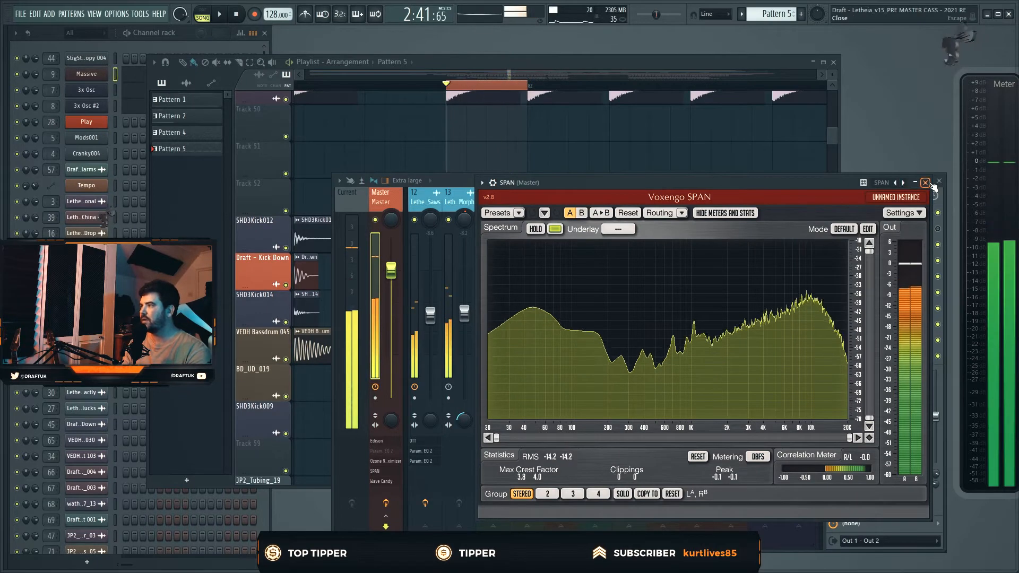
click(925, 183)
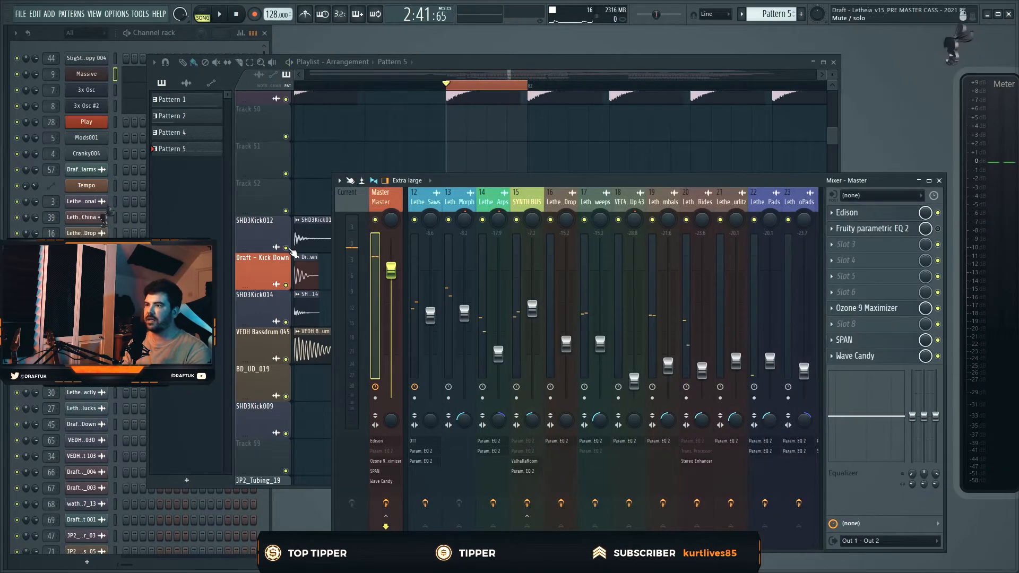
Solo the four layered kick tracks from SHD3Kick012 down to VEDH Bassdrum 045.
ctrl+click(286, 247)
click(285, 285)
click(286, 322)
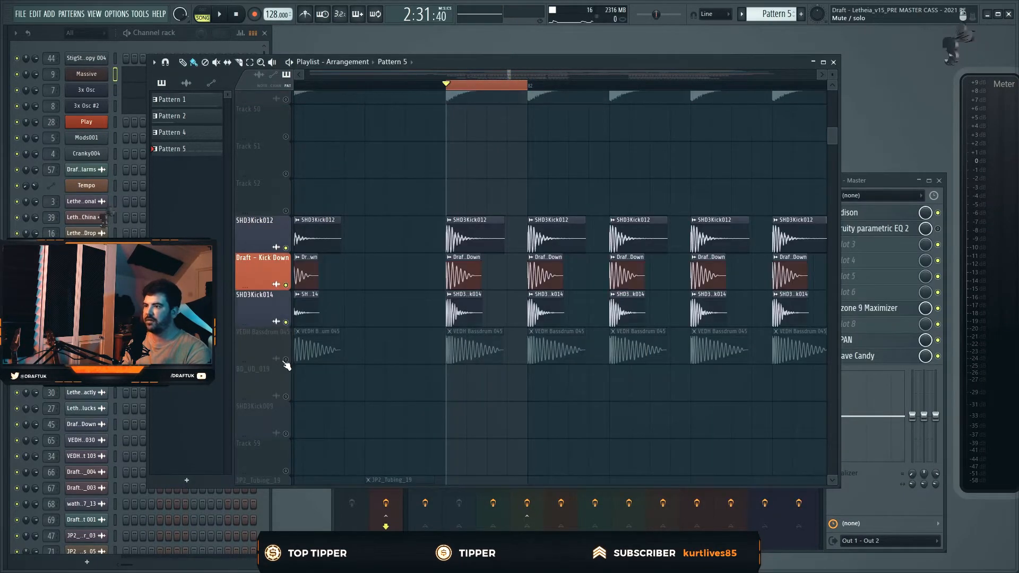
click(286, 359)
Load BC Oscilloscope Multi 2 VST3 into slot 8 of the Master track and route channel 1 to curve 1.
click(878, 182)
click(833, 325)
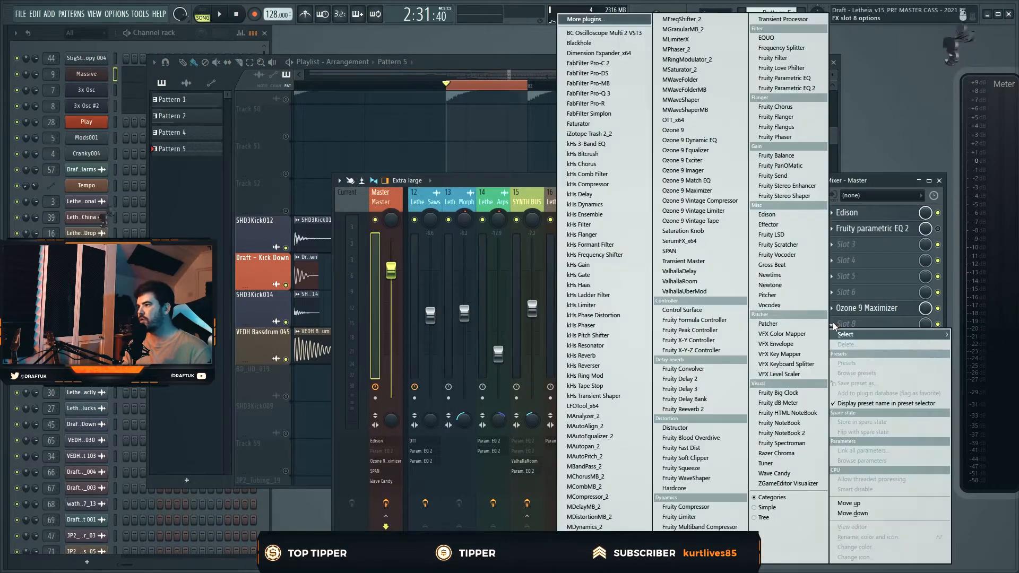
click(600, 34)
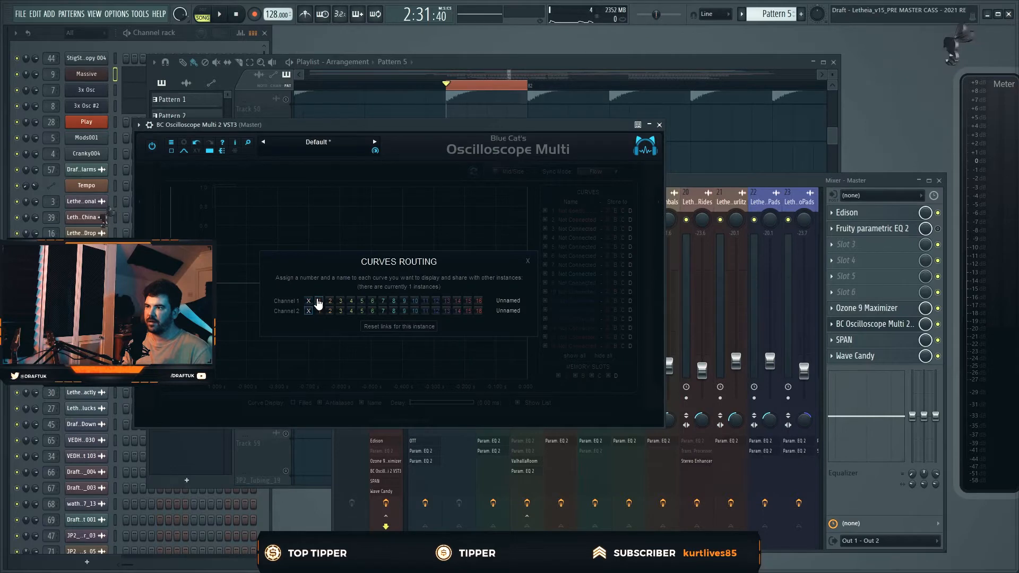
click(528, 261)
drag(452, 125, 737, 213)
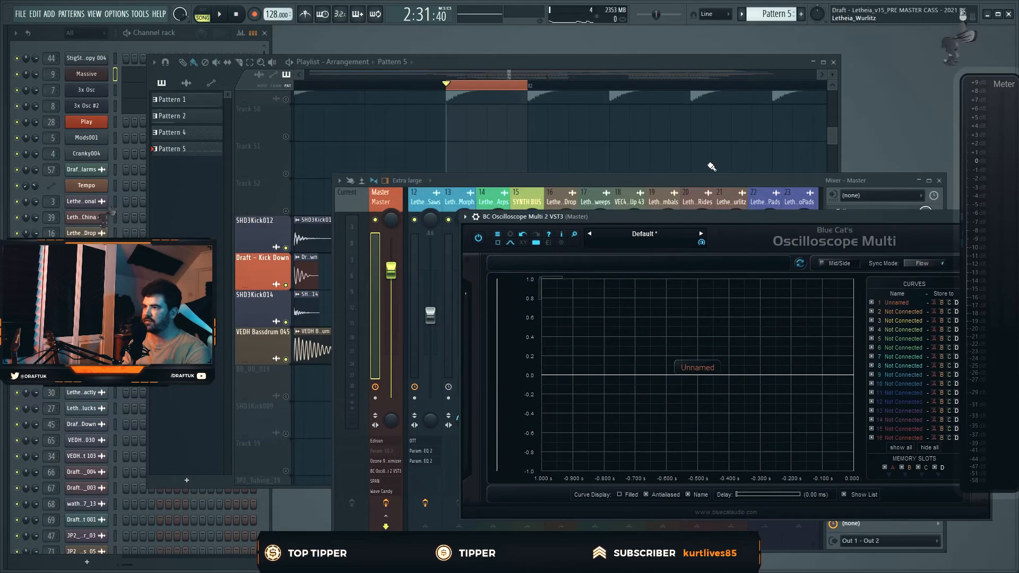
Play the soloed kicks and examine their combined waveform in the oscilloscope, zoomed in on a single hit.
right_click(683, 129)
key(space)
click(871, 218)
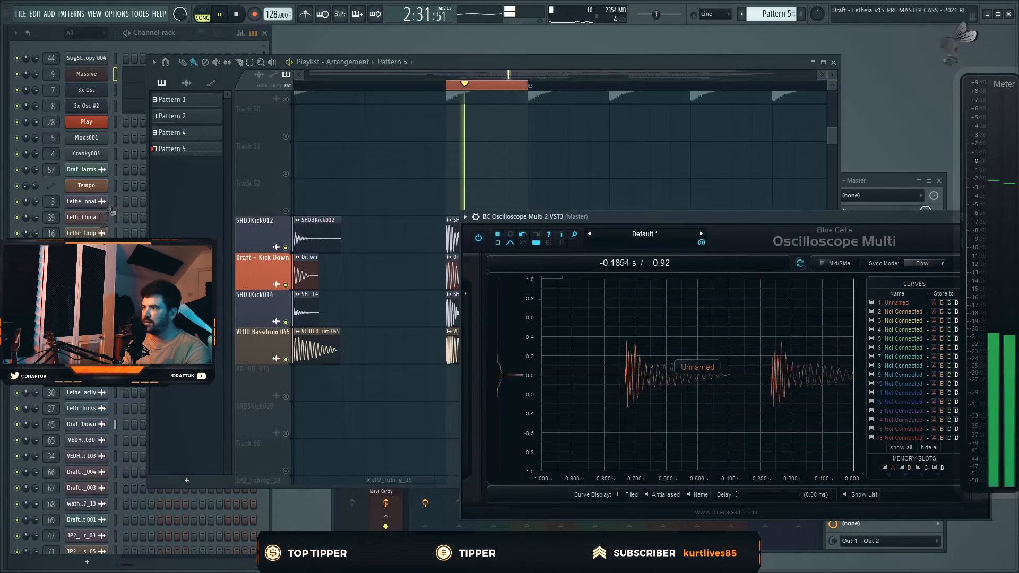
click(564, 244)
drag(680, 325, 846, 421)
right_click(660, 166)
key(space)
click(875, 223)
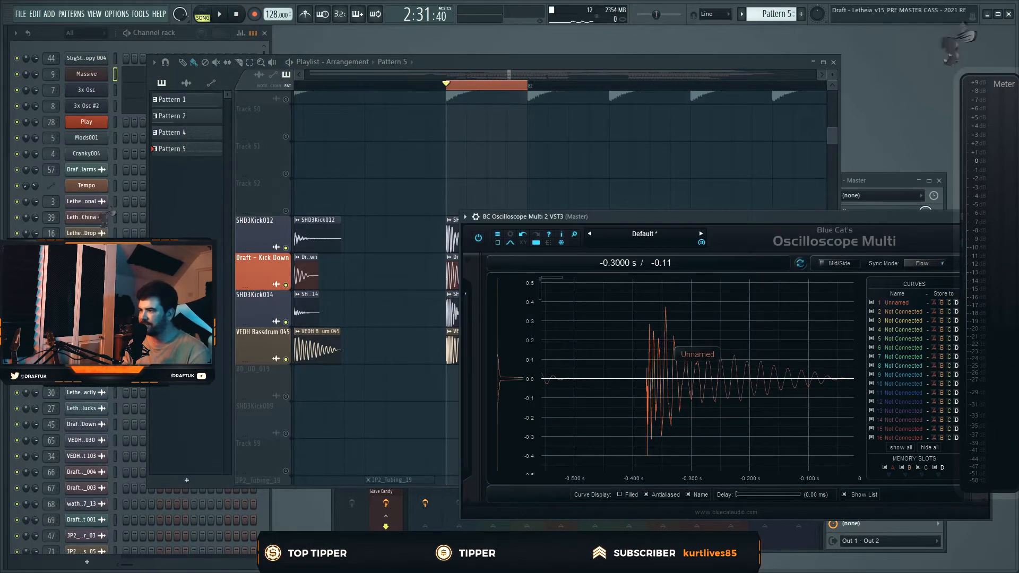
Delete BC Oscilloscope Multi 2 from slot 8 of the Master track.
click(889, 193)
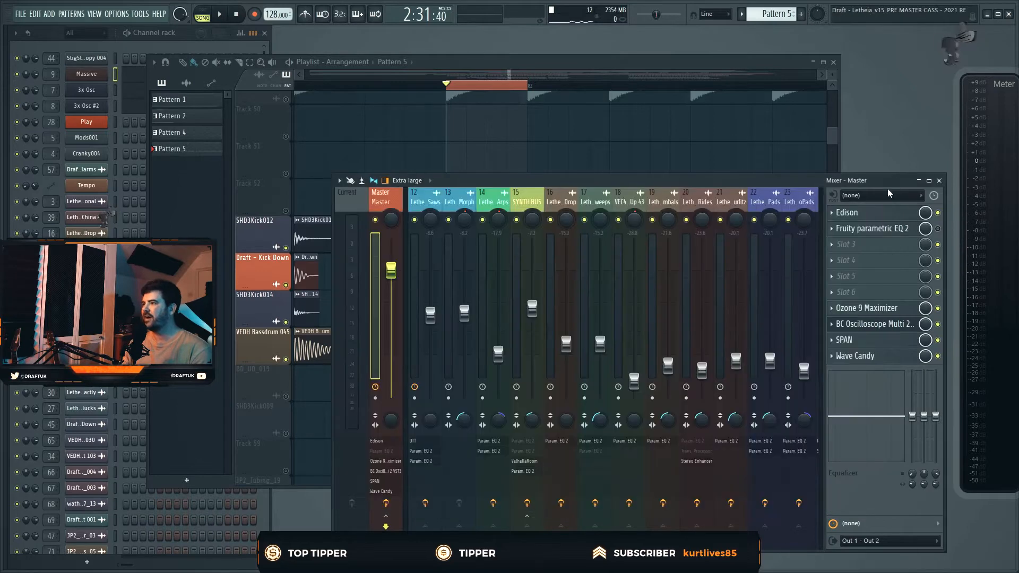
click(839, 315)
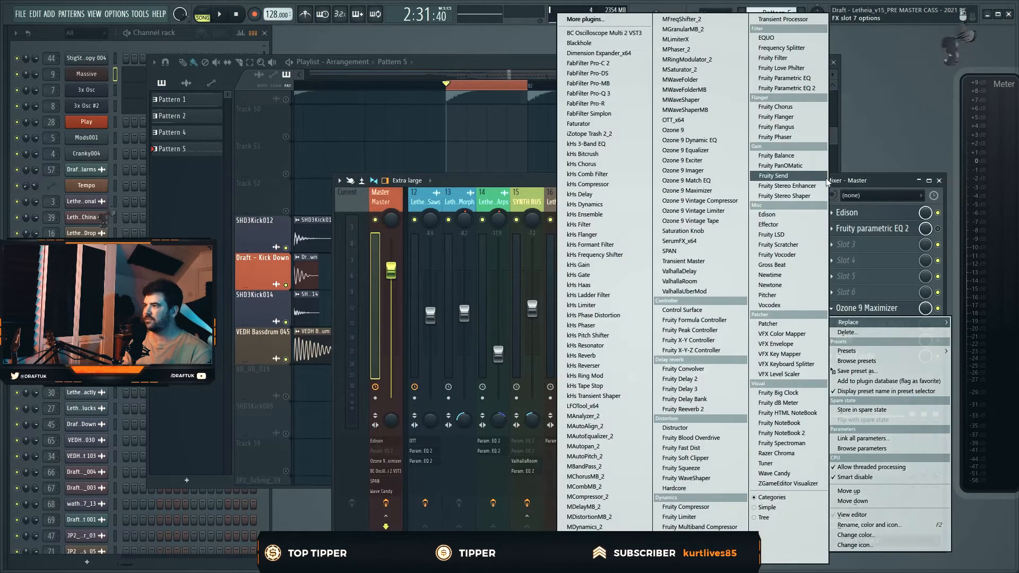
click(872, 182)
click(835, 336)
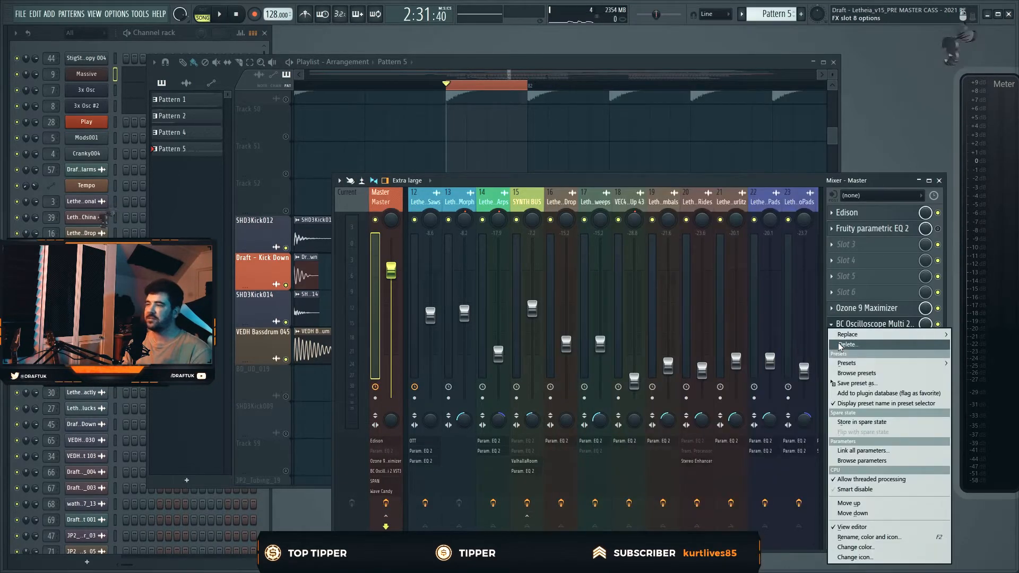
click(840, 346)
click(561, 326)
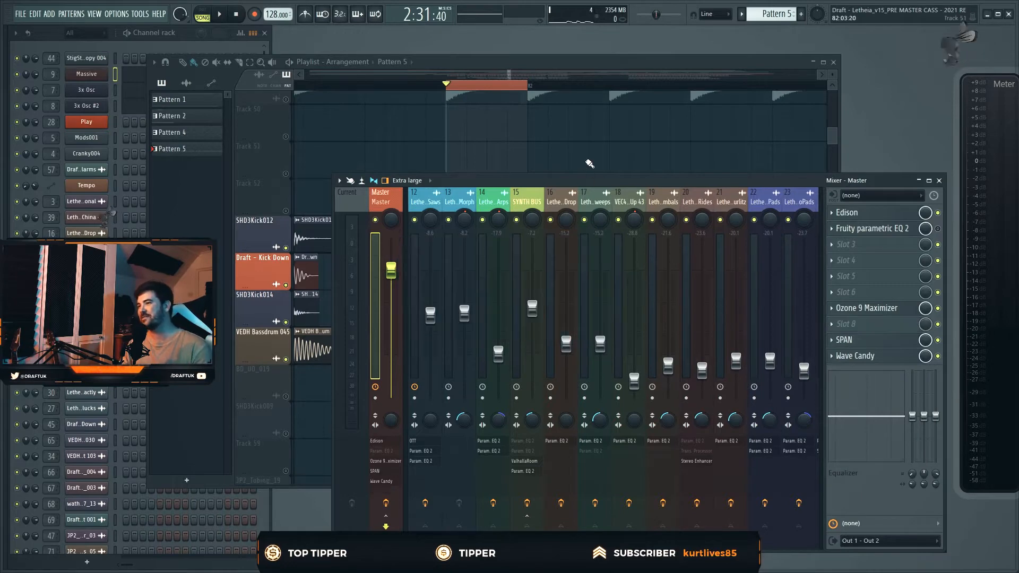
Examine the layered hi-hat tracks, from Hats_06 to JP2_WoodCutter_03, around bar 81 and across the surrounding arrangement.
click(589, 162)
scroll(573, 156, up, 8)
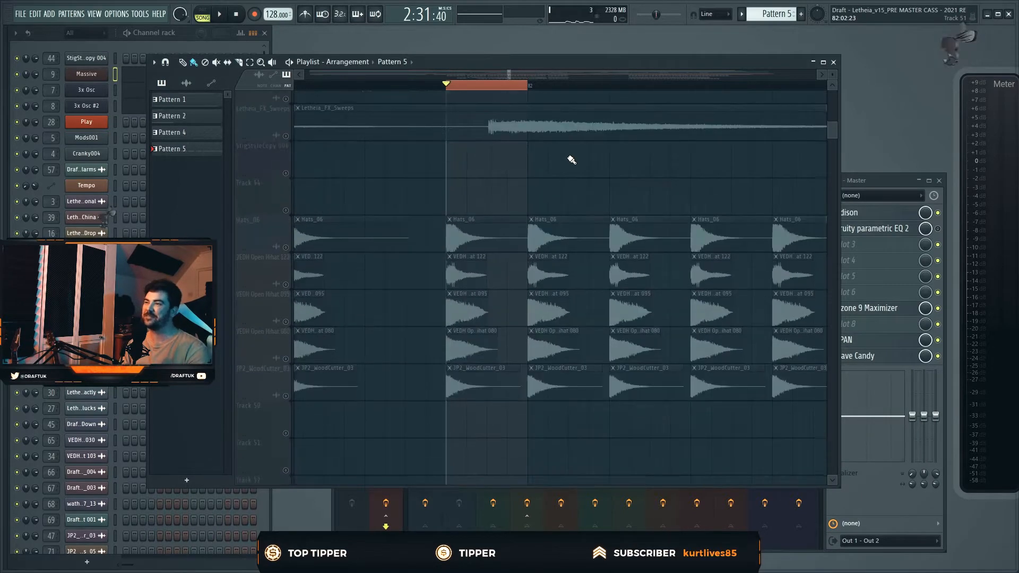
scroll(455, 160, down, 5)
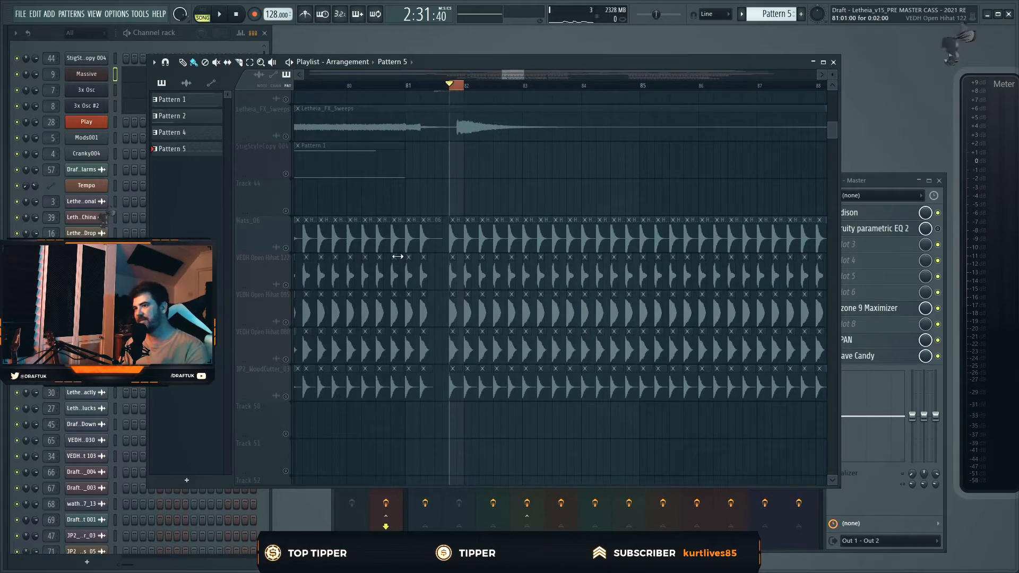
scroll(438, 198, down, 5)
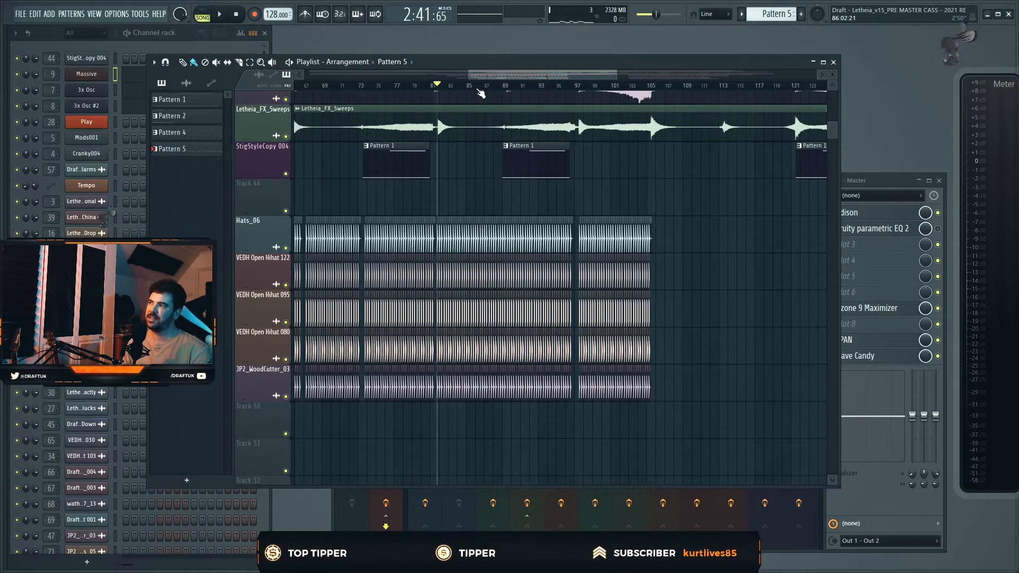
scroll(467, 152, up, 5)
ctrl+scroll(449, 153, up, 5)
Examine the melodic, automation and cymbal tracks up to the Tempo automation, including the song's opening bars.
scroll(449, 153, up, 6)
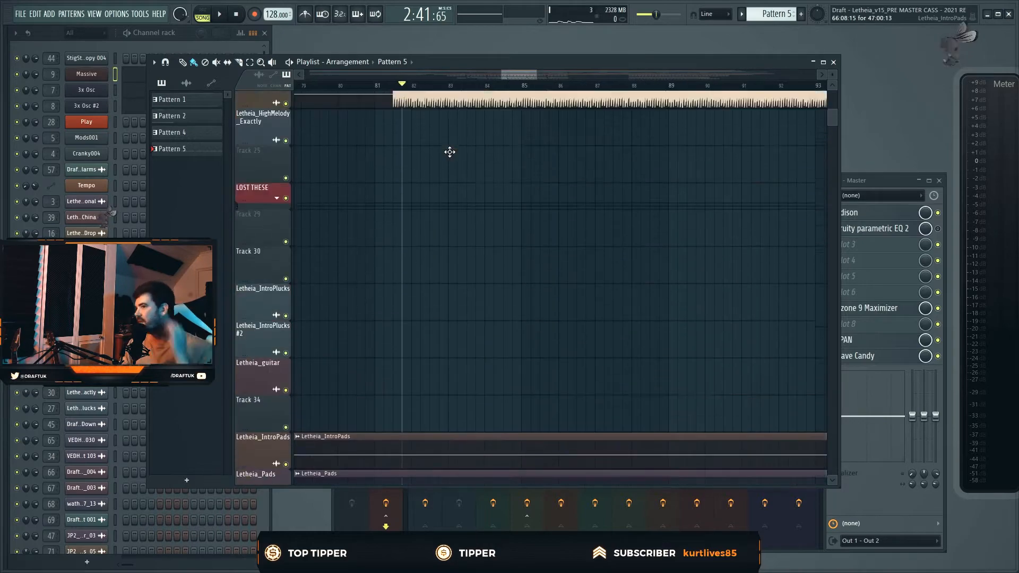
scroll(449, 153, up, 5)
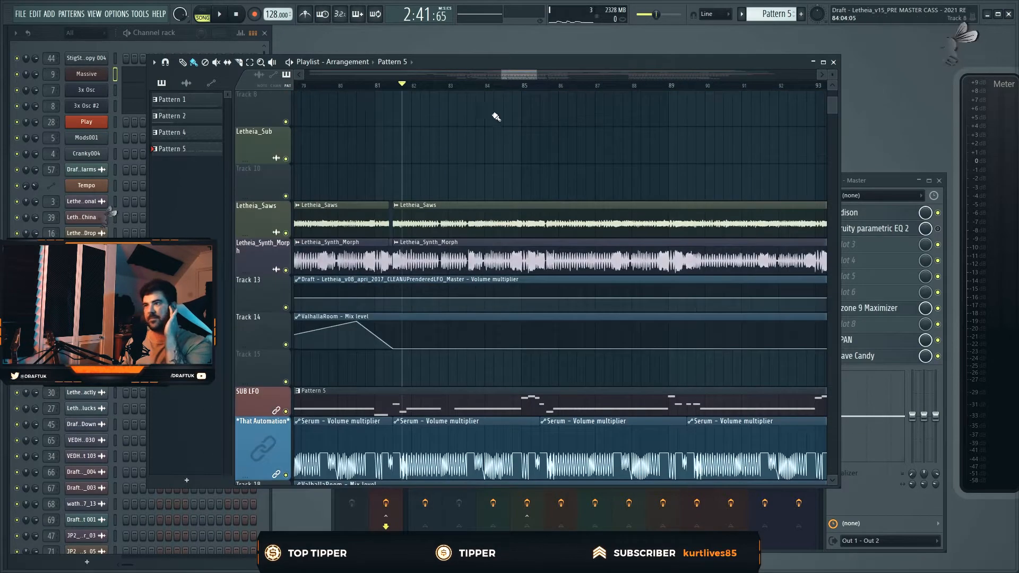
ctrl+scroll(505, 85, down, 5)
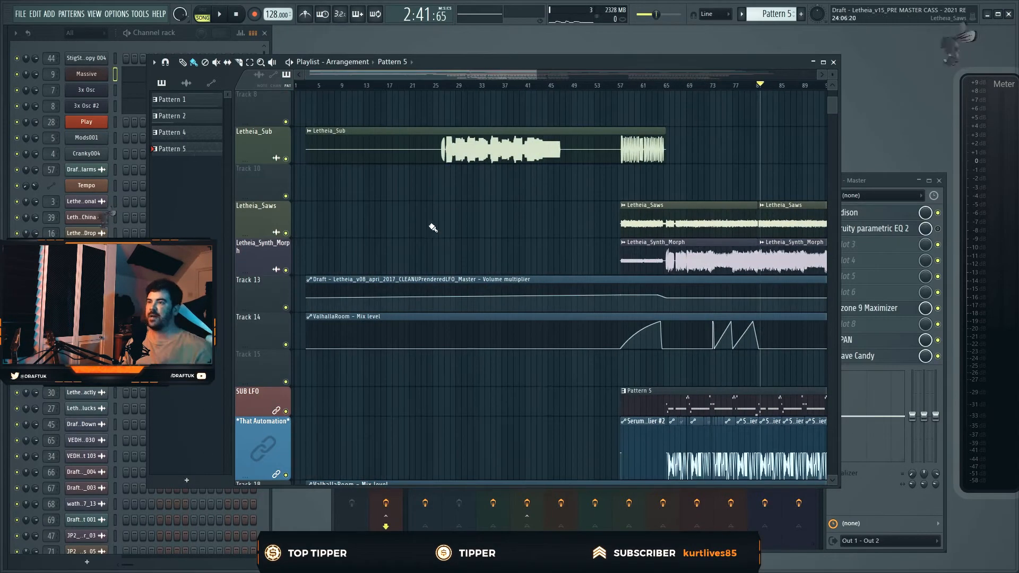
scroll(427, 168, up, 8)
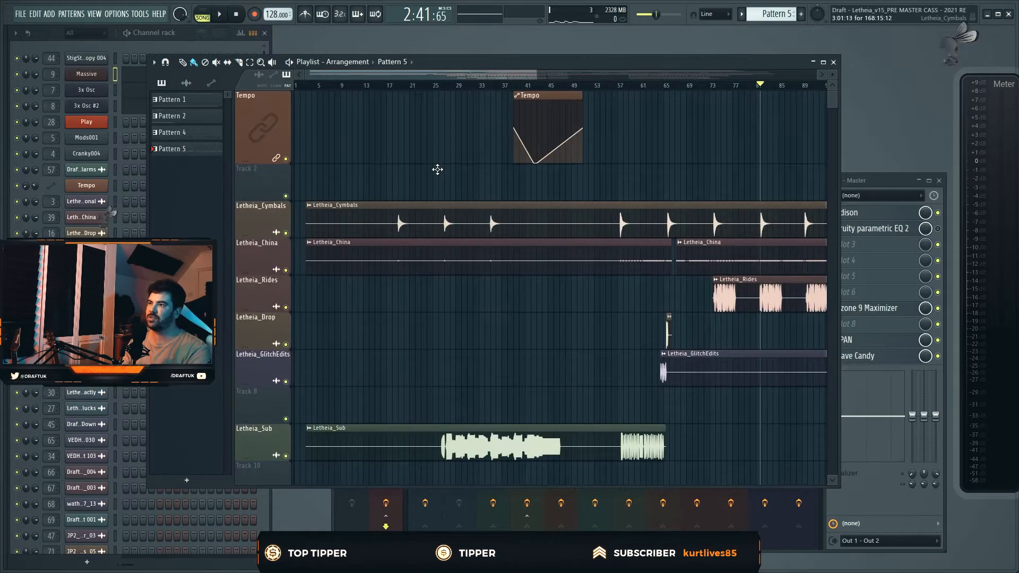
Open the Pattern 4 clip on Track 30 in the piano roll and examine its repeating notes, focusing on the first bars.
scroll(432, 173, down, 9)
scroll(430, 173, down, 16)
ctrl+scroll(313, 192, up, 5)
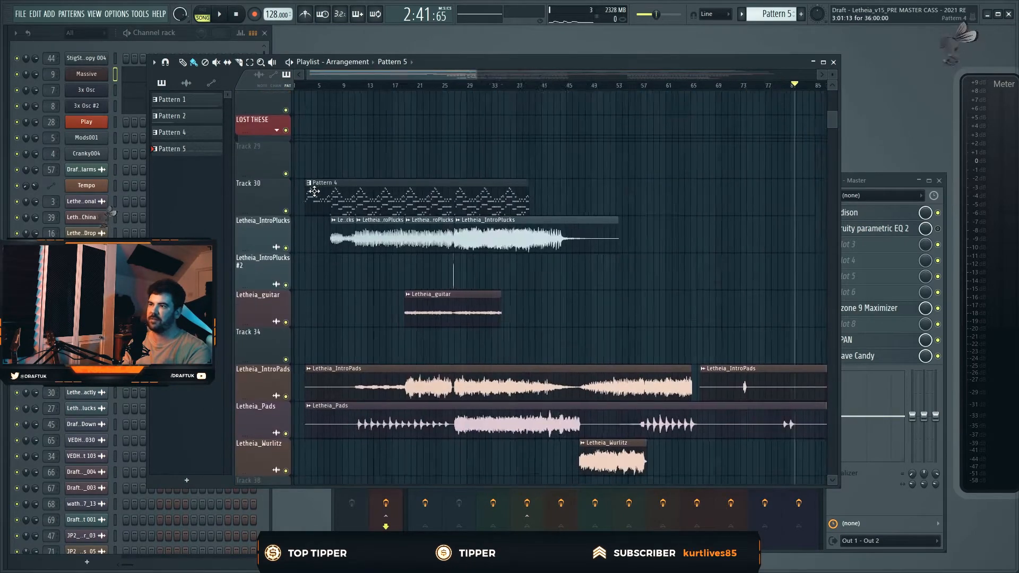
ctrl+scroll(313, 192, up, 3)
double_click(390, 196)
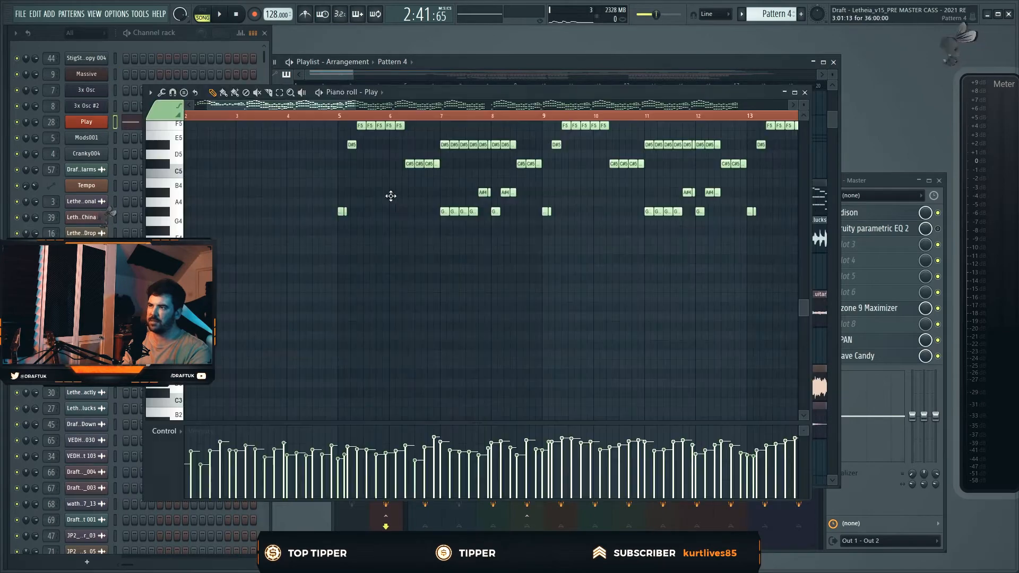
scroll(366, 185, up, 10)
ctrl+scroll(365, 185, down, 6)
scroll(297, 212, down, 3)
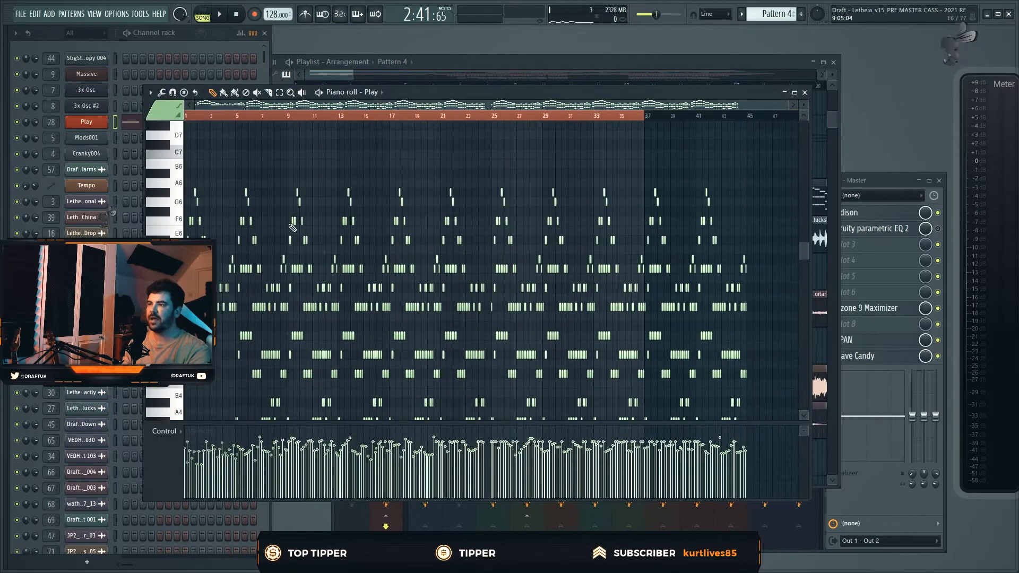
ctrl+scroll(218, 230, up, 8)
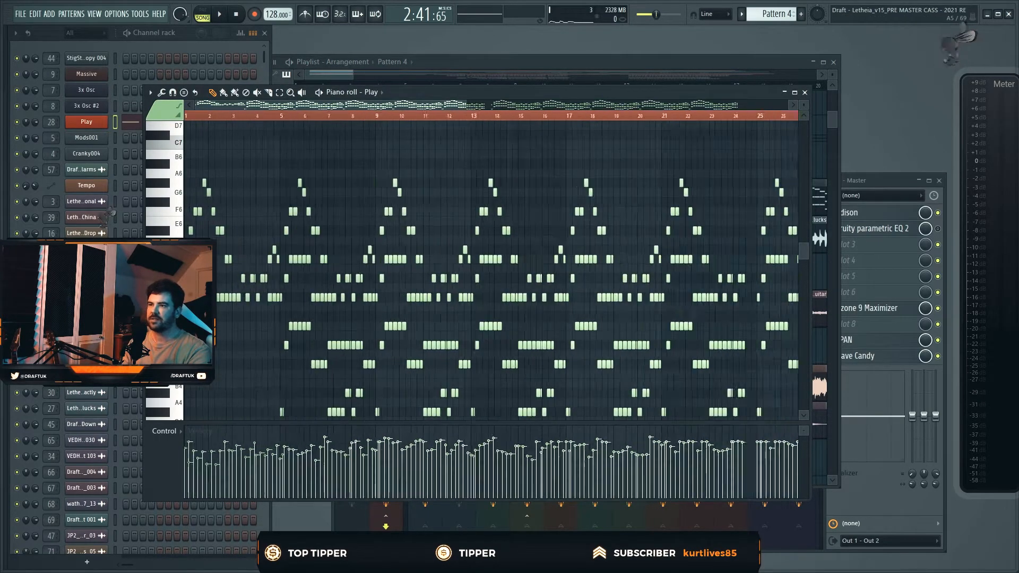
drag(453, 97, 568, 107)
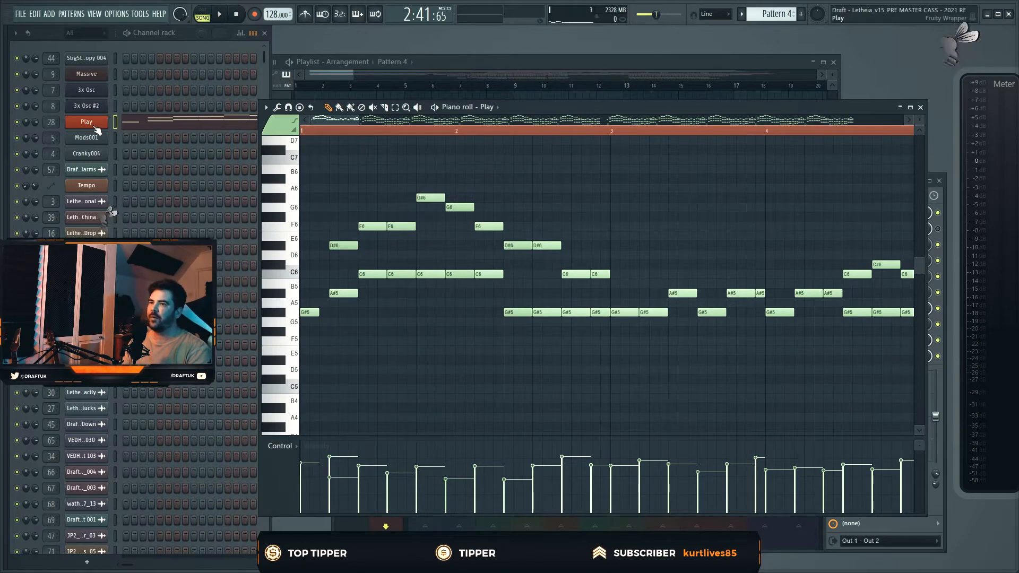
Inspect the unloaded Play instrument on mixer track 28 and replace it with Massive_2.
click(96, 127)
drag(202, 68, 365, 81)
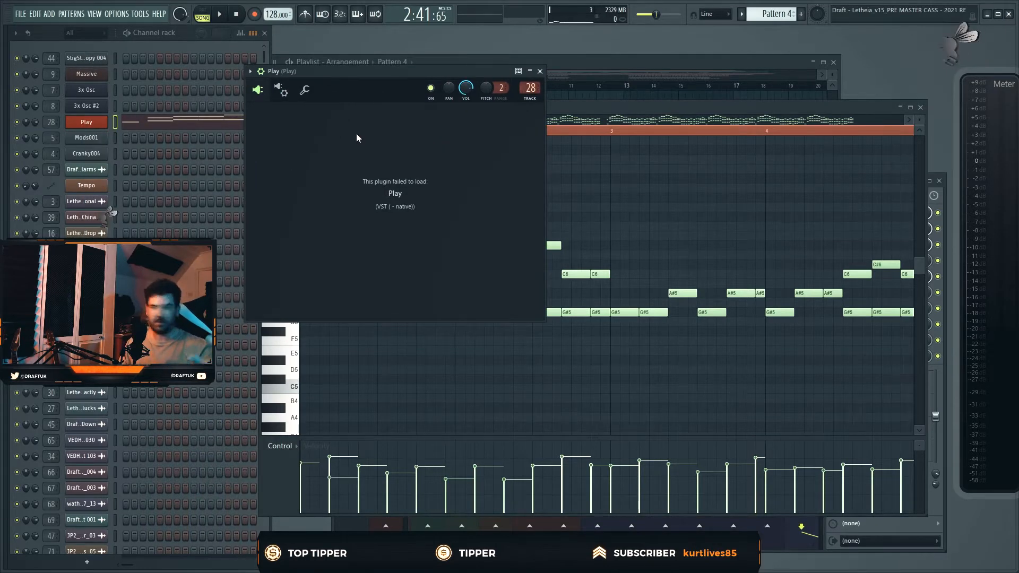
right_click(100, 120)
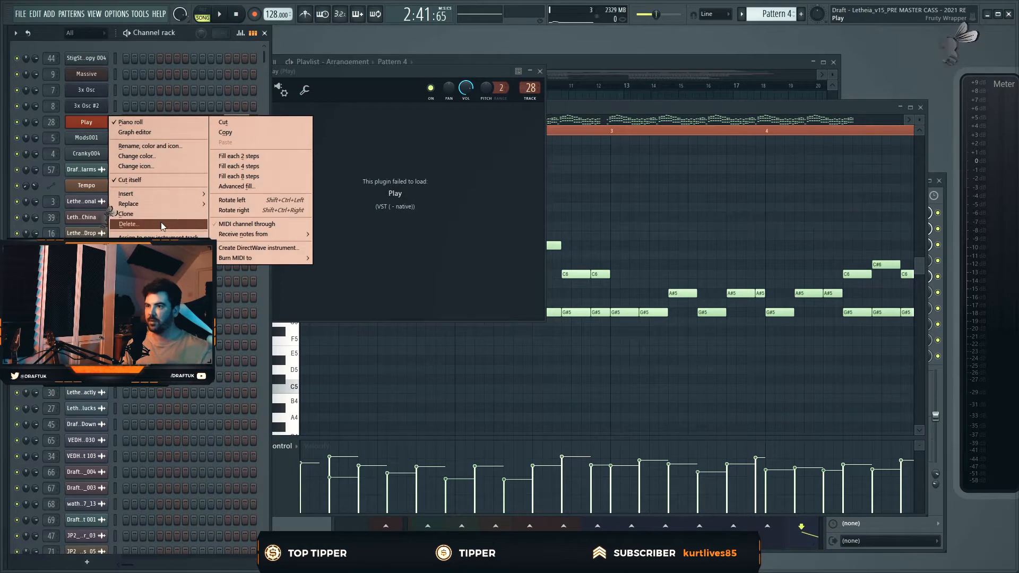
mouse_move(163, 208)
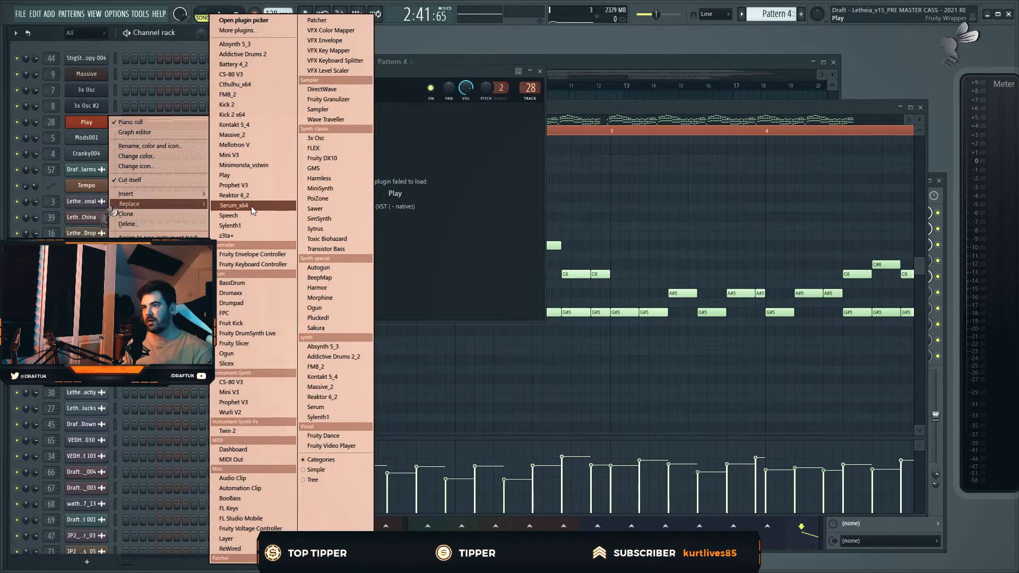
click(251, 134)
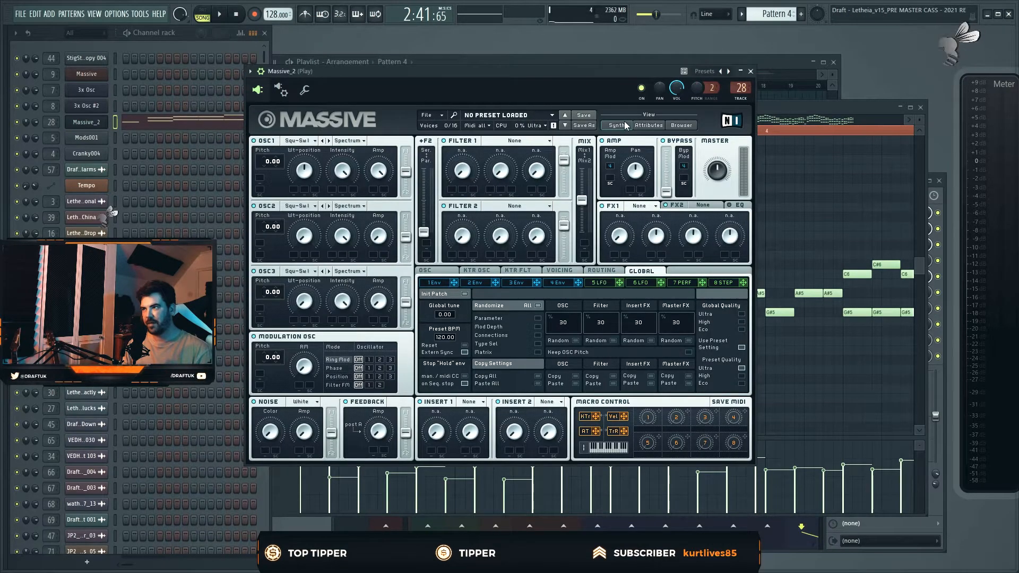
Search Massive's sound browser for "phryday", load the Draft - Phryday Hit preset, and show the channel's mixer track 28.
click(680, 125)
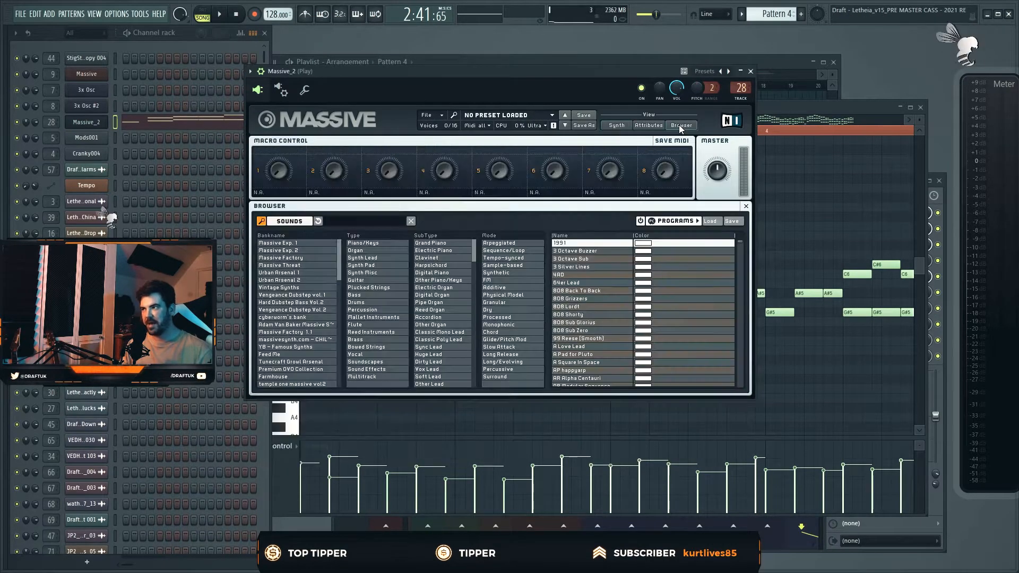
click(344, 221)
text(phryday)
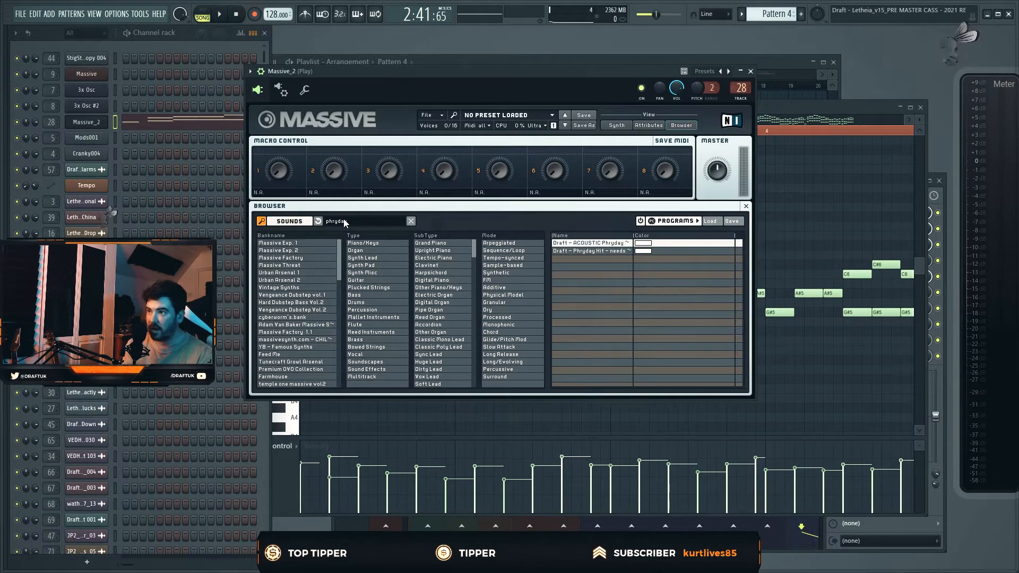
click(602, 251)
double_click(741, 88)
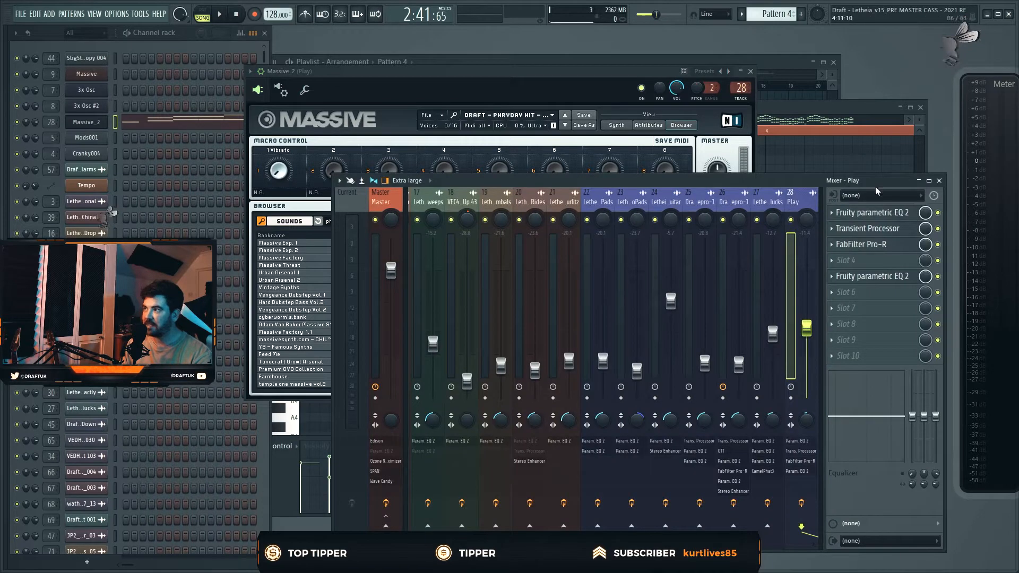
Solo mixer track 28 and playlist Track 30 to audition Pattern 4 on its own.
right_click(792, 218)
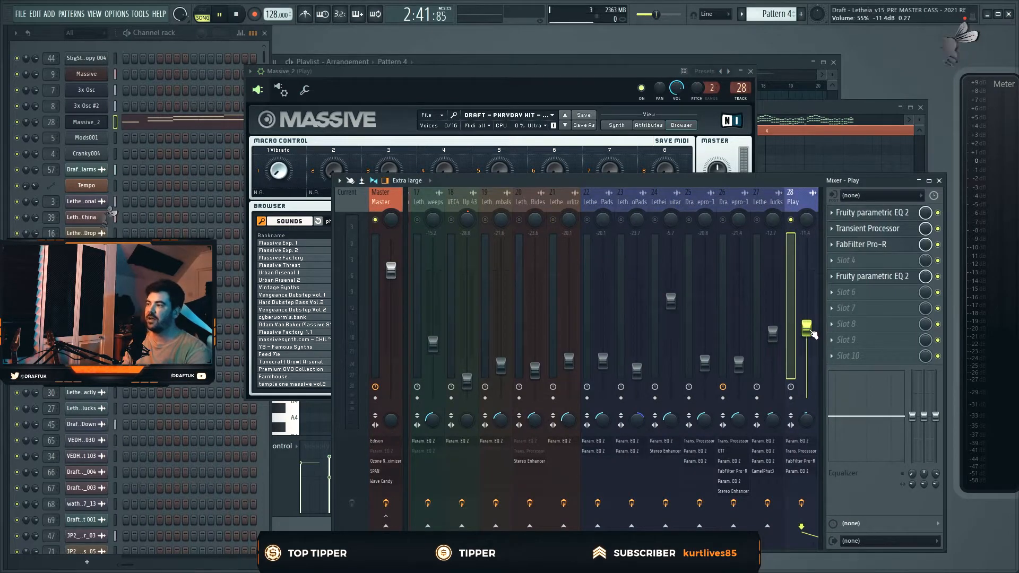
click(817, 119)
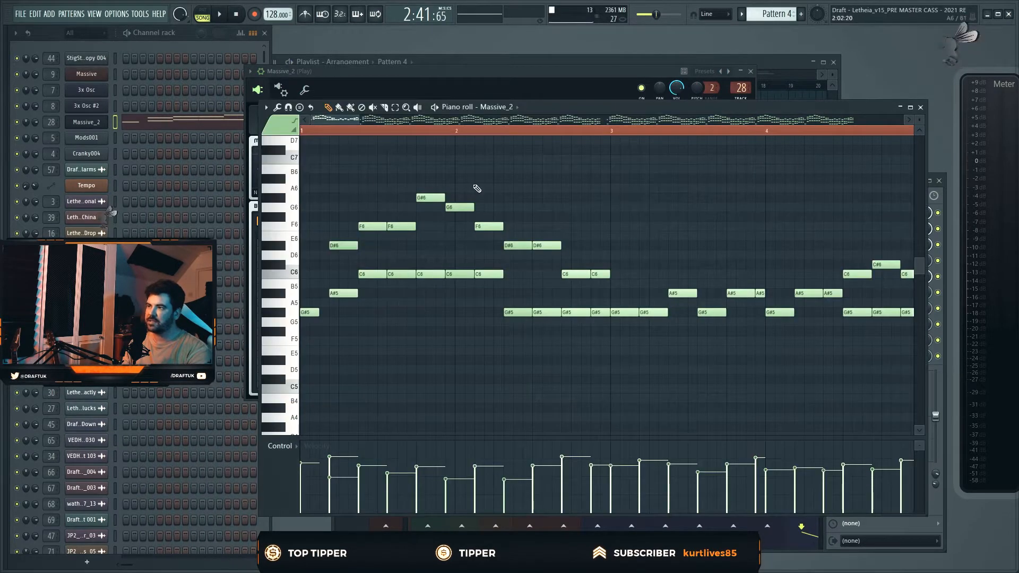
key(F5)
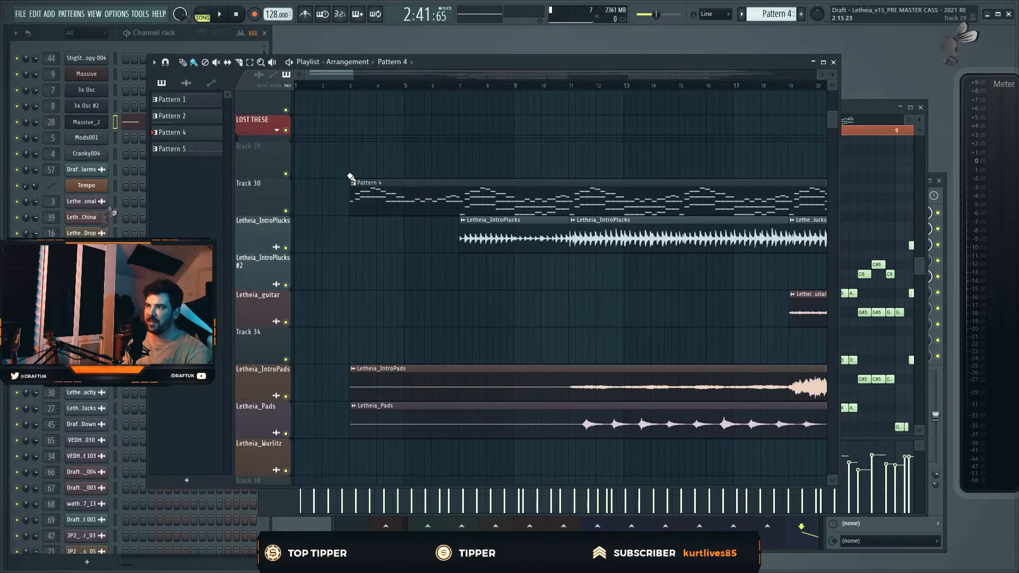
right_click(286, 211)
key(space)
key(space)
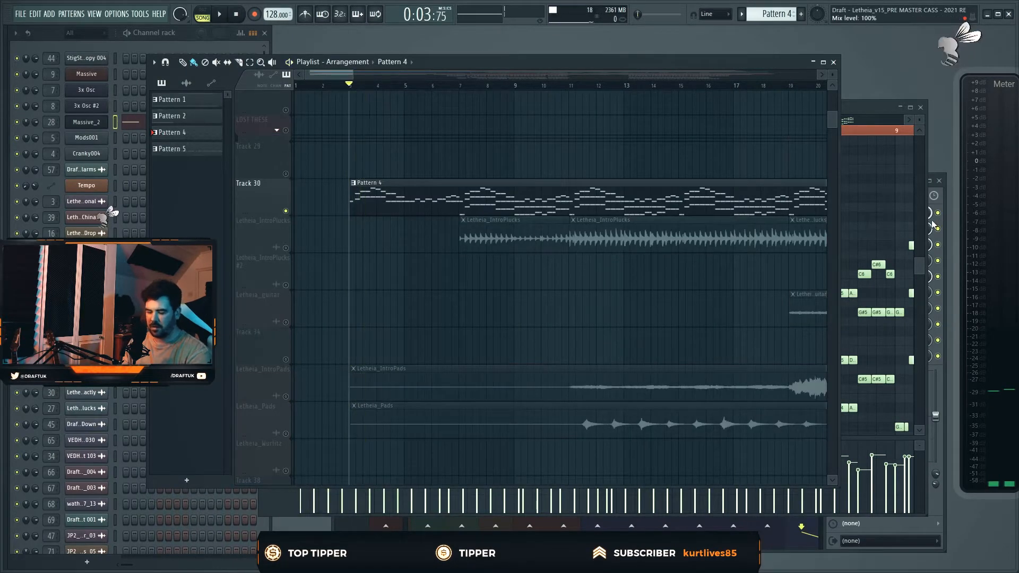
Reset mixer track 28's volume to 100% (0.0 dB) and audition the soloed pluck.
click(932, 224)
right_click(809, 330)
click(816, 334)
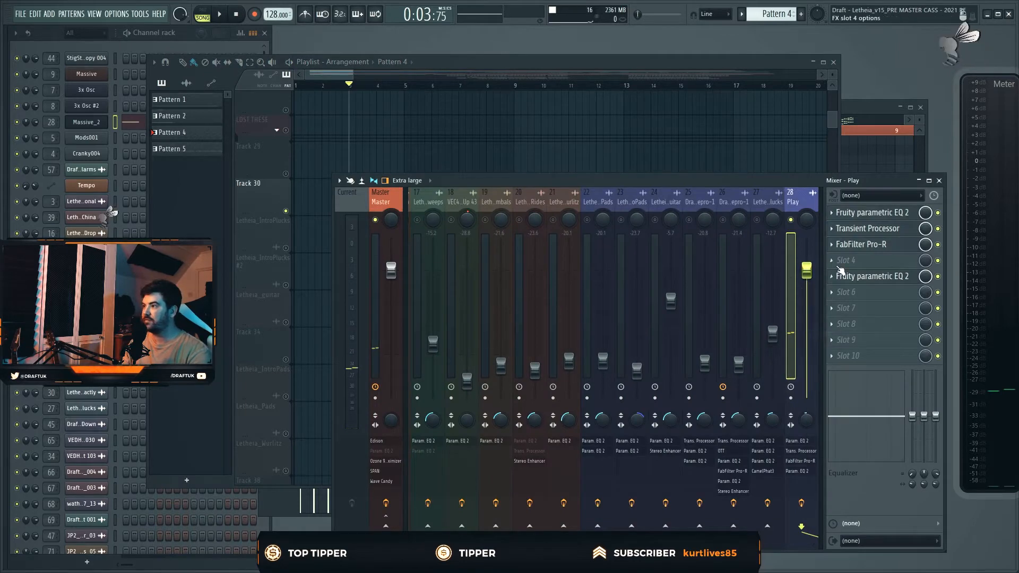
key(space)
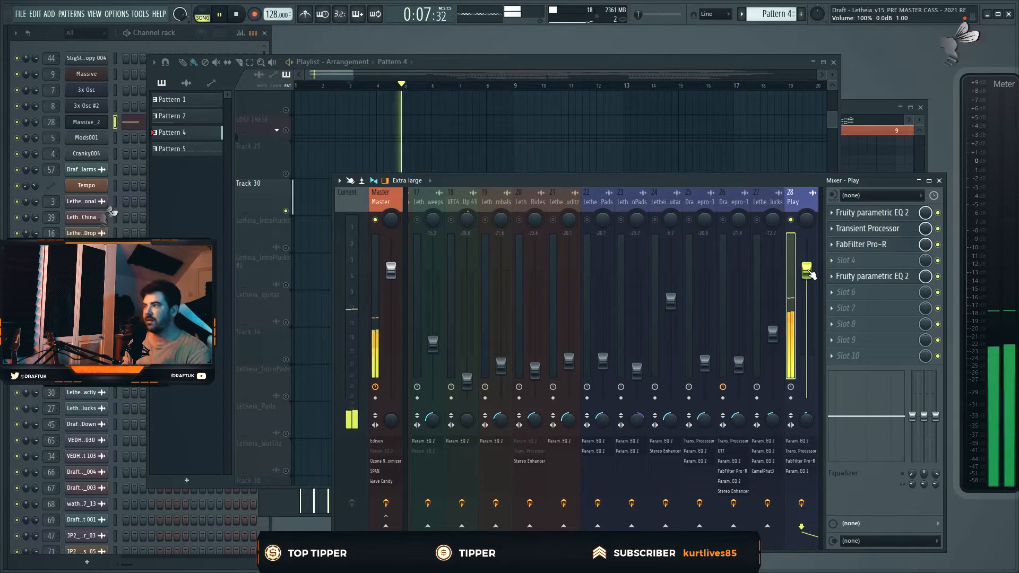
key(space)
Insert FabFilter Pro-C 2 in mixer track 28's fourth effect slot and, during playback, adjust its wet gain and set the threshold to about -15.86 dB.
click(854, 260)
mouse_move(845, 274)
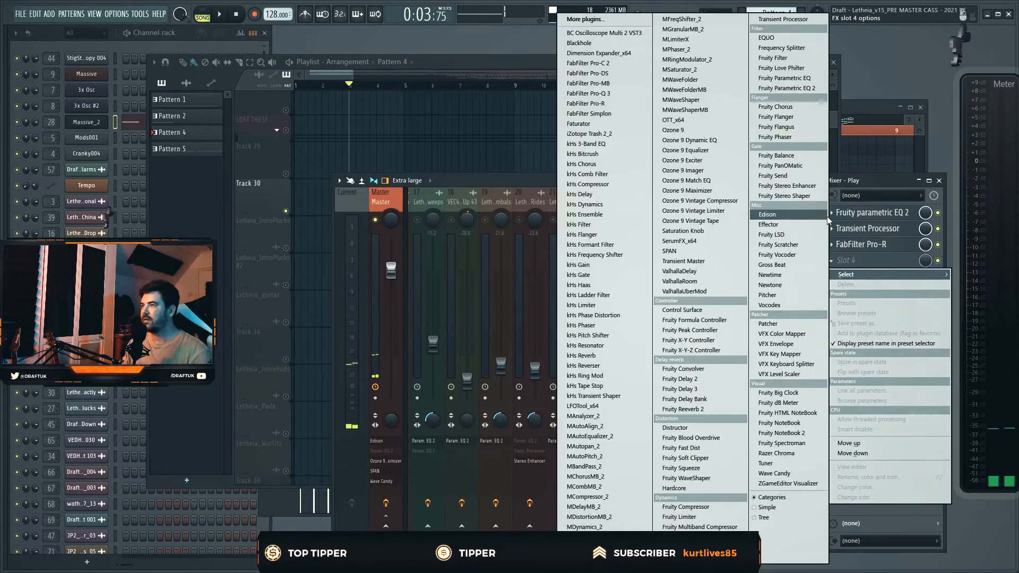
click(588, 63)
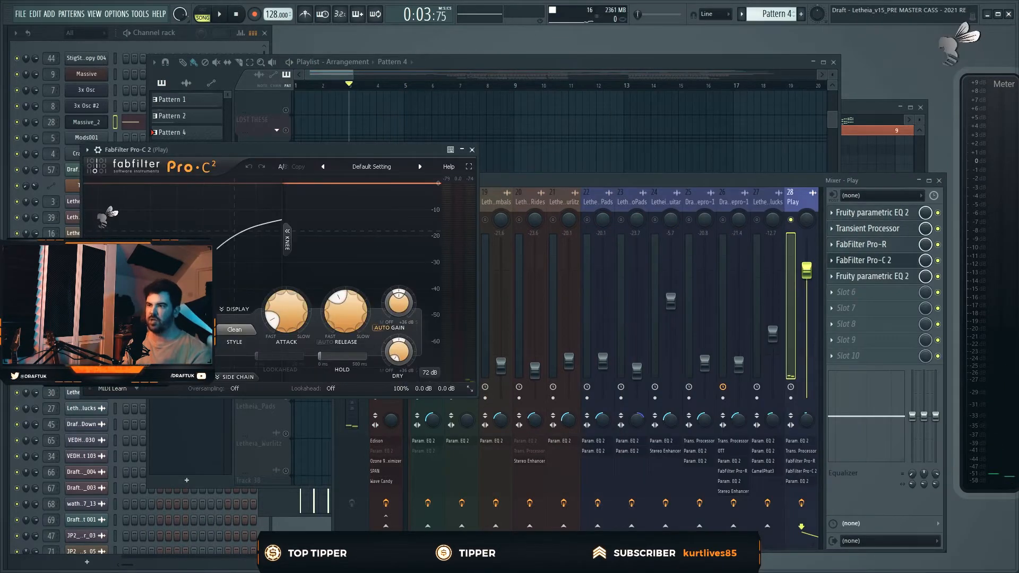
key(space)
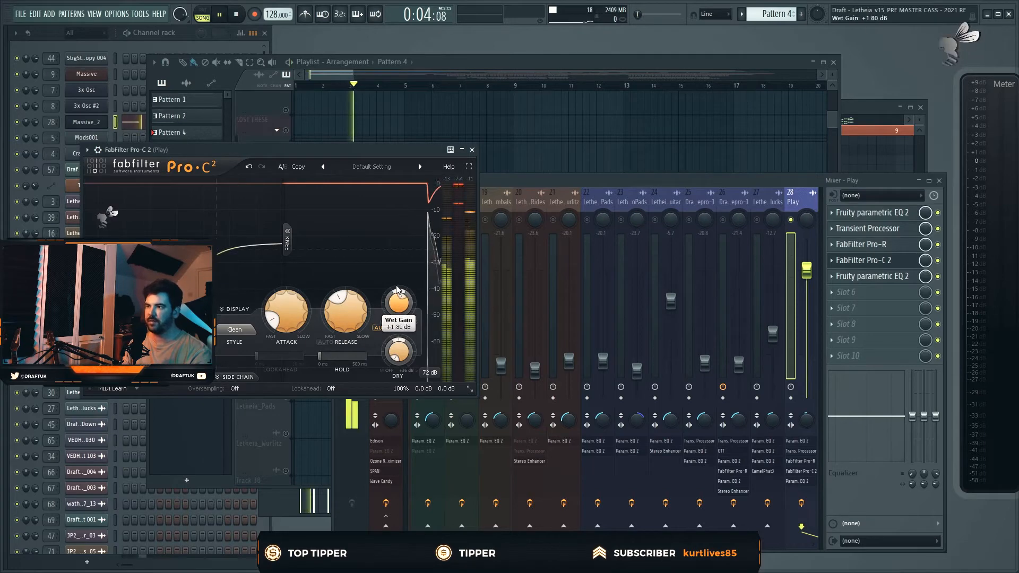
drag(395, 311, 396, 271)
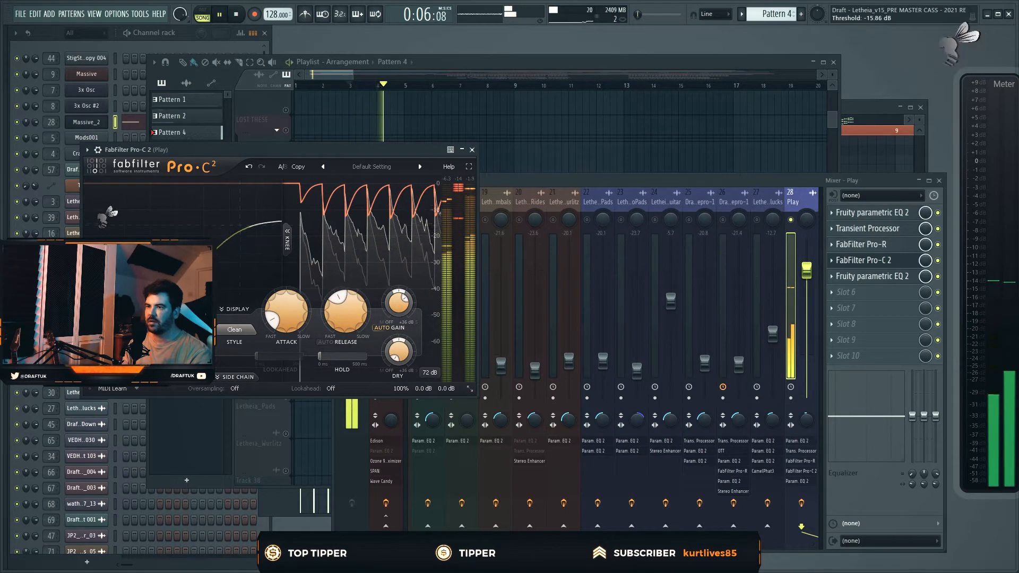
click(535, 142)
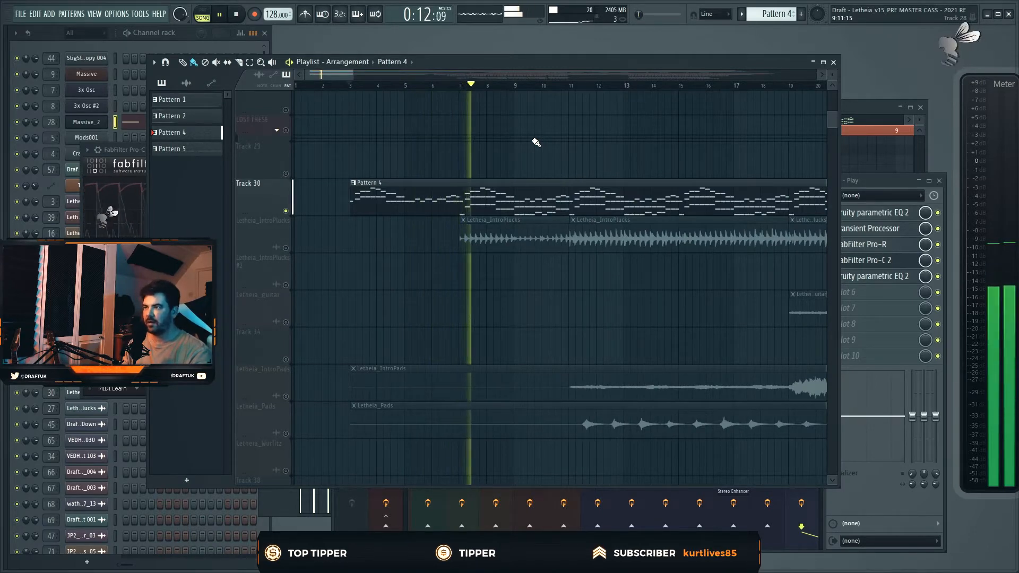
key(space)
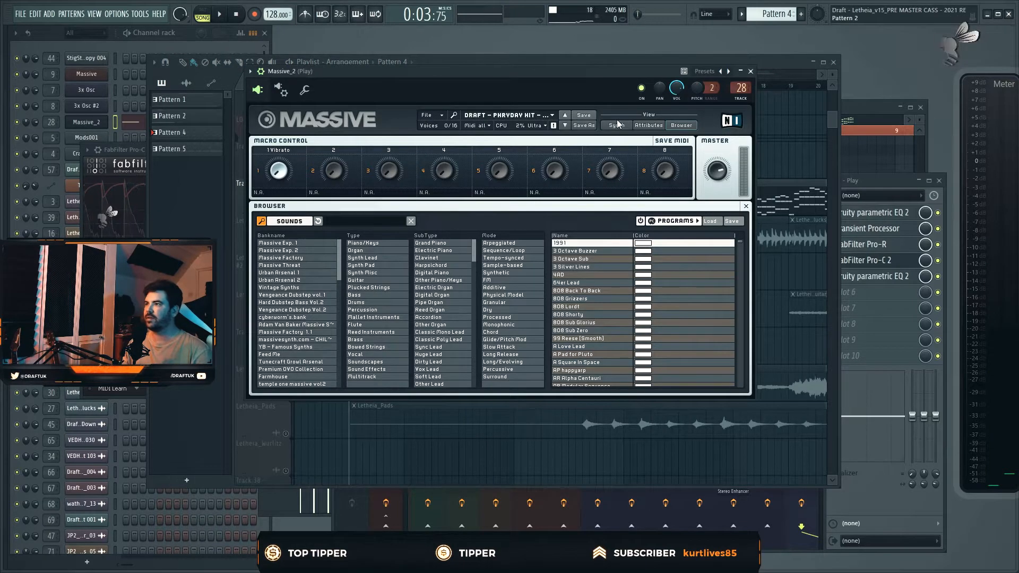
Inspect Massive's synth page, set mixer track 28's volume to about 93% (-1.6 dB) during playback, and close Massive.
click(615, 126)
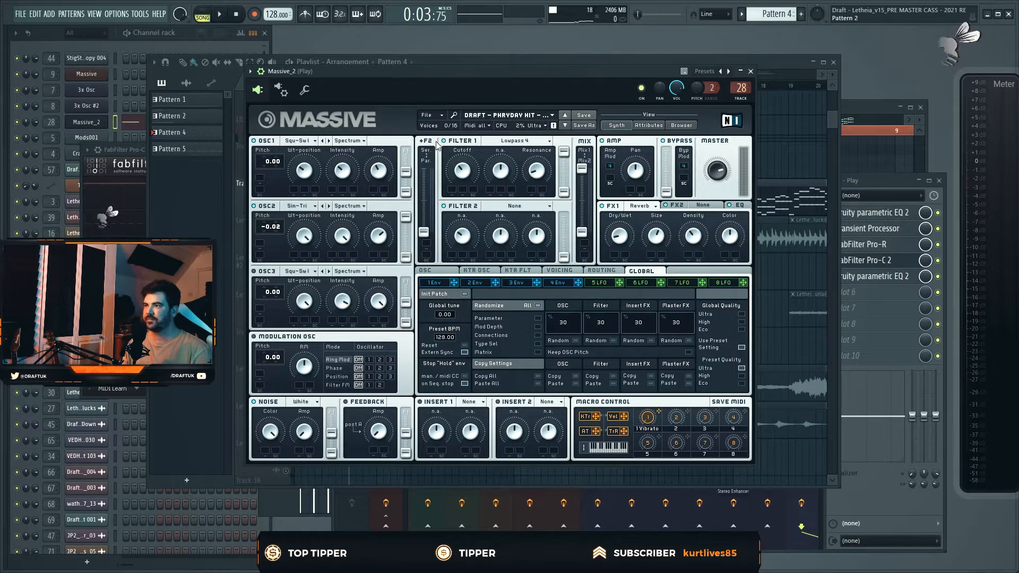
click(851, 244)
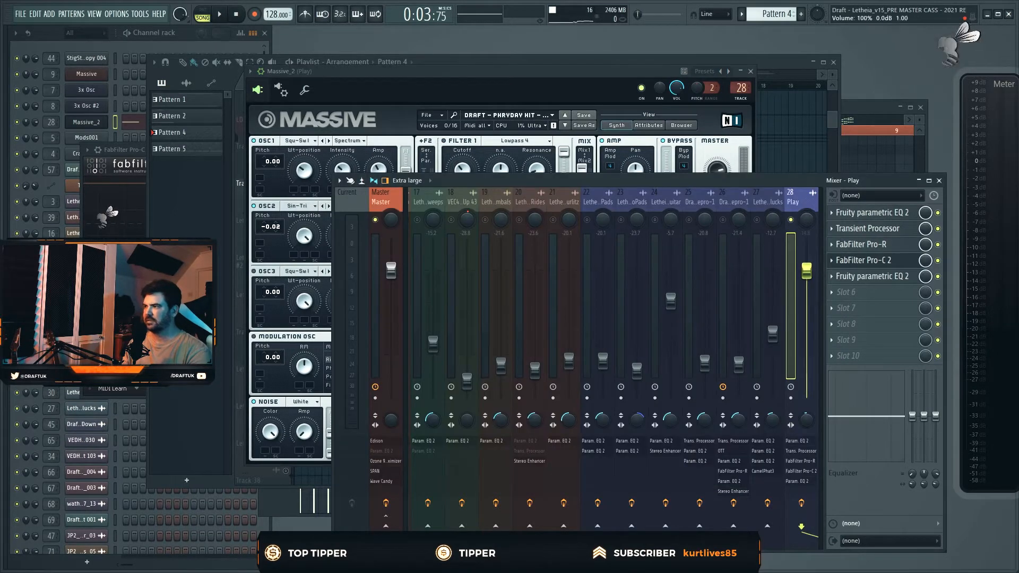
drag(805, 349, 807, 278)
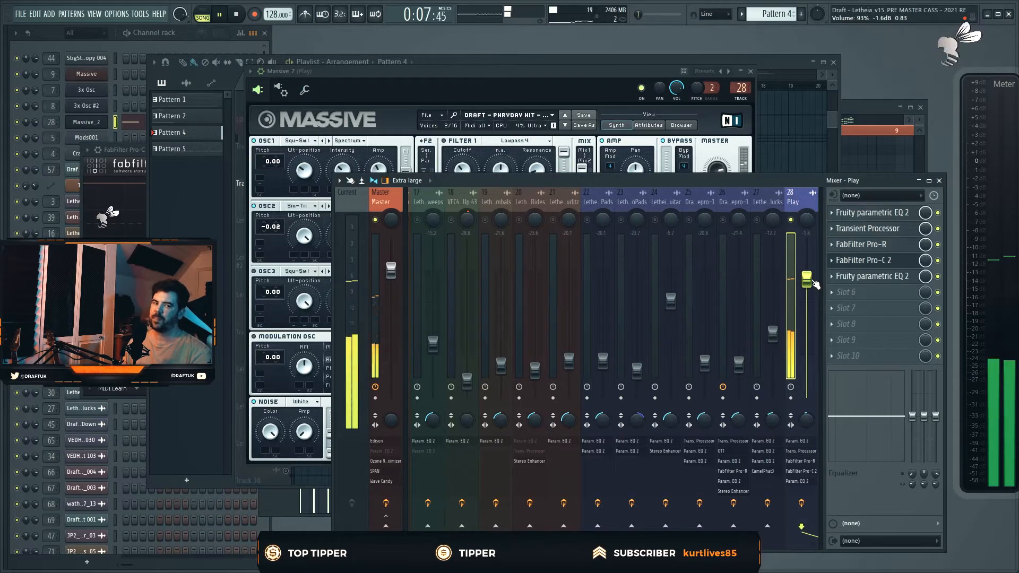
key(space)
click(750, 71)
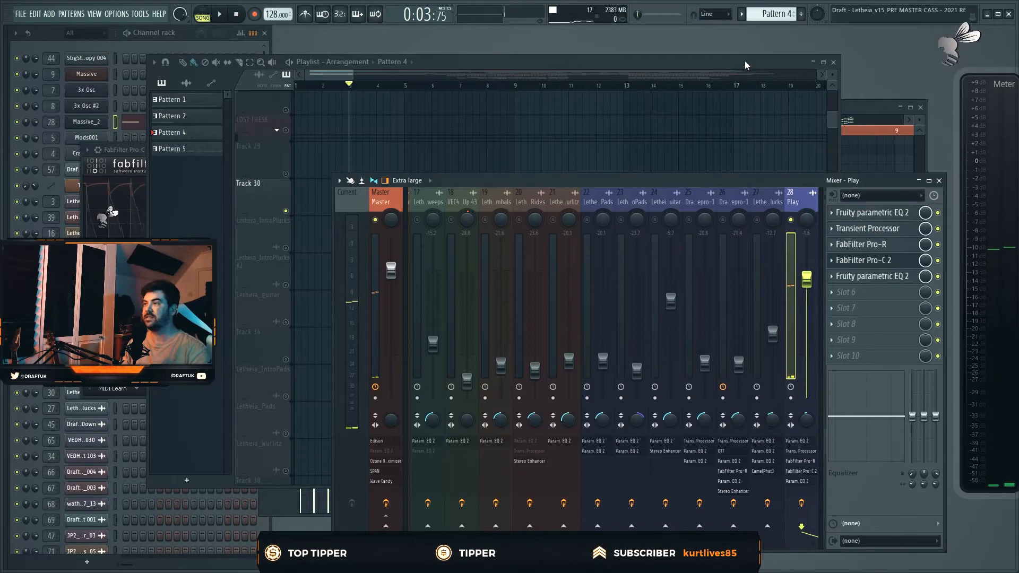
Unsolo Track 30 in the playlist and mute it so the other tracks play without Pattern 4.
click(744, 60)
scroll(509, 173, down, 3)
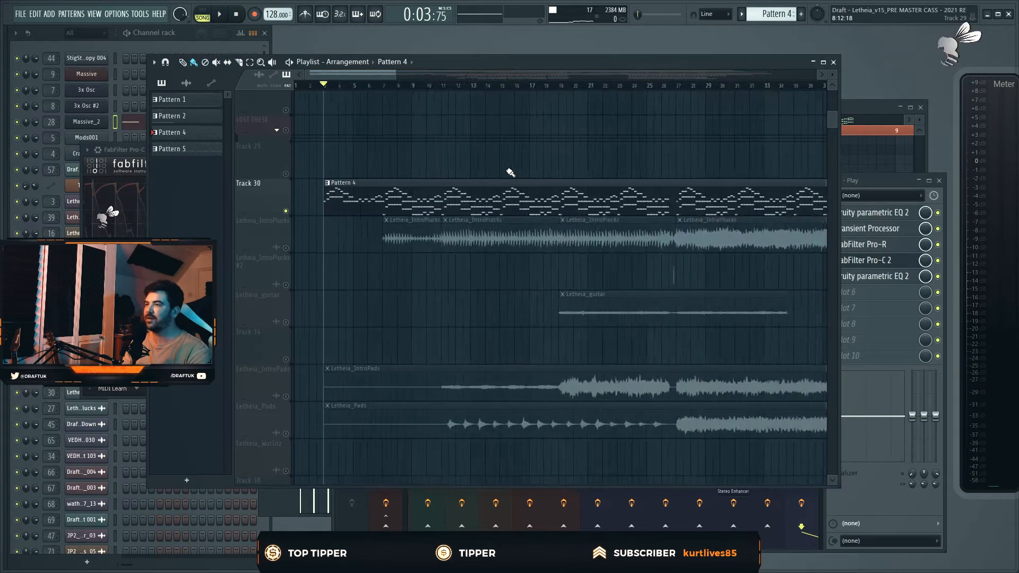
right_click(285, 211)
click(285, 211)
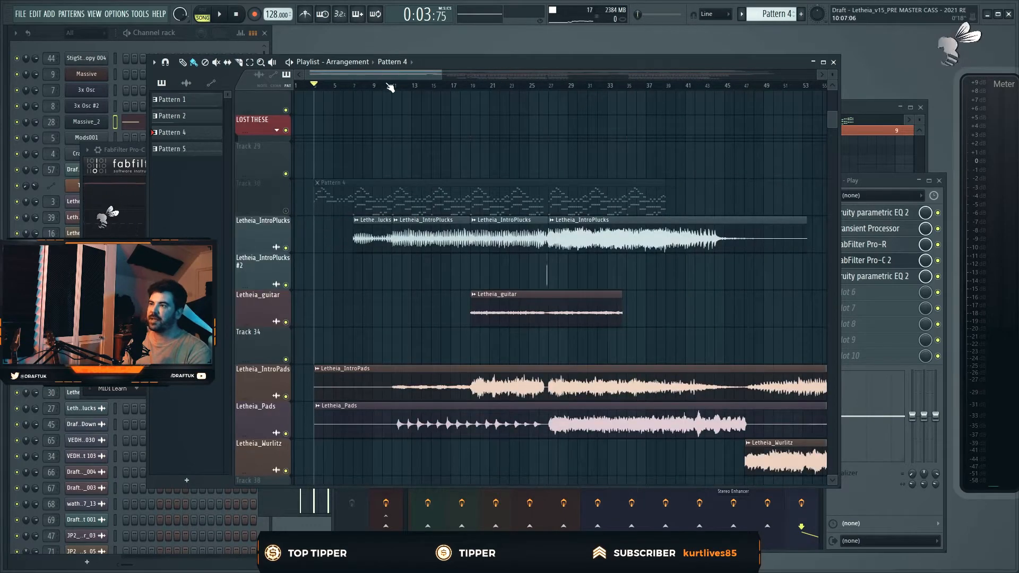
Place the playhead at bar 7, where the Letheia_IntroPlucks audio starts, and unsolo mixer track 28.
click(357, 86)
scroll(357, 96, up, 2)
scroll(357, 106, up, 2)
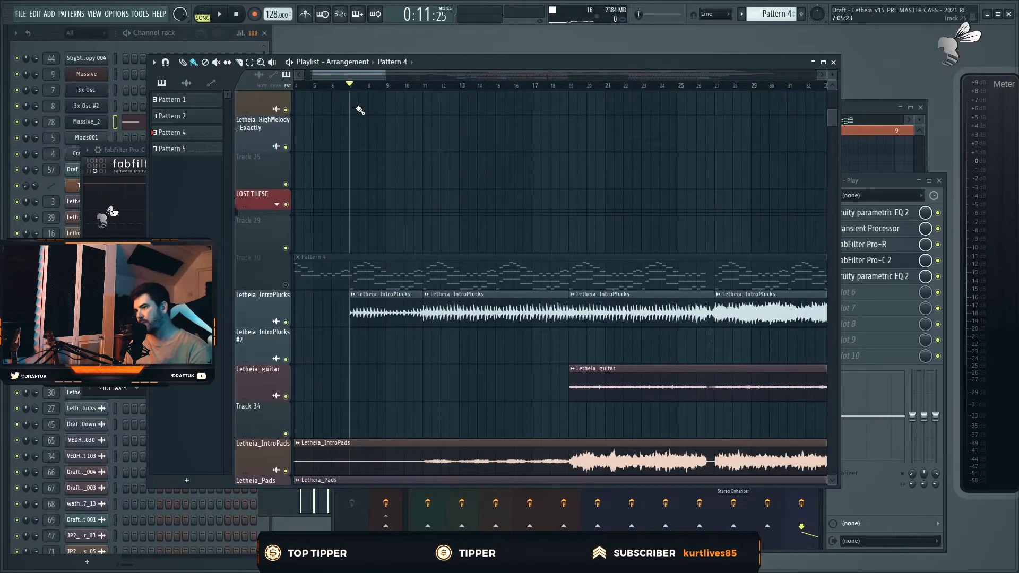
scroll(359, 108, down, 4)
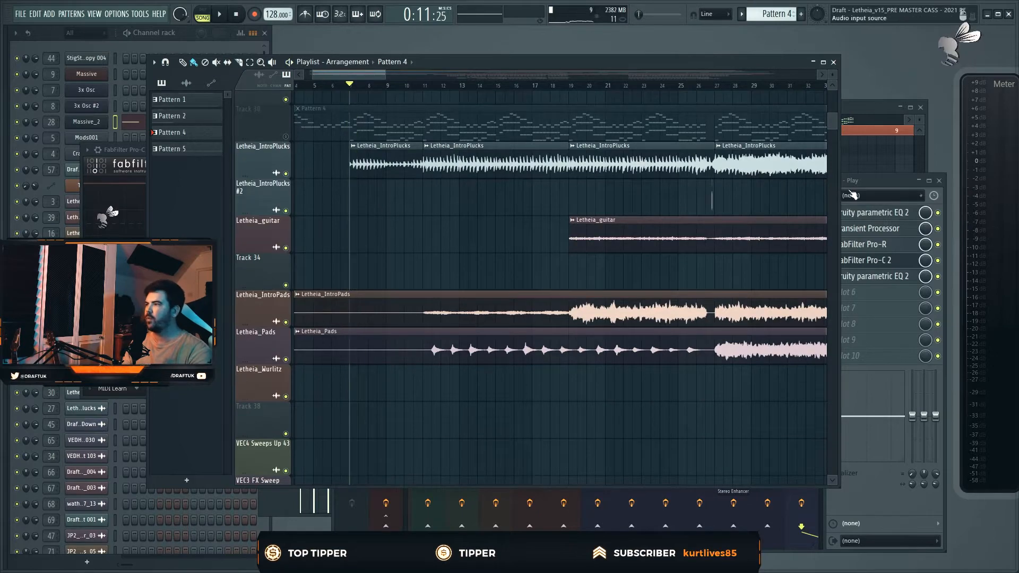
click(886, 190)
right_click(791, 219)
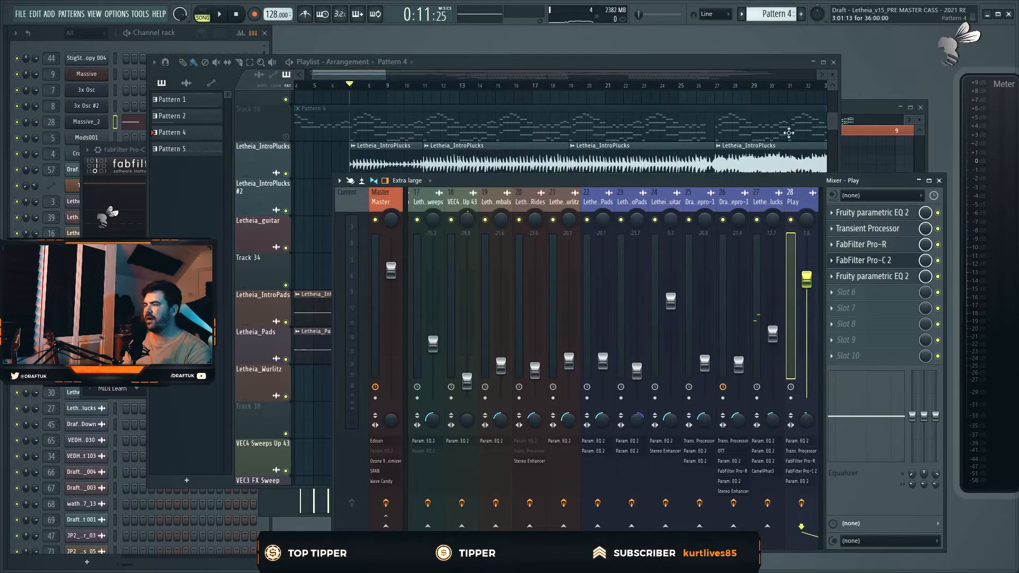
Audition the intro plucks briefly and examine the playlist tracks up to the Tempo automation.
click(765, 65)
key(space)
scroll(513, 159, down, 4)
key(space)
scroll(425, 175, up, 14)
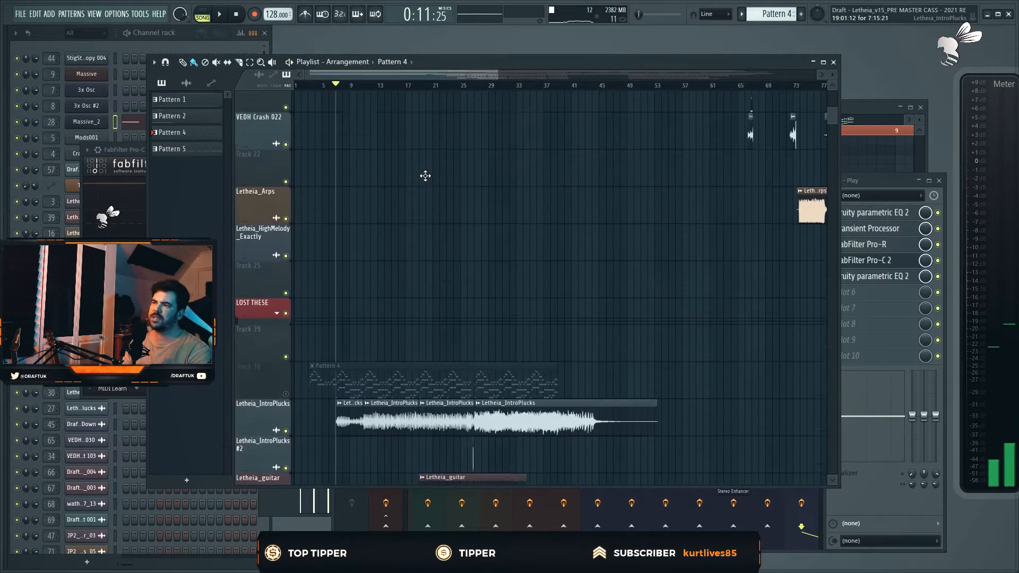
scroll(425, 176, up, 10)
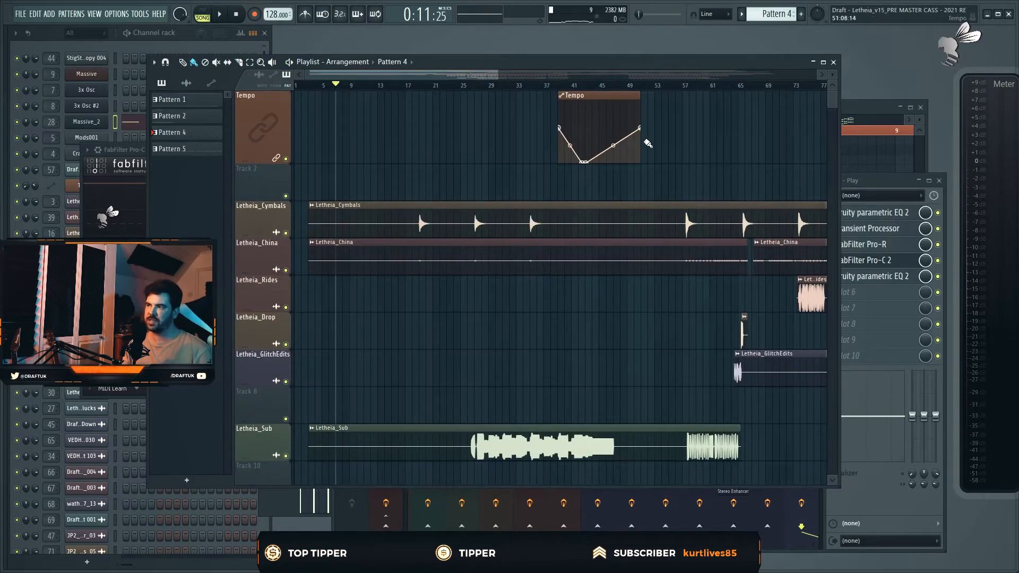
scroll(391, 175, down, 12)
Play the intro from bar 7 and examine its plucks, guitar and pads tracks along with the mixer levels.
key(space)
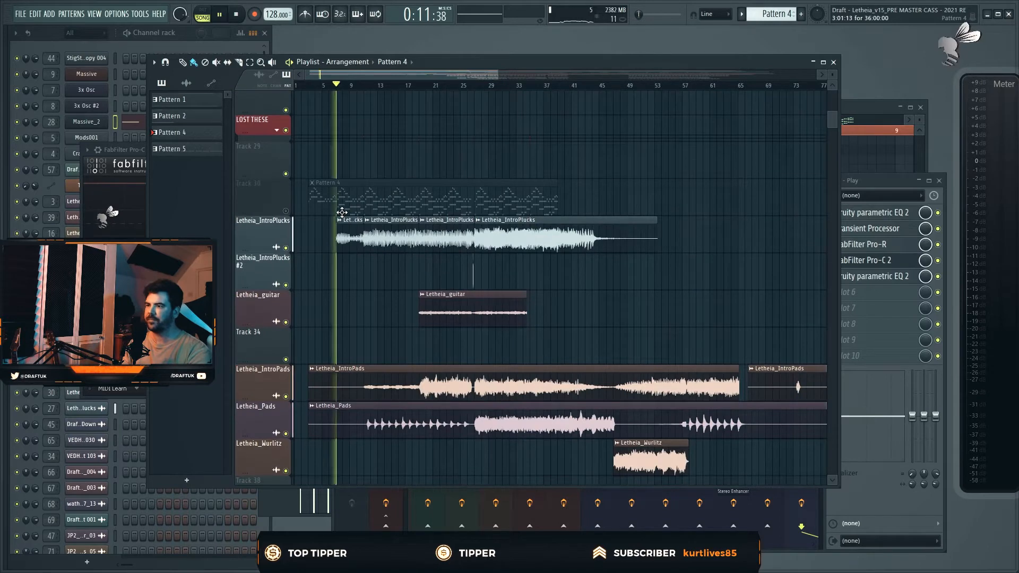
scroll(343, 213, down, 3)
click(883, 186)
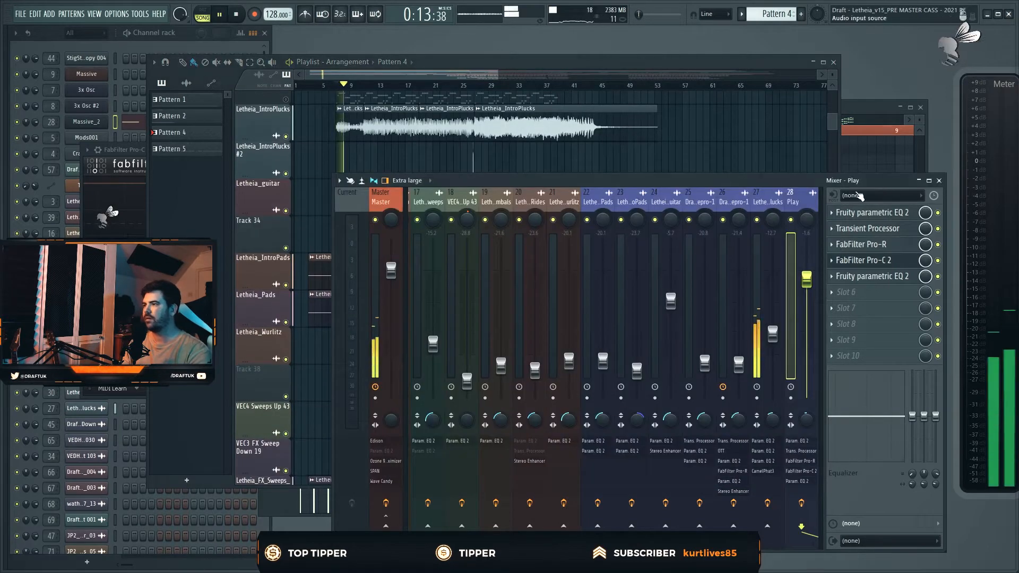
click(645, 65)
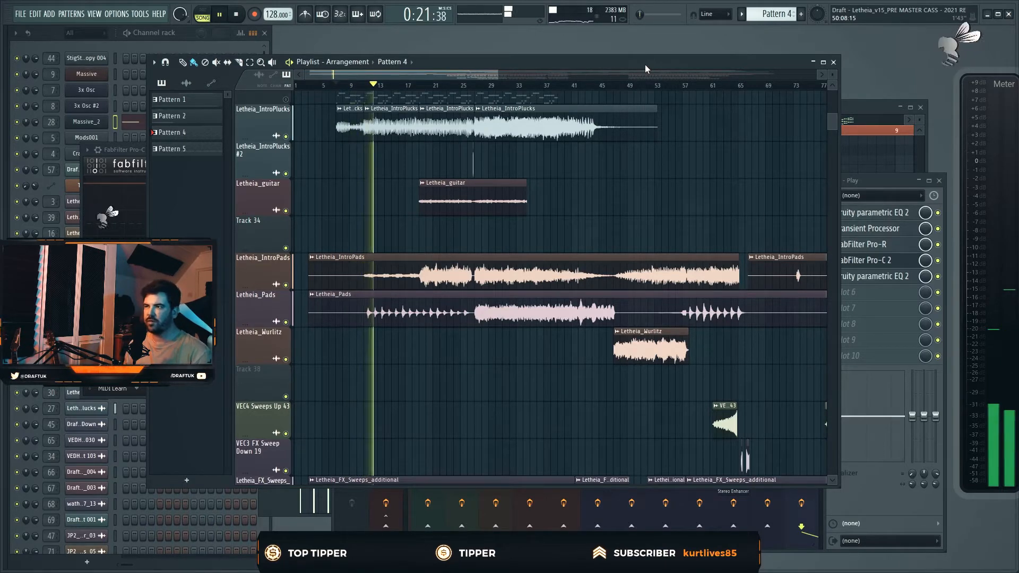
scroll(667, 160, up, 3)
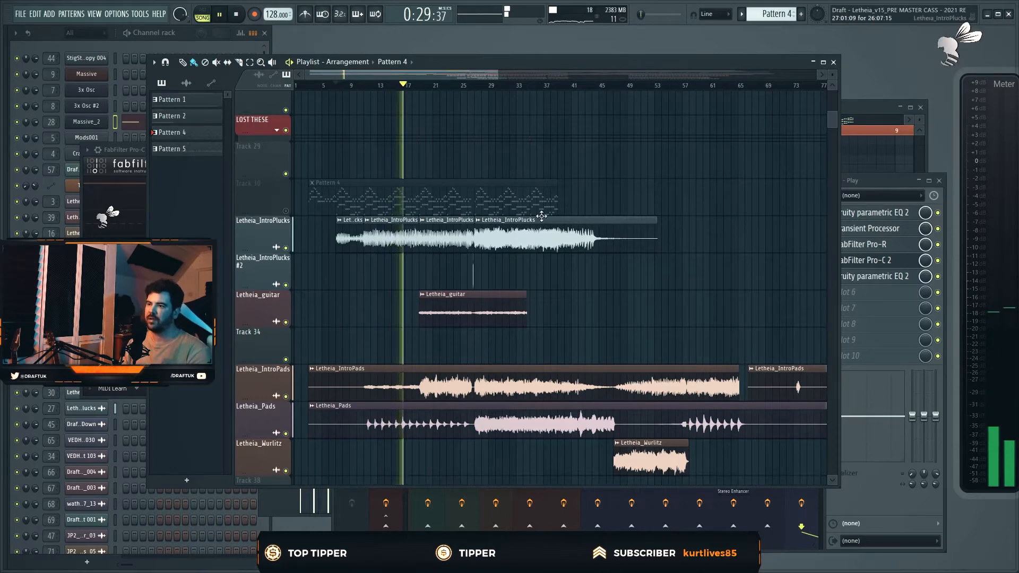
scroll(431, 337, down, 3)
scroll(398, 332, up, 2)
key(space)
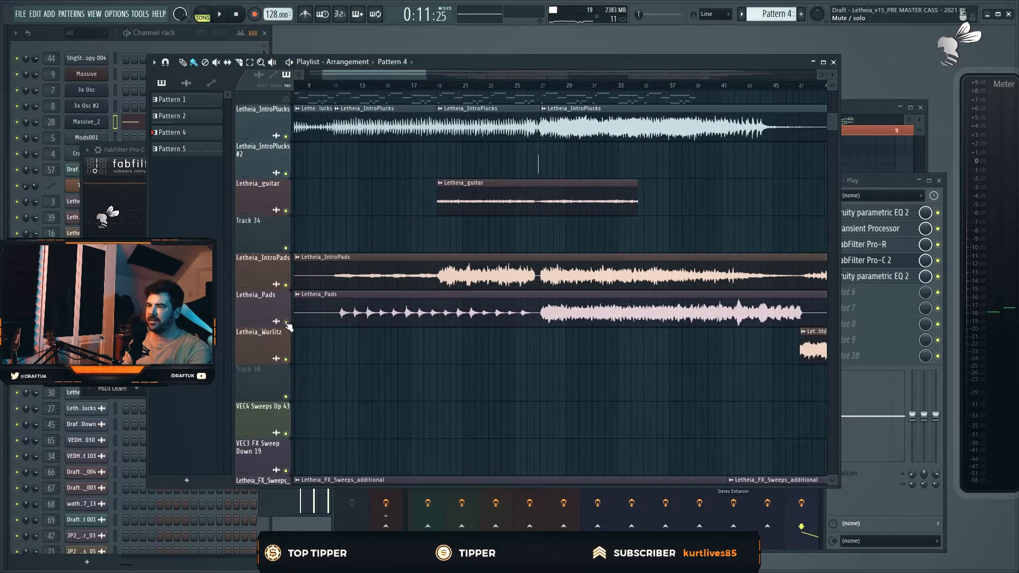
Solo Letheia_Pads to audition its swells, and compare them with the unsoloed mix played from about bar 13.
right_click(285, 322)
scroll(363, 90, up, 4)
key(space)
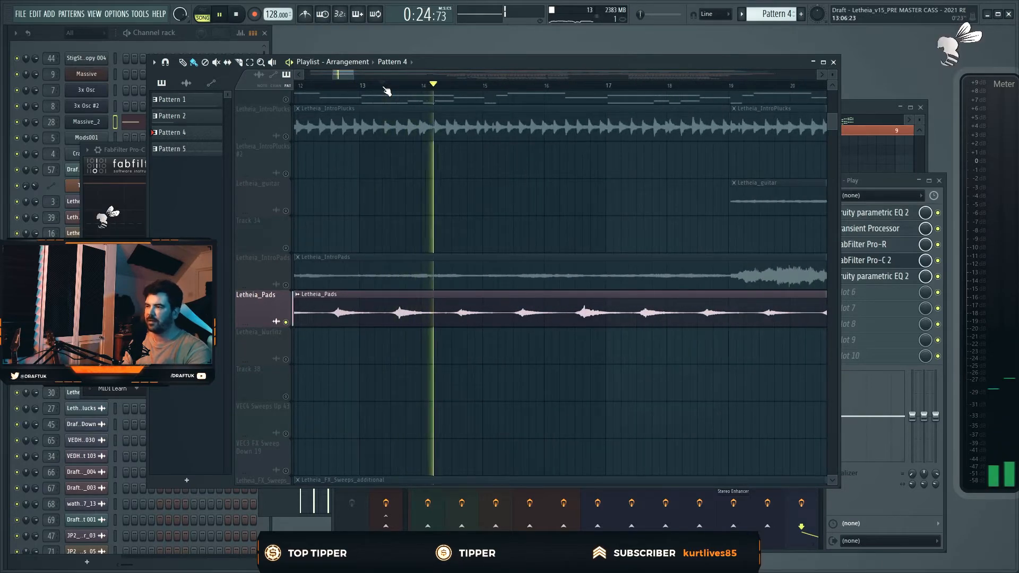
key(space)
click(383, 87)
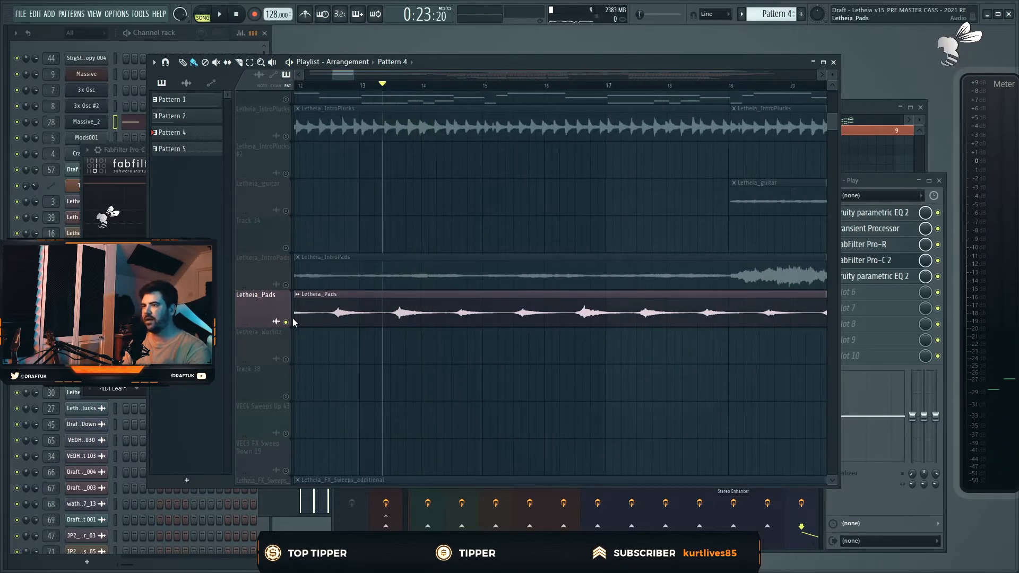
right_click(292, 321)
key(space)
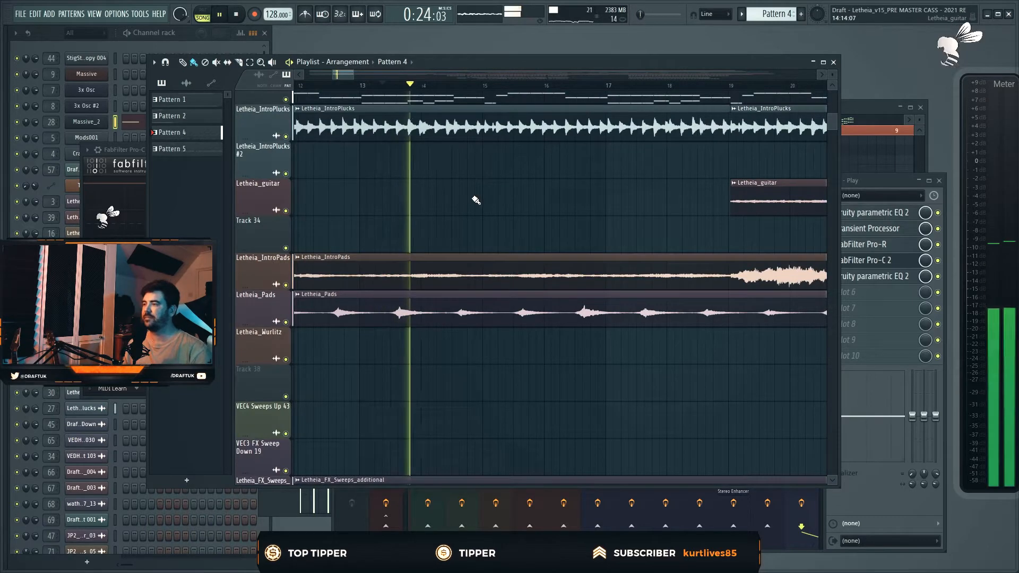
Expand the LOST THESE track group, open the tiny audio clip at bar 11 on Track 27, and collapse the group again.
scroll(476, 200, up, 3)
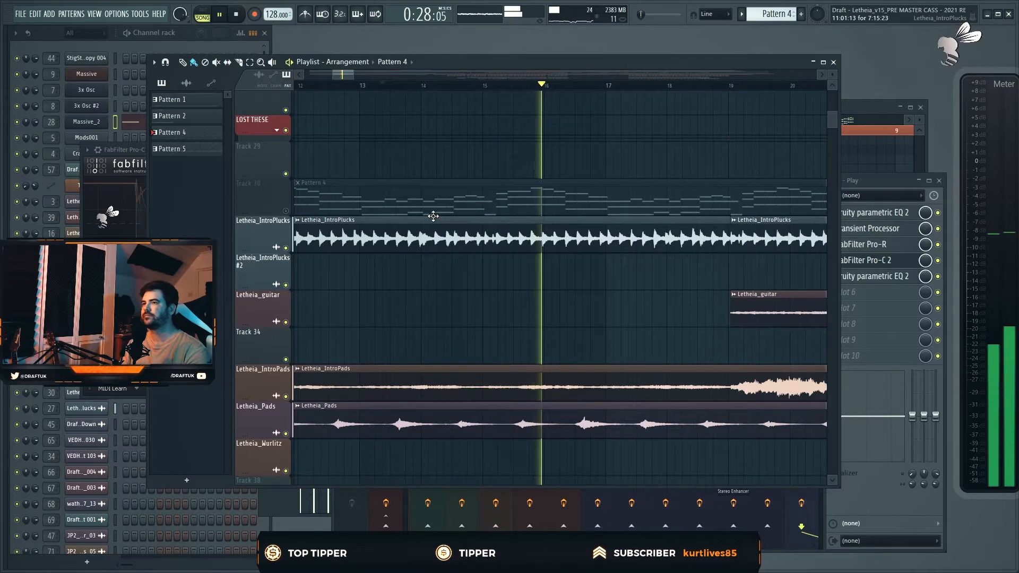
scroll(455, 217, down, 5)
click(278, 131)
scroll(411, 153, up, 3)
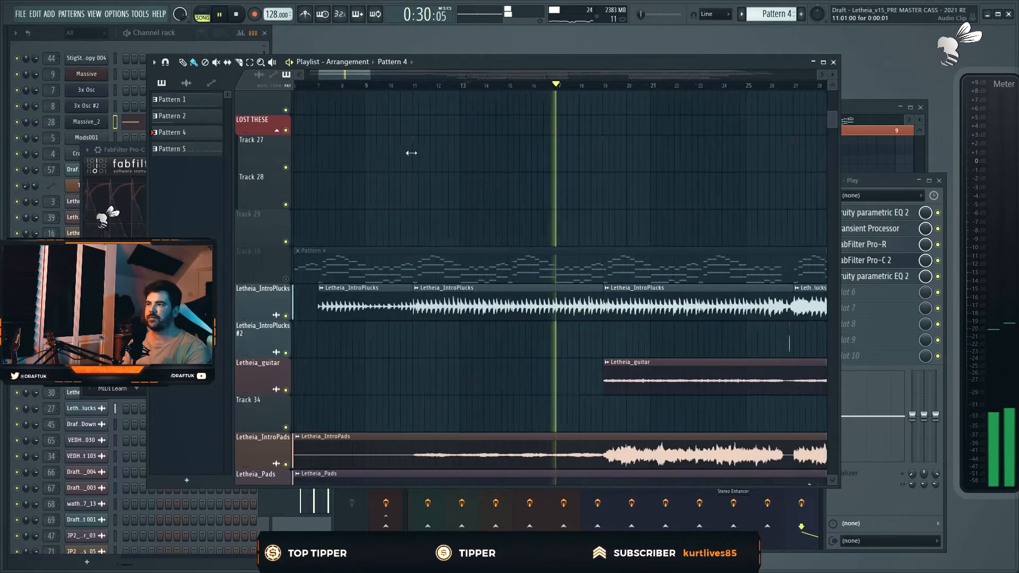
double_click(412, 154)
click(583, 96)
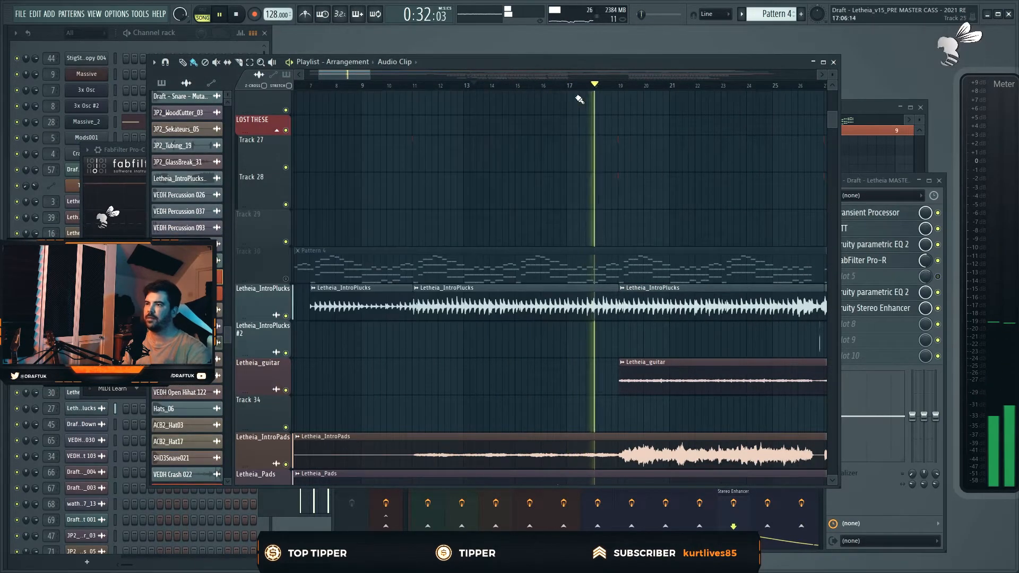
click(276, 131)
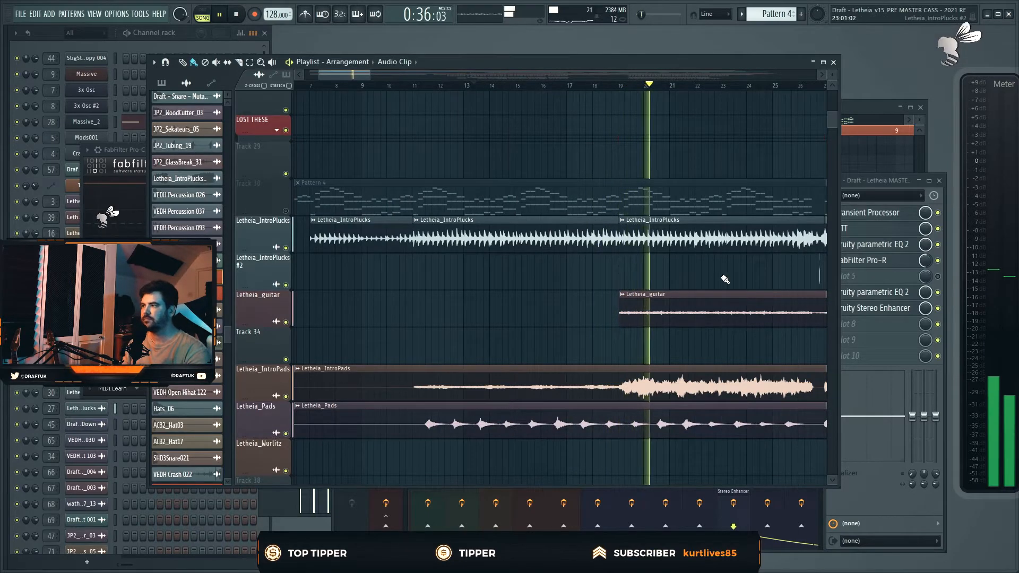
Open the Letheia_guitar clip's channel settings and solo its mixer track.
scroll(722, 284, up, 3)
key(space)
double_click(566, 312)
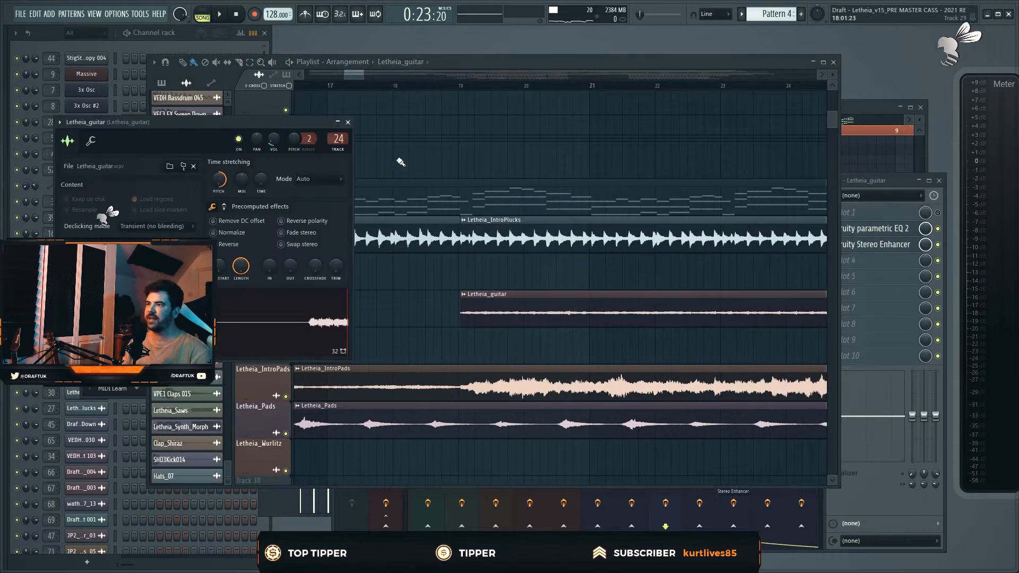
double_click(336, 141)
right_click(655, 222)
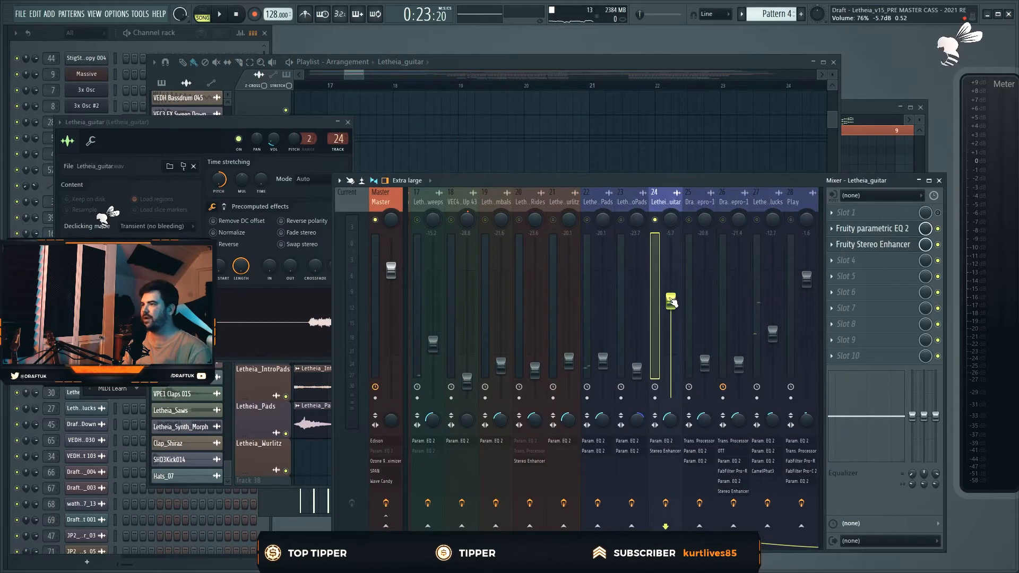
key(space)
Loop bar 19 to about bar 23, raise the soloed guitar's mixer level to 98% (-0.3 dB) and audition it.
key(F5)
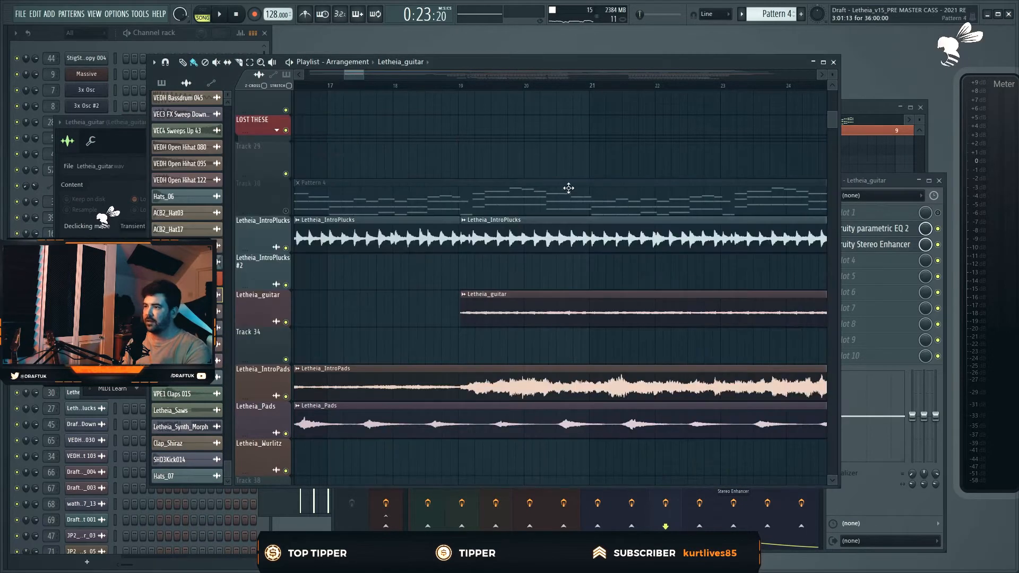
drag(461, 87, 776, 95)
click(833, 63)
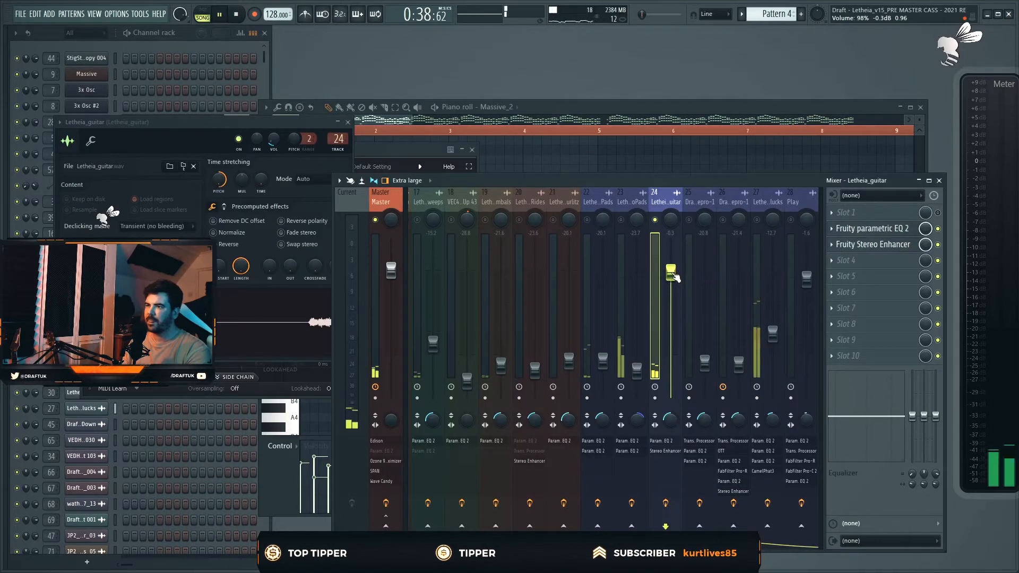
key(space)
Copy the guitar channel's volume value, audition the guitar at 70% channel volume and paste the copied 14% back.
right_click(272, 140)
click(308, 266)
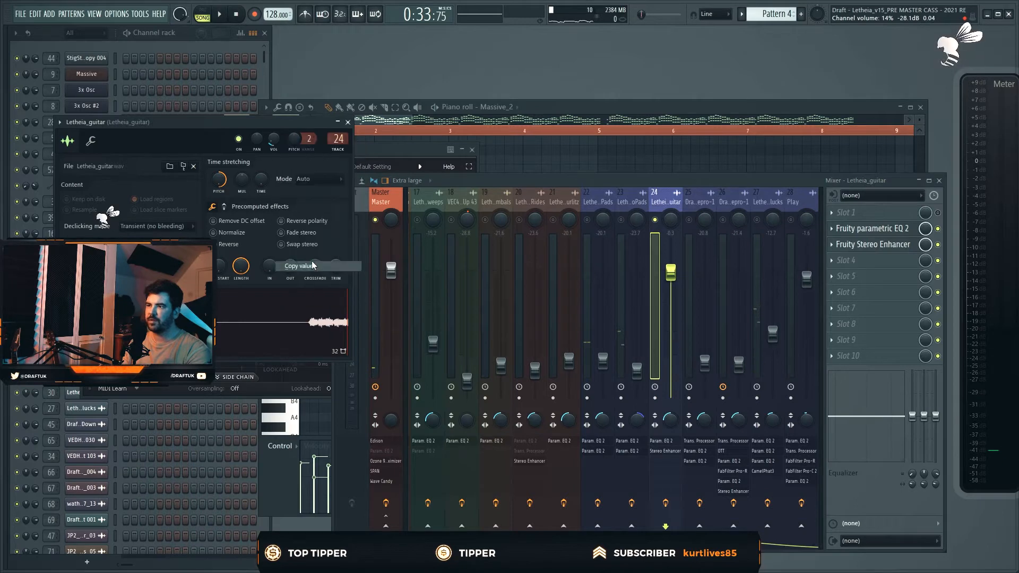
right_click(272, 141)
click(309, 274)
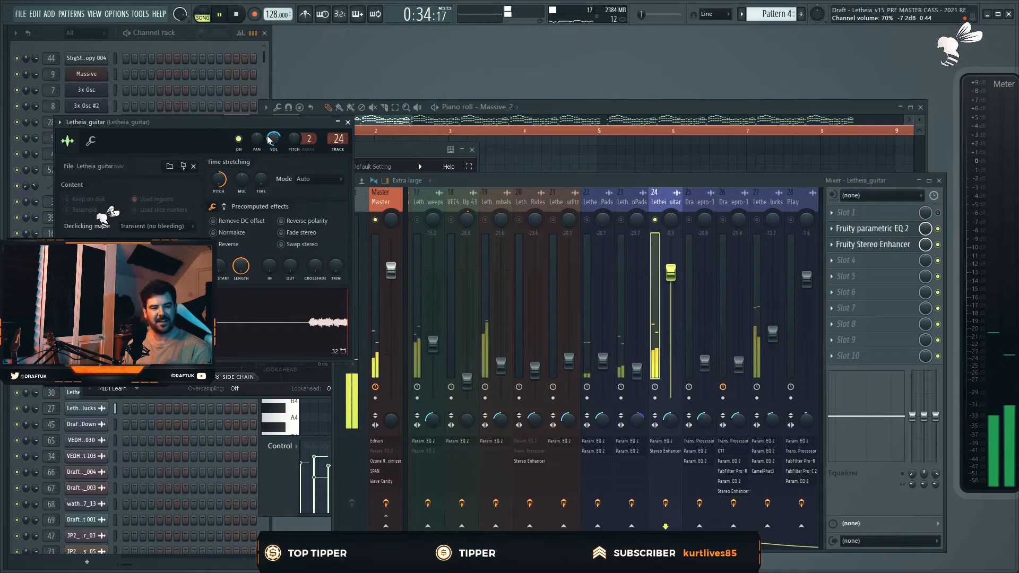
right_click(269, 139)
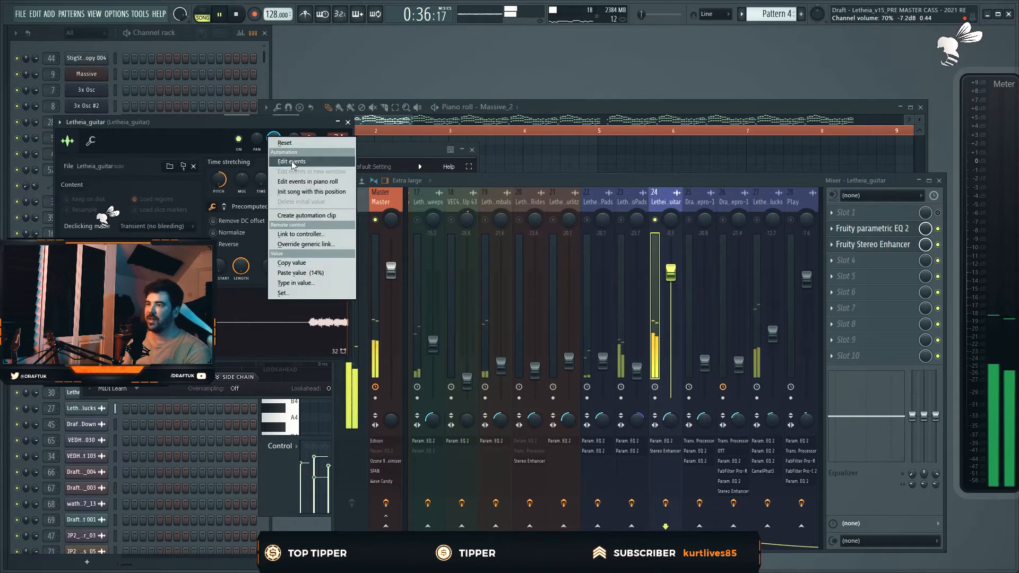
click(310, 273)
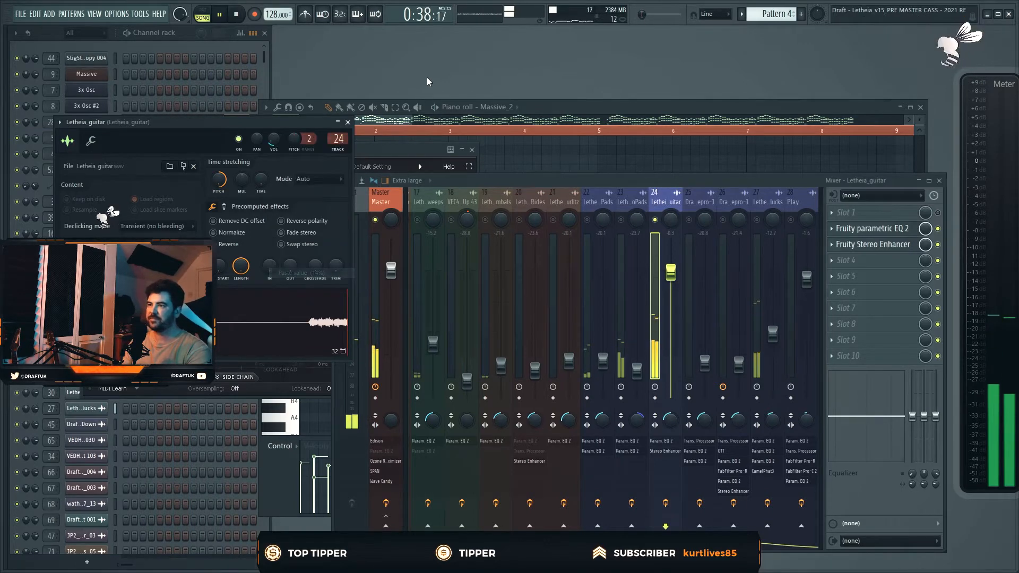
Stop playback, close the Massive_2 piano roll, unsolo the guitar's mixer track and play the full mix.
key(space)
key(F6)
click(630, 109)
click(920, 107)
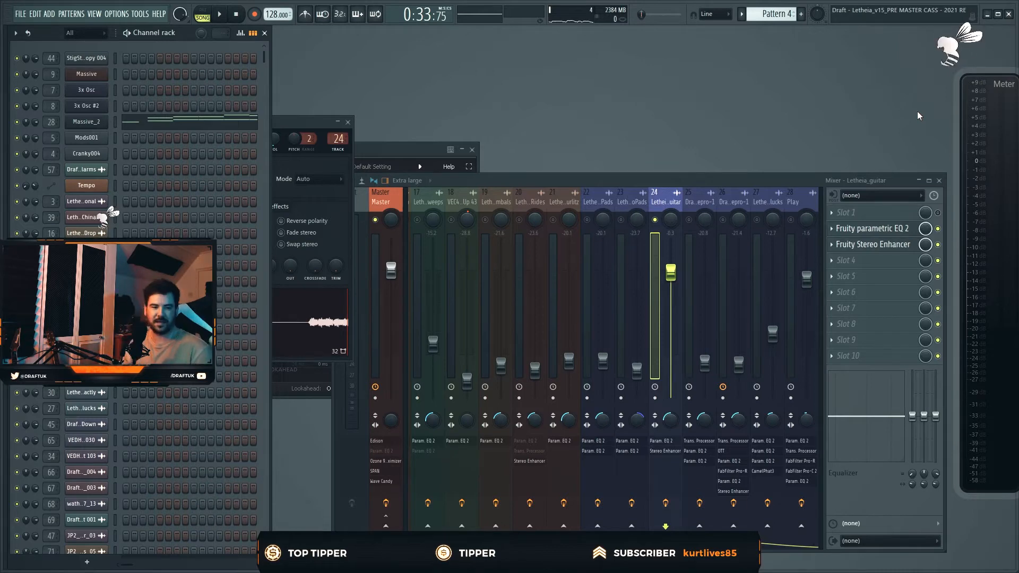
right_click(655, 220)
key(space)
Return to the playlist and clear the time selection over bars 19 to 23.
key(F5)
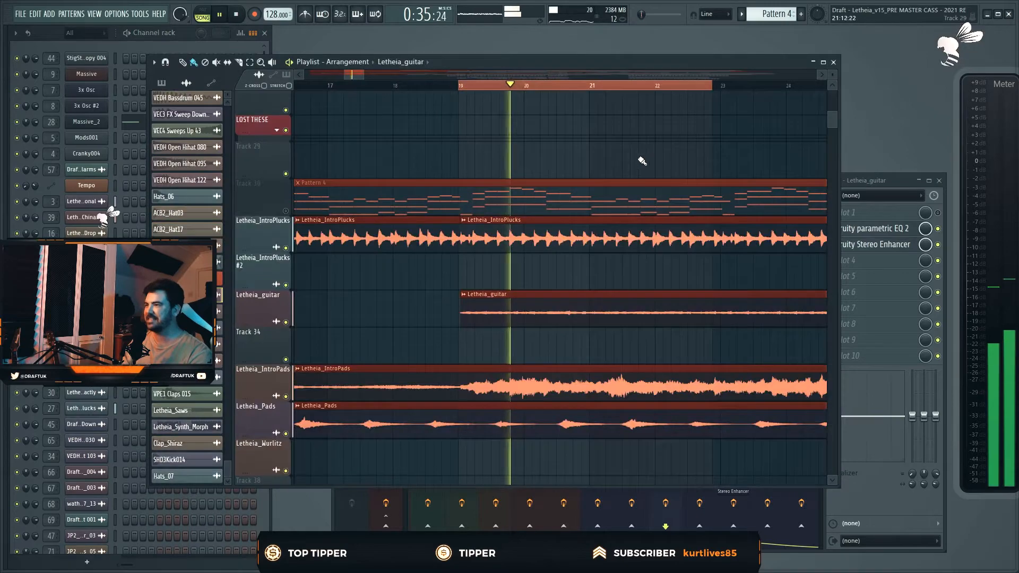
ctrl+click(577, 151)
scroll(577, 151, down, 3)
ctrl+click(639, 87)
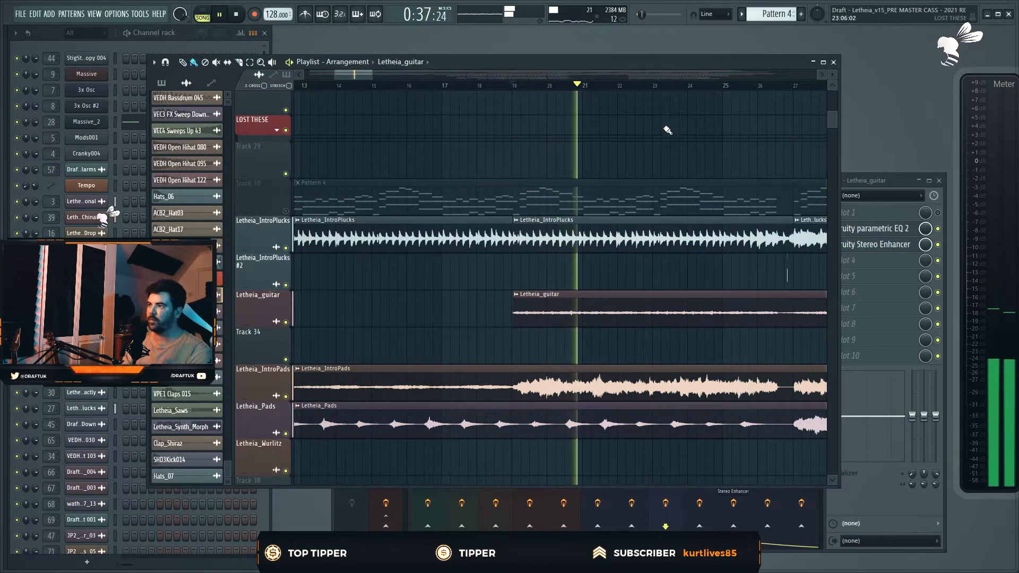
Follow the playing intro from about bar 21, examining the transition into bar 27 and the Tempo automation from bar 39.
scroll(667, 130, down, 5)
scroll(704, 180, up, 4)
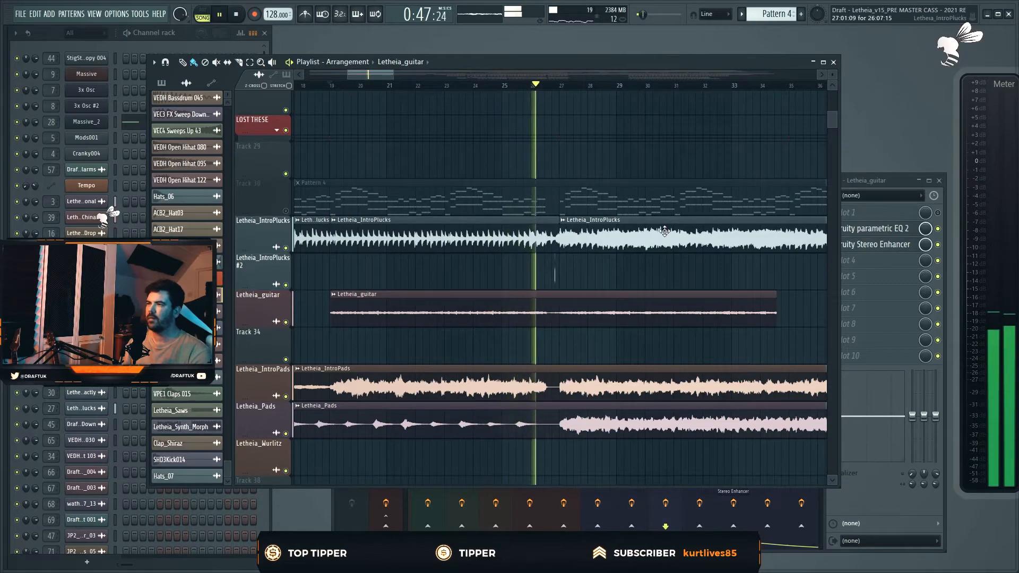
scroll(561, 266, up, 6)
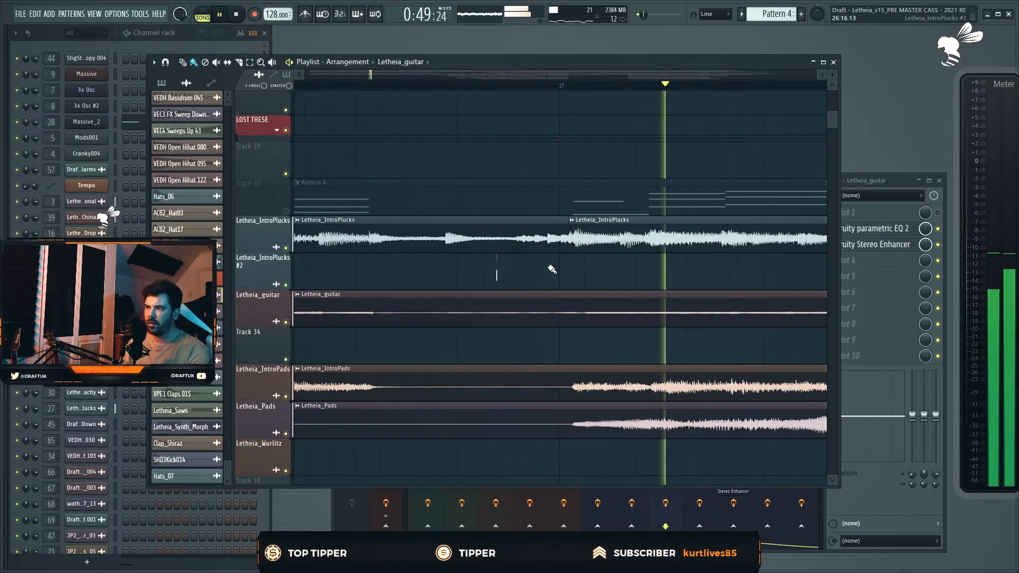
scroll(552, 269, down, 3)
scroll(552, 269, down, 1)
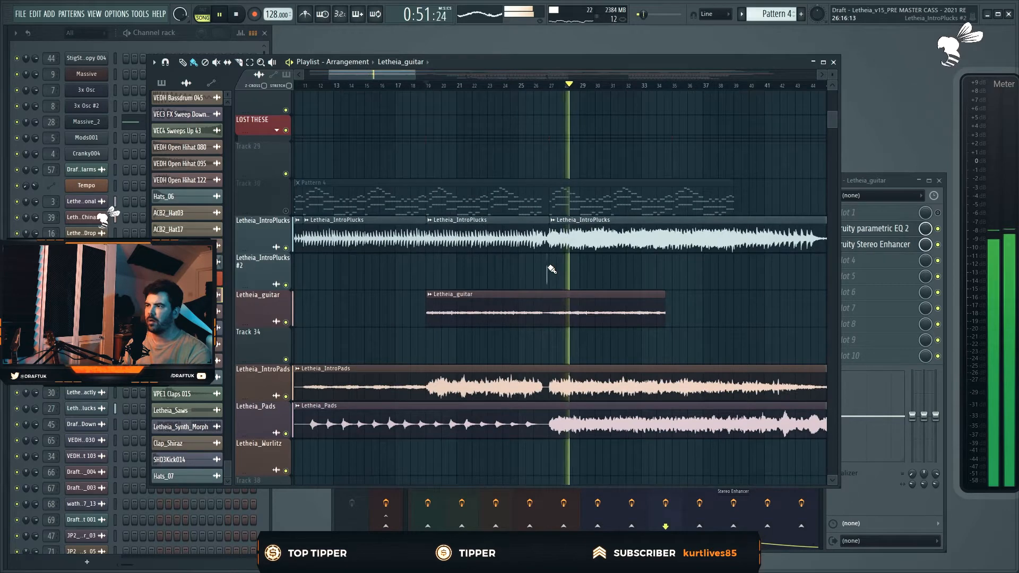
scroll(663, 258, down, 2)
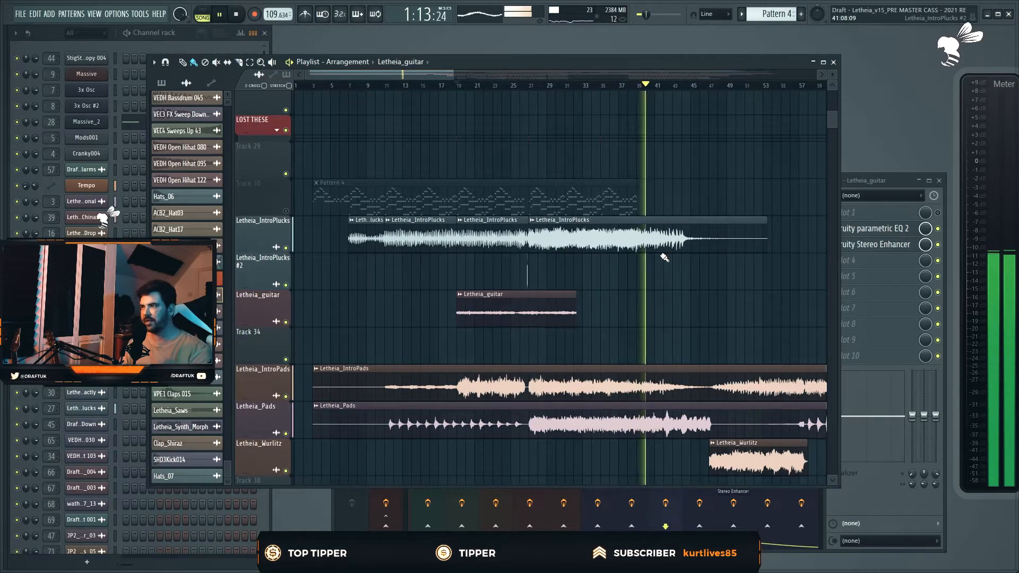
scroll(664, 258, up, 10)
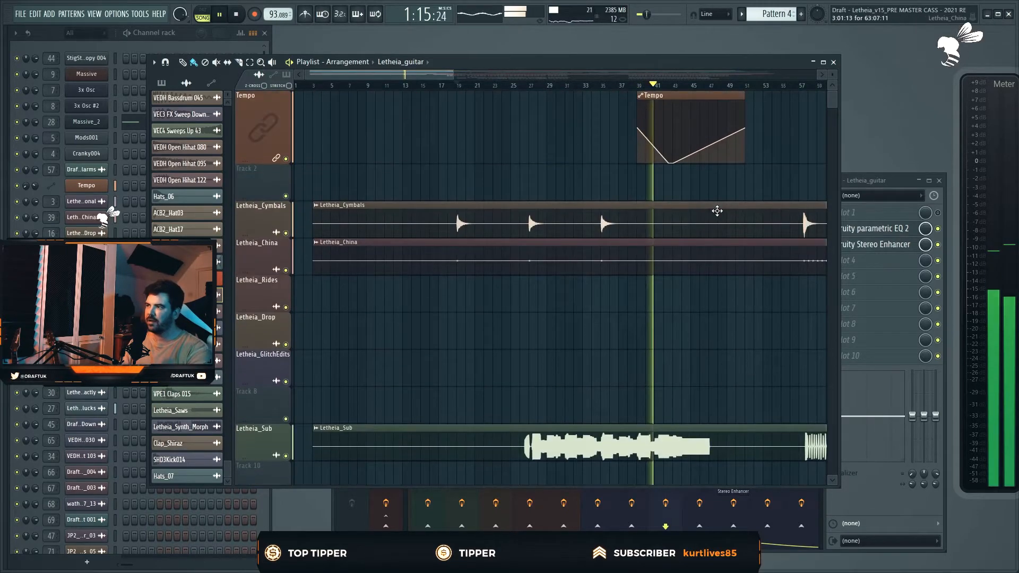
scroll(716, 211, up, 5)
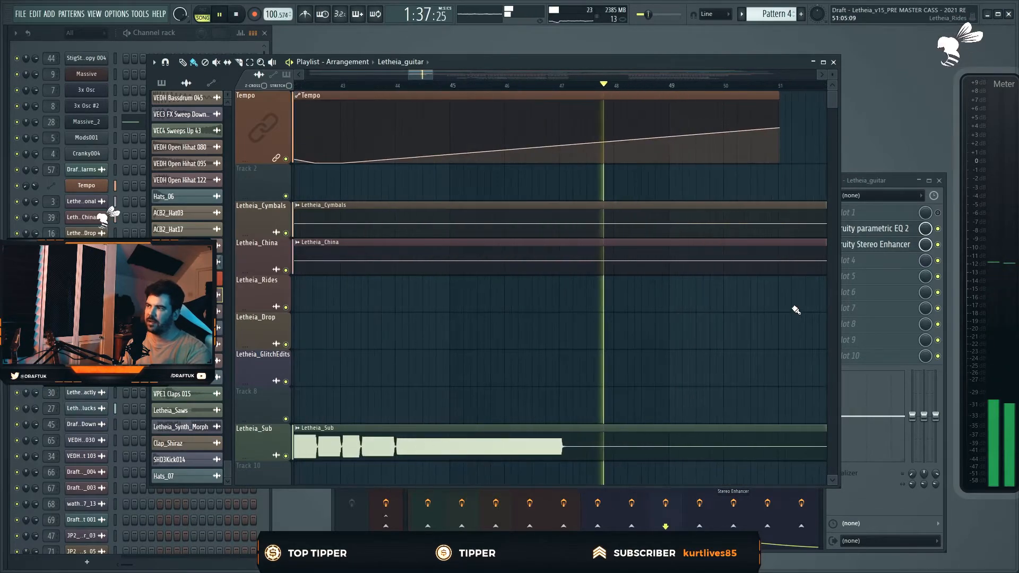
Examine the Letheia_IntroPads, Letheia_Pads and Letheia_Wurlitz tracks during playback from about bar 47 to 65.
scroll(796, 310, down, 8)
scroll(795, 310, down, 6)
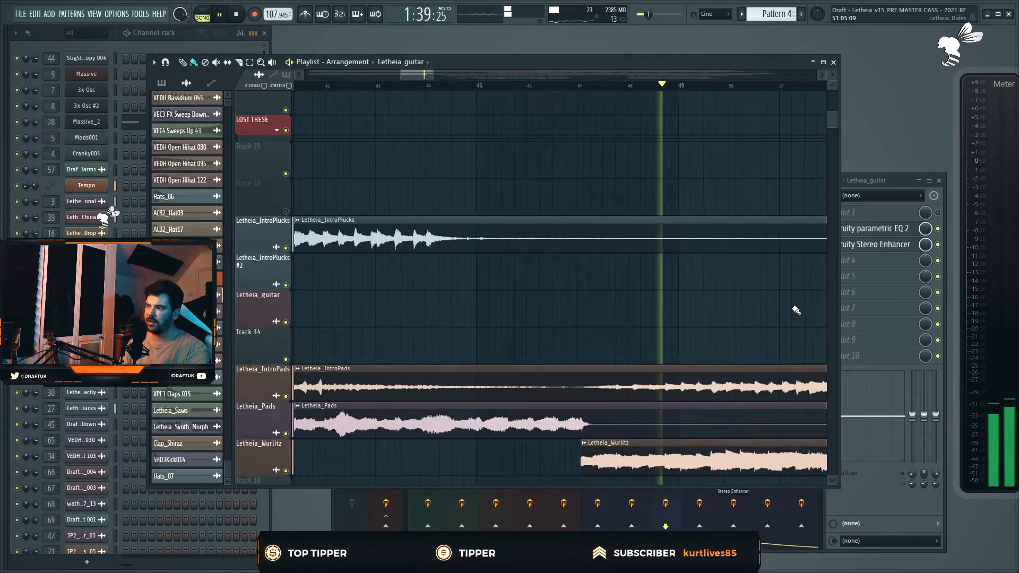
scroll(796, 307, down, 5)
drag(428, 79, 455, 81)
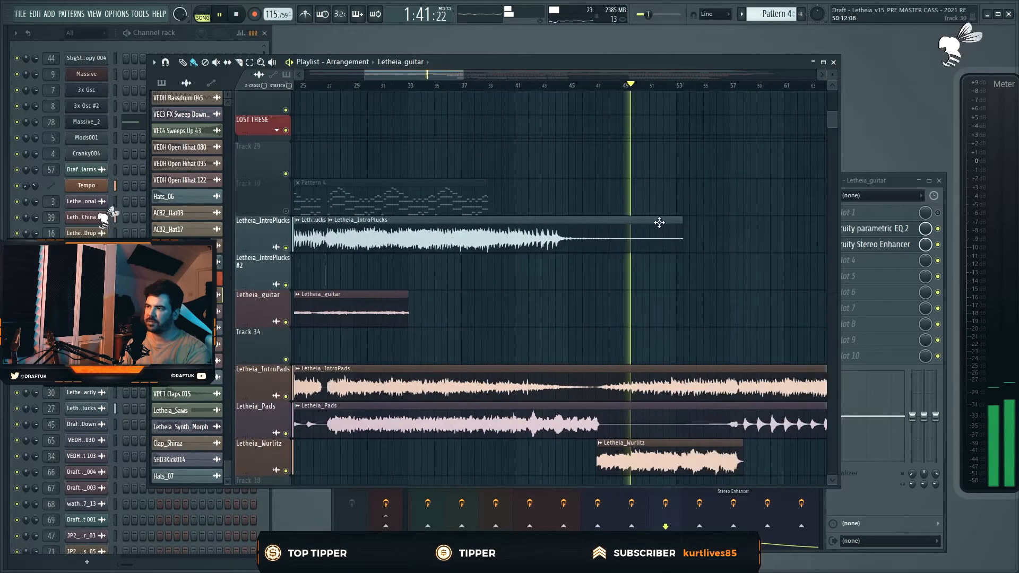
scroll(727, 287, down, 3)
scroll(727, 285, up, 5)
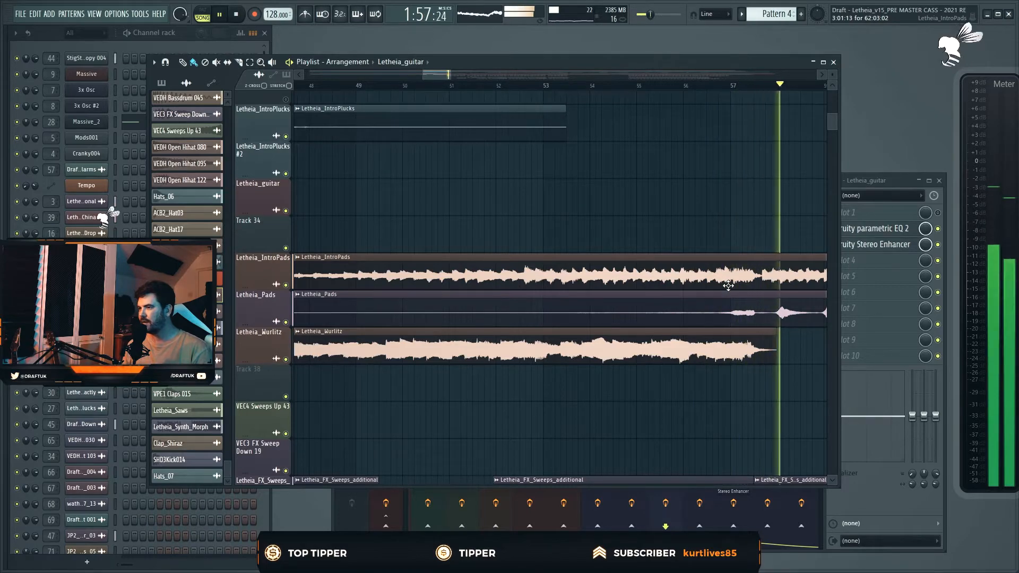
scroll(728, 234, down, 3)
scroll(753, 234, up, 3)
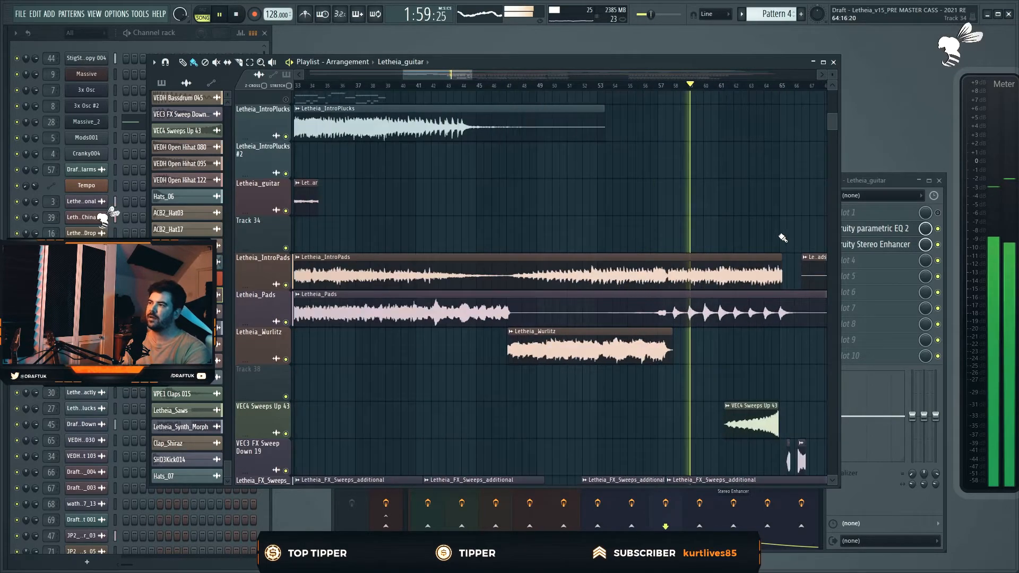
Bring the mixer forward, select Letheia_Pads, and step through the kick, snare and clap tracks from 49 to 56.
click(895, 184)
click(603, 202)
scroll(604, 202, down, 10)
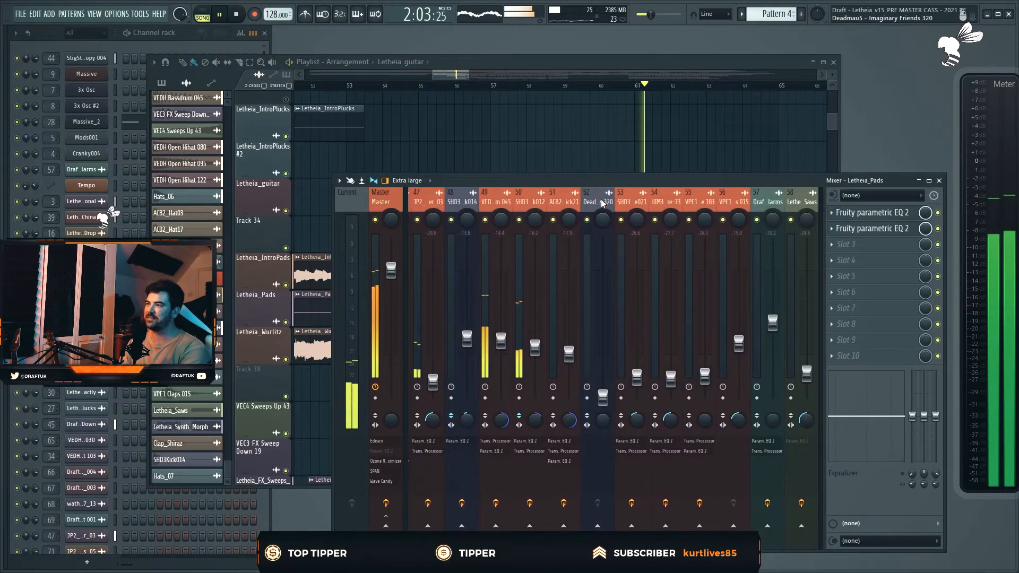
click(493, 204)
key(Right)
key(Right)
key(Right)
key(Right)
key(Right)
key(Right)
key(Right)
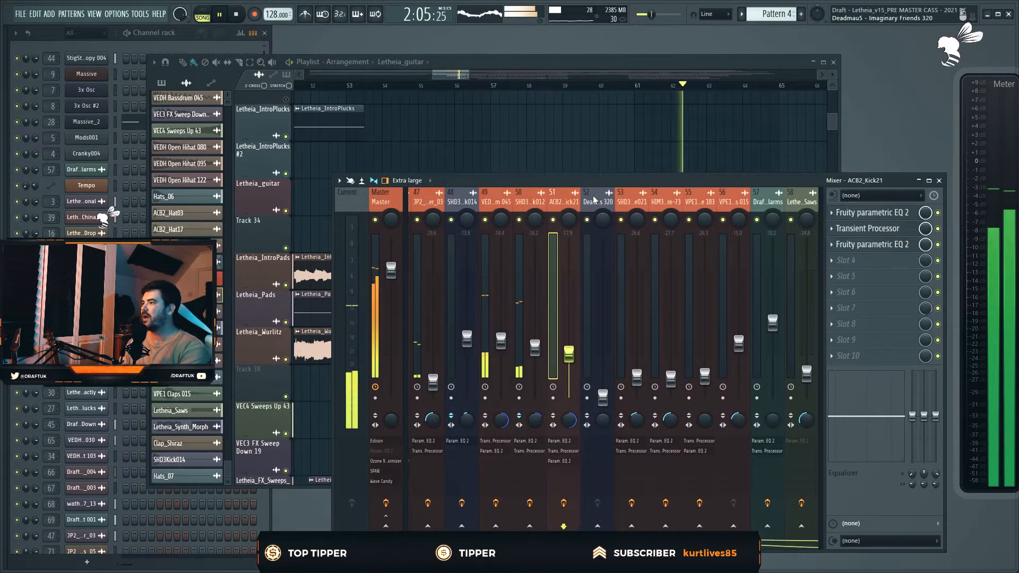
Inspect the KICK SNARE, WET and DRY mixer buses, stepping from track 62 through to percussion track 67.
scroll(640, 197, down, 2)
scroll(639, 196, down, 1)
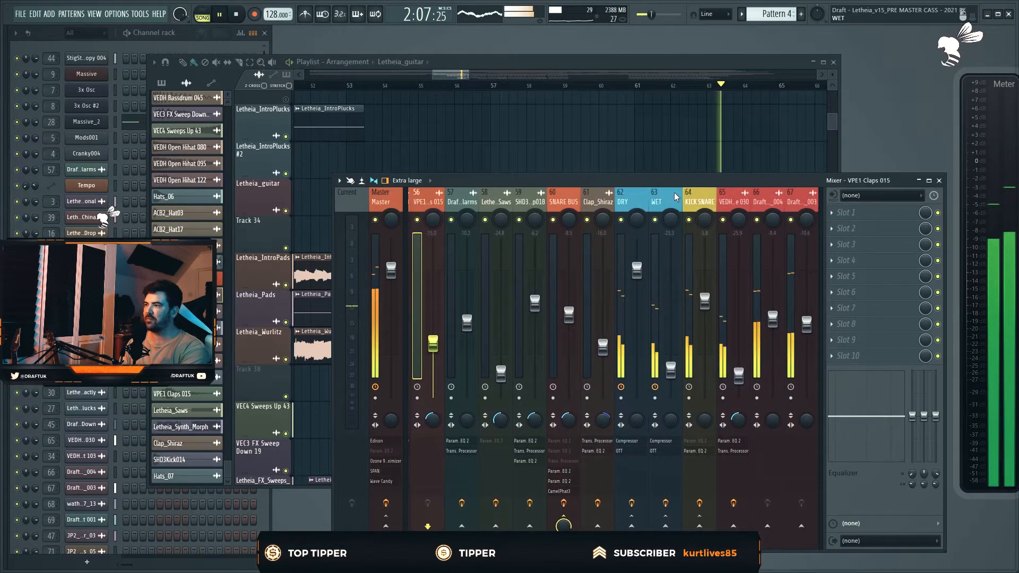
click(700, 201)
key(Left)
key(Left)
key(Right)
key(Right)
key(Right)
key(Right)
key(Right)
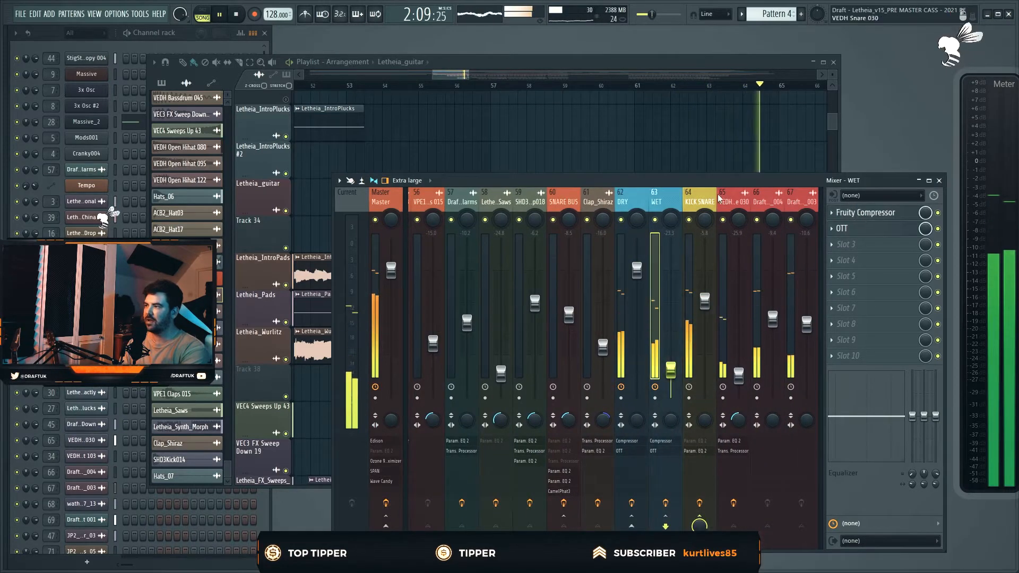
Return to the playlist and examine the Saws, Synth_Morph, GlitchEdits and Rides tracks around bars 71 to 82.
key(F5)
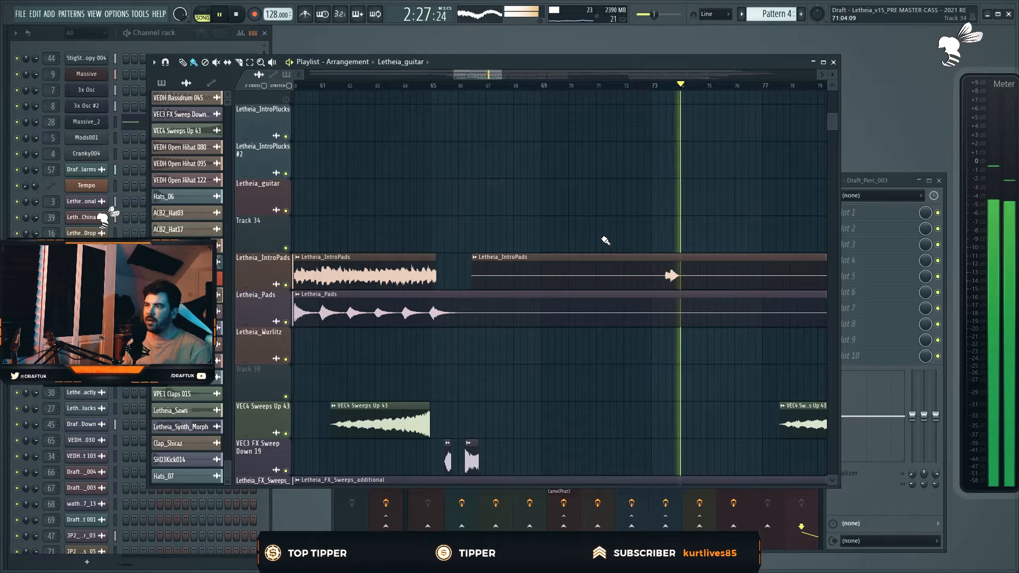
scroll(606, 240, up, 8)
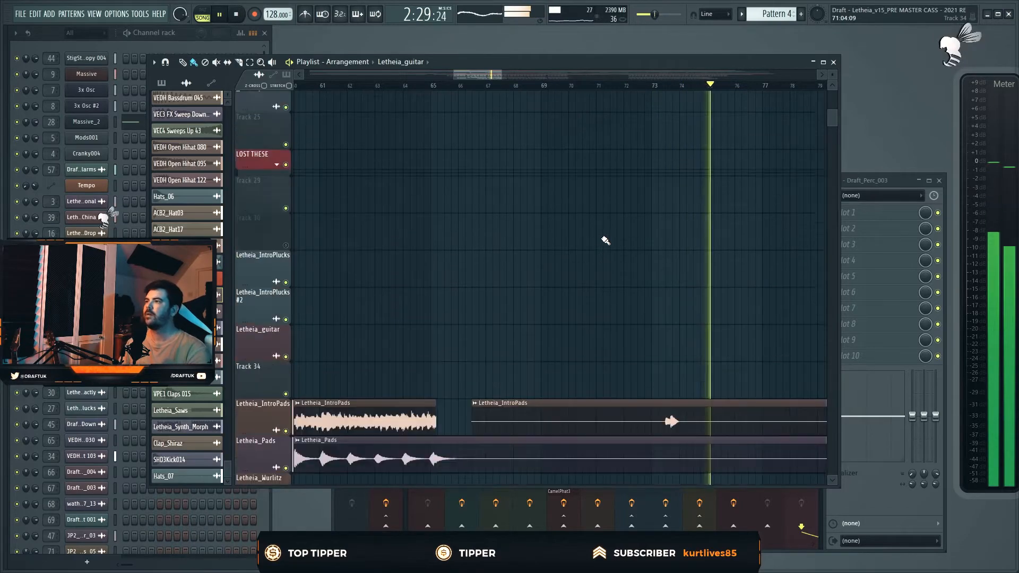
scroll(681, 259, down, 2)
scroll(714, 247, up, 5)
scroll(778, 241, up, 4)
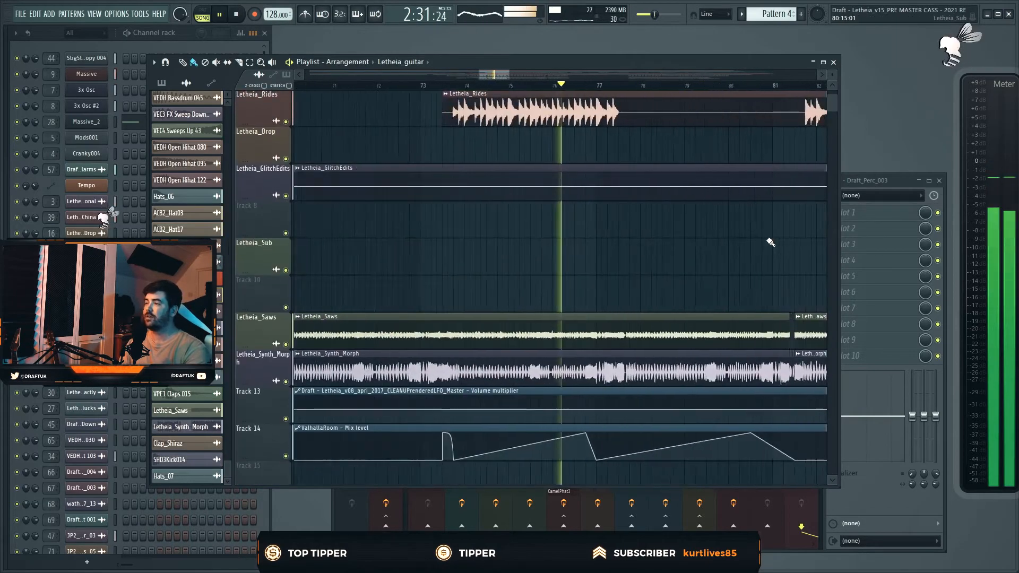
scroll(764, 240, up, 2)
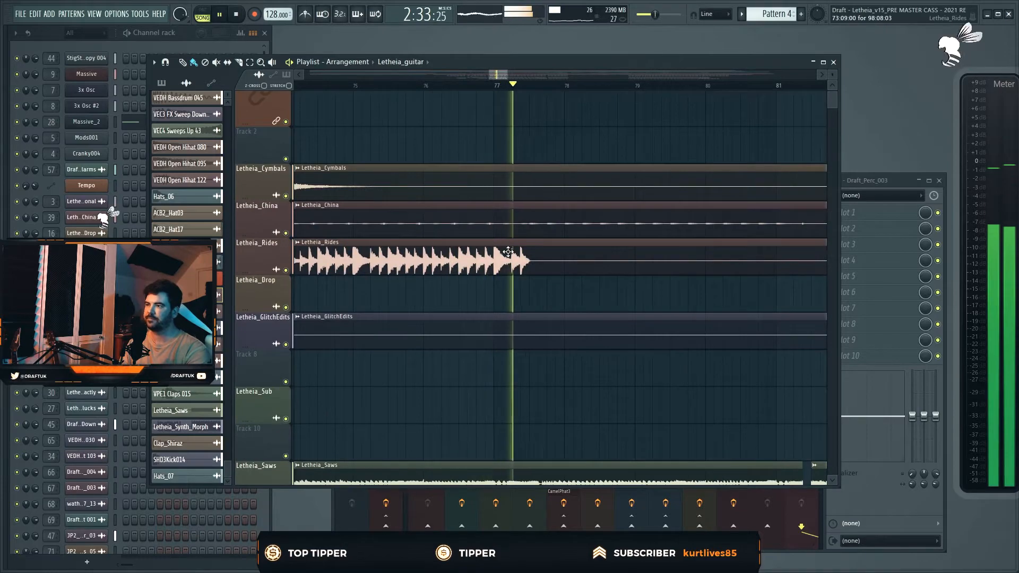
Examine the layers building towards bar 81, from the ValhallaRoom mix automation and sweeps to the kicks, claps and snares.
scroll(669, 257, down, 3)
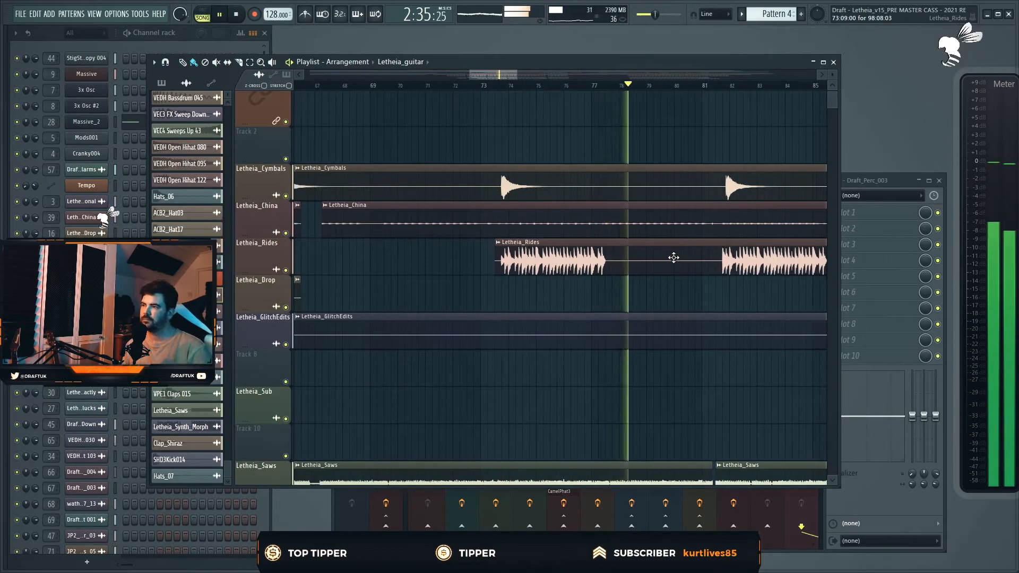
scroll(684, 257, down, 10)
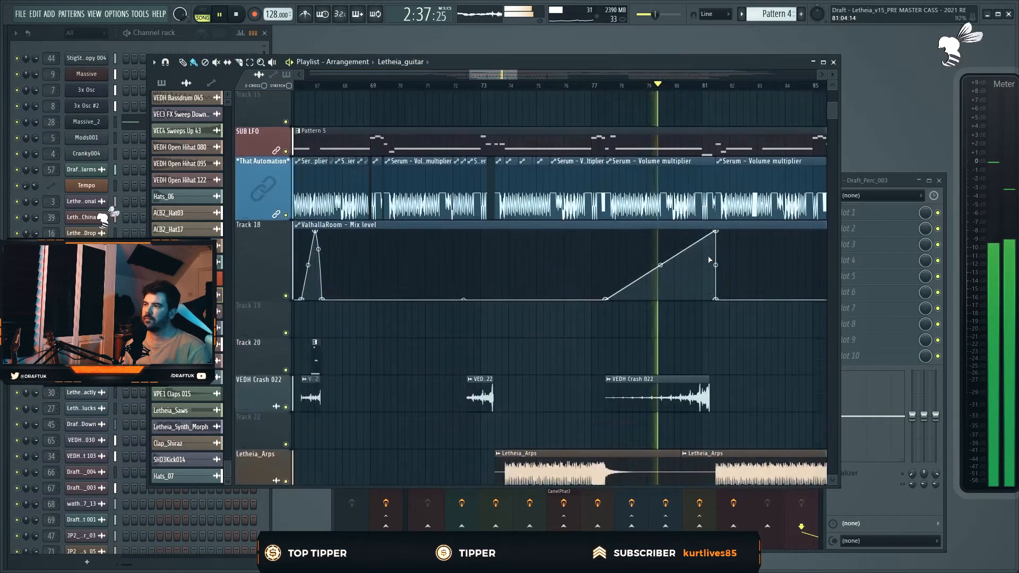
scroll(716, 259, down, 14)
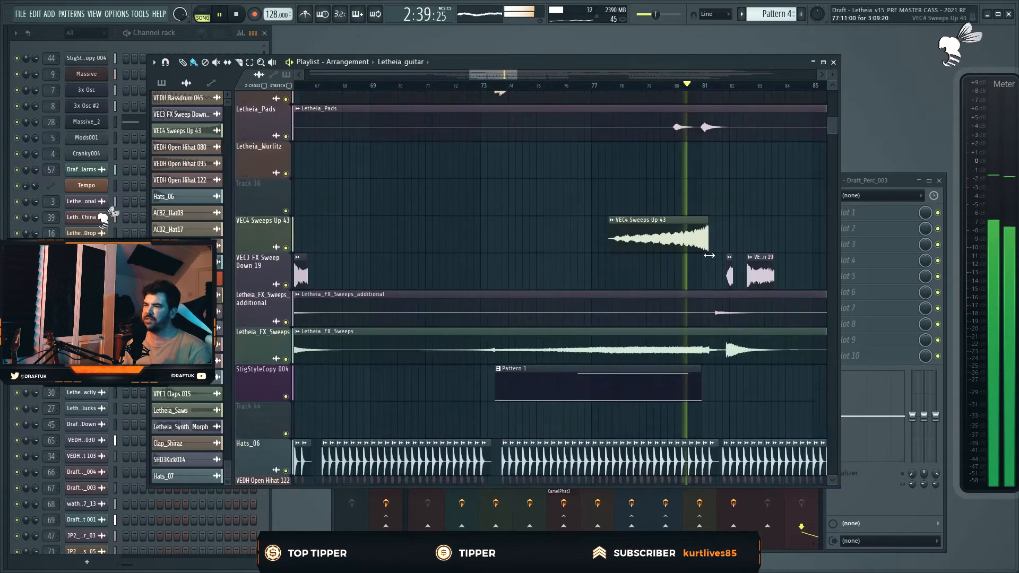
scroll(694, 286, down, 5)
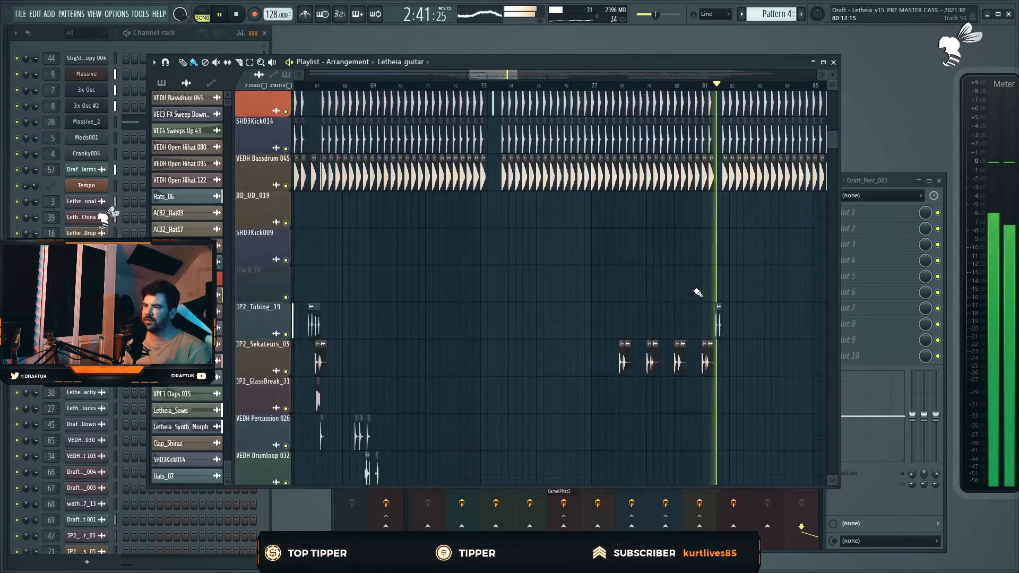
scroll(663, 359, down, 6)
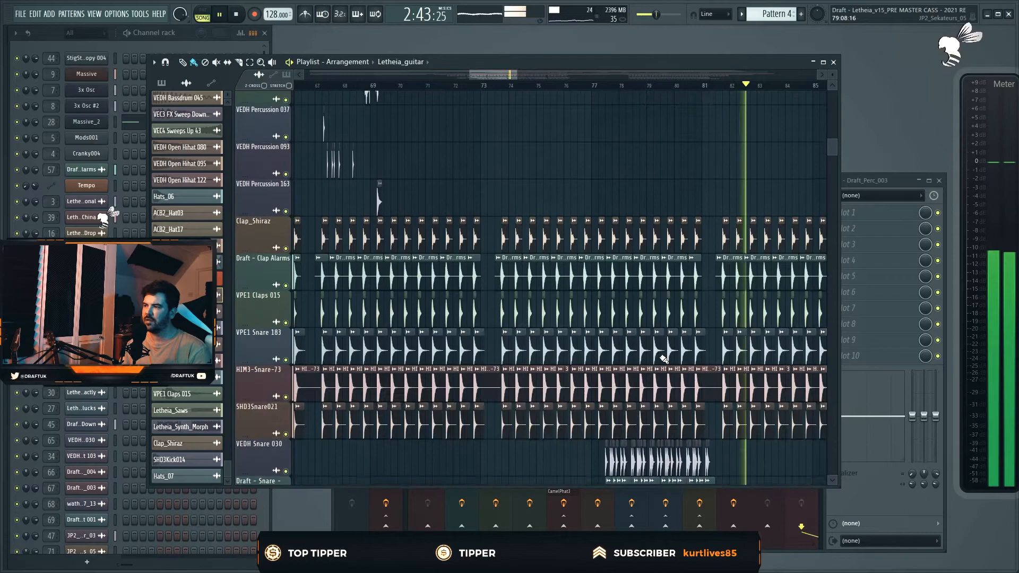
scroll(663, 359, up, 15)
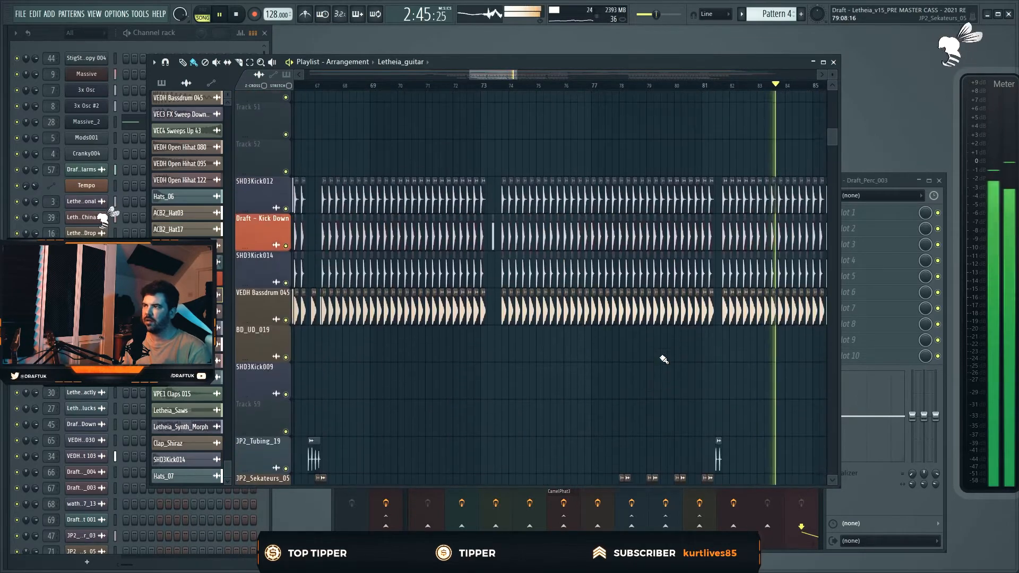
Stop playback, then audition the transition just before bar 97 into the Letheia_HighMelody_Exactly and Letheia_IntroPlucks clips.
scroll(663, 359, up, 3)
scroll(663, 358, down, 8)
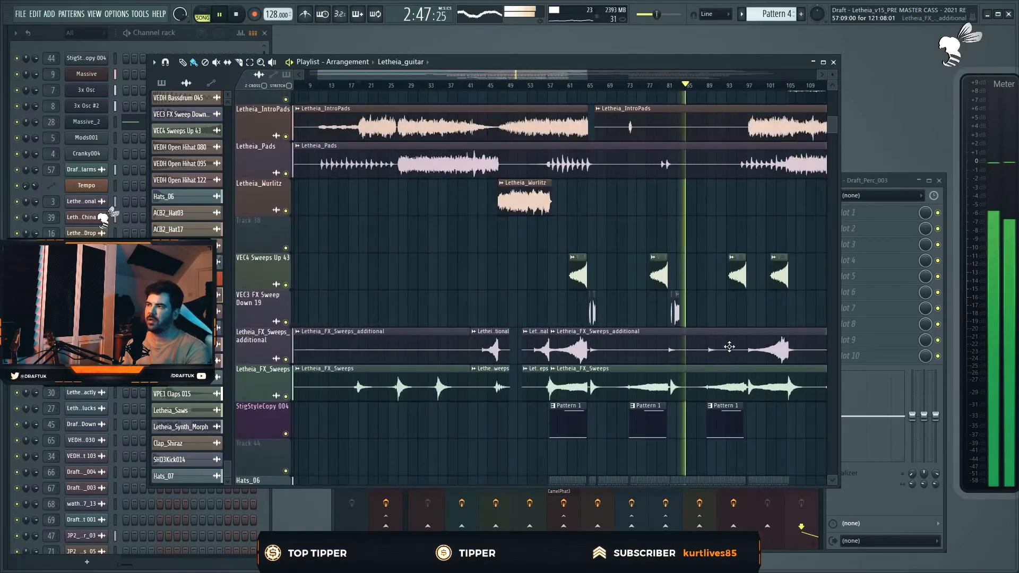
key(space)
scroll(750, 331, up, 5)
scroll(750, 331, up, 2)
scroll(750, 331, up, 3)
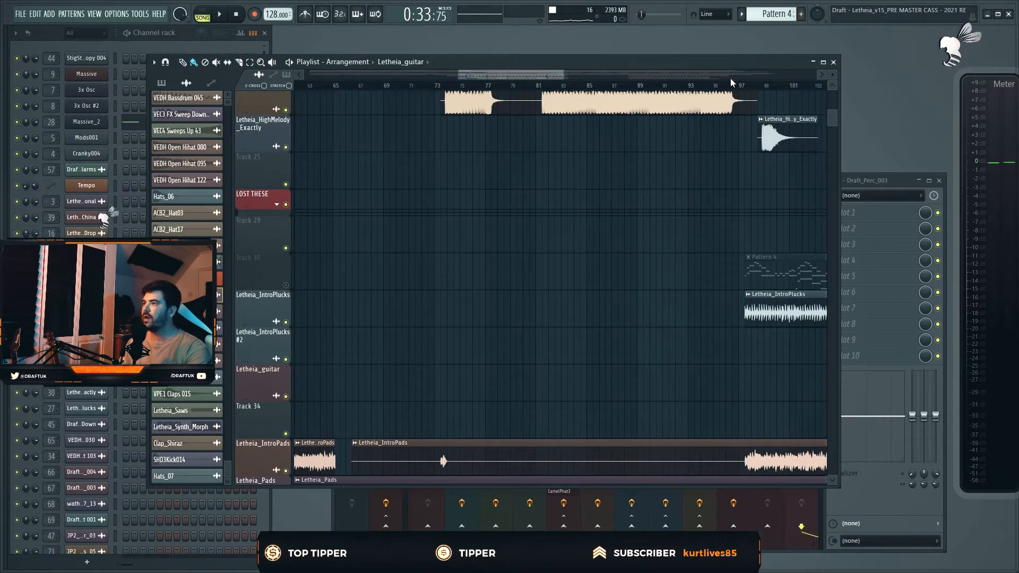
key(space)
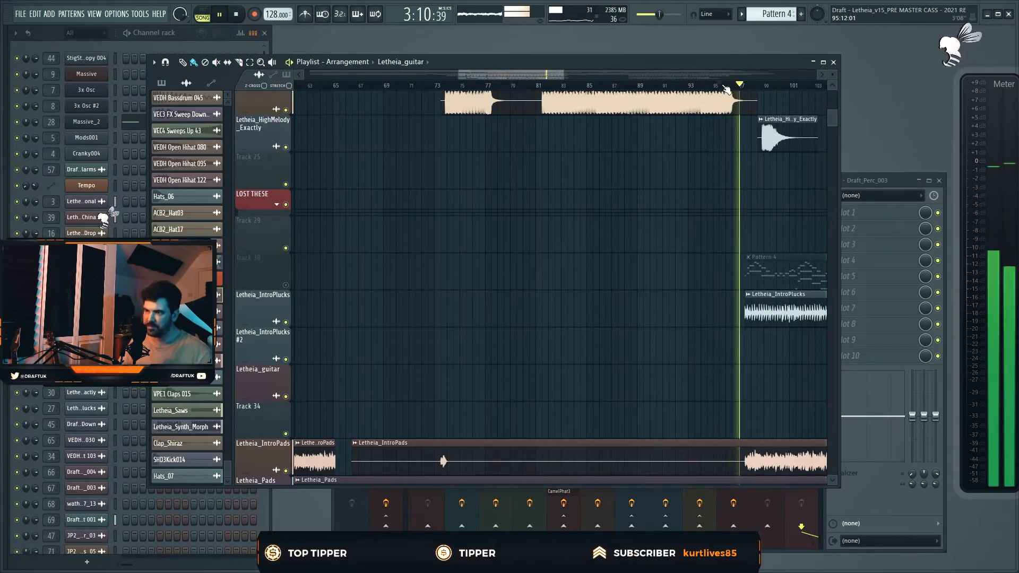
scroll(807, 205, up, 4)
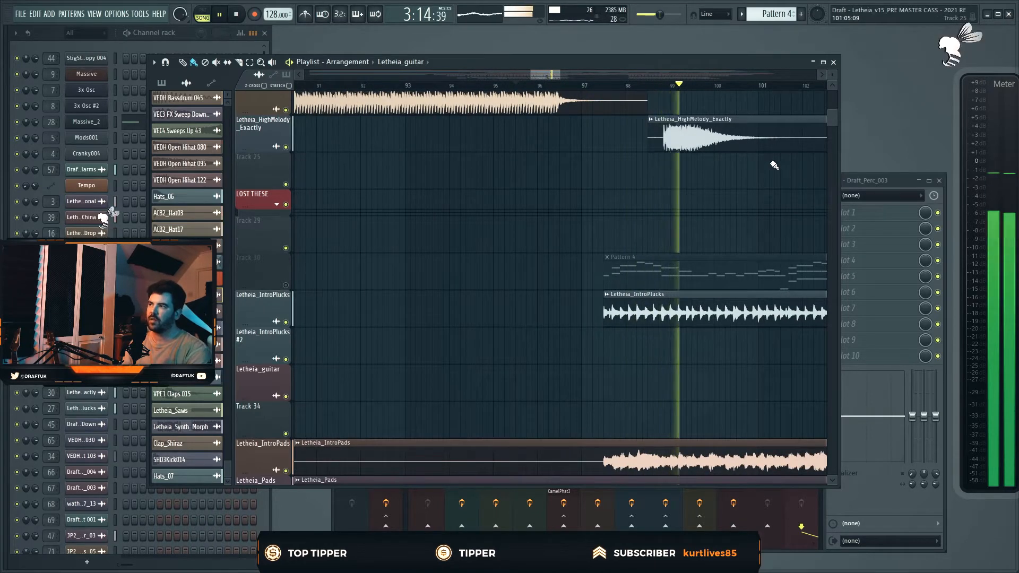
scroll(775, 165, up, 3)
Stop playback, select the time range from just before bar 99 past bar 101, and open Letheia_HighMelody_Exactly's sample settings and mixer track.
key(space)
drag(535, 86, 826, 97)
right_click(679, 190)
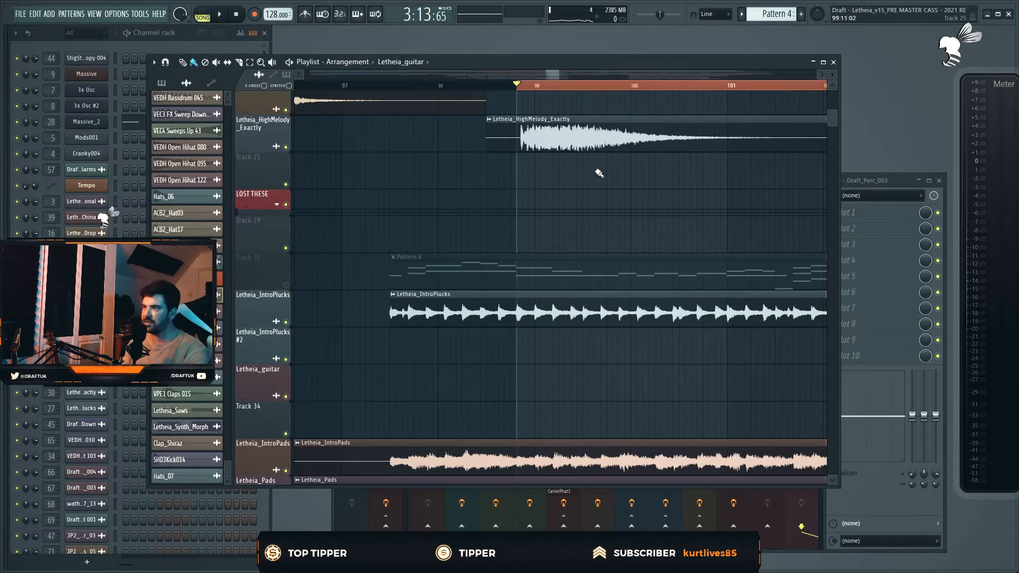
double_click(494, 117)
key(F9)
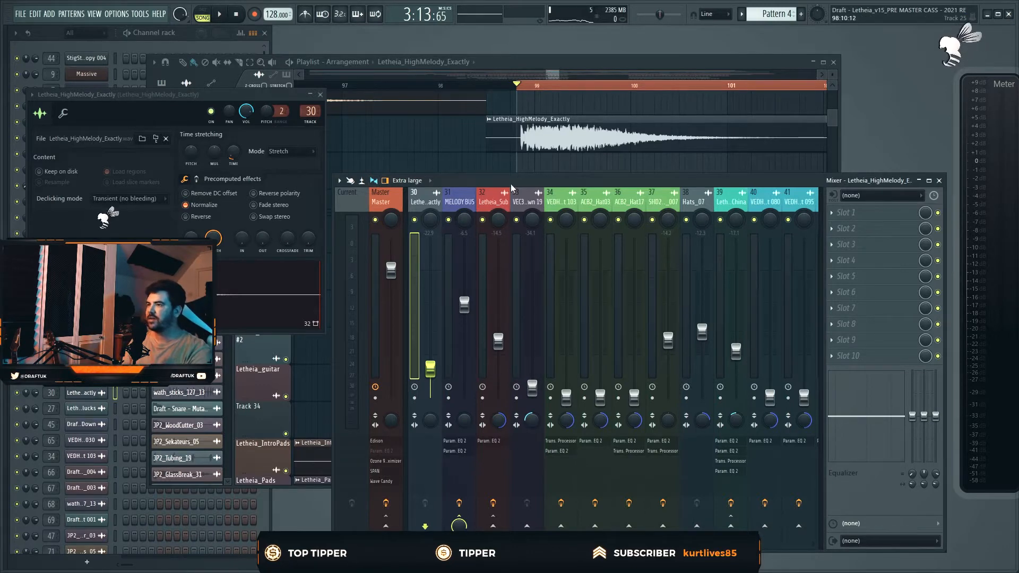
Return to the playlist, audition the Letheia_HighMelody_Exactly clip around bar 99, and clear the time selection.
click(438, 159)
key(space)
key(space)
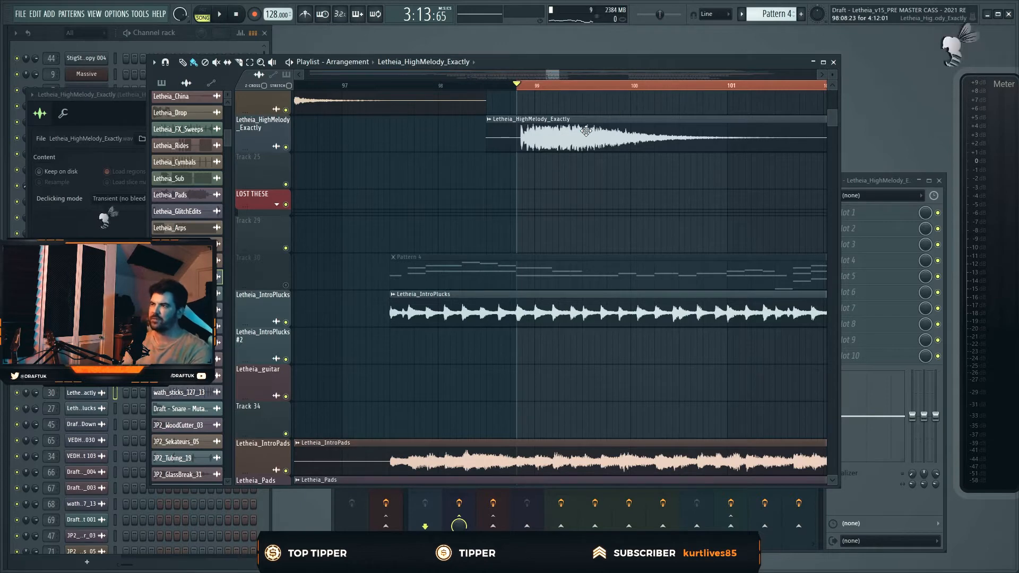
scroll(589, 129, up, 2)
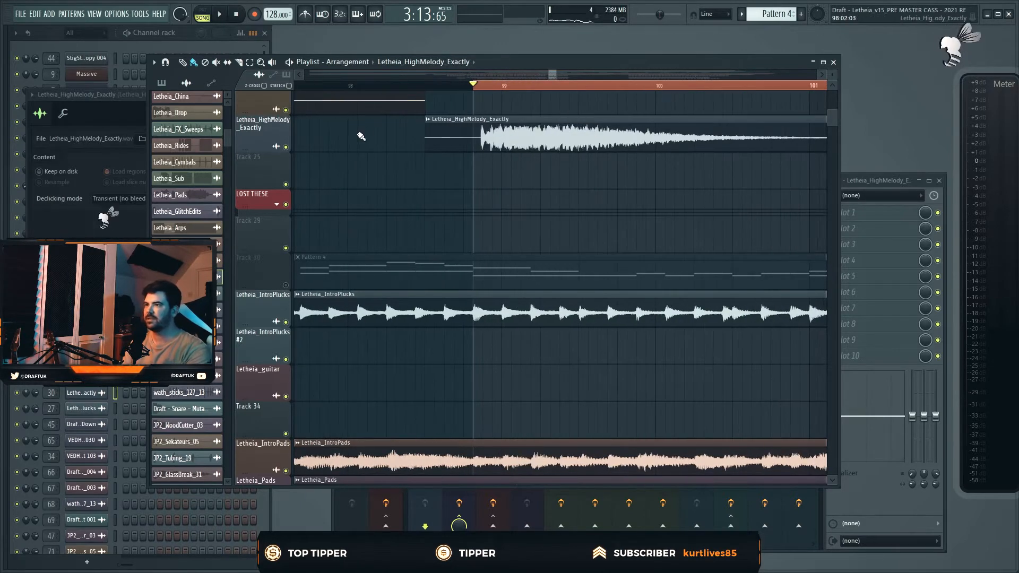
click(867, 183)
right_click(653, 219)
key(space)
right_click(391, 129)
right_click(522, 88)
scroll(526, 99, down, 4)
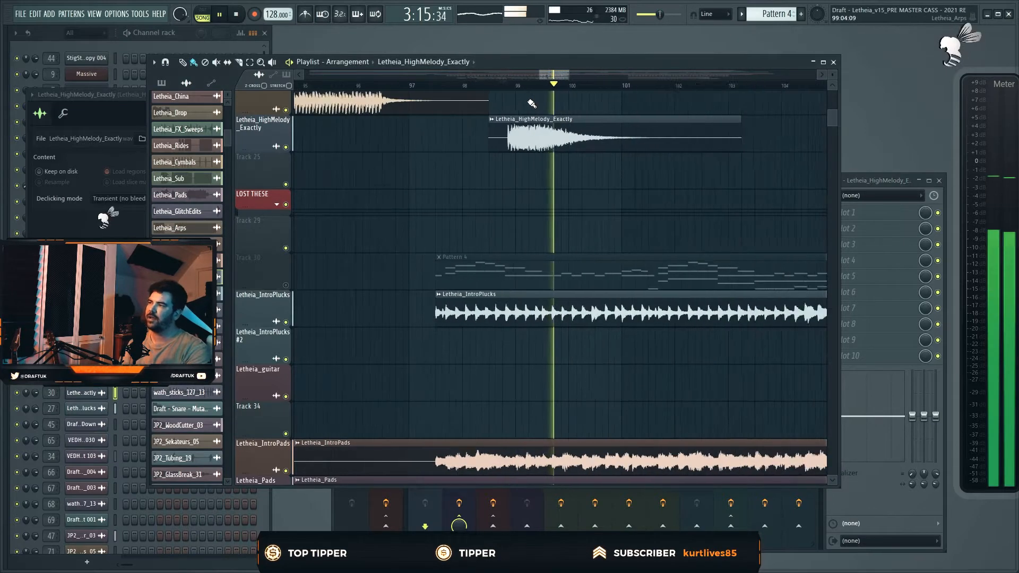
Play from just before bar 105 and follow the guitar, IntroPads, Pads and IntroPlucks layers through the breakdown to about bar 121.
click(606, 85)
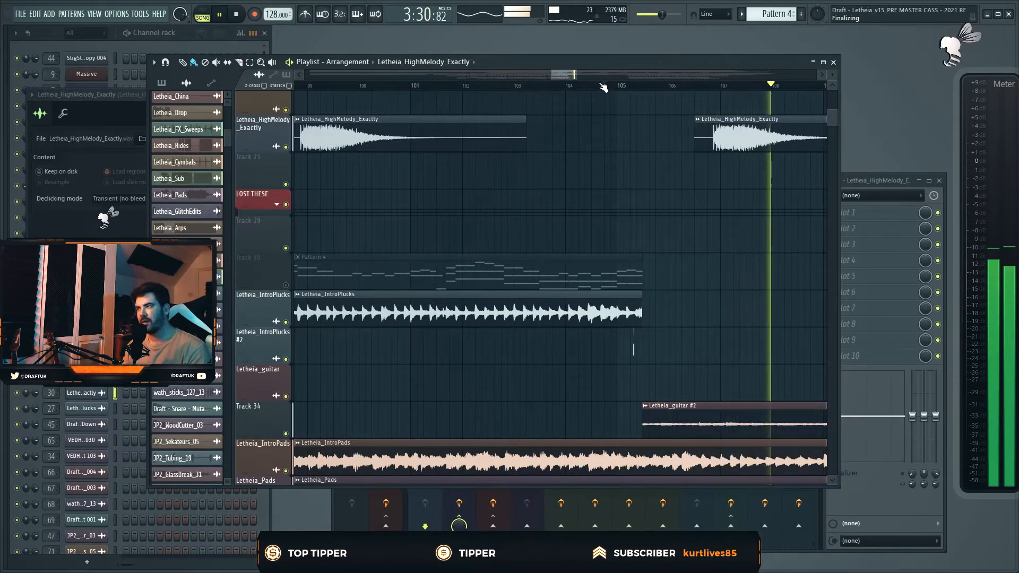
scroll(611, 141, down, 6)
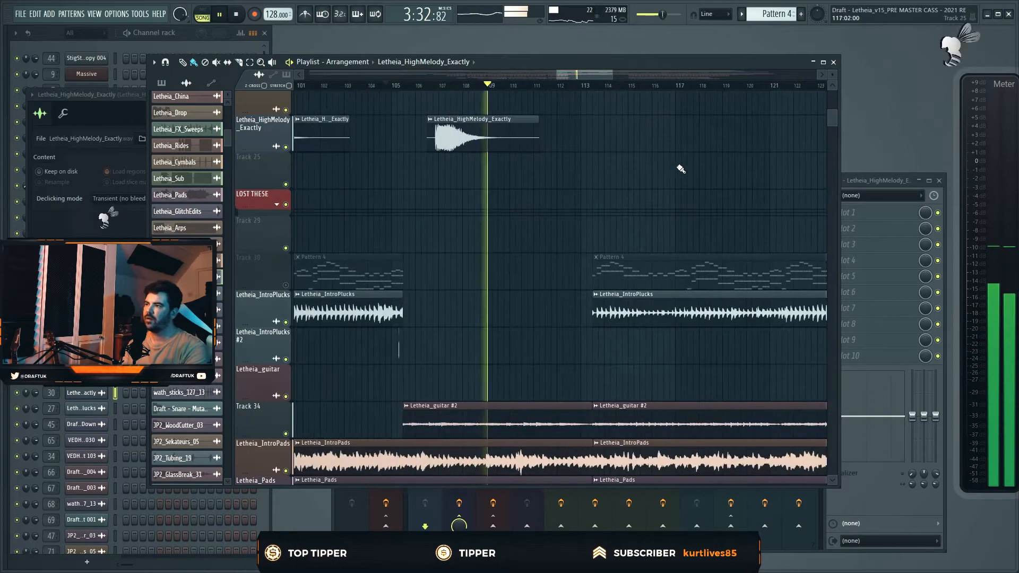
scroll(681, 168, up, 5)
scroll(680, 169, down, 3)
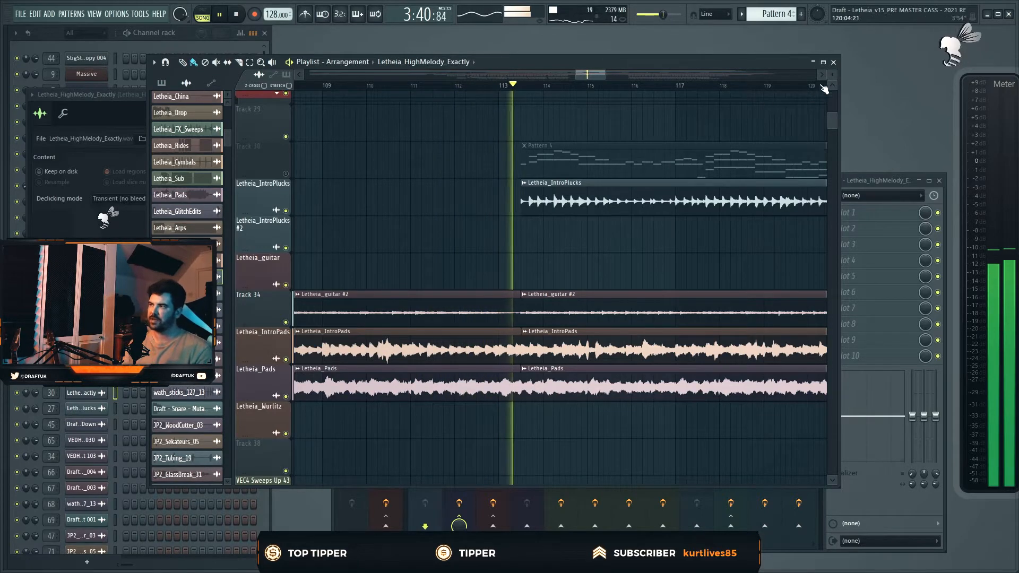
scroll(639, 171, down, 2)
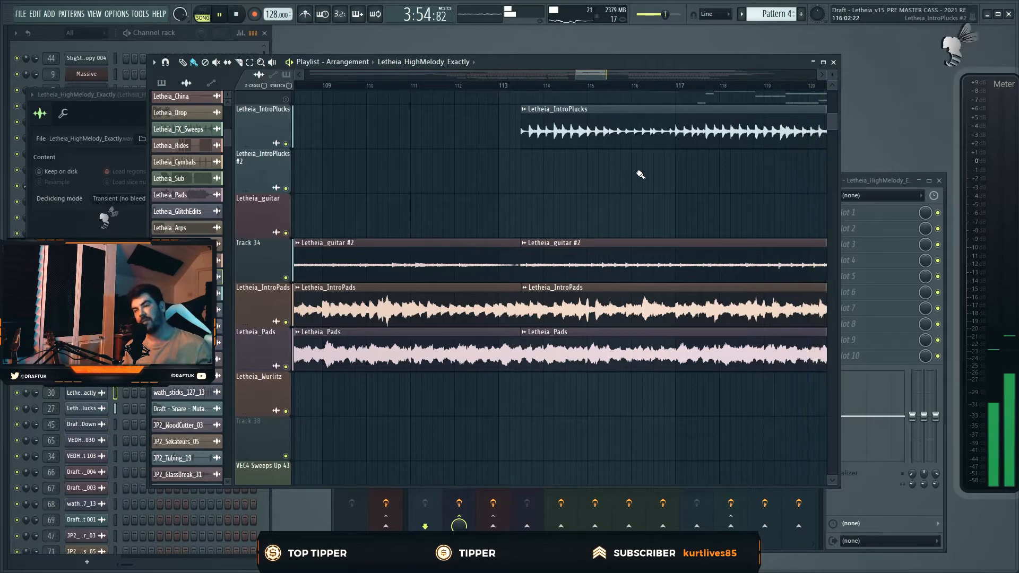
scroll(640, 175, down, 2)
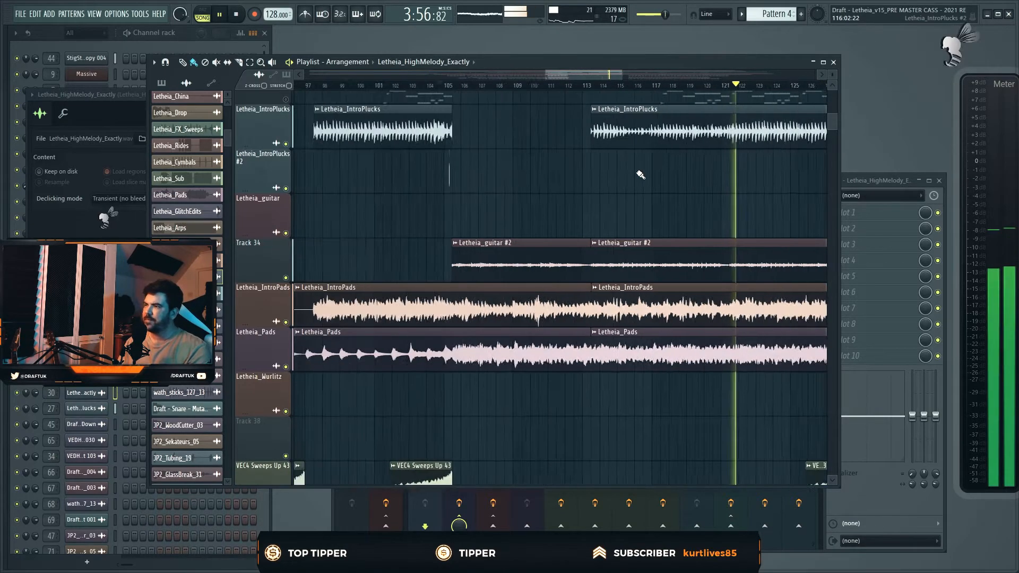
Stop playback and compare the IntroPlucks, guitar, IntroPads and Pads clips across the whole arrangement.
key(space)
scroll(724, 184, down, 2)
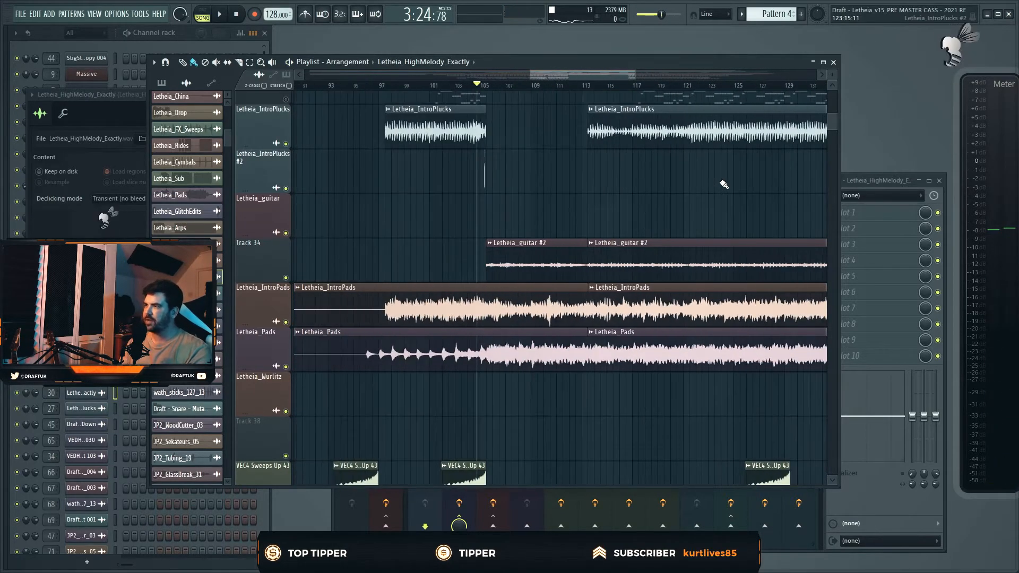
scroll(723, 184, up, 2)
scroll(748, 188, up, 3)
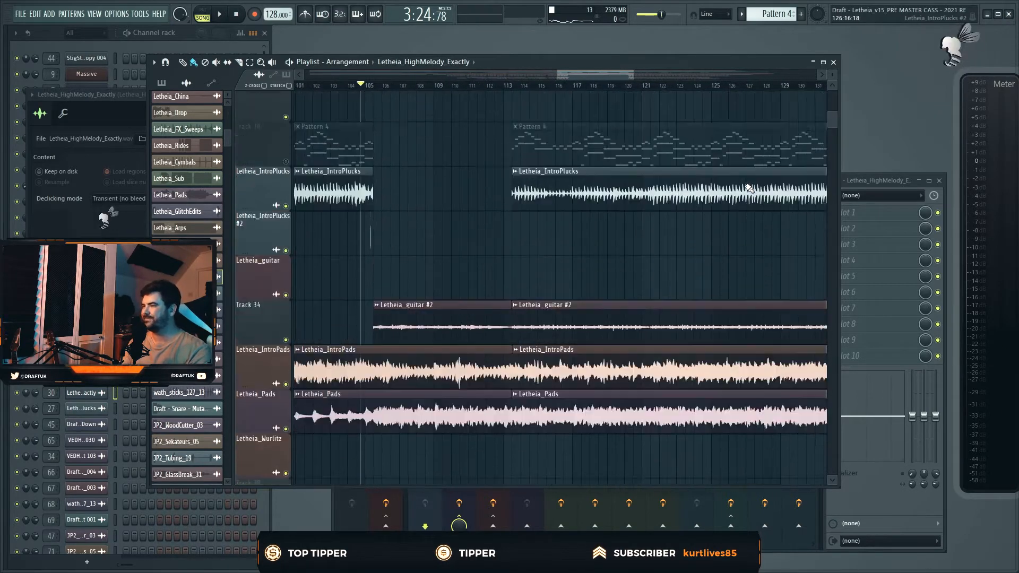
scroll(748, 187, down, 5)
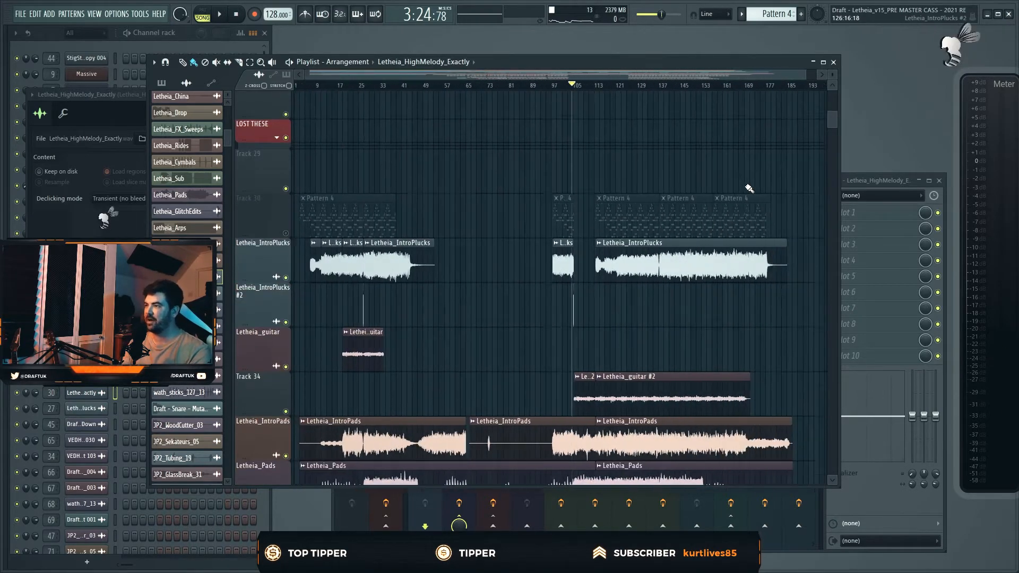
scroll(748, 188, down, 4)
scroll(745, 185, up, 2)
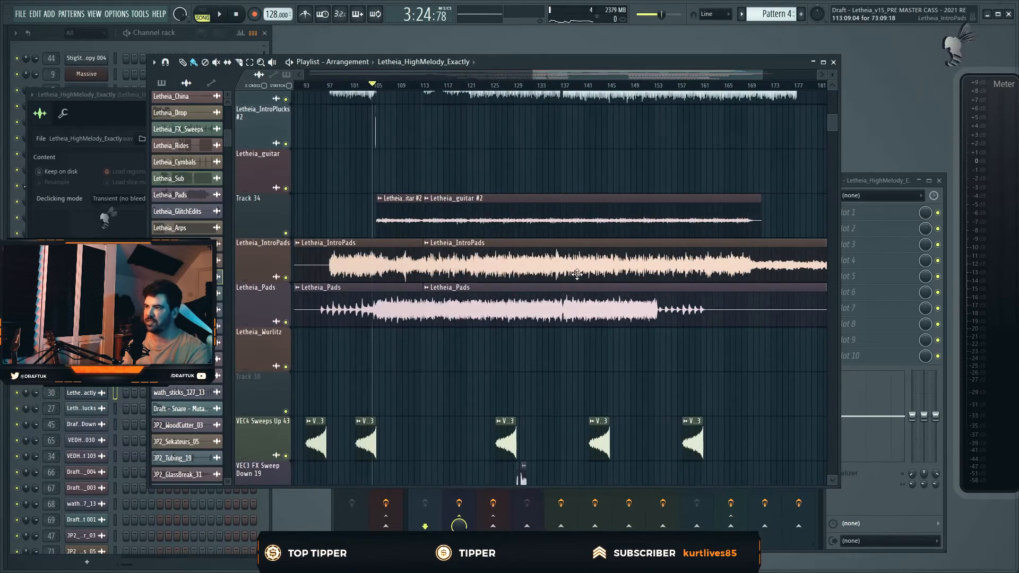
Open the Letheia_IntroPads sample settings and play the arrangement from about bar 130.
click(539, 268)
scroll(587, 239, down, 7)
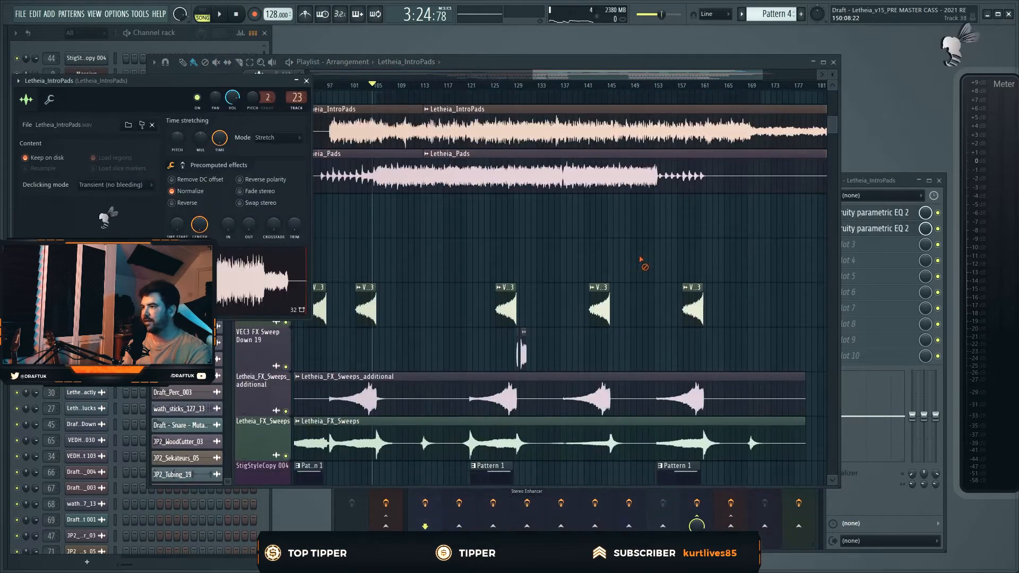
click(528, 86)
key(space)
Examine the VEDH Crash 022, ValhallaRoom mix level and That Automation tracks around bars 126 to 153 during playback.
scroll(546, 105, up, 4)
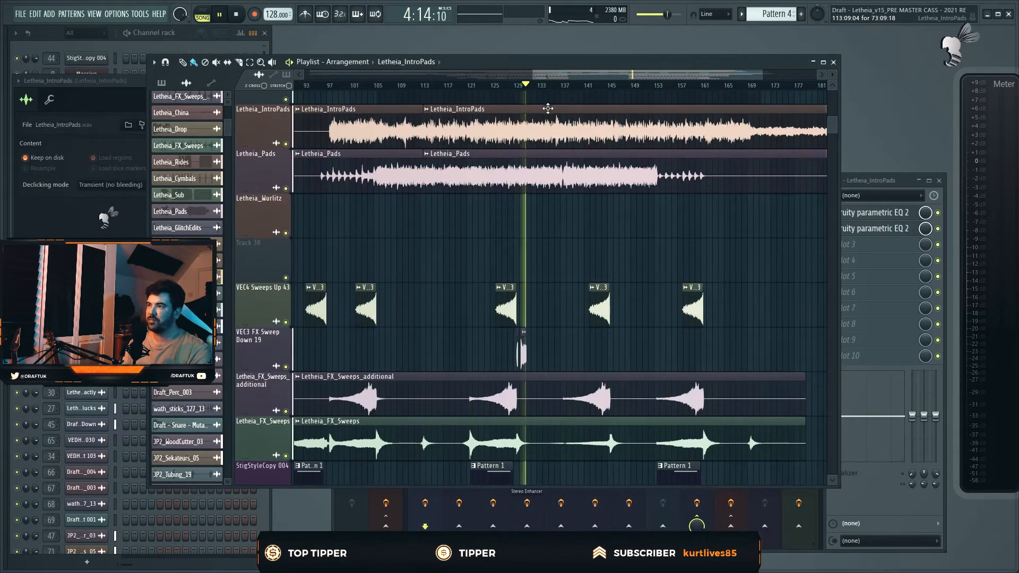
scroll(595, 139, up, 4)
scroll(595, 139, up, 10)
scroll(595, 138, up, 8)
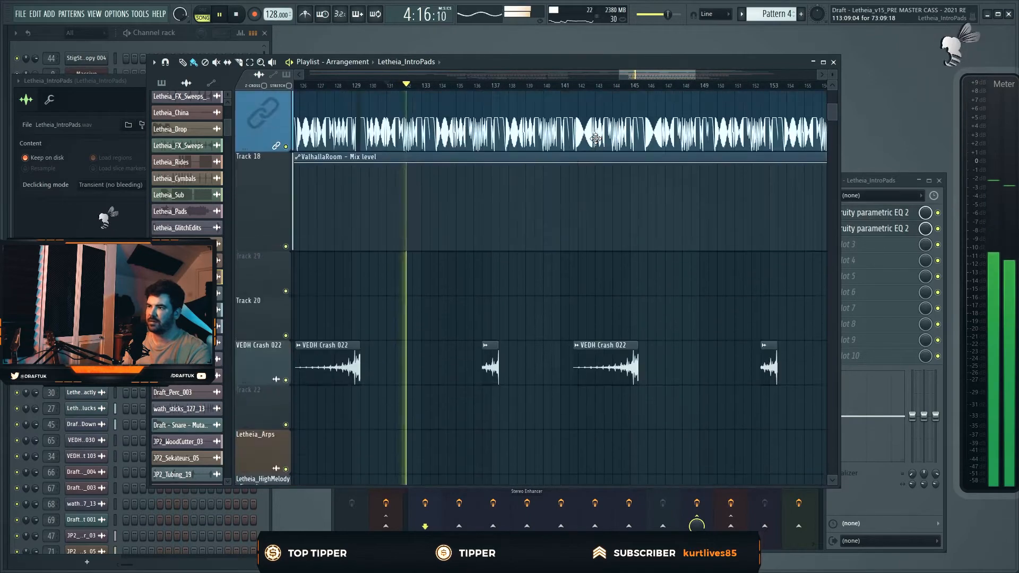
scroll(569, 186, down, 3)
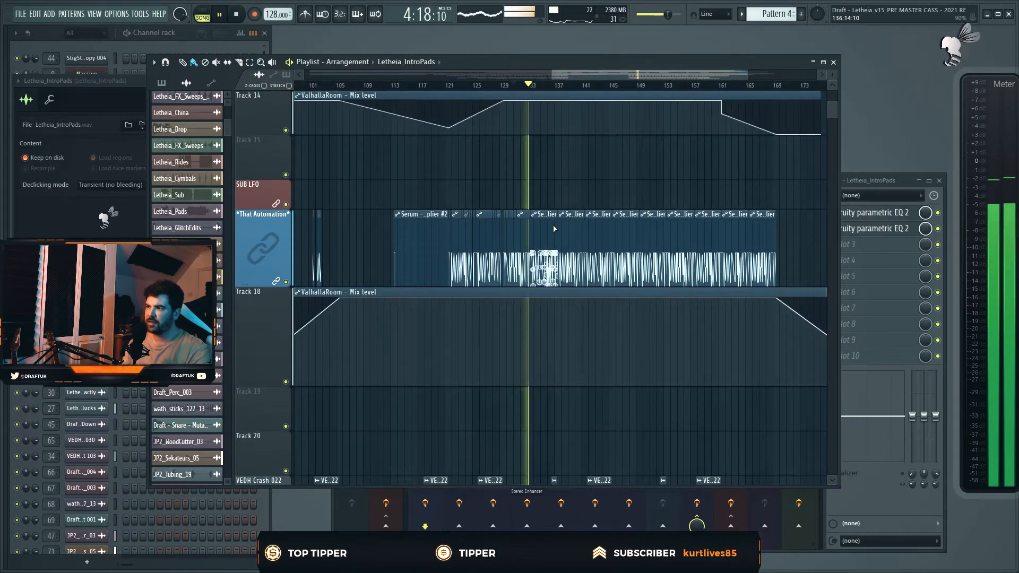
Stop playback and examine the GlitchEdits, Sub, Saws and Synth_Morph clips with the volume and ValhallaRoom automation across the arrangement.
key(space)
scroll(602, 193, up, 7)
scroll(602, 193, down, 4)
scroll(653, 265, up, 1)
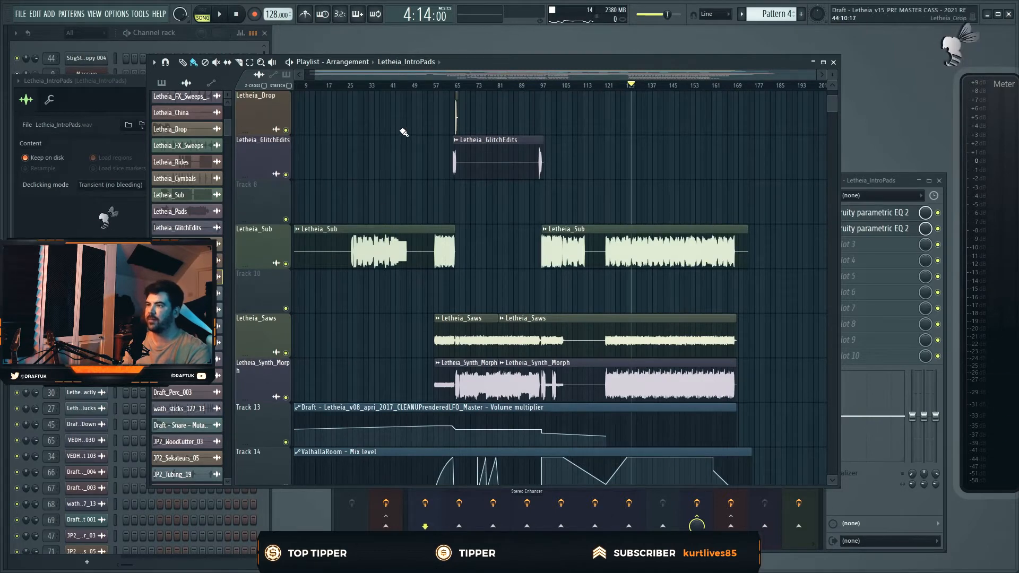
scroll(515, 175, down, 6)
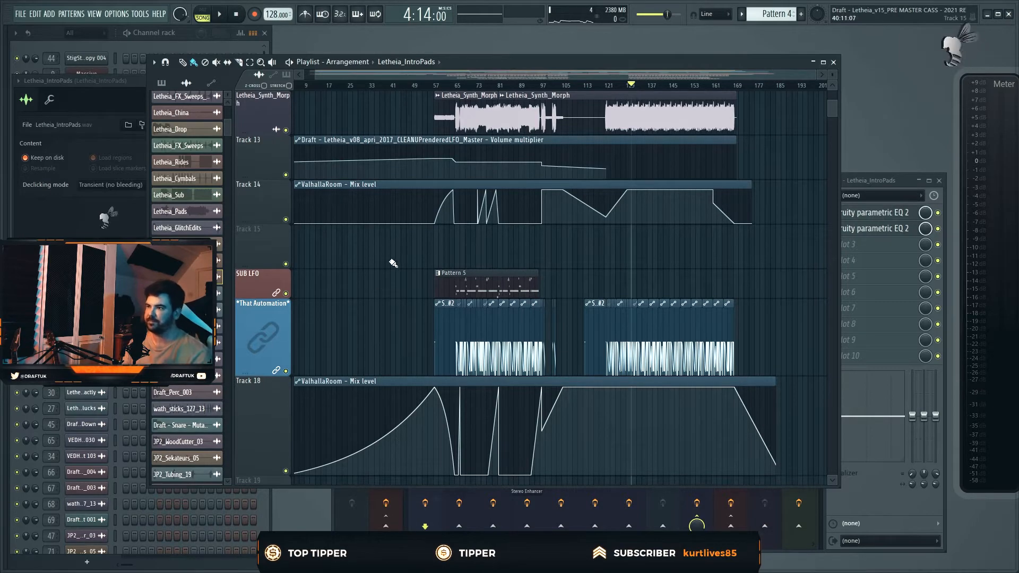
ctrl+scroll(391, 265, up, 3)
scroll(485, 246, up, 4)
scroll(484, 246, down, 4)
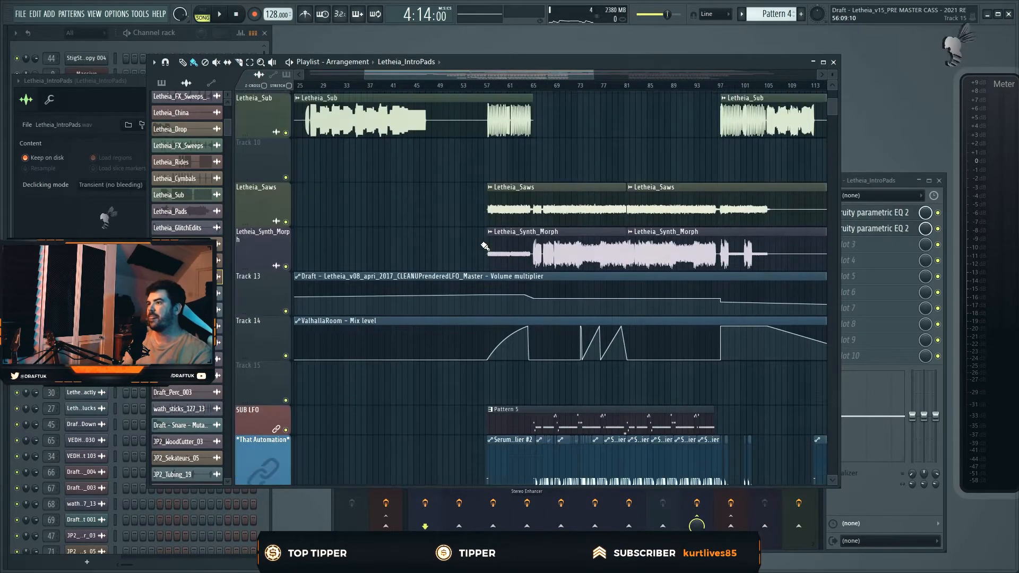
Solo the Letheia_Saws track and place the playhead at bar 57, where its first clip starts.
scroll(484, 245, up, 2)
scroll(486, 239, up, 4)
scroll(536, 185, down, 4)
ctrl+scroll(540, 171, up, 2)
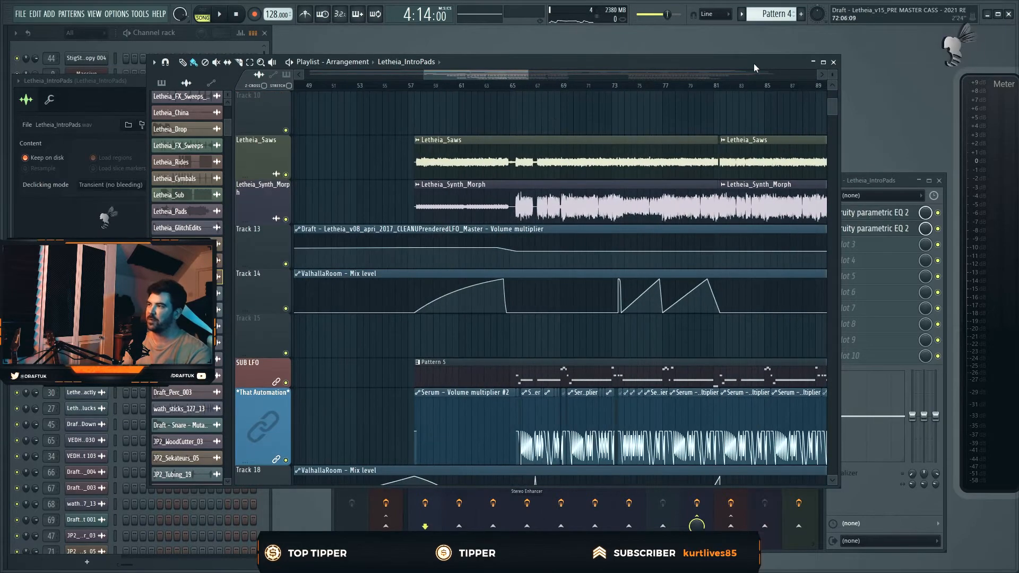
alt+scroll(540, 171, up, 2)
alt+scroll(540, 171, up, 2)
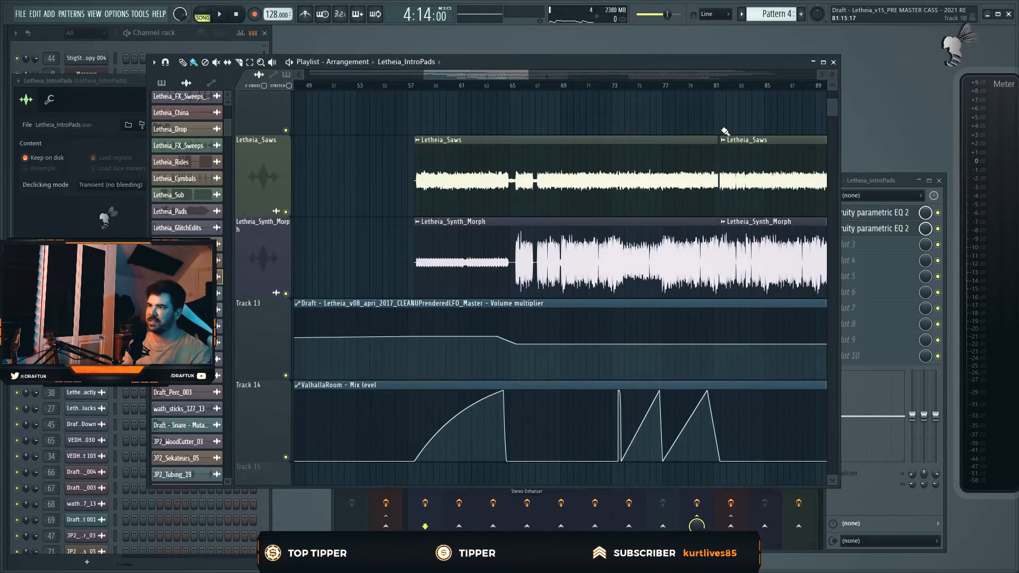
ctrl+click(286, 212)
click(418, 86)
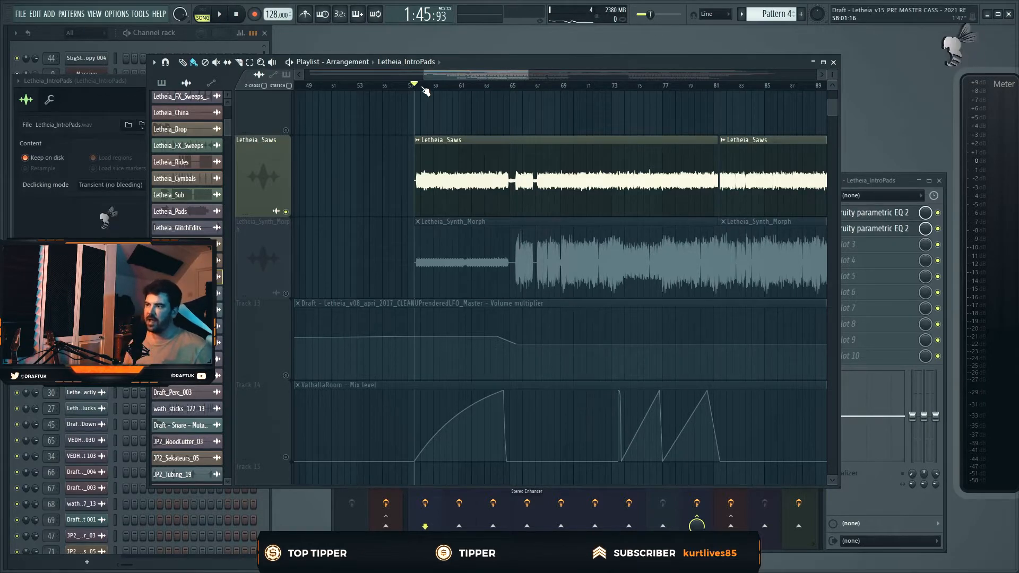
Examine the SUB LFO pattern and the Serum volume multiplier clips on the That Automation track from bar 65 onwards.
mouse_move(483, 75)
mouse_down()
mouse_move(536, 74)
mouse_move(467, 79)
mouse_up()
scroll(476, 145, down, 3)
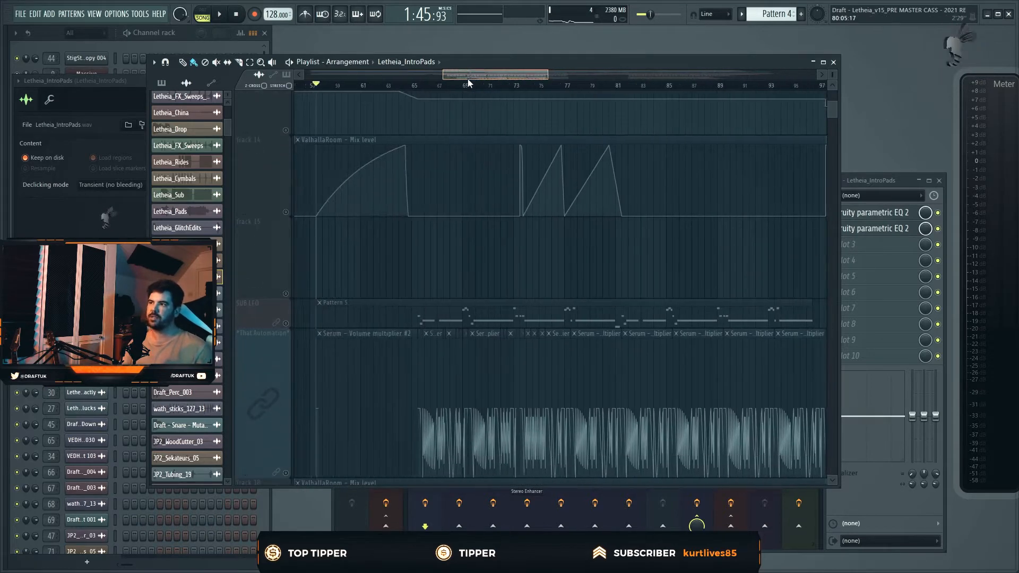
scroll(474, 149, down, 2)
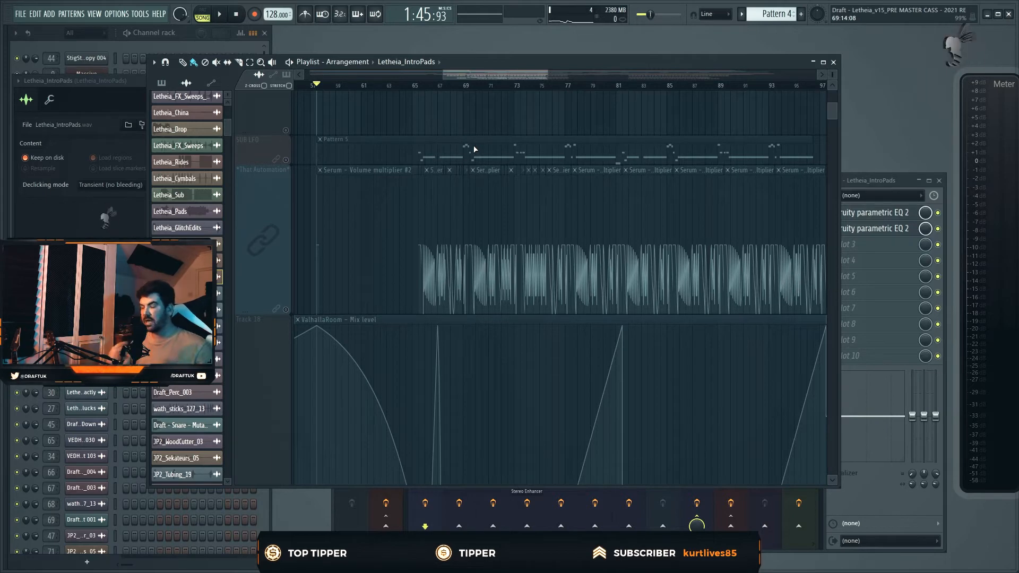
scroll(445, 201, up, 8)
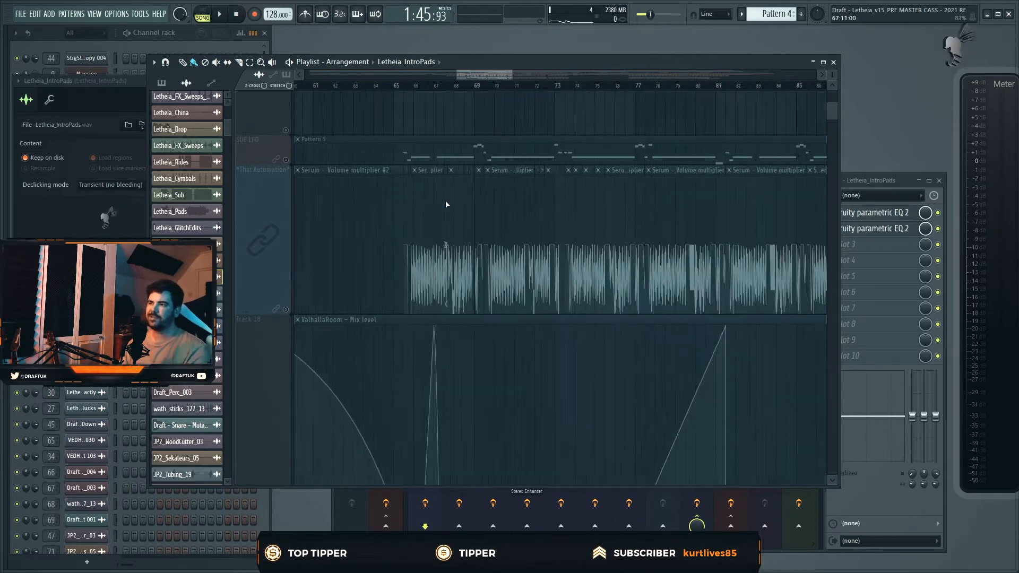
mouse_move(473, 75)
mouse_down()
mouse_move(549, 78)
mouse_move(478, 78)
mouse_up()
scroll(422, 151, up, 6)
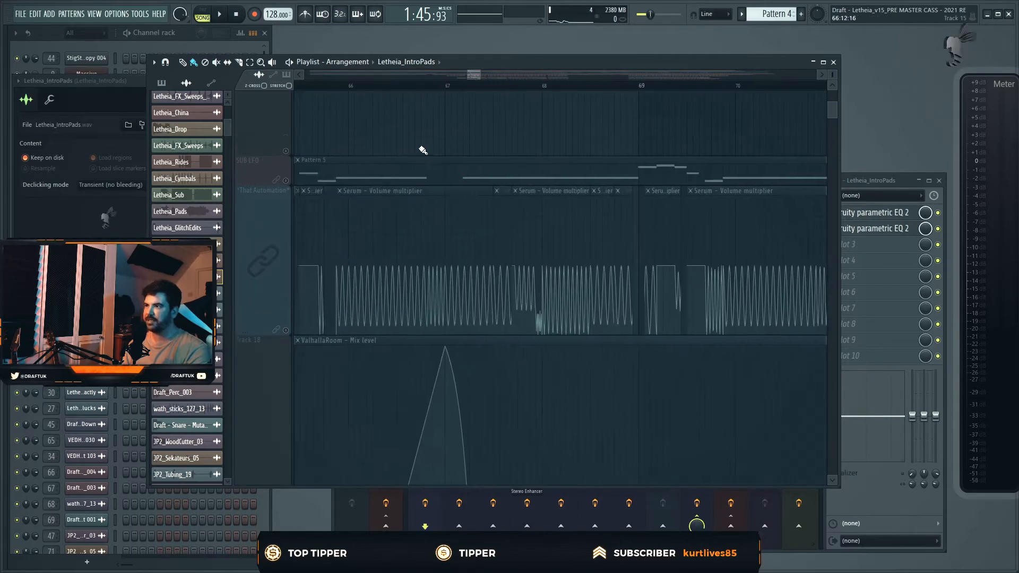
Move the playhead to where the audible waveform begins in the first Letheia_Saws clip, between bars 57 and 58.
scroll(423, 153, down, 5)
scroll(392, 216, down, 5)
scroll(390, 154, down, 5)
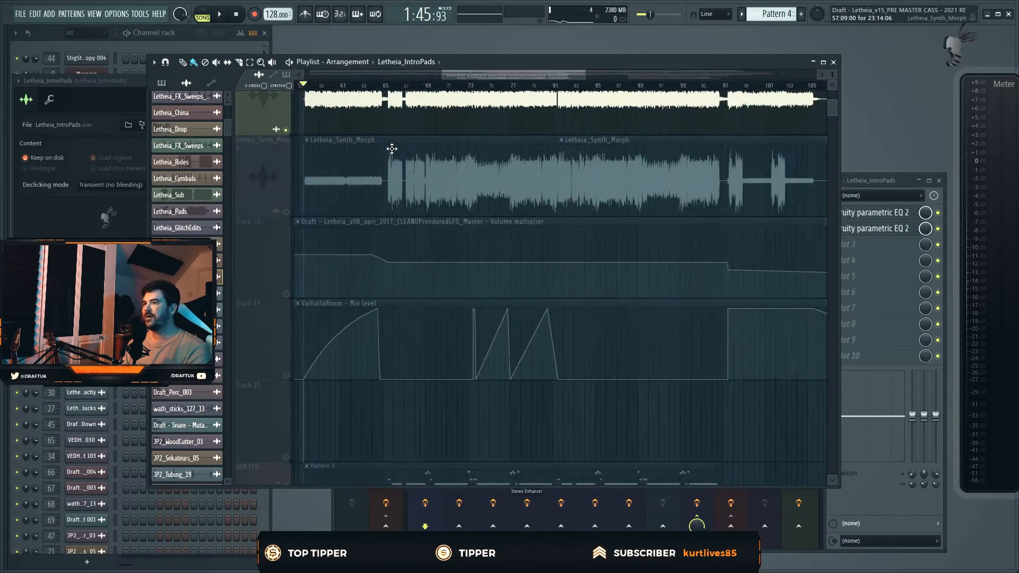
scroll(361, 156, up, 5)
scroll(310, 185, up, 3)
scroll(310, 187, up, 6)
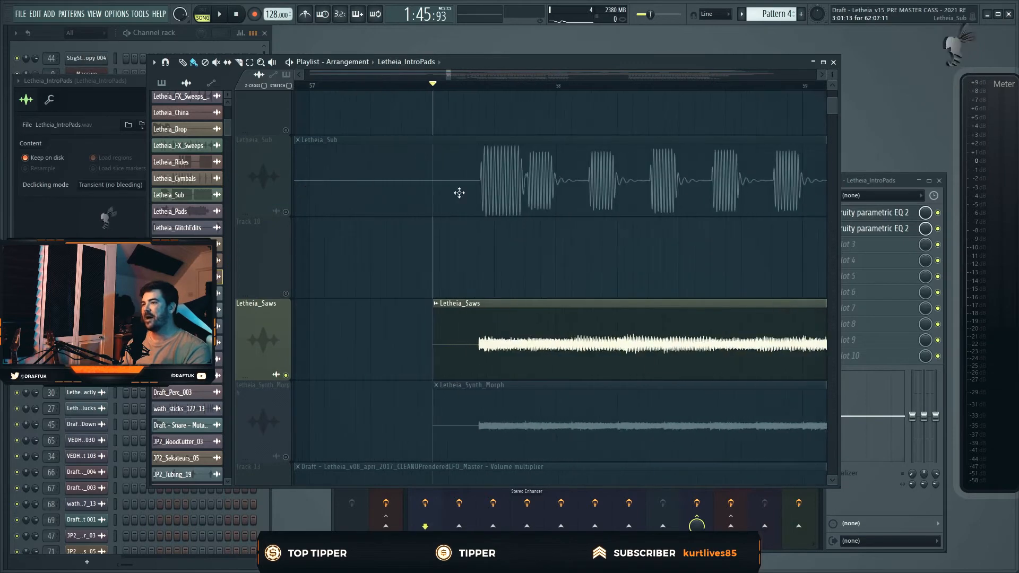
click(453, 86)
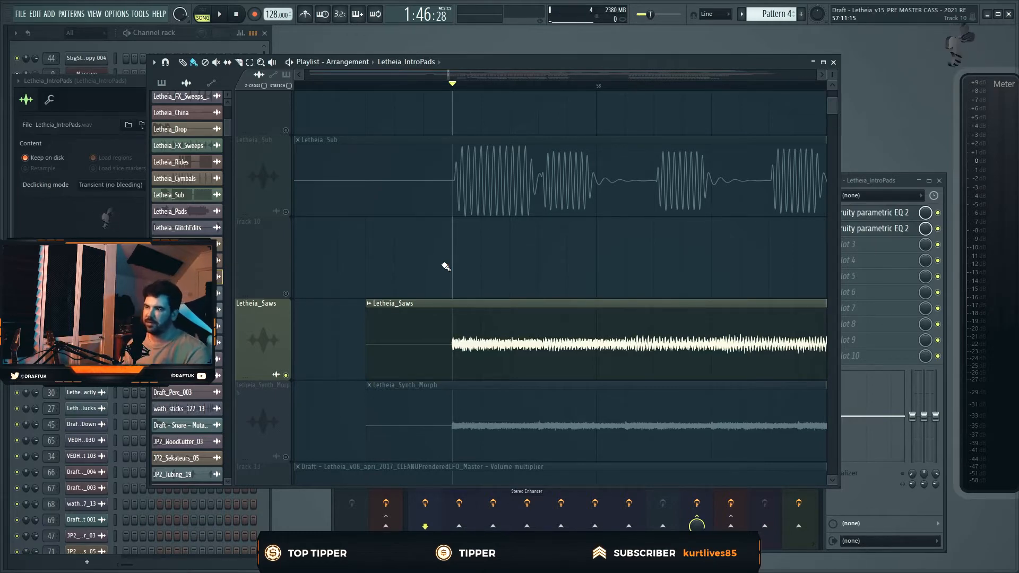
Play the soloed Letheia_Saws track from its first audible waveform and follow its clip into the section from bar 65.
scroll(476, 258, down, 1)
scroll(476, 258, up, 3)
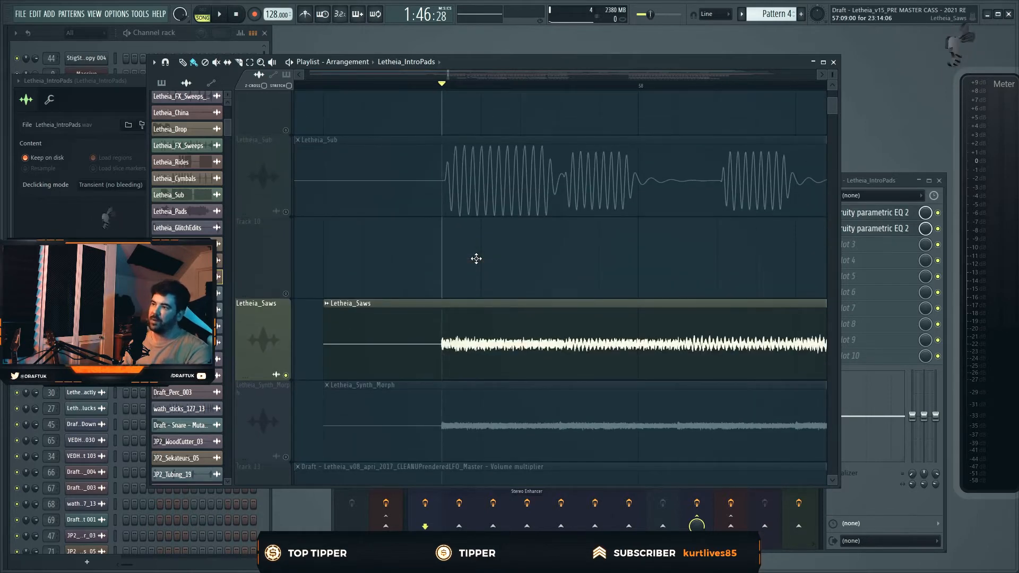
scroll(476, 259, down, 1)
scroll(476, 259, up, 1)
key(space)
scroll(485, 262, up, 1)
scroll(485, 262, down, 2)
scroll(733, 277, down, 2)
scroll(740, 273, down, 2)
scroll(794, 285, down, 2)
scroll(794, 285, up, 3)
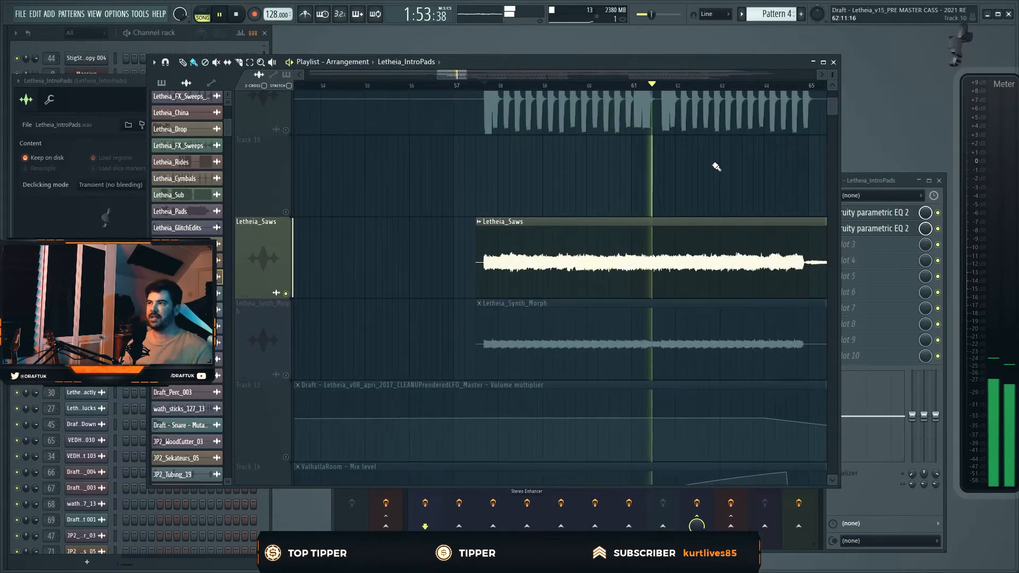
drag(464, 75, 491, 70)
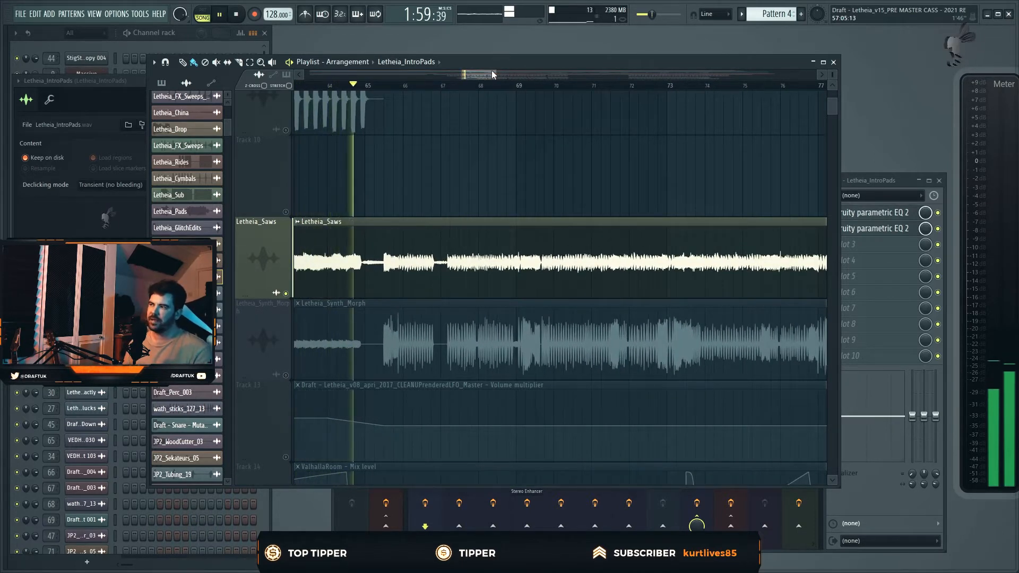
Open the Letheia_Saws sample's mixer track and raise both its fader and the SYNTH BUS fader during playback.
click(515, 222)
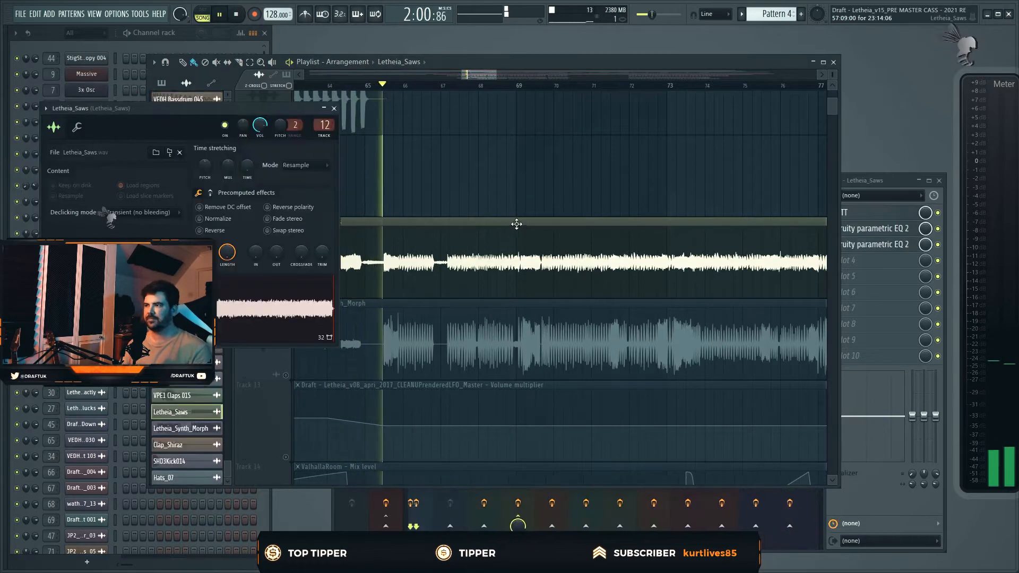
double_click(325, 125)
drag(431, 315, 430, 276)
drag(532, 309, 532, 278)
drag(431, 276, 433, 272)
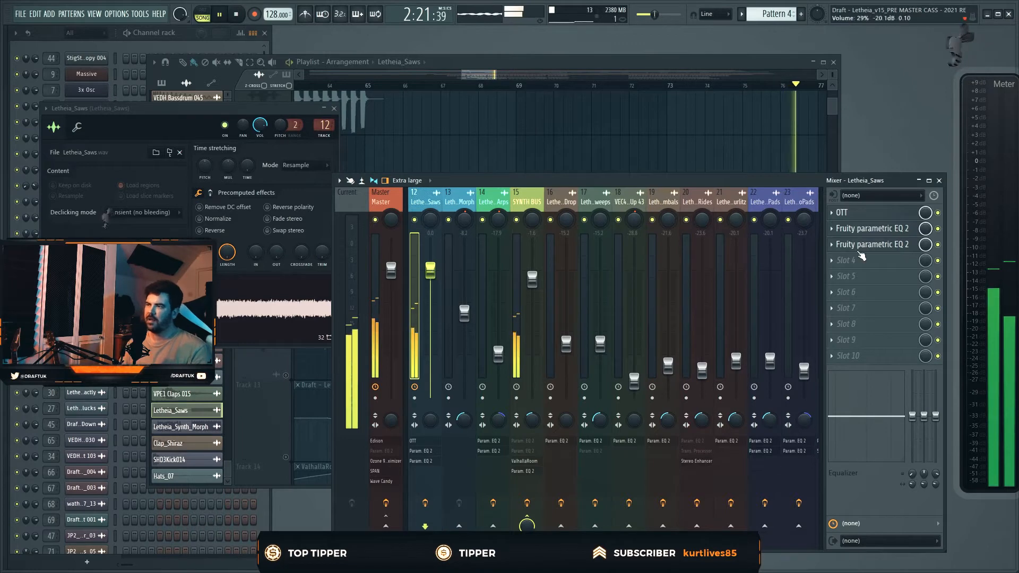
Compare the soloed saws with OTT and both Fruity parametric EQ 2 effects bypassed and re-enabled.
click(938, 213)
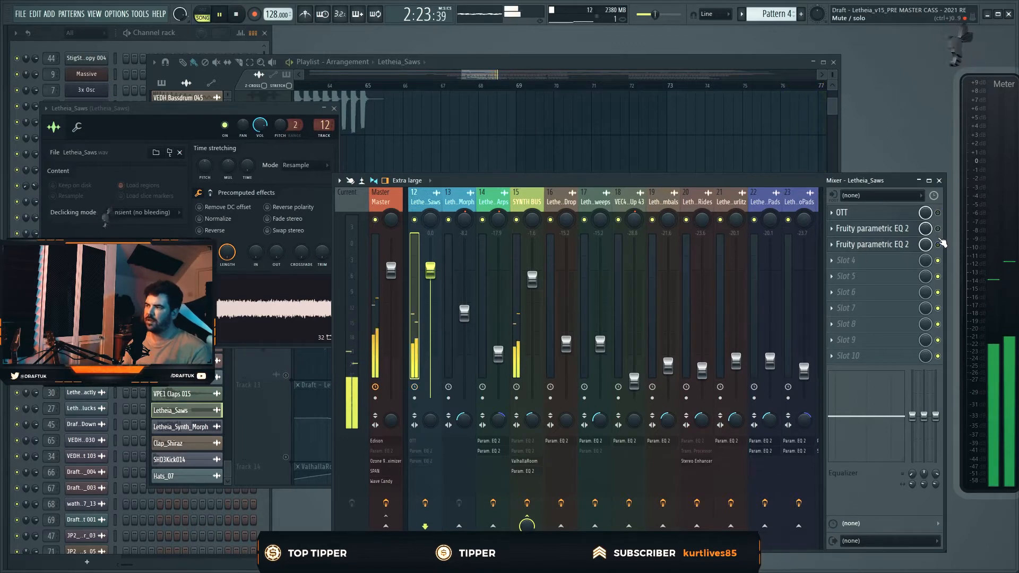
click(938, 213)
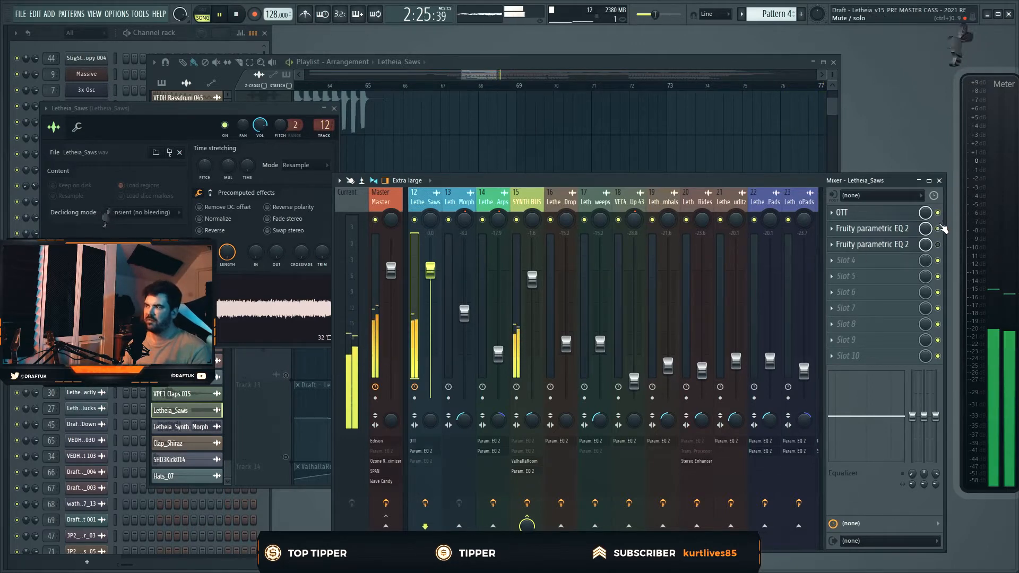
click(938, 244)
click(937, 228)
Select the SYNTH BUS mixer track and reset its volume to 100%.
click(524, 249)
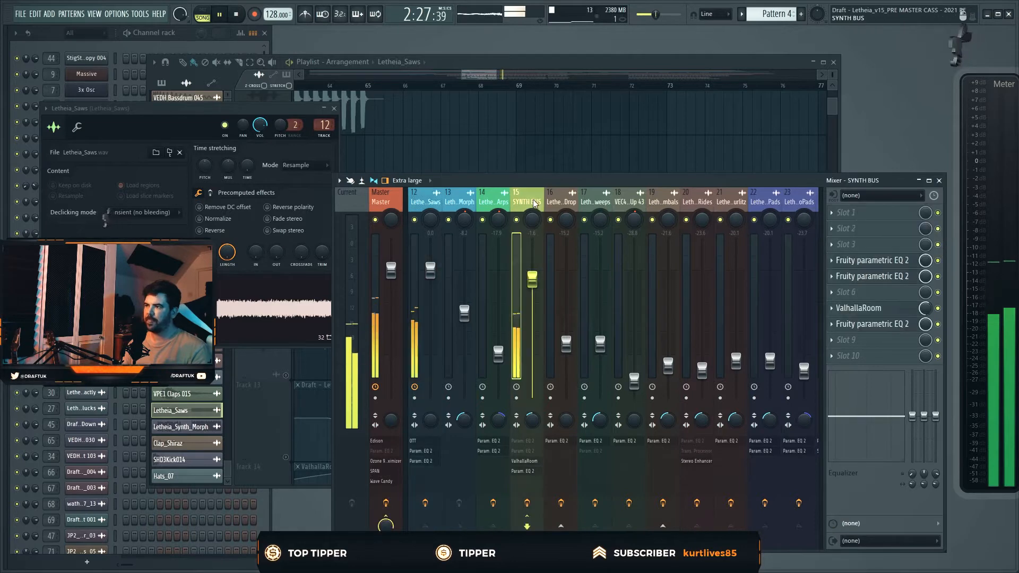
right_click(537, 278)
click(554, 284)
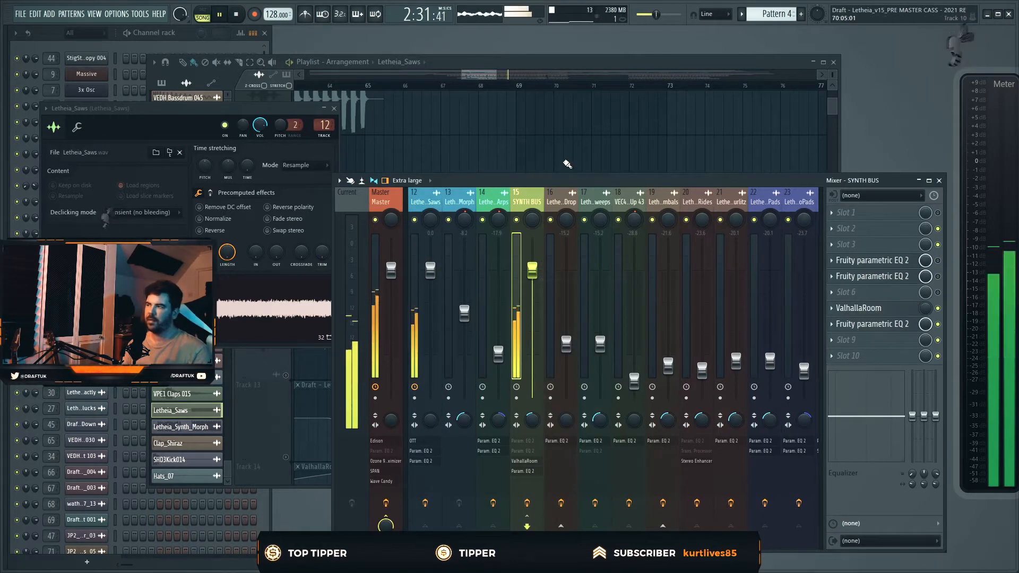
Stop playback, unsolo Letheia_Saws to restore the other playlist tracks and mute the Letheia_Synth_Morph track.
right_click(567, 164)
key(space)
scroll(567, 163, down, 5)
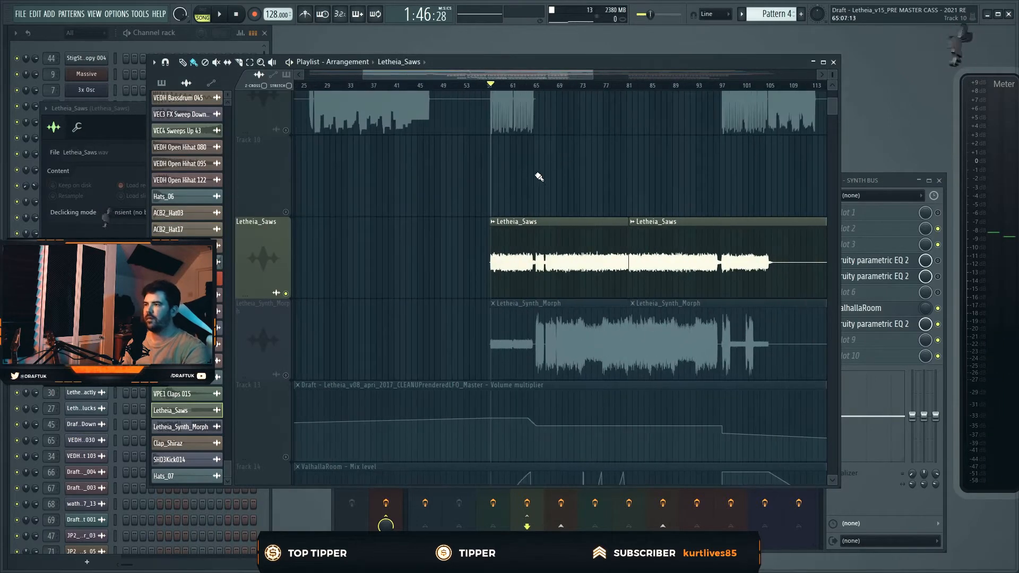
right_click(286, 294)
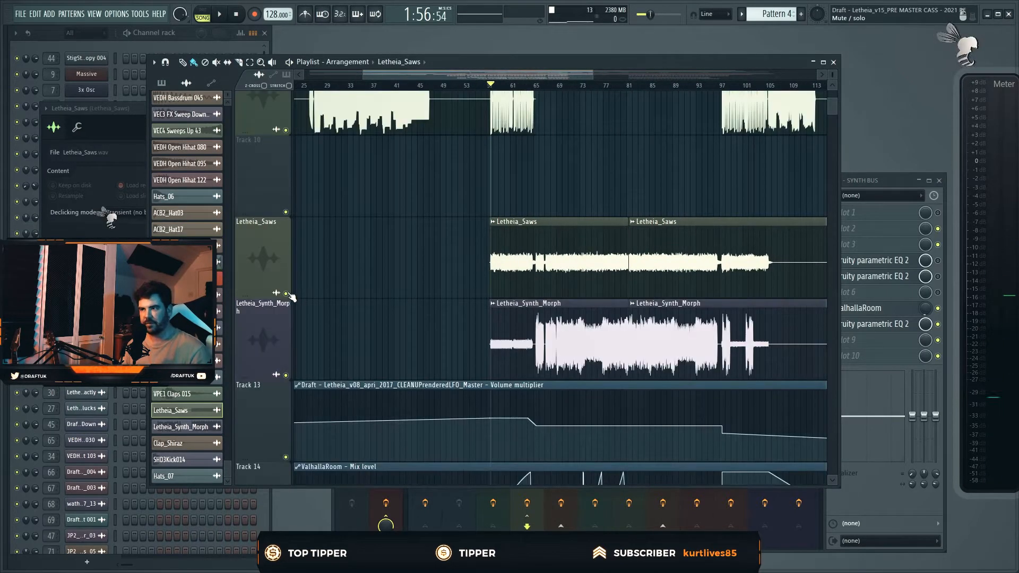
click(285, 375)
During playback, lower the SYNTH BUS to -3.5 dB and the Letheia_Saws mixer track to -6.5 dB.
key(F9)
key(space)
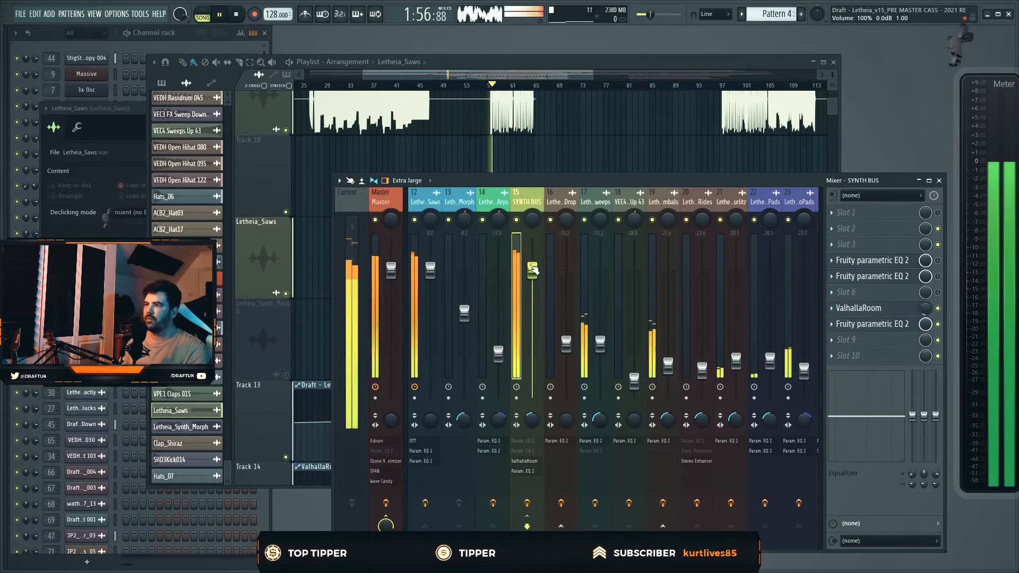
drag(532, 316, 532, 322)
drag(430, 271, 430, 323)
drag(533, 323, 532, 290)
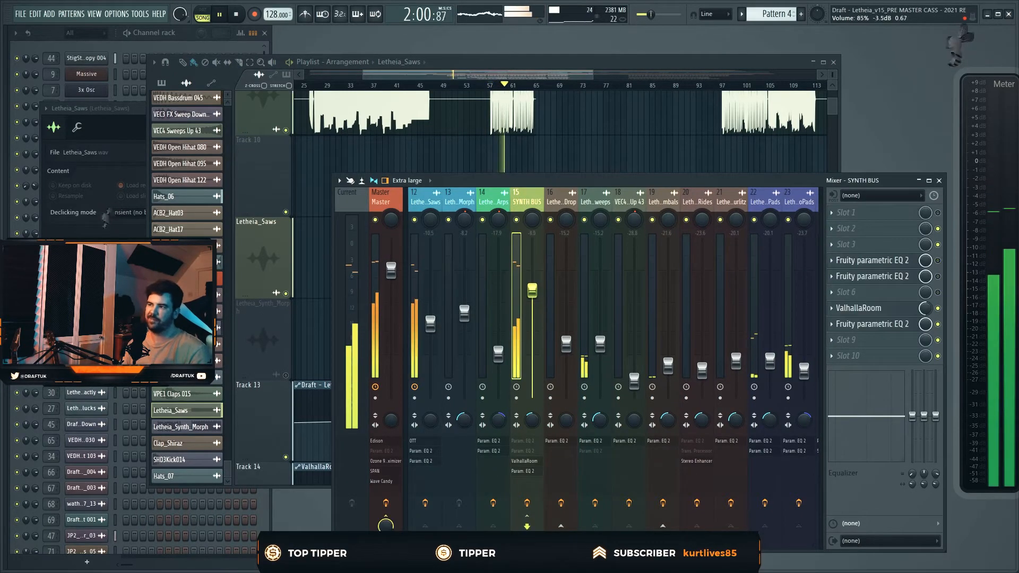
click(430, 324)
Play the transition into the drop from late in bar 64 without the Synth_Morph layer, and stop playback.
right_click(612, 125)
scroll(525, 172, up, 5)
key(space)
click(571, 85)
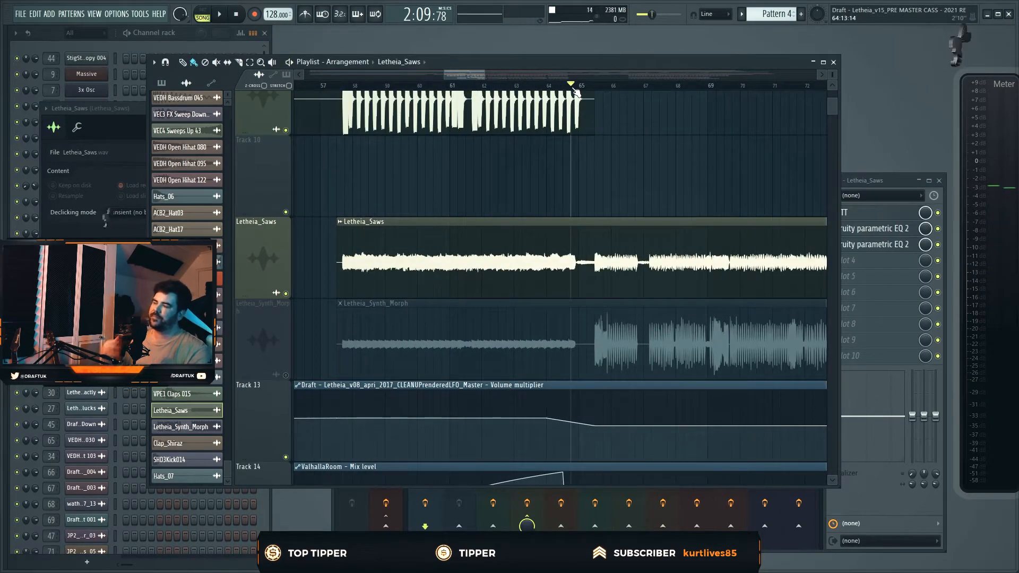
key(space)
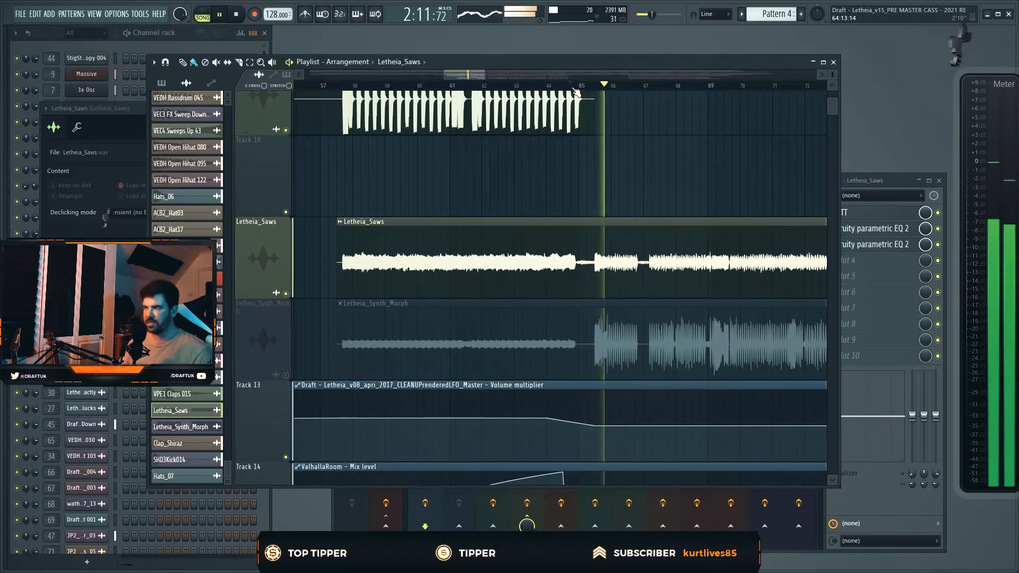
key(F5)
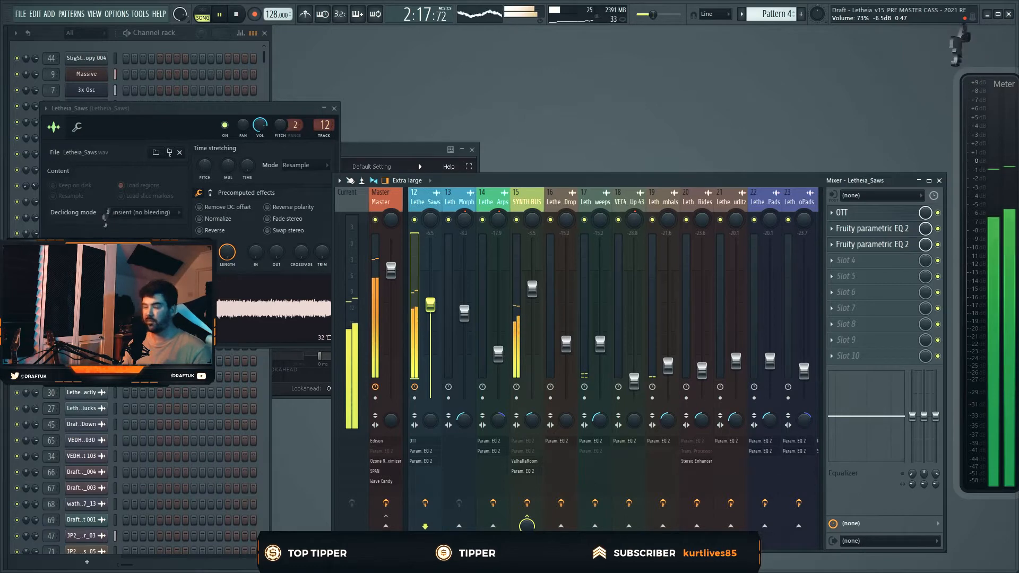
click(550, 123)
key(space)
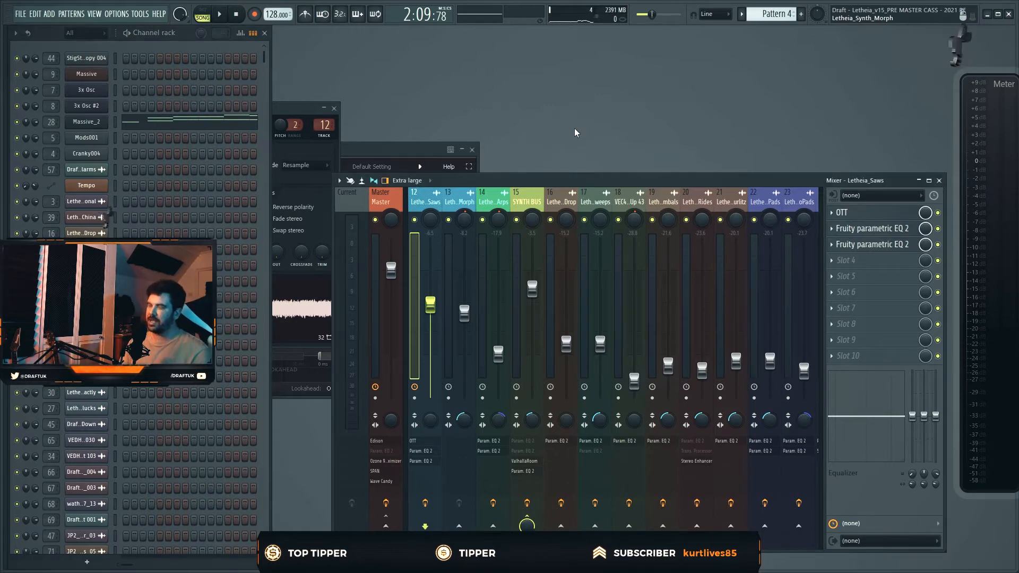
Return to the playlist and solo the Letheia_Synth_Morph track in place of the saws.
key(F5)
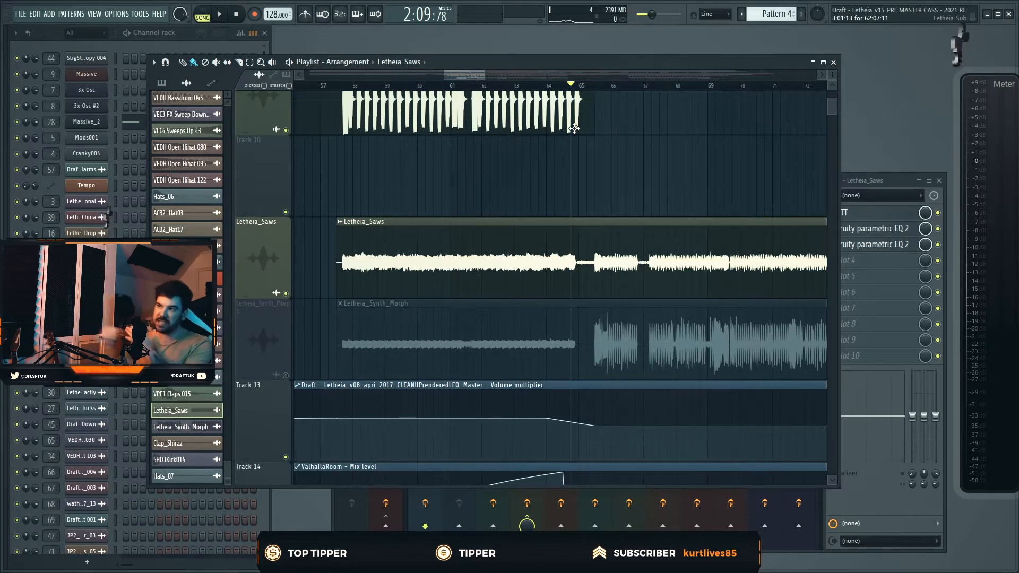
scroll(615, 177, up, 5)
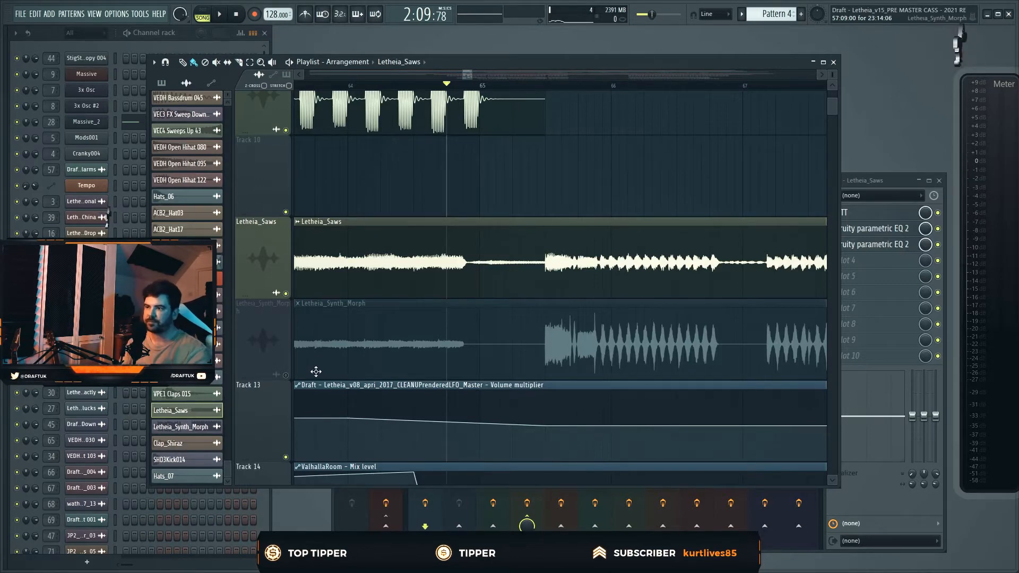
right_click(290, 373)
right_click(286, 377)
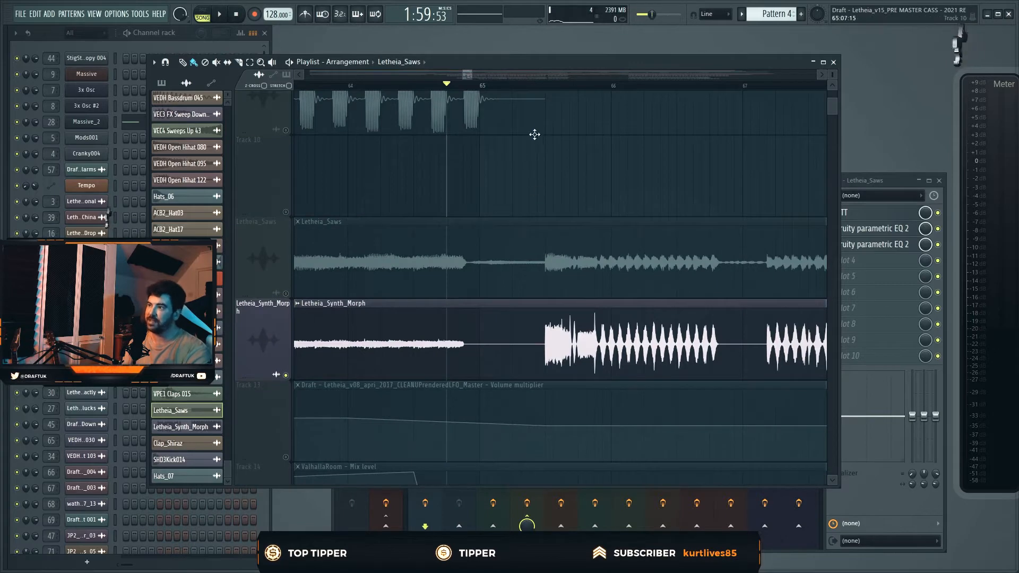
Open the Letheia_Synth_Morph sample's mixer track, raise its volume to -5.5 dB and audition the soloed layer from the drop.
double_click(573, 353)
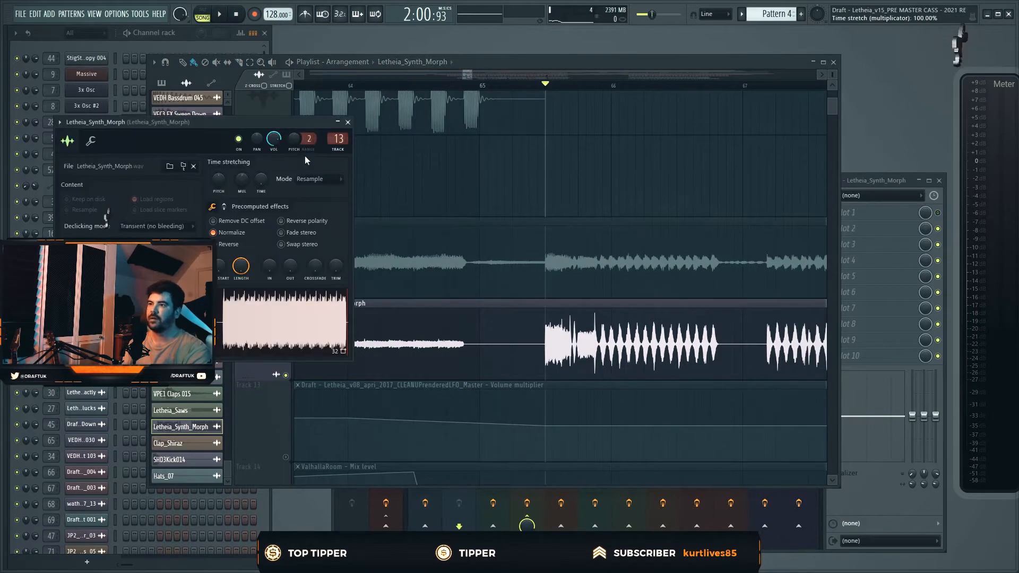
key(F9)
drag(461, 312, 463, 306)
key(space)
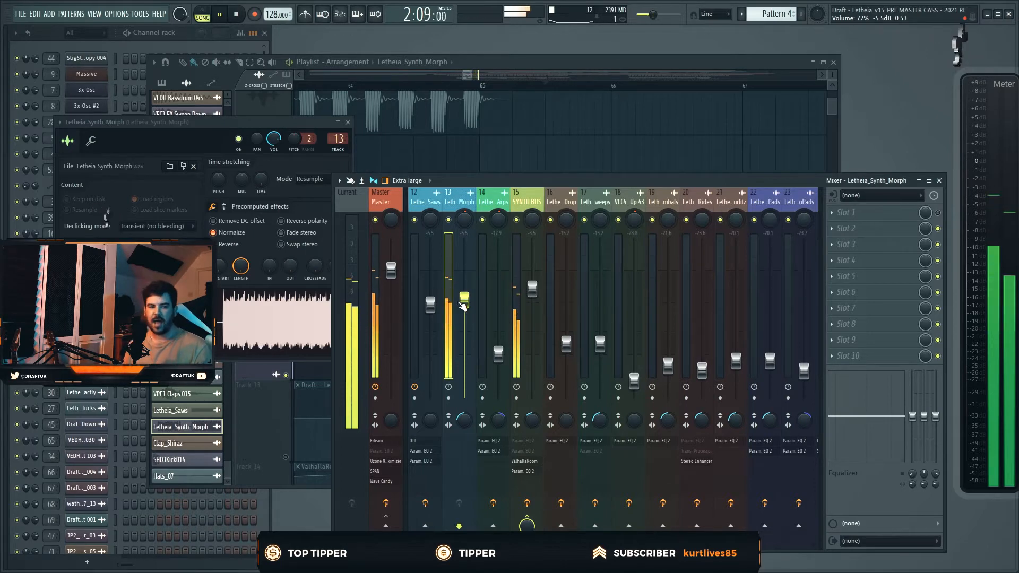
key(space)
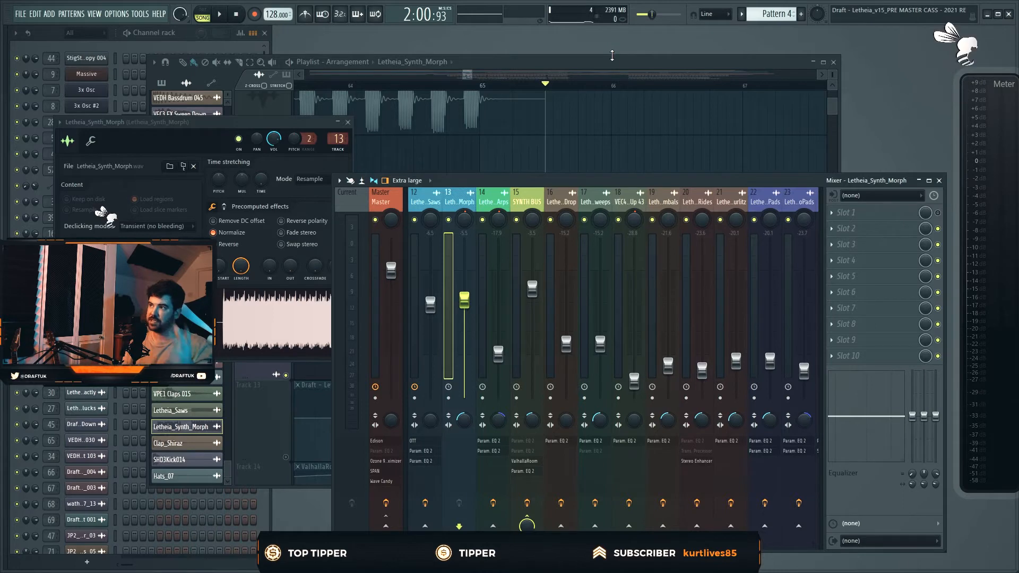
Enable Letheia_Saws alongside the soloed Letheia_Synth_Morph and play both layers from the drop.
click(613, 63)
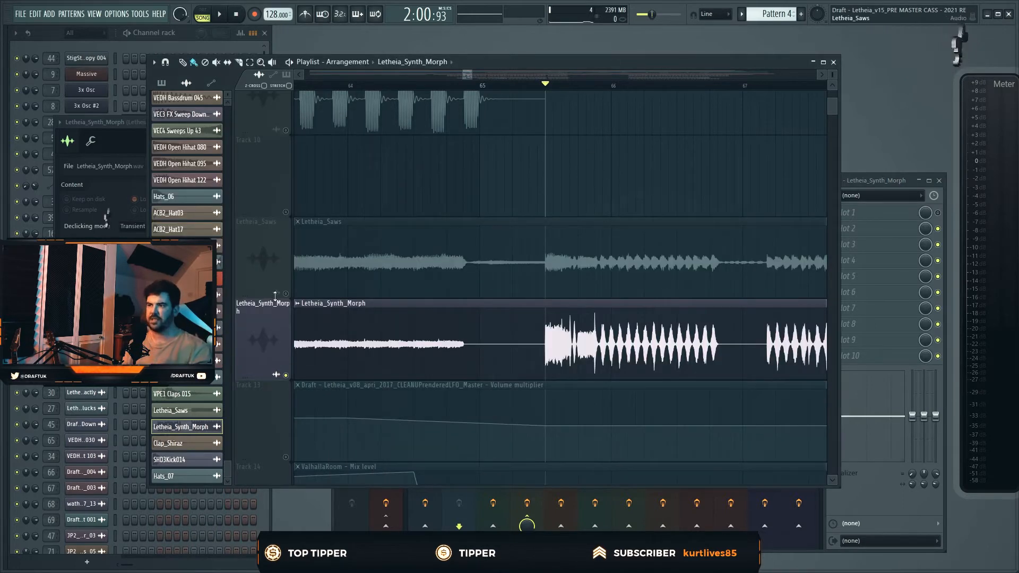
click(285, 294)
key(space)
Open the SPAN analyser on the Master track and place it beside the first mixer tracks.
key(F6)
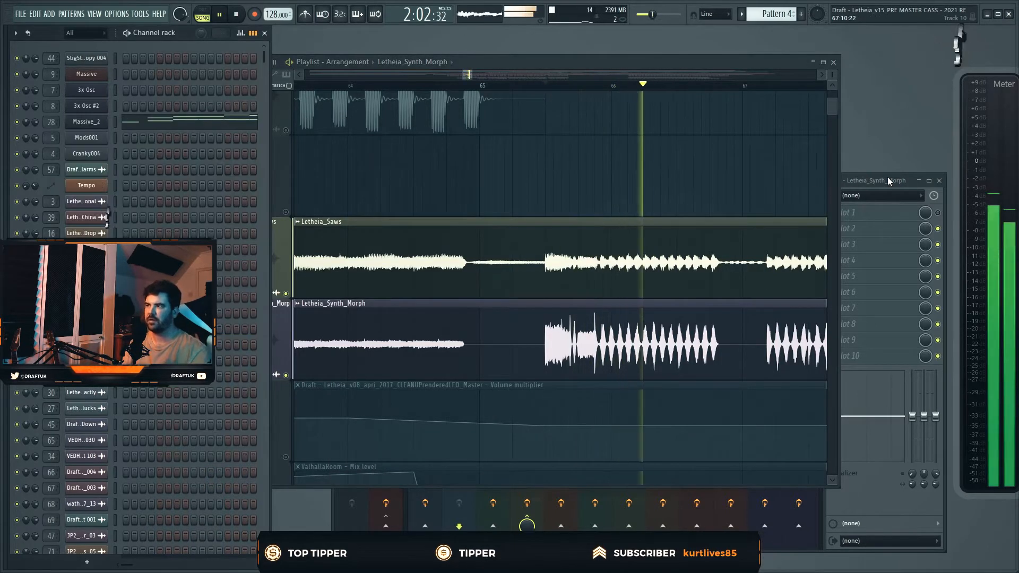
key(F9)
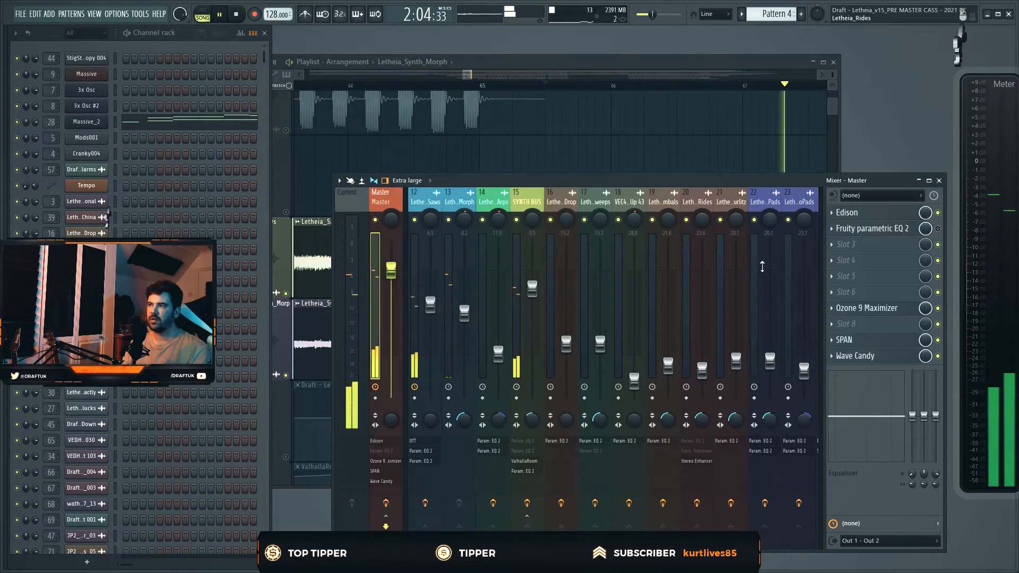
click(844, 339)
drag(660, 190, 595, 149)
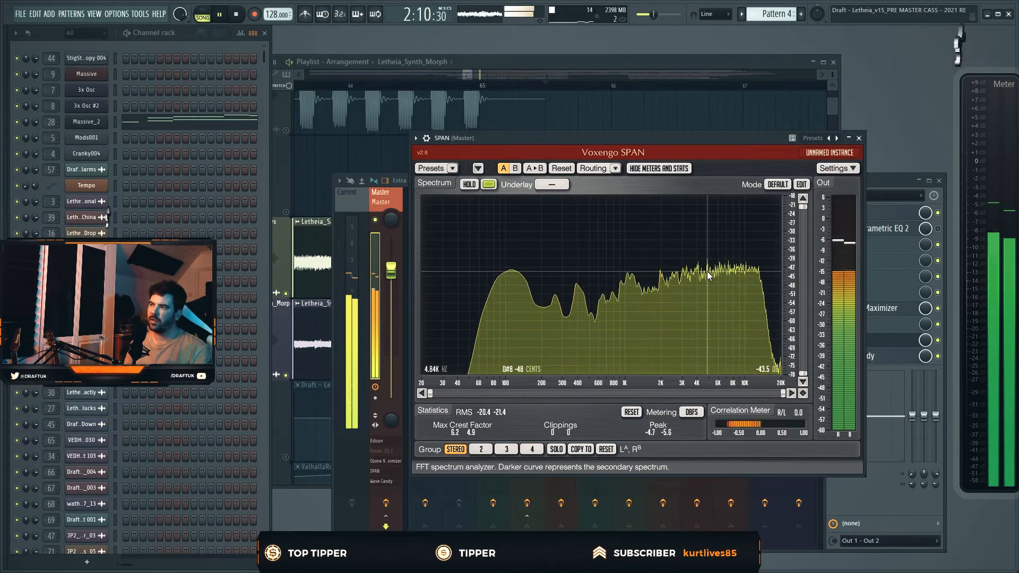
drag(634, 137, 777, 125)
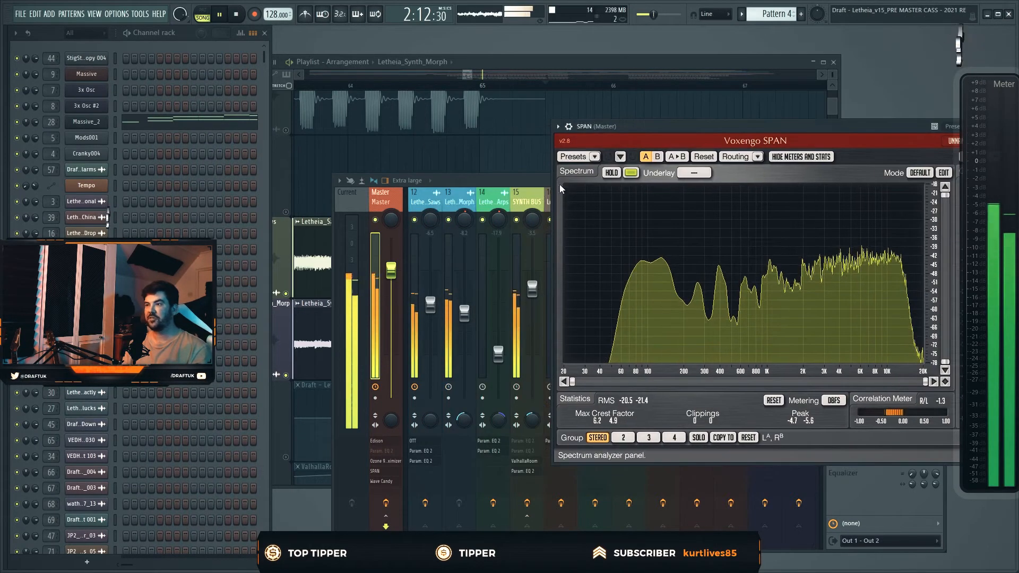
Lower the Letheia_Synth_Morph mixer fader against the saws and move the mixer clear of the analyser.
click(528, 199)
drag(464, 312, 464, 331)
drag(516, 182, 420, 300)
mouse_move(370, 435)
mouse_down()
mouse_move(370, 460)
mouse_move(371, 424)
mouse_up()
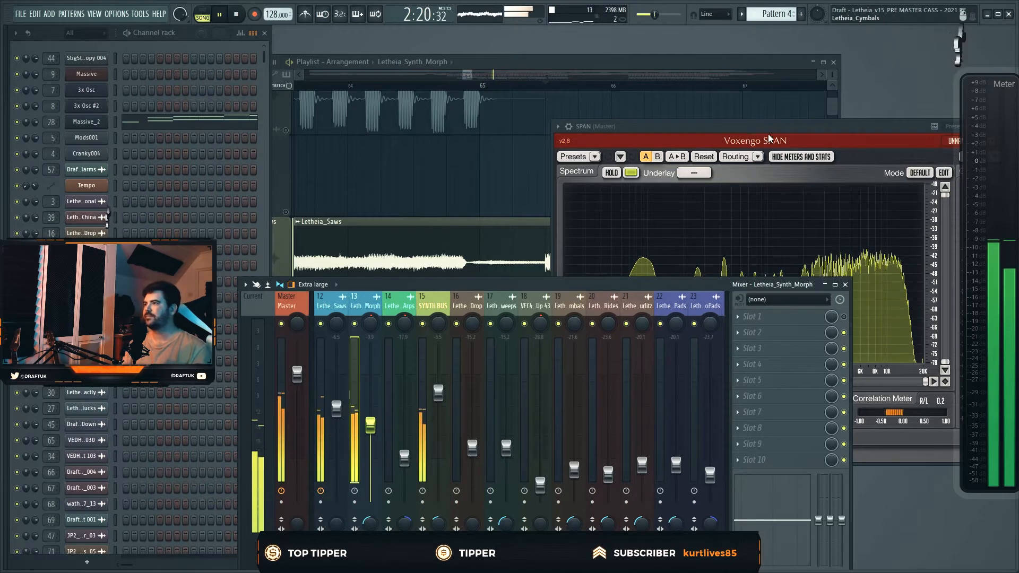
Bring SPAN fully into view, examine the combined saw and morph spectrum, stop playback and close the analyser.
drag(768, 138, 708, 95)
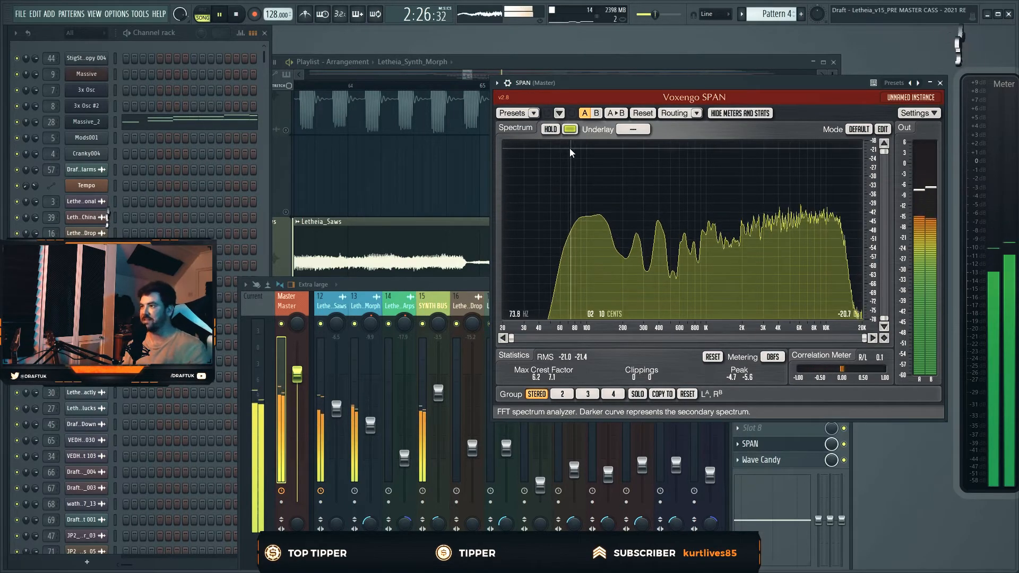
right_click(459, 162)
key(space)
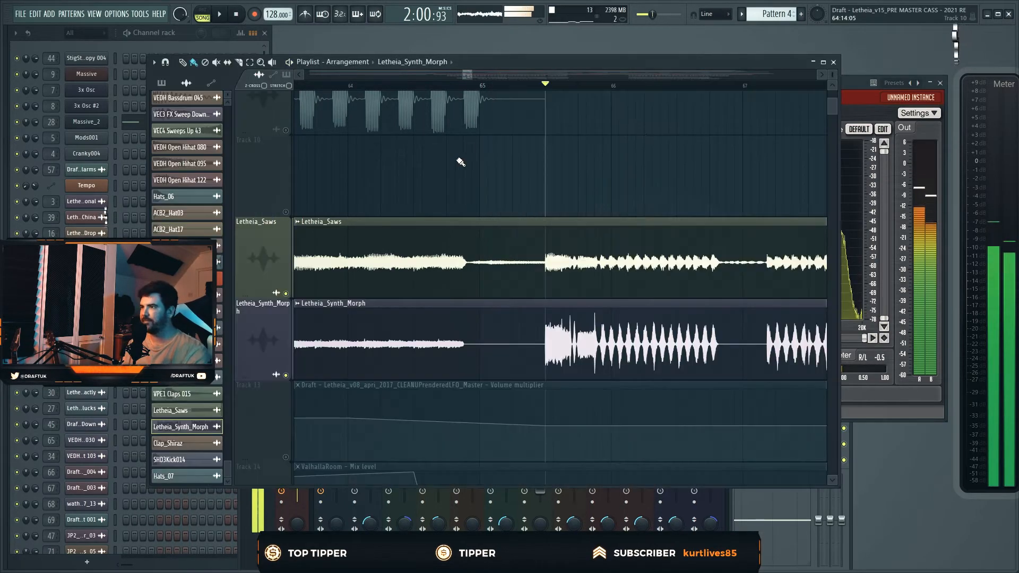
click(940, 83)
Solo the Letheia_Sub track and play it from bar 121, where its waveform resumes after the gap.
right_click(647, 167)
scroll(647, 167, down, 5)
scroll(648, 167, down, 2)
scroll(647, 167, up, 1)
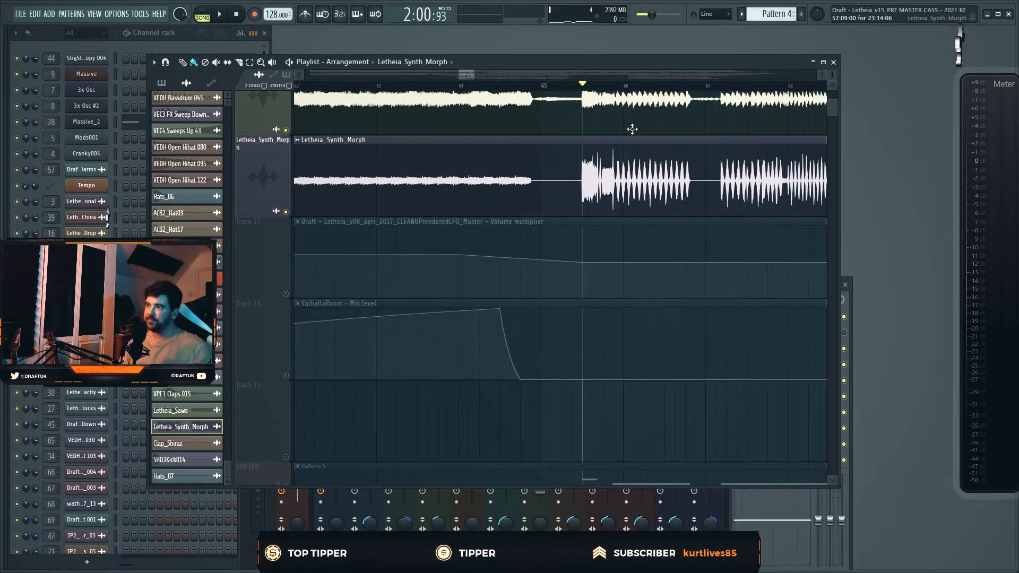
scroll(483, 95, down, 10)
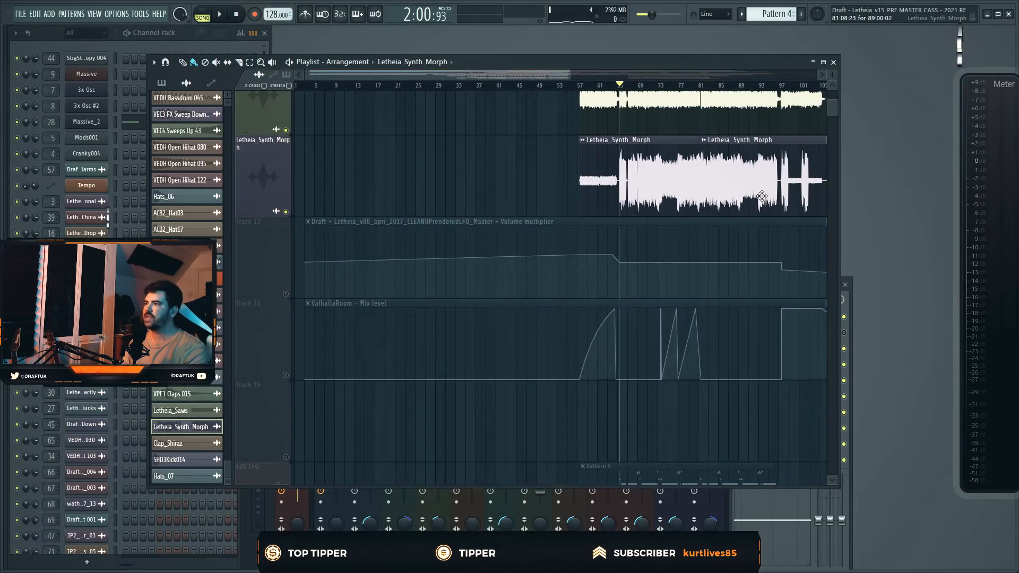
scroll(758, 196, up, 5)
scroll(743, 202, up, 5)
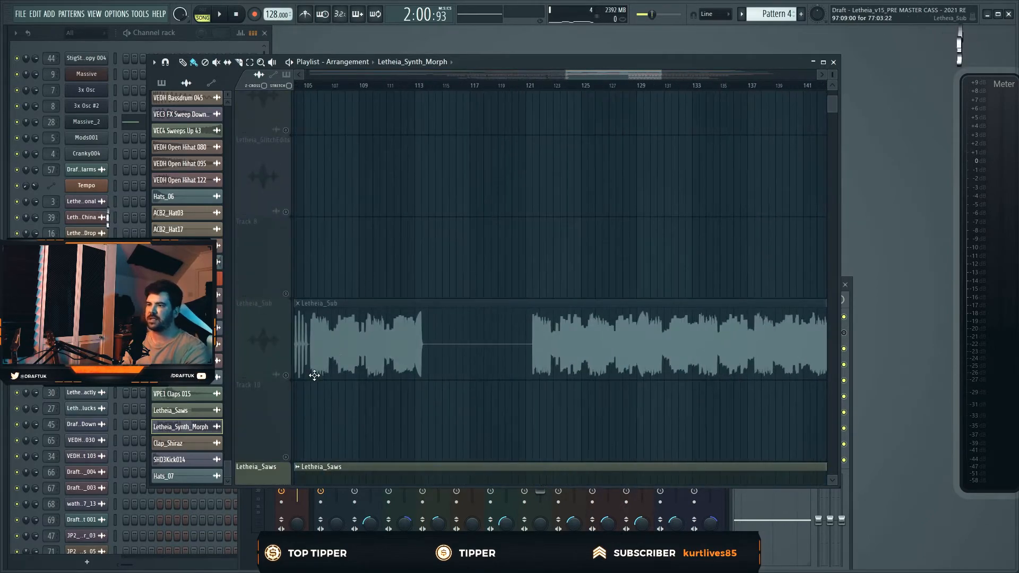
right_click(287, 376)
click(532, 86)
key(space)
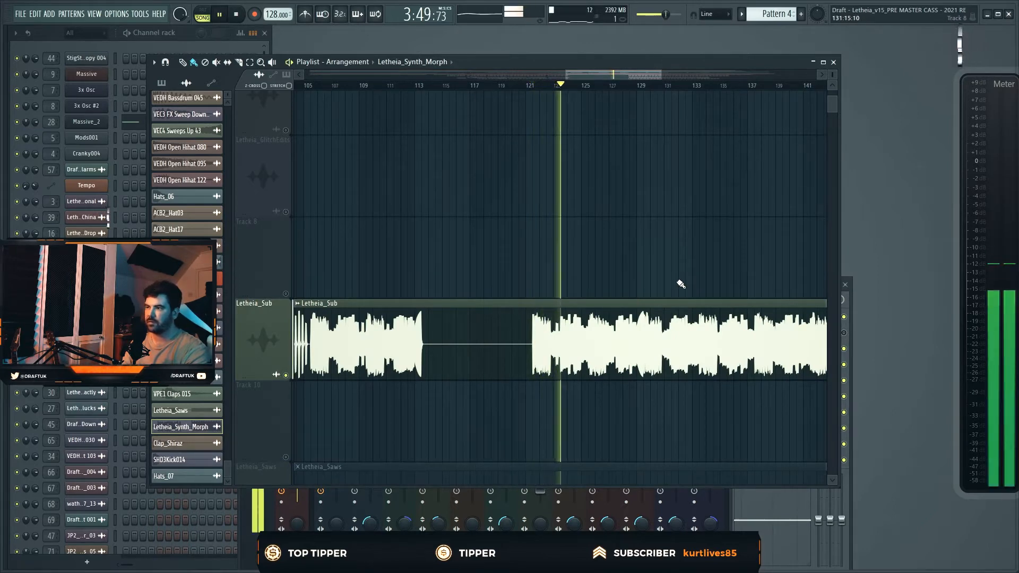
Stop playback and unmute the *That Automation* track holding the Serum volume multiplier clips.
key(space)
scroll(681, 278, down, 5)
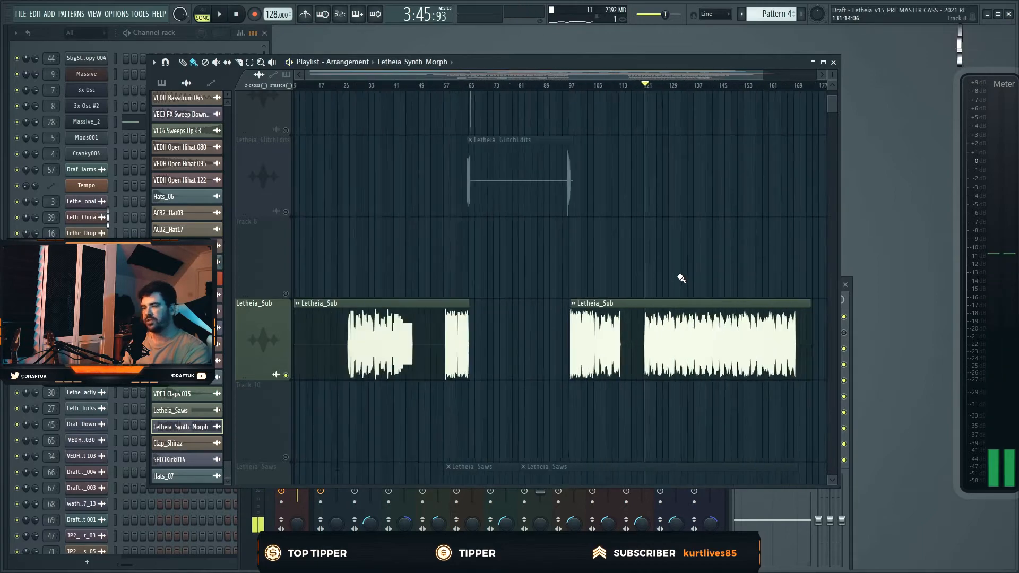
scroll(614, 220, down, 5)
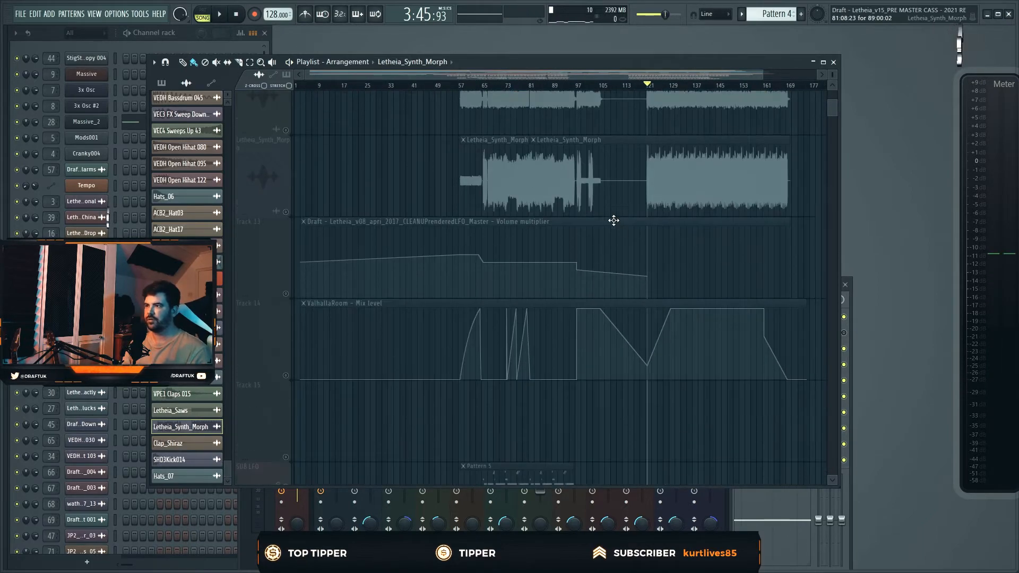
scroll(505, 205, up, 4)
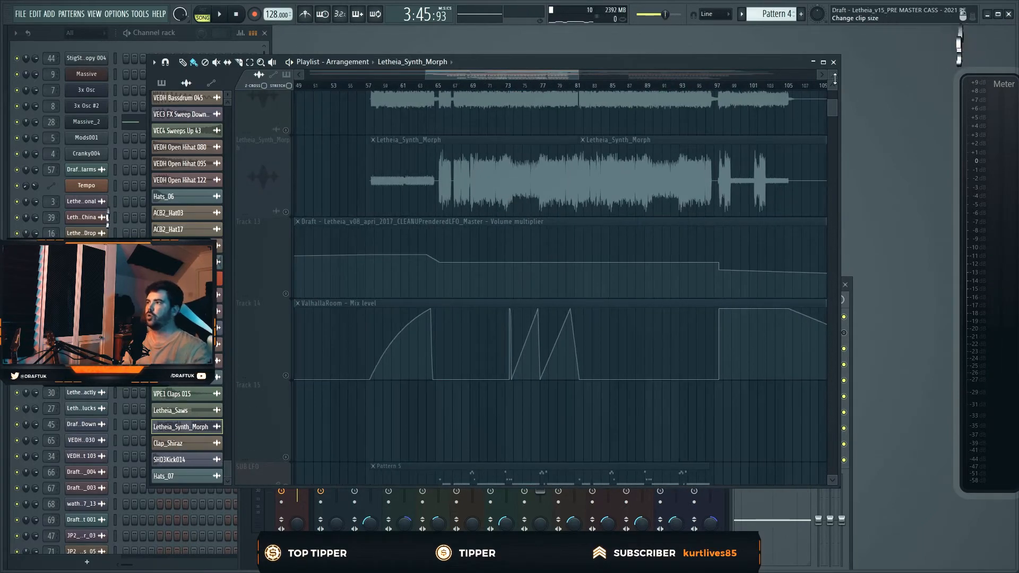
drag(834, 79, 834, 86)
scroll(421, 251, down, 3)
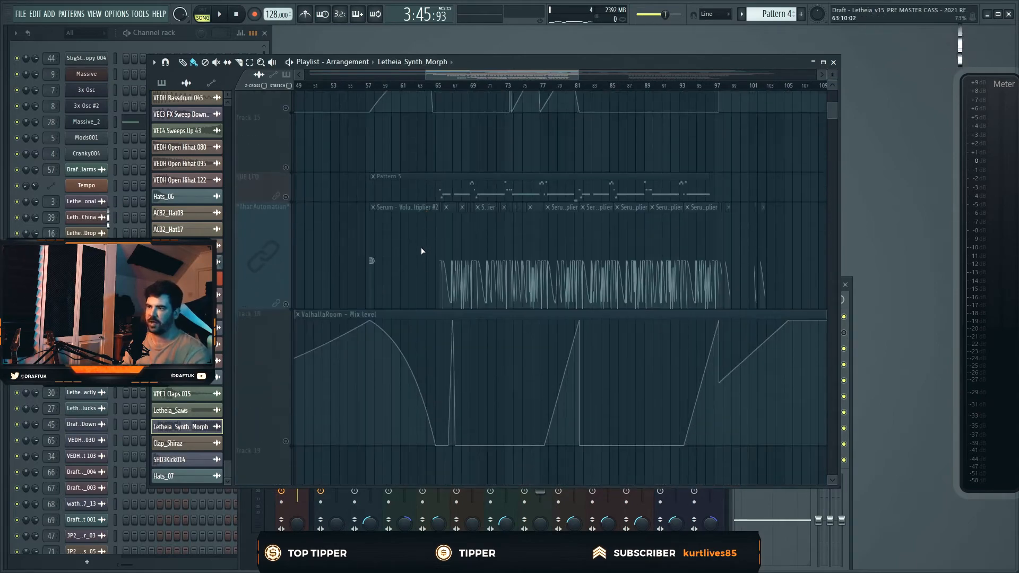
click(288, 305)
scroll(470, 256, up, 8)
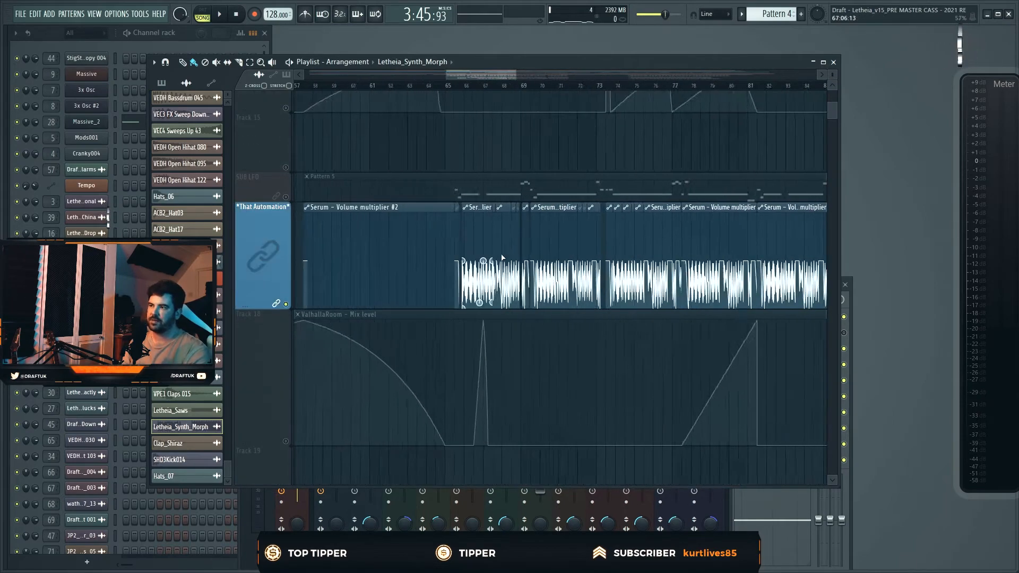
Examine the Serum volume multiplier curves around bars 65 to 69 against the Letheia_Saws and Letheia_Synth_Morph waveforms.
scroll(470, 257, down, 1)
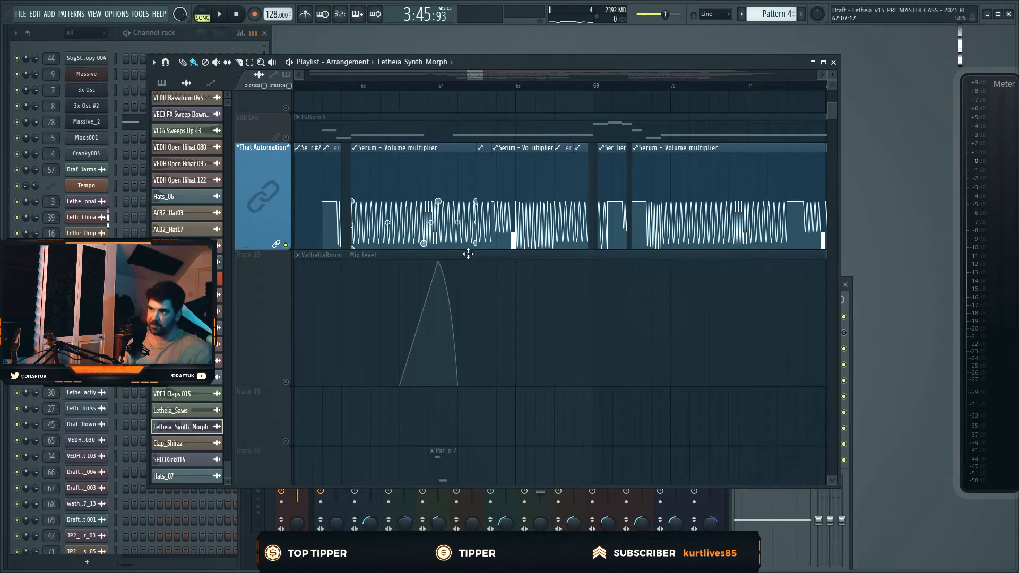
scroll(367, 180, up, 3)
scroll(364, 164, up, 5)
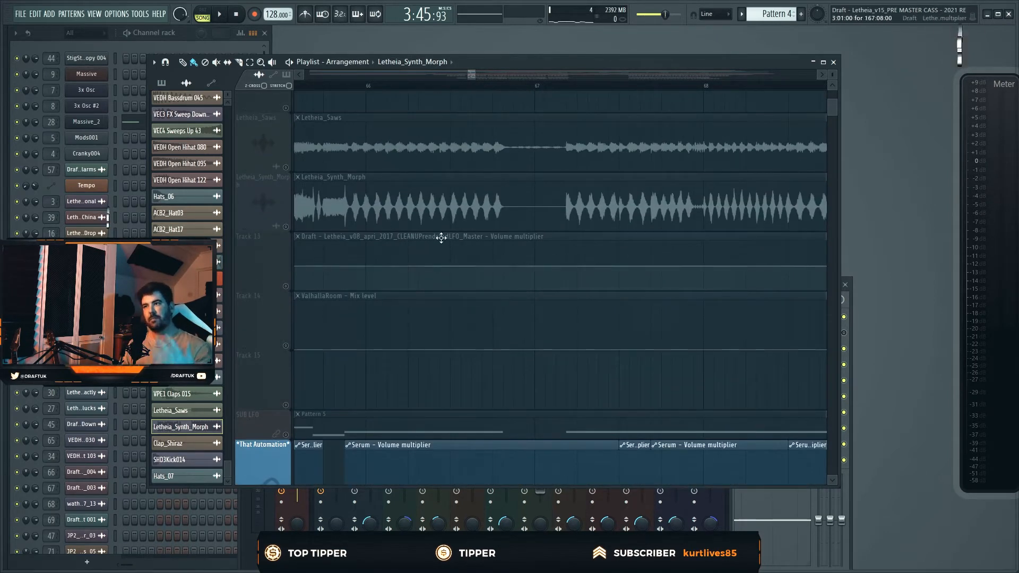
scroll(423, 345, down, 2)
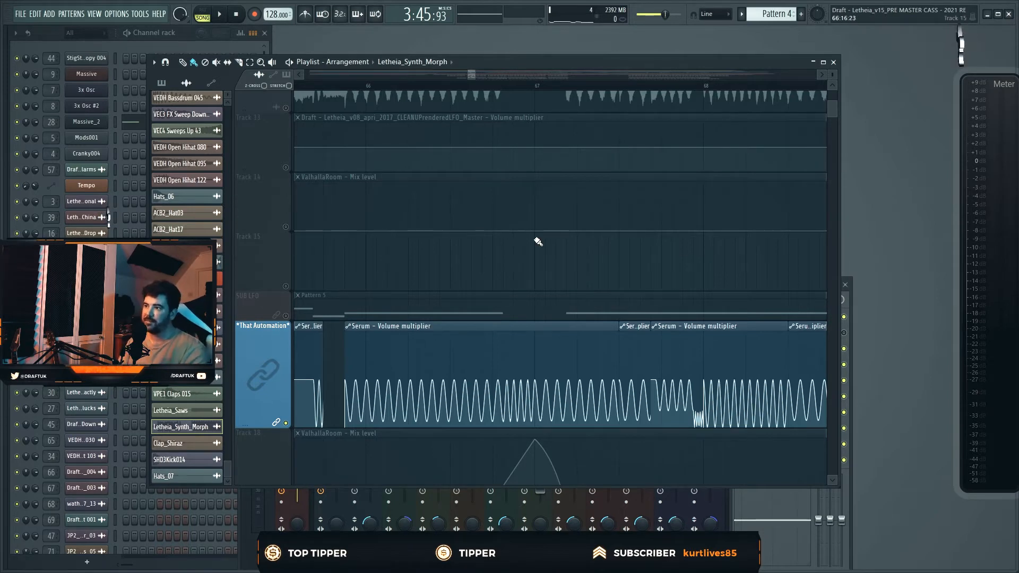
scroll(537, 242, down, 3)
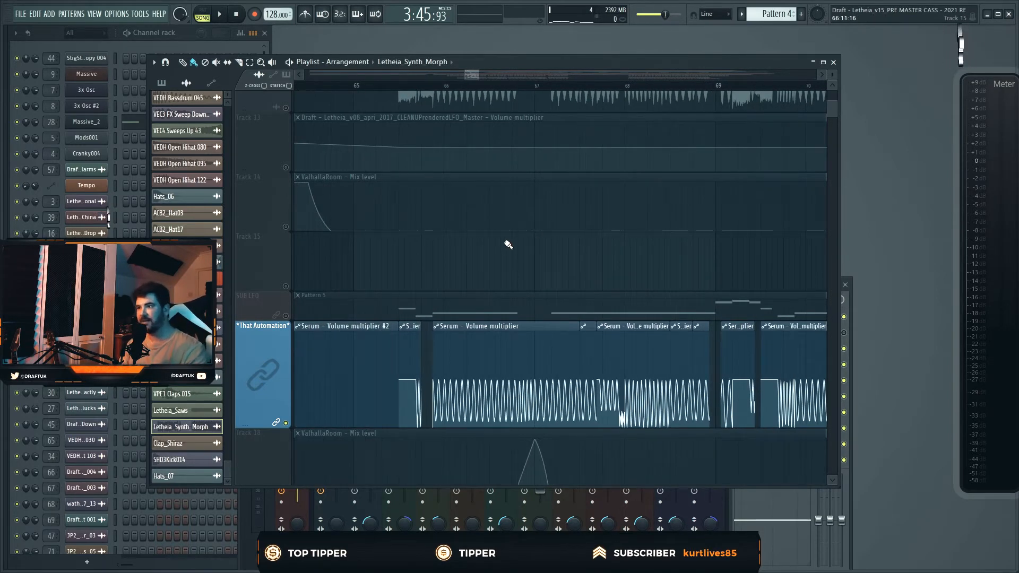
scroll(404, 272, down, 2)
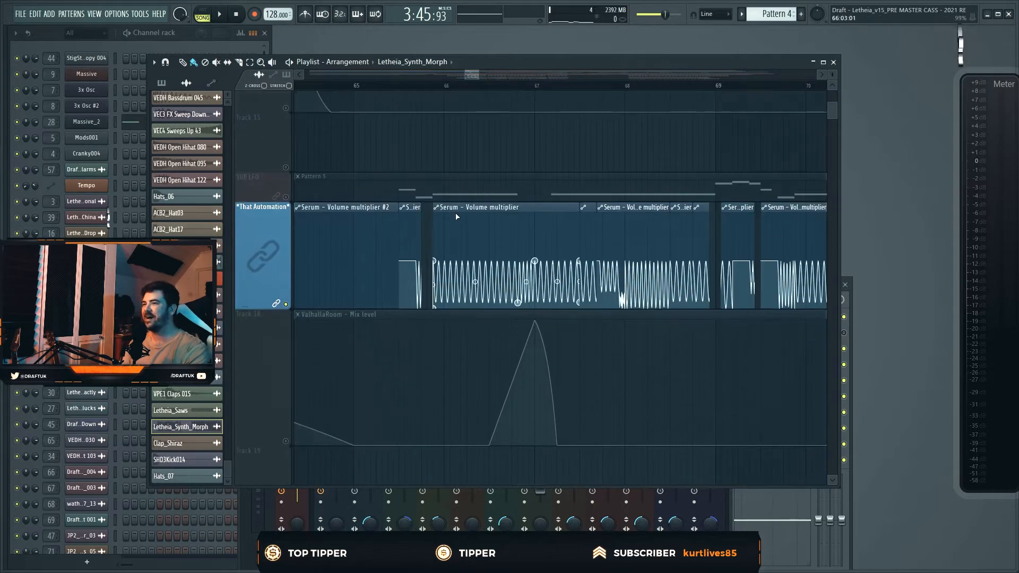
Unmute the SUB LFO track, then view Pattern 5's Massive notes in the piano roll and close it.
click(286, 197)
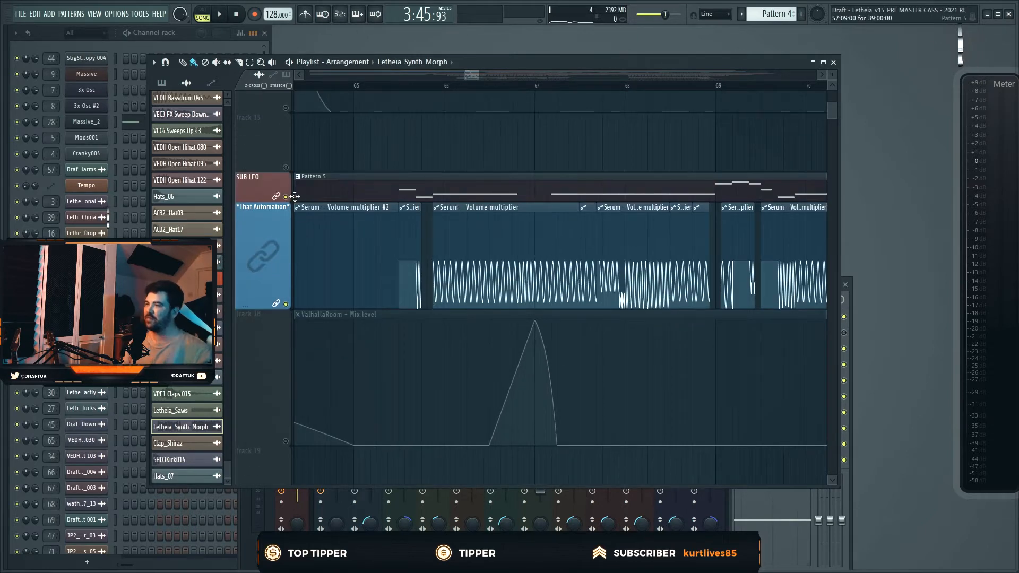
double_click(480, 177)
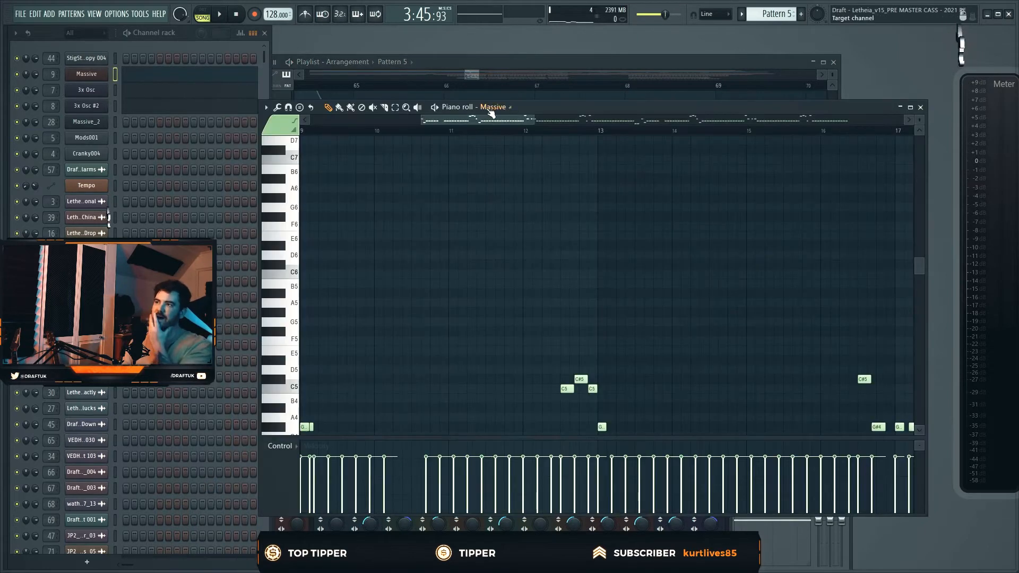
click(919, 107)
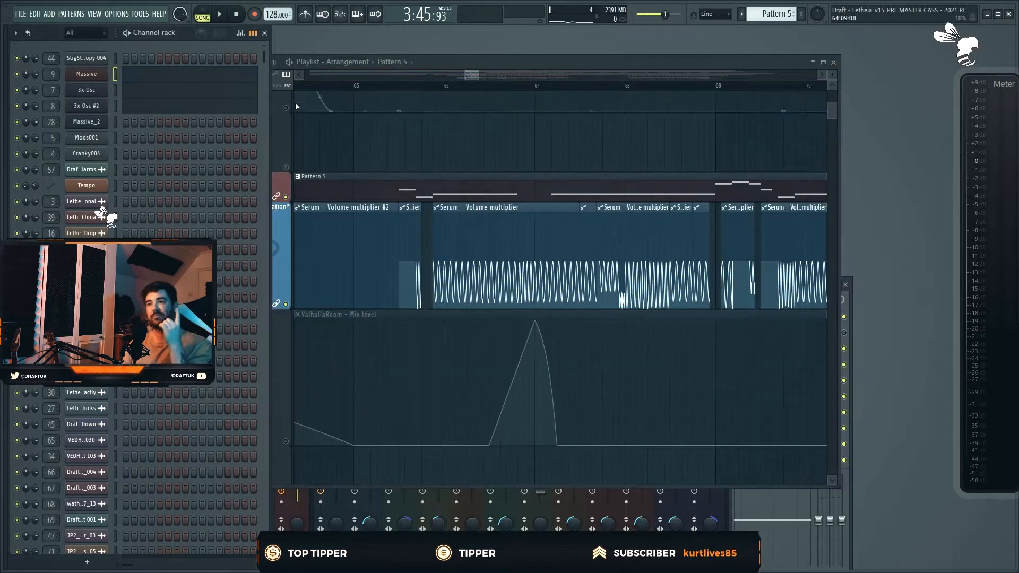
Open the Massive bass reese and raise its 3x Osc #2 mixer fader to about -5 dB while auditioning it.
click(99, 78)
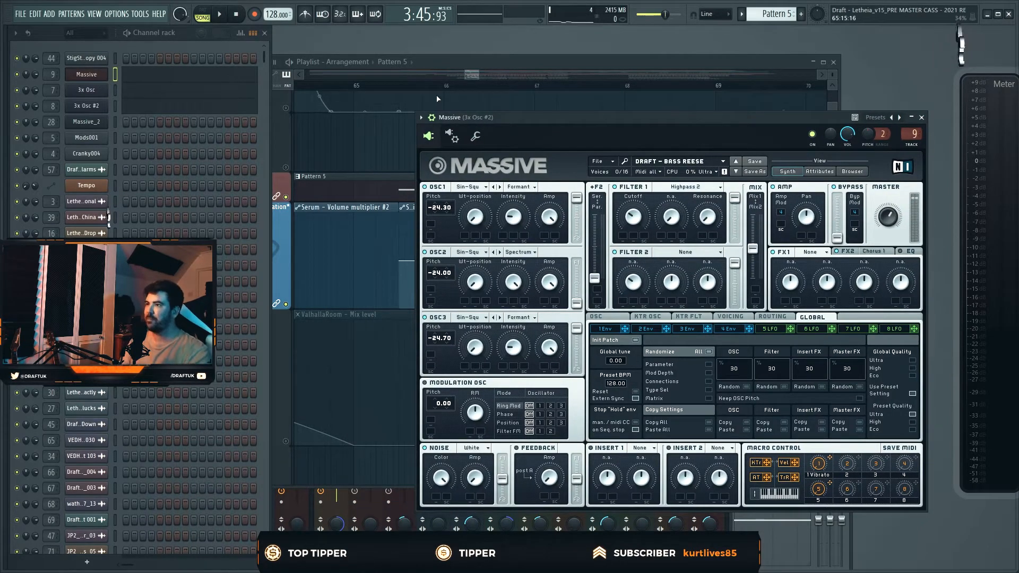
key(F9)
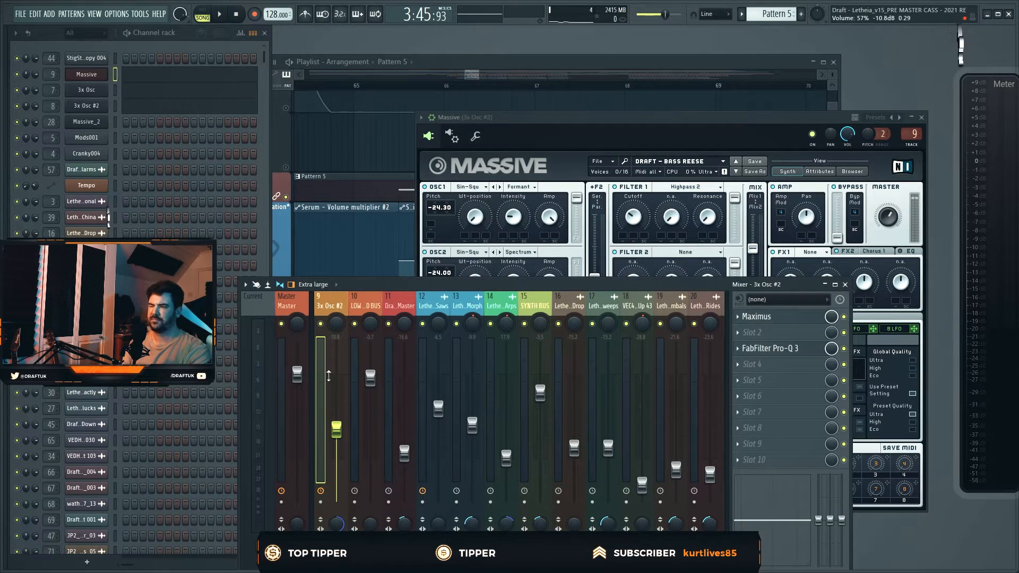
drag(337, 429, 340, 405)
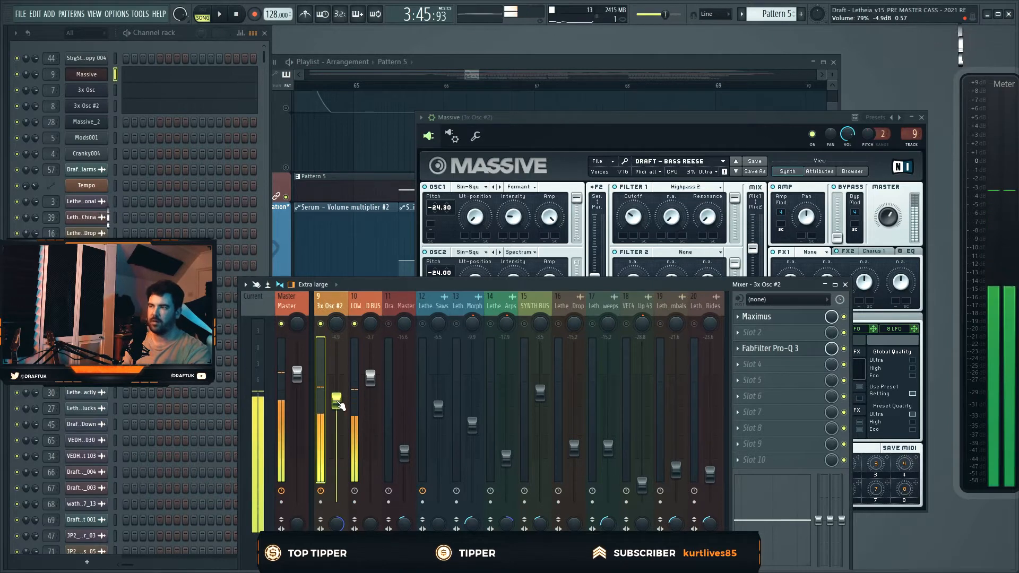
drag(340, 406, 340, 412)
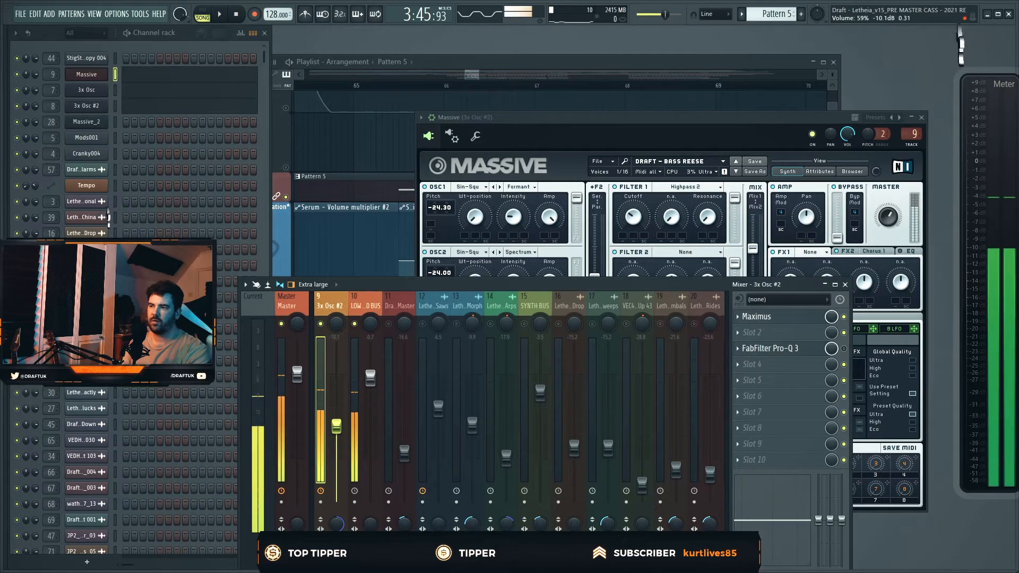
drag(337, 411, 337, 404)
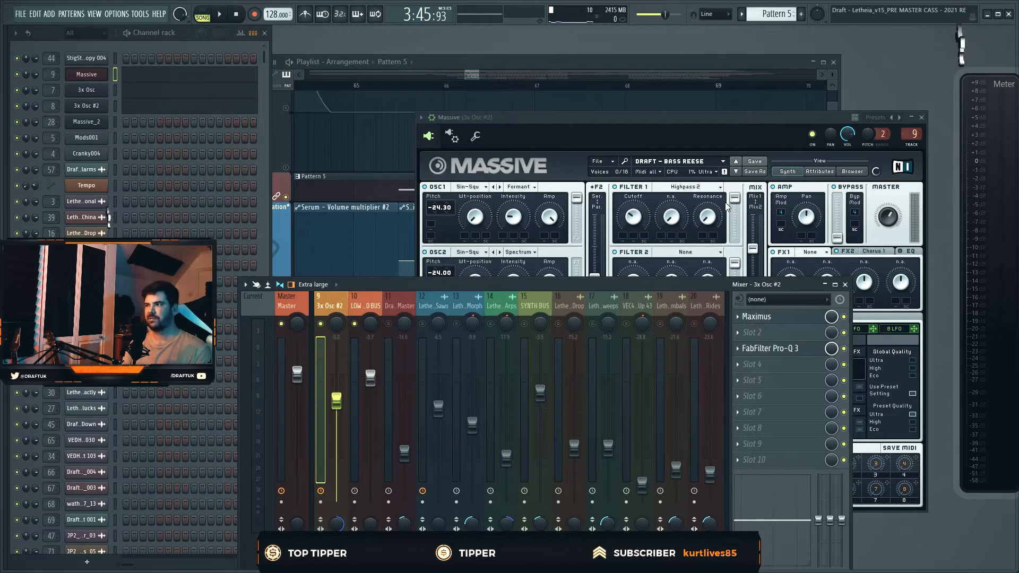
Lower the high-cut frequency slightly in the 3x Osc #2 track's FabFilter Pro-Q 3, and inspect the track's Maximus settings.
click(769, 348)
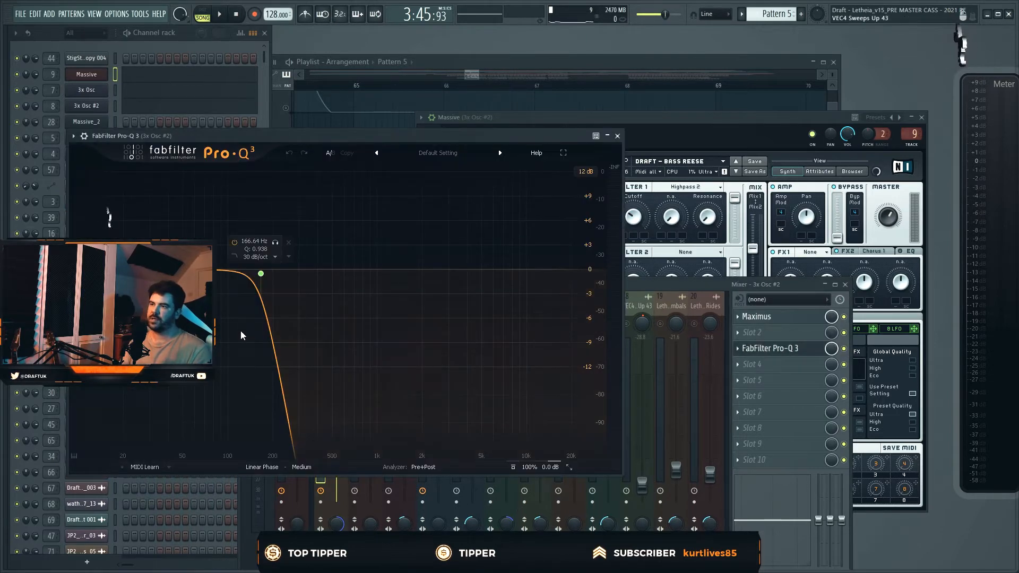
drag(264, 277, 256, 273)
click(617, 136)
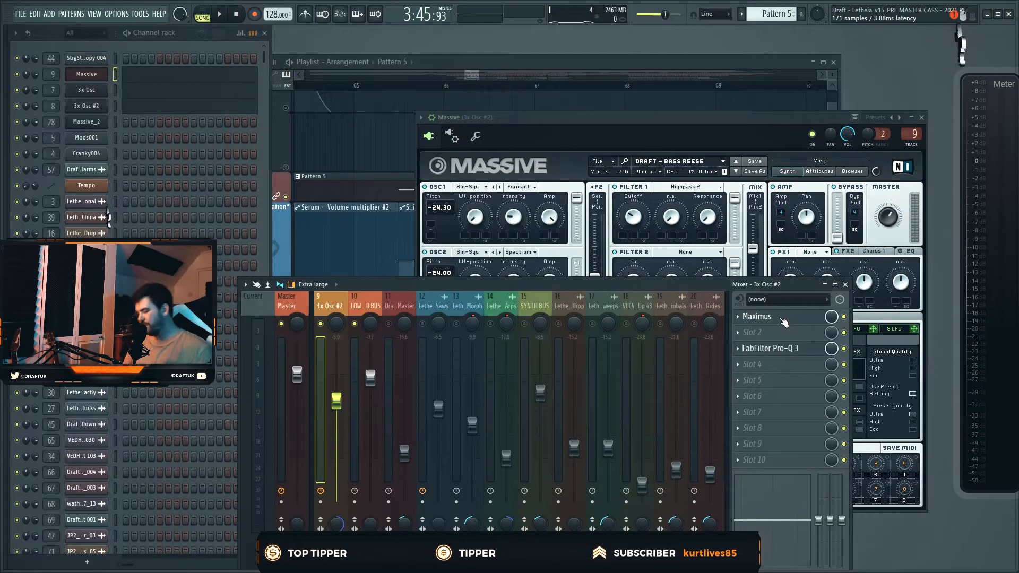
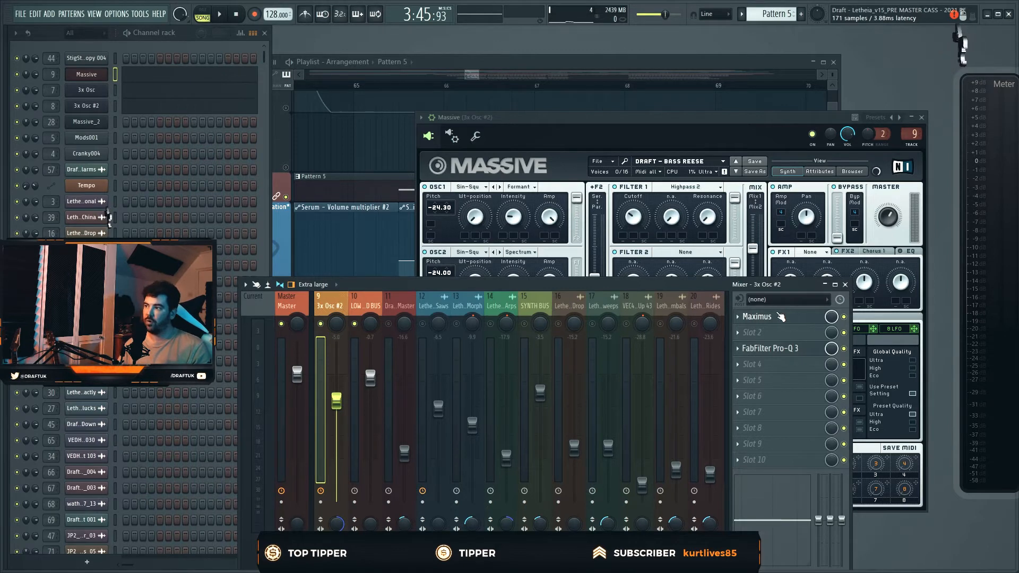
click(781, 318)
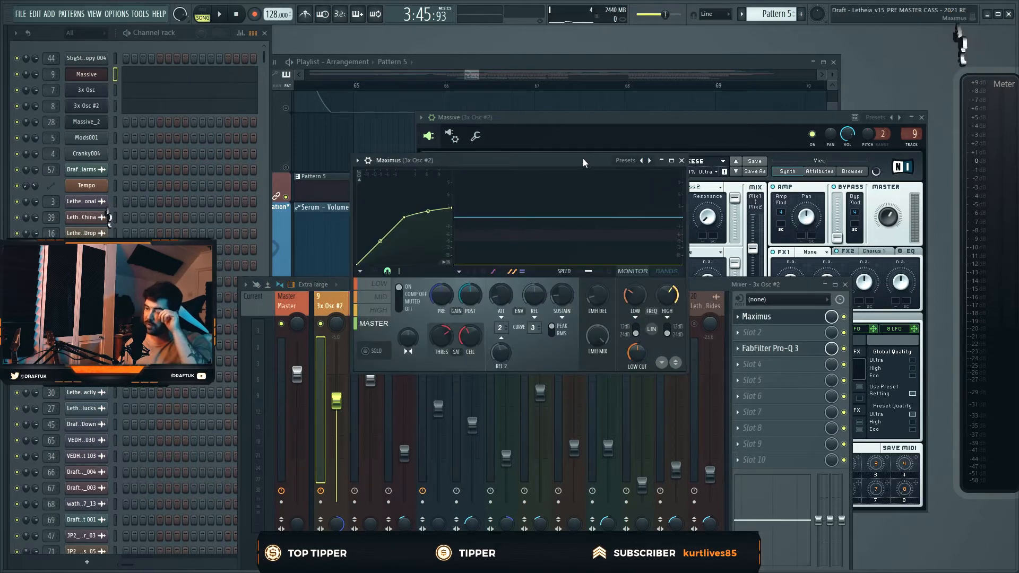
click(681, 160)
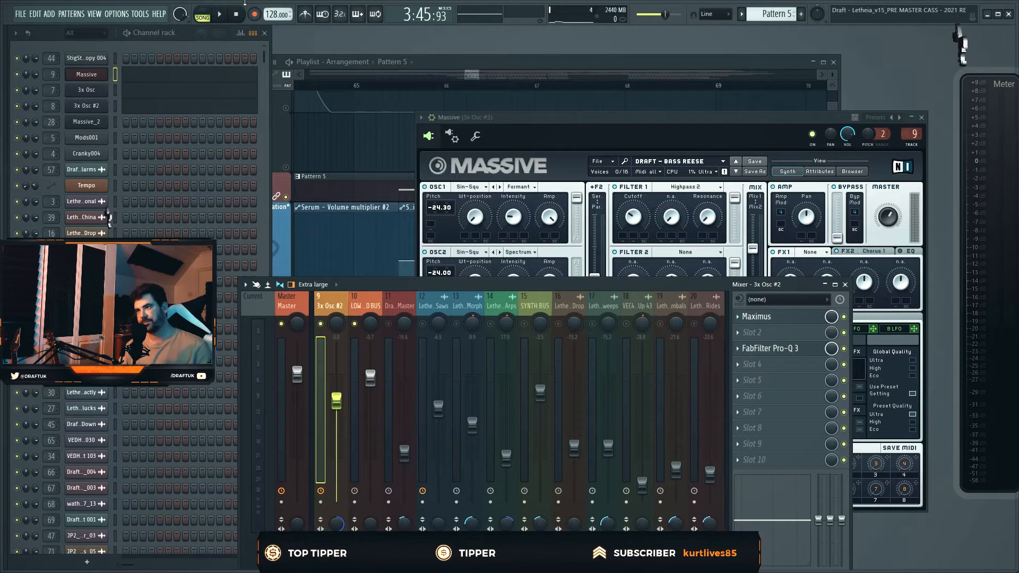
Play the SUB LFO section from just before bar 66 and view the Massive synth's settings while it sounds.
click(417, 63)
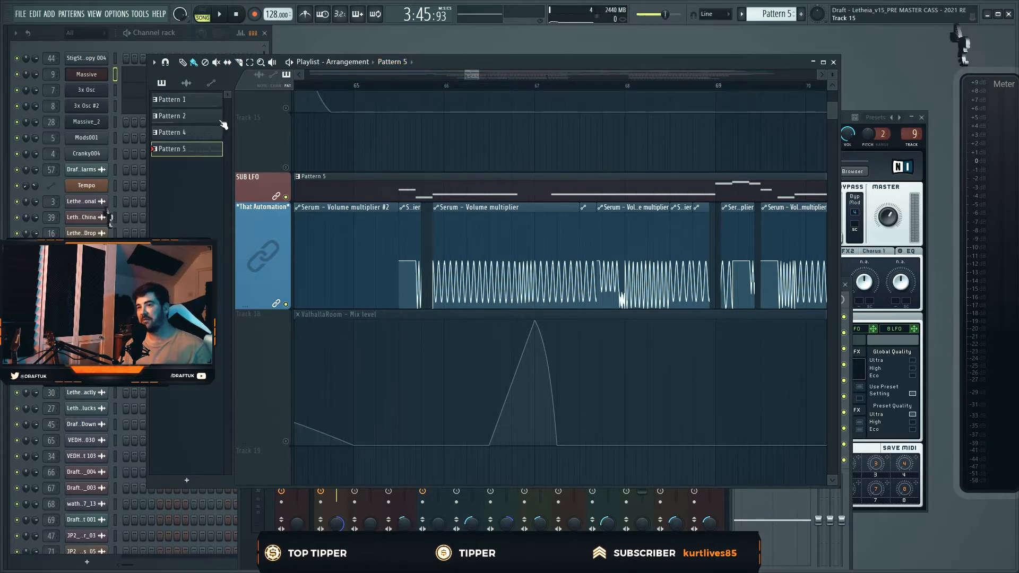
click(106, 77)
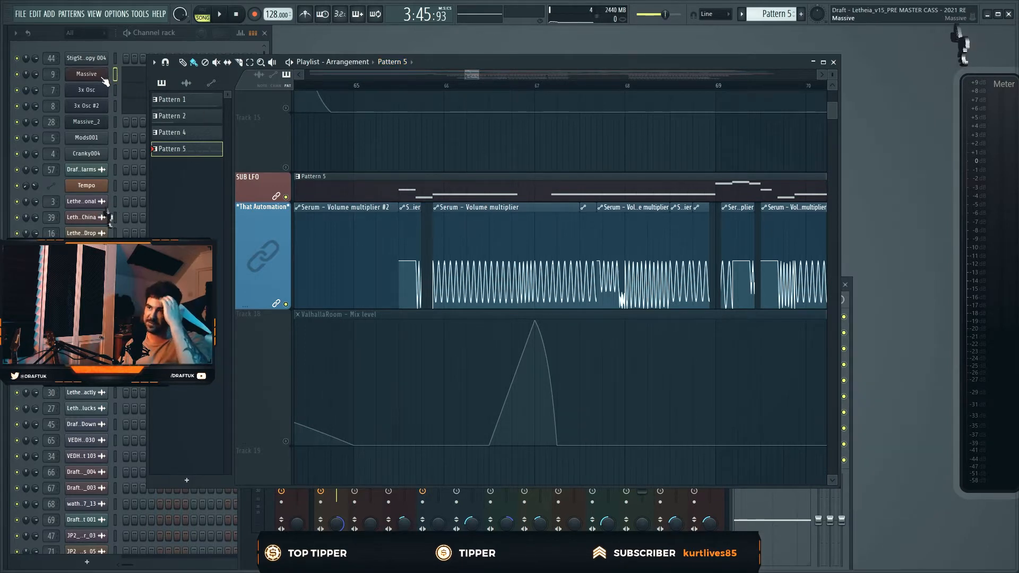
click(106, 80)
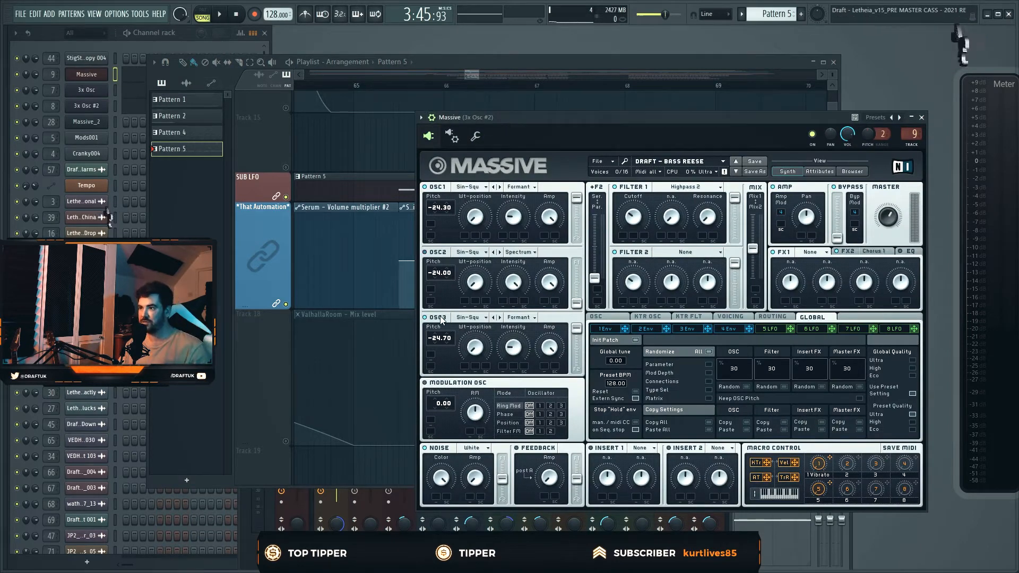
click(399, 86)
key(space)
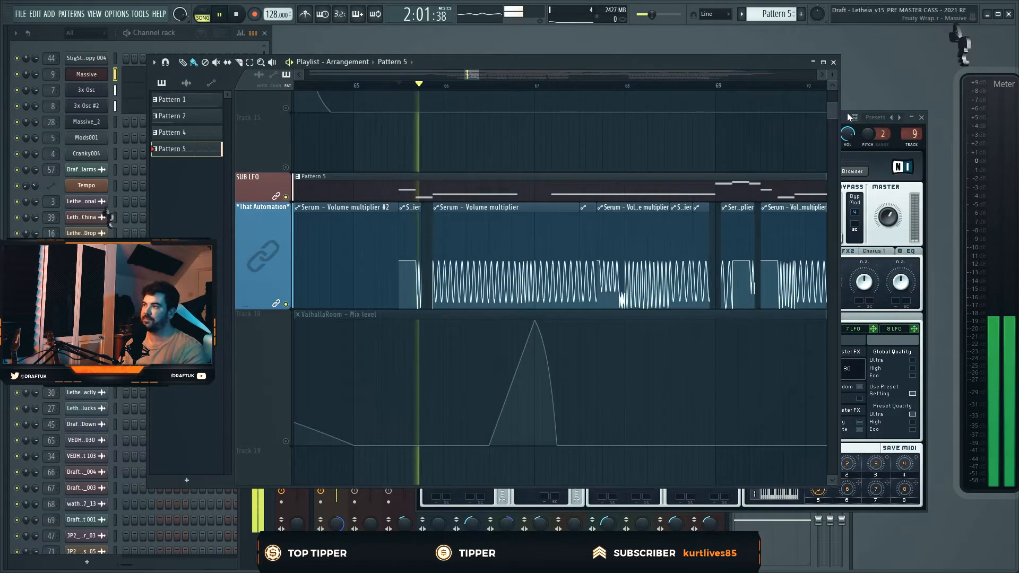
click(847, 113)
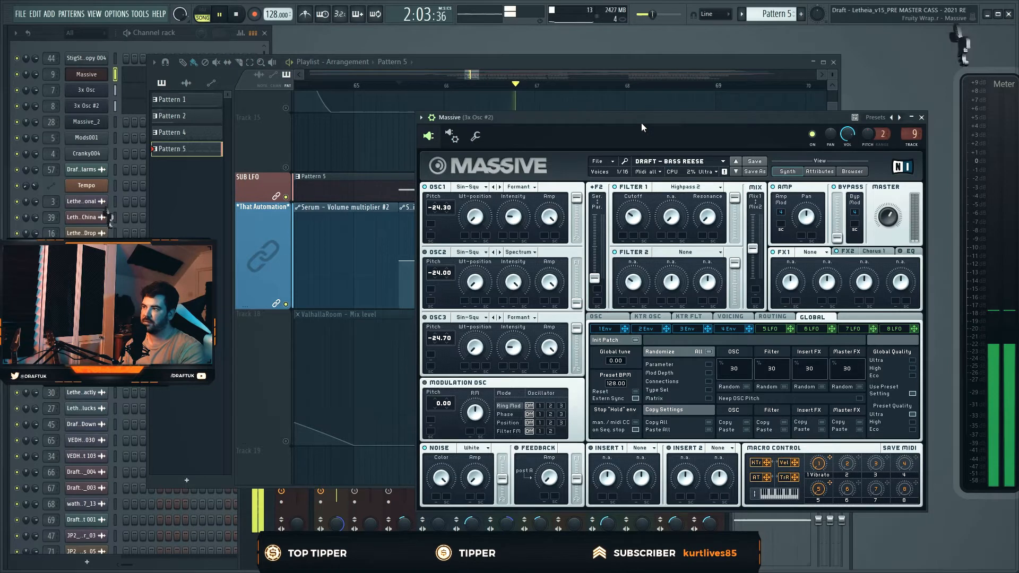
key(space)
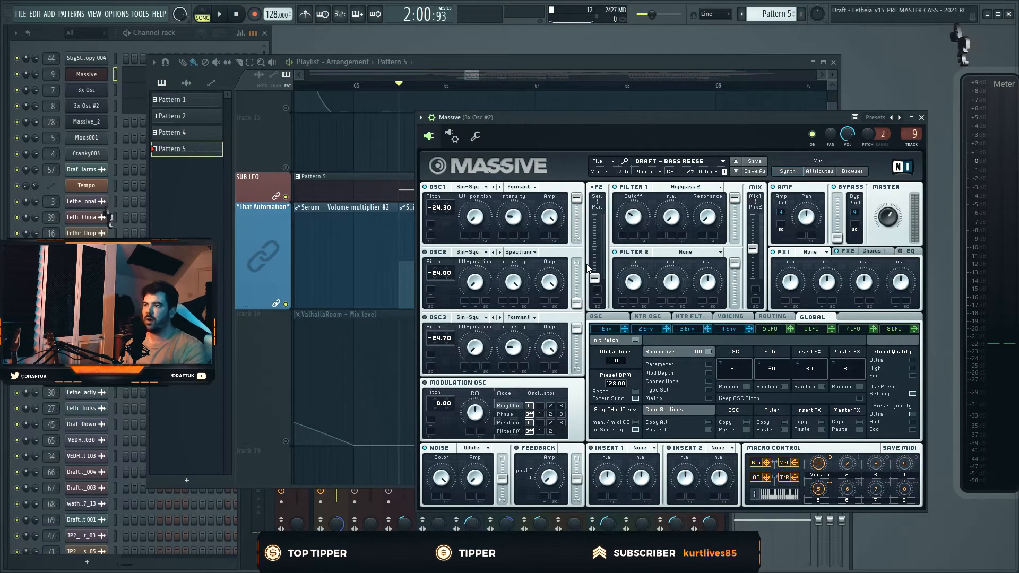
Bring the playlist to the front and replay the SUB LFO pattern with its volume automation twice, stopping after each pass.
click(571, 56)
key(space)
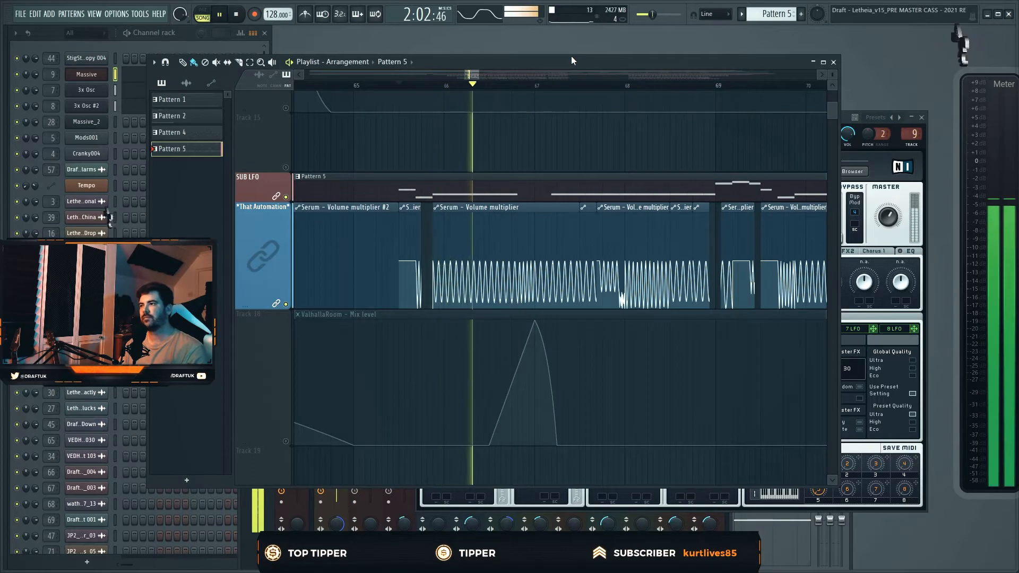
key(space)
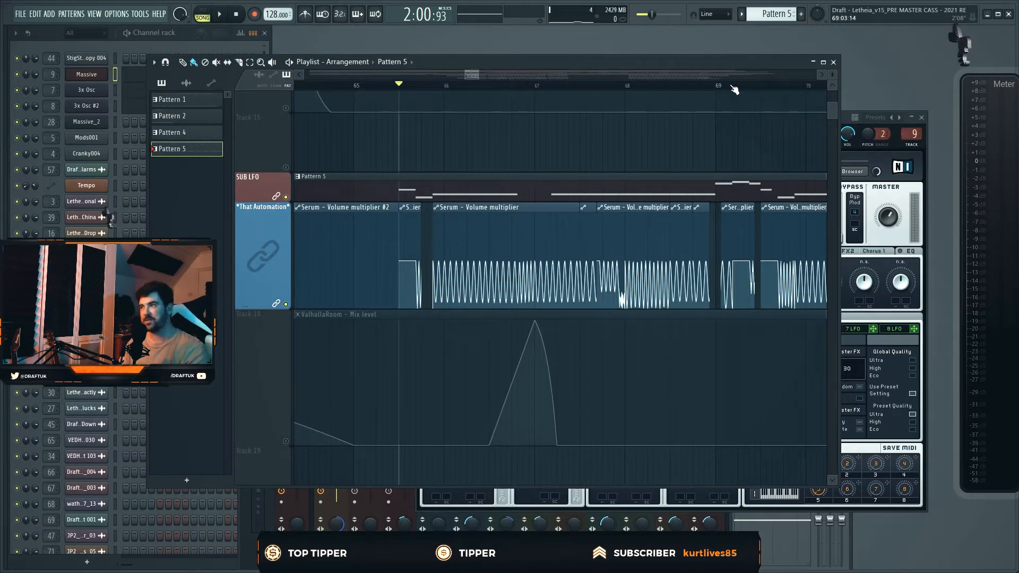
key(space)
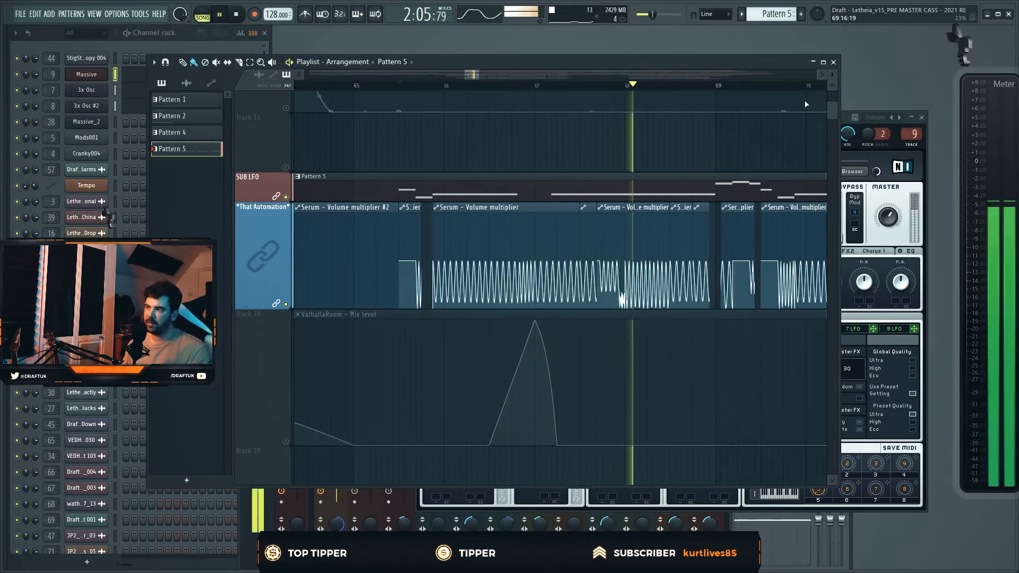
key(space)
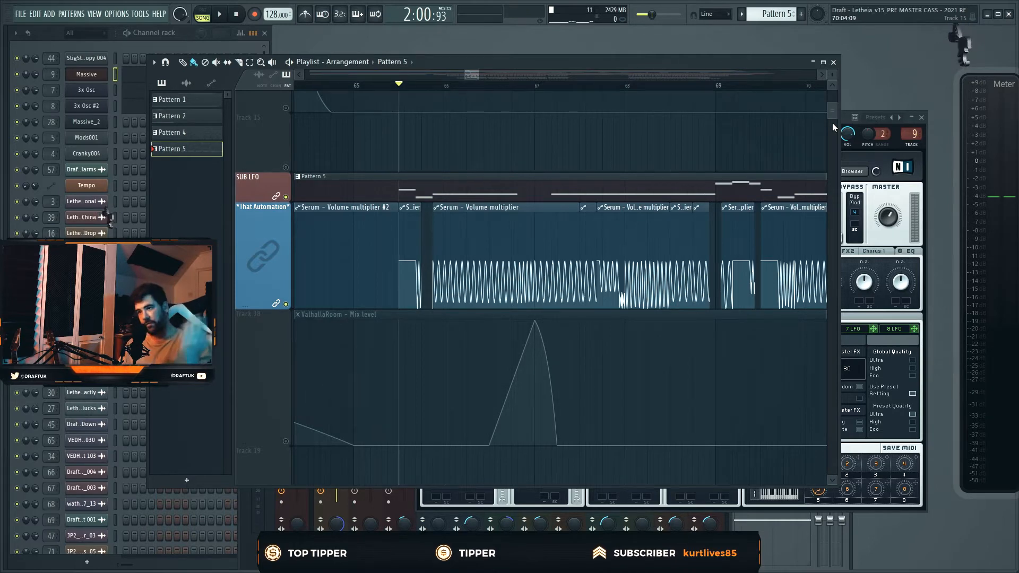
Examine the individual LFO cycles of the Serum volume multiplier clip near bar 66 beneath the Pattern 5 notes.
scroll(506, 176, up, 2)
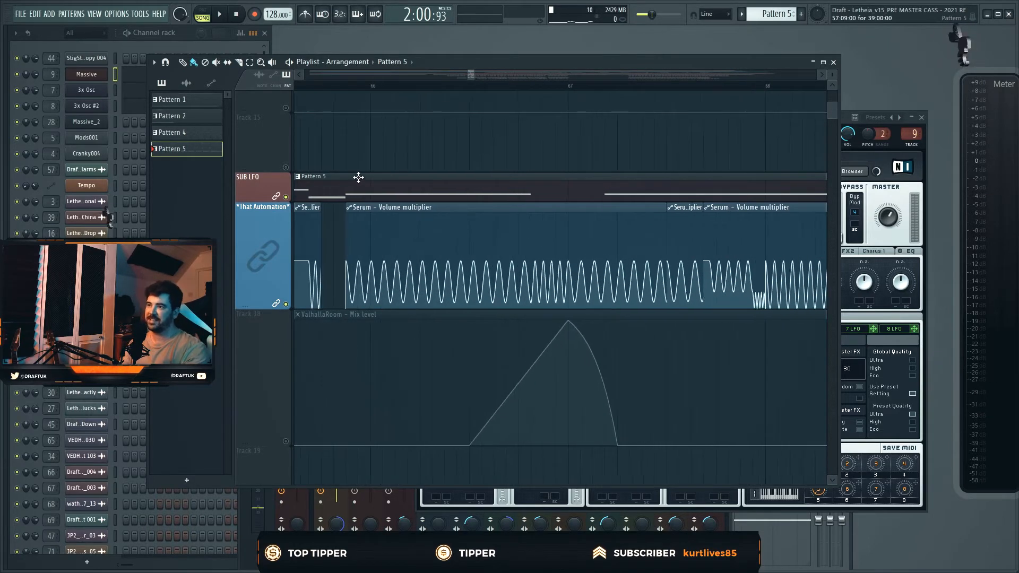
scroll(352, 175, up, 3)
scroll(570, 148, down, 4)
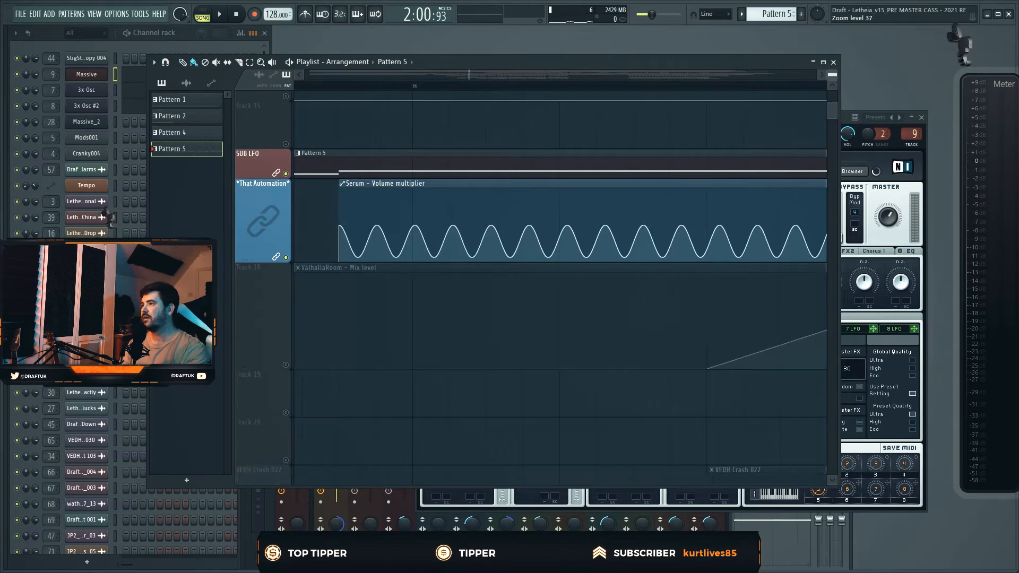
Slow the LFO between points 4 and 5 of the Serum volume multiplier clip with 61% tension, and play it.
scroll(624, 172, down, 3)
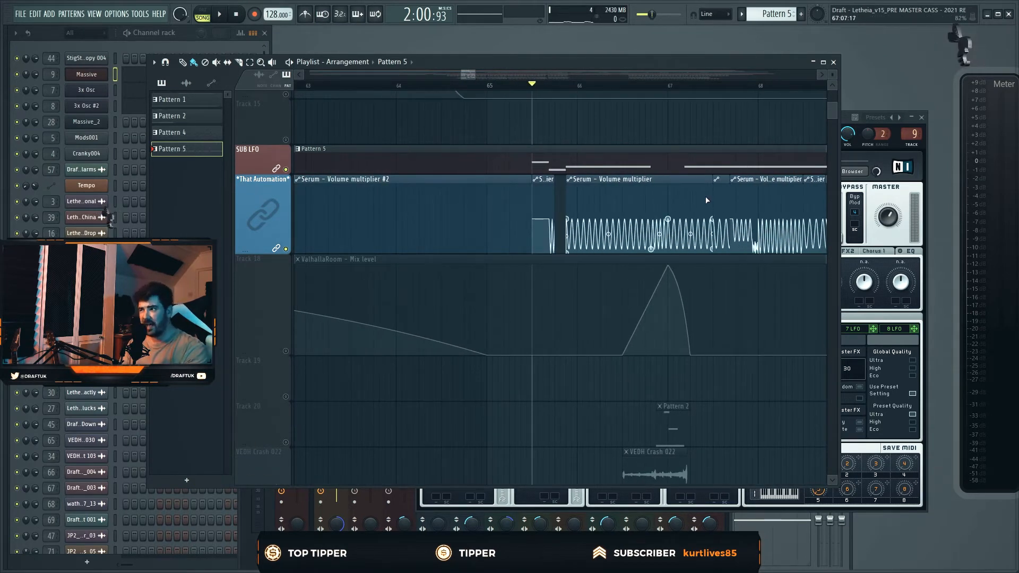
scroll(660, 206, up, 3)
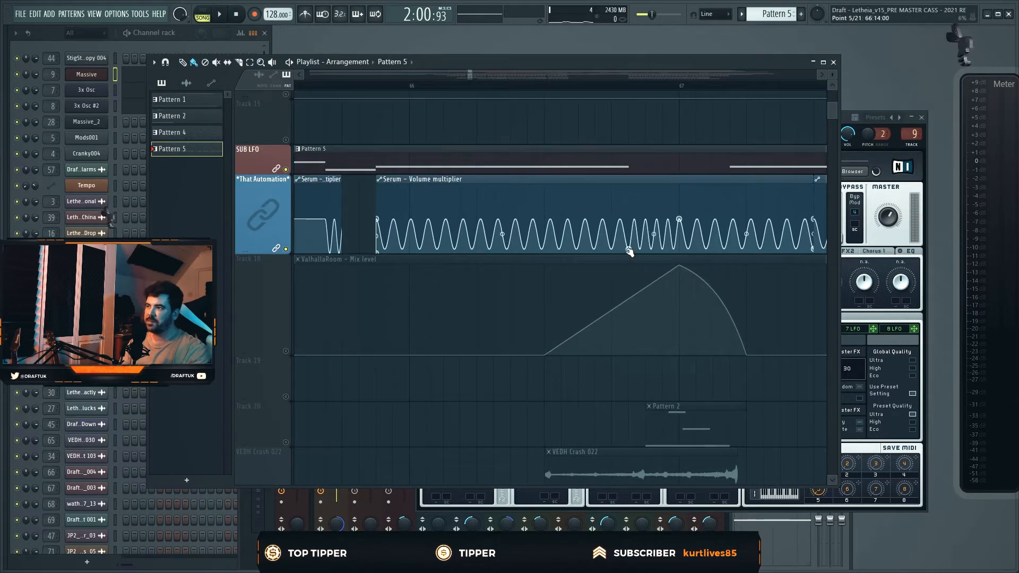
drag(502, 234, 501, 243)
key(space)
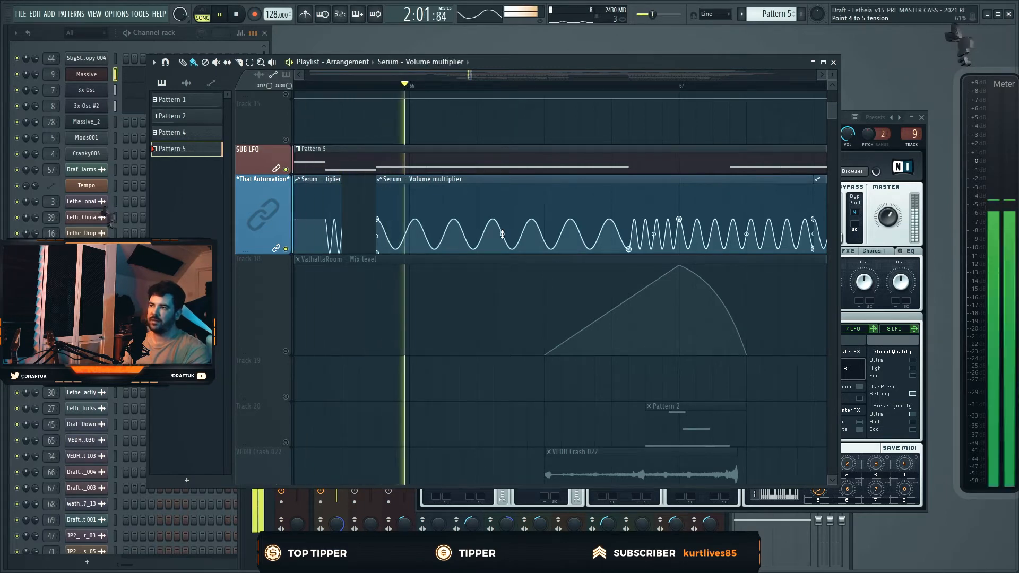
key(space)
Speed the LFO between points 4 and 5 back up, fine-tune its tension to 52%, and play the section.
drag(502, 234, 502, 227)
key(space)
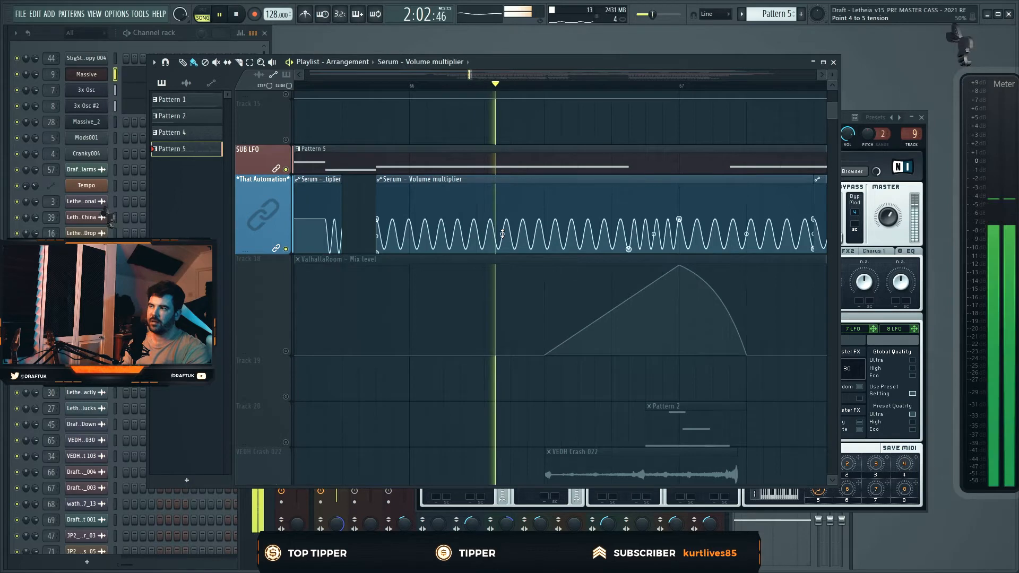
key(space)
drag(502, 234, 502, 236)
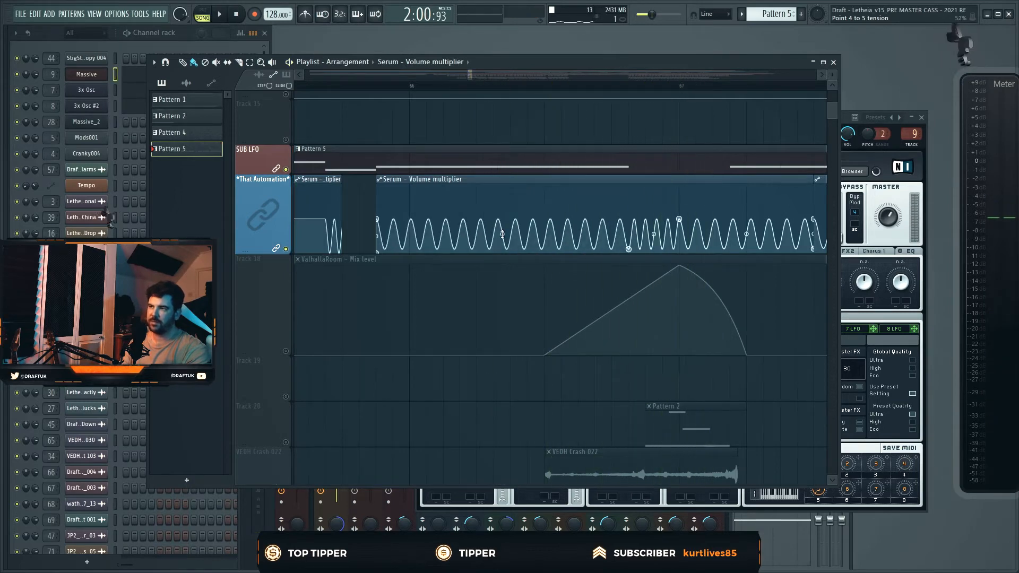
key(space)
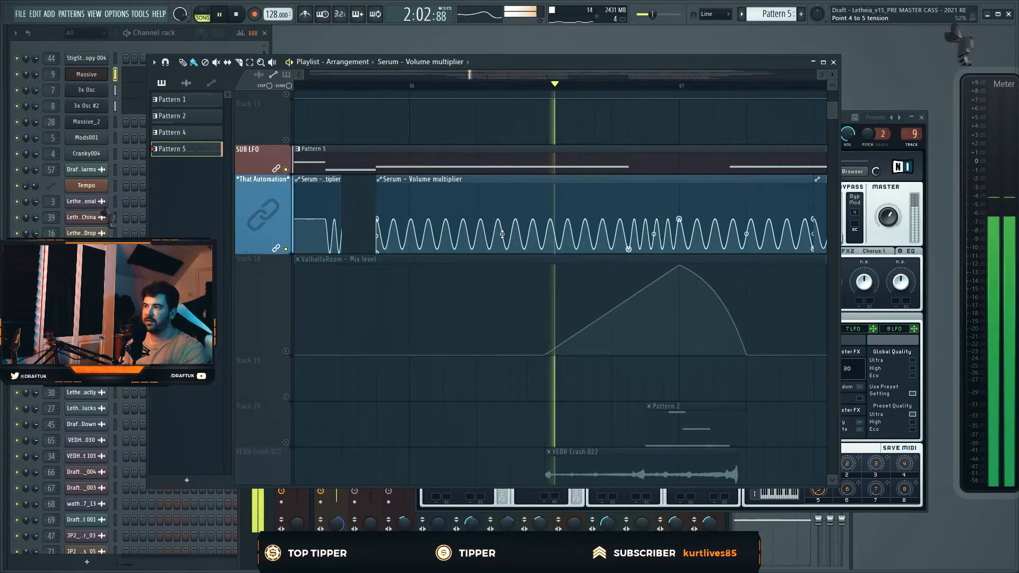
scroll(501, 234, down, 1)
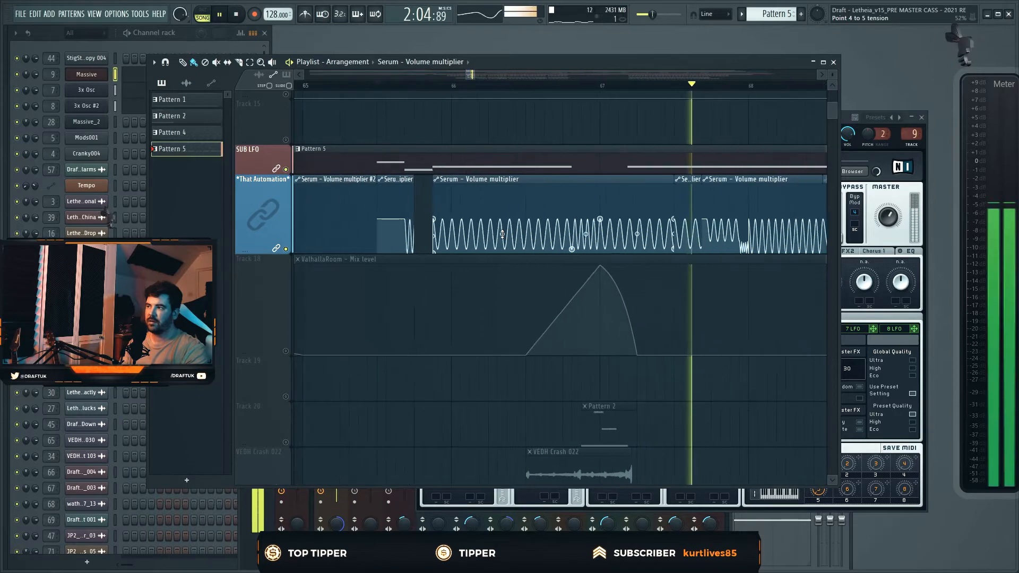
scroll(502, 234, down, 1)
key(space)
Play the SUB LFO section from bar 65 with the metronome turned on, and stop it after about bar 70.
scroll(743, 295, down, 3)
scroll(749, 293, down, 3)
scroll(766, 284, up, 4)
scroll(766, 284, up, 3)
click(590, 85)
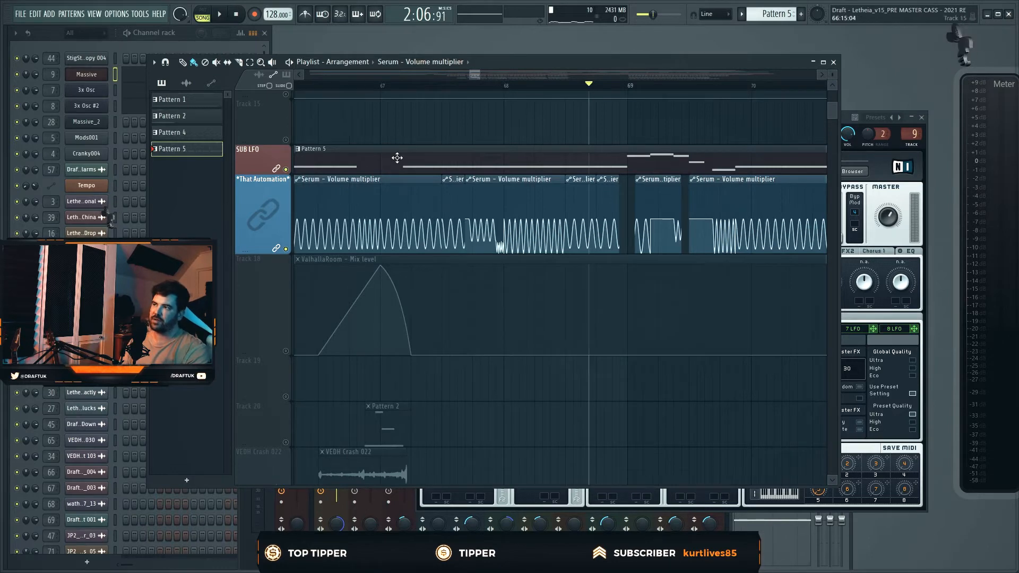
scroll(467, 159, down, 2)
click(340, 85)
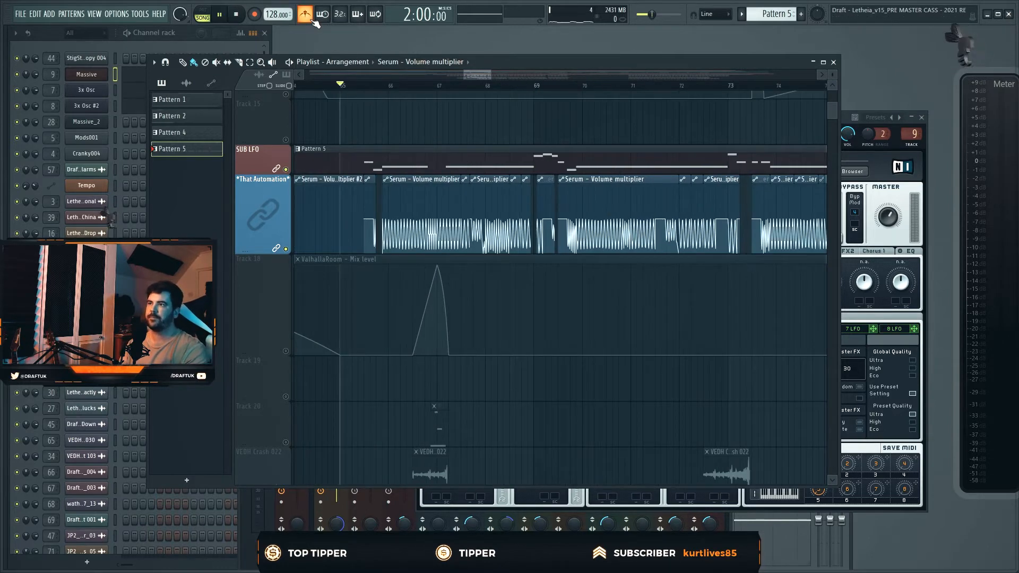
key(space)
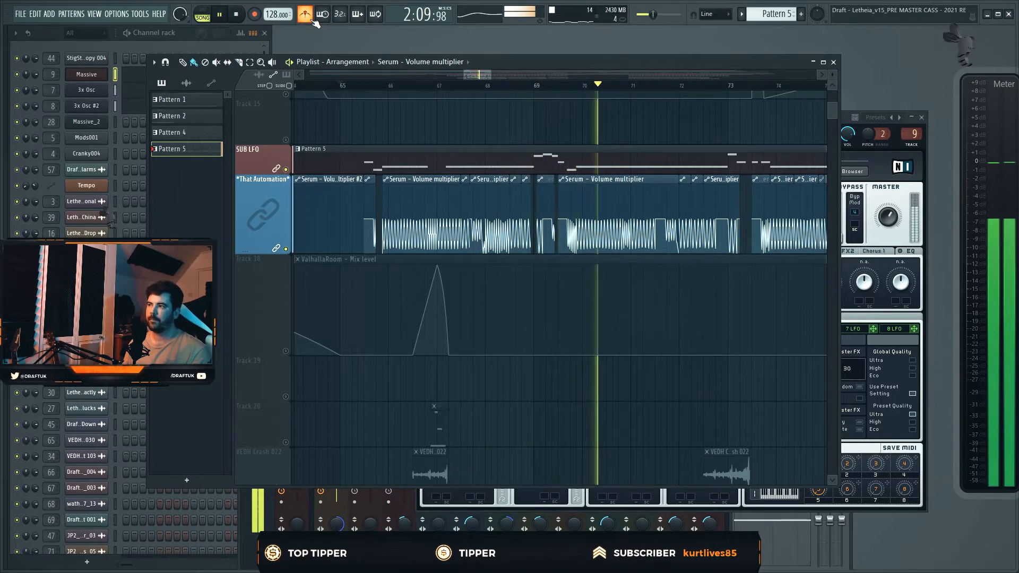
key(space)
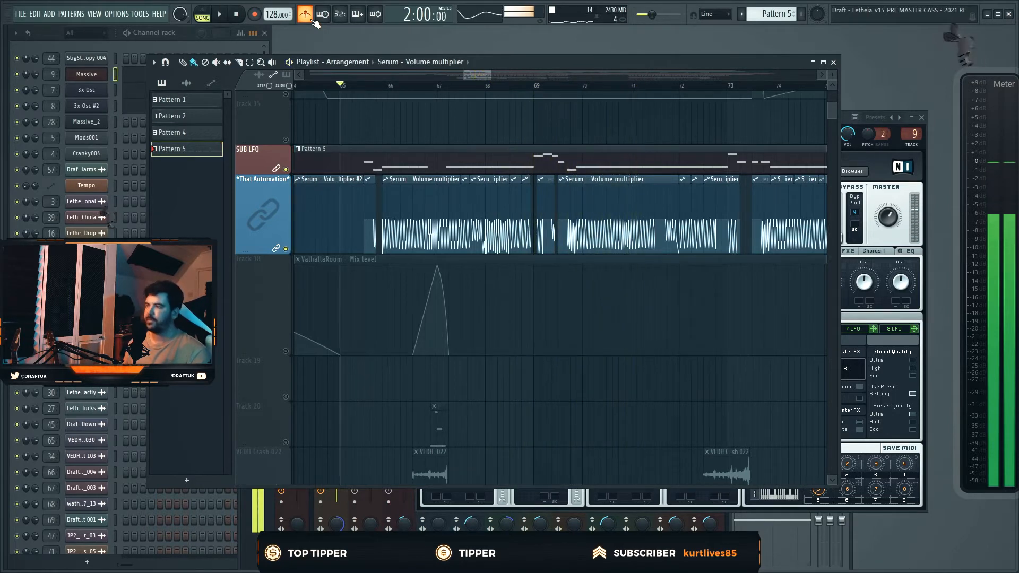
Unmute the Letheia_Synth_Morph and Letheia_Saws playlist tracks and turn the metronome off, with the playhead just before bar 66.
scroll(364, 171, up, 4)
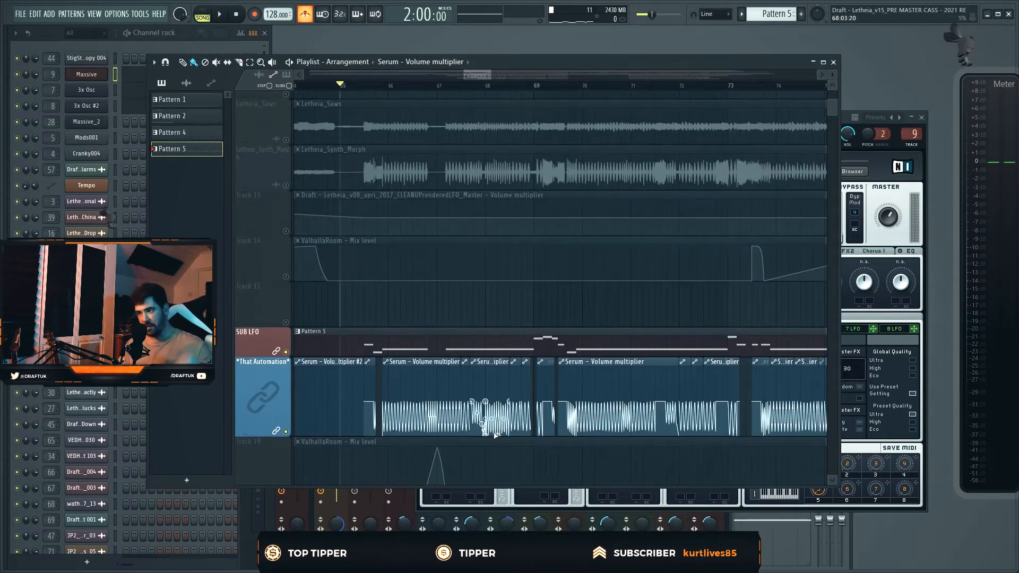
click(286, 186)
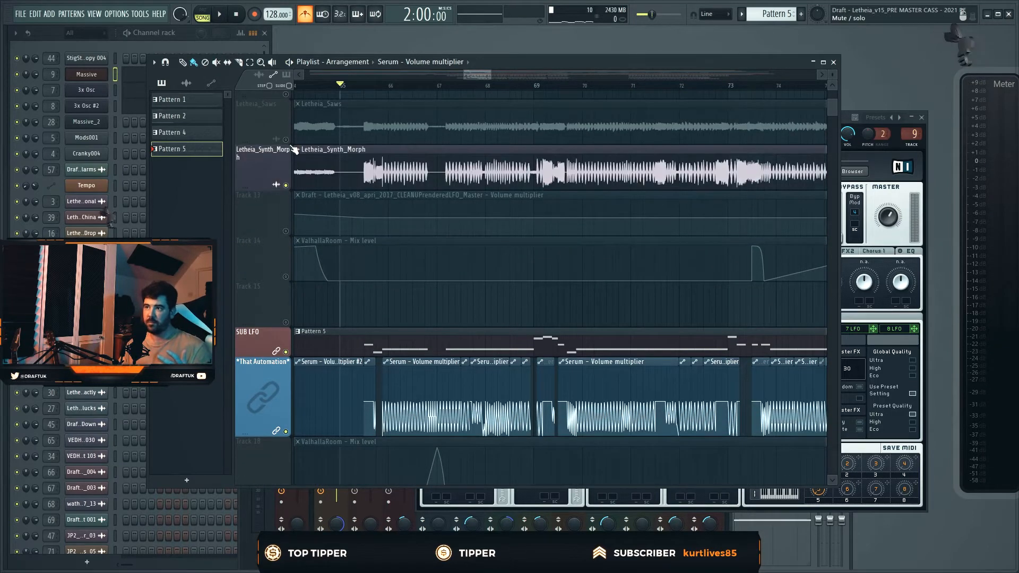
click(287, 141)
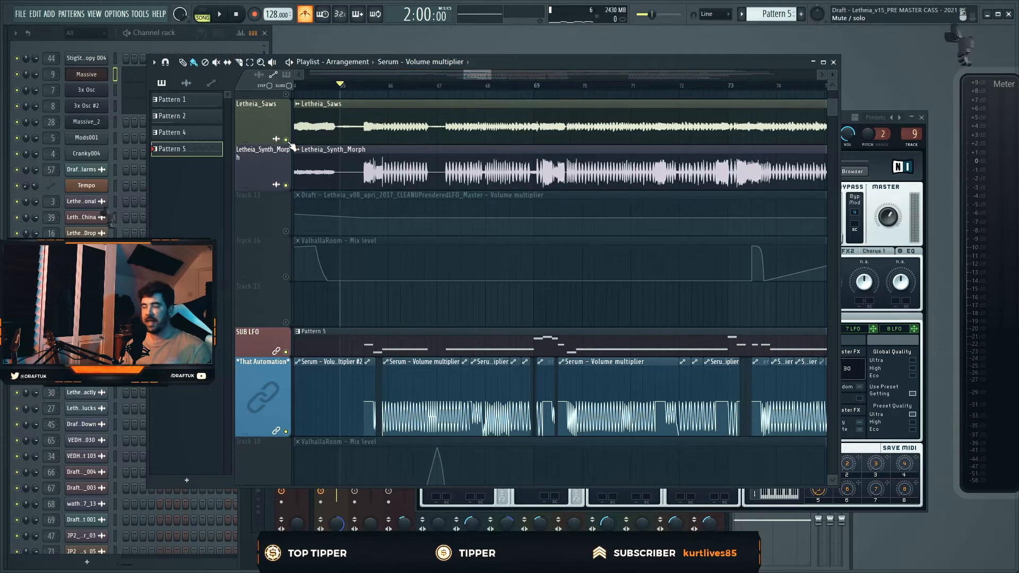
click(366, 87)
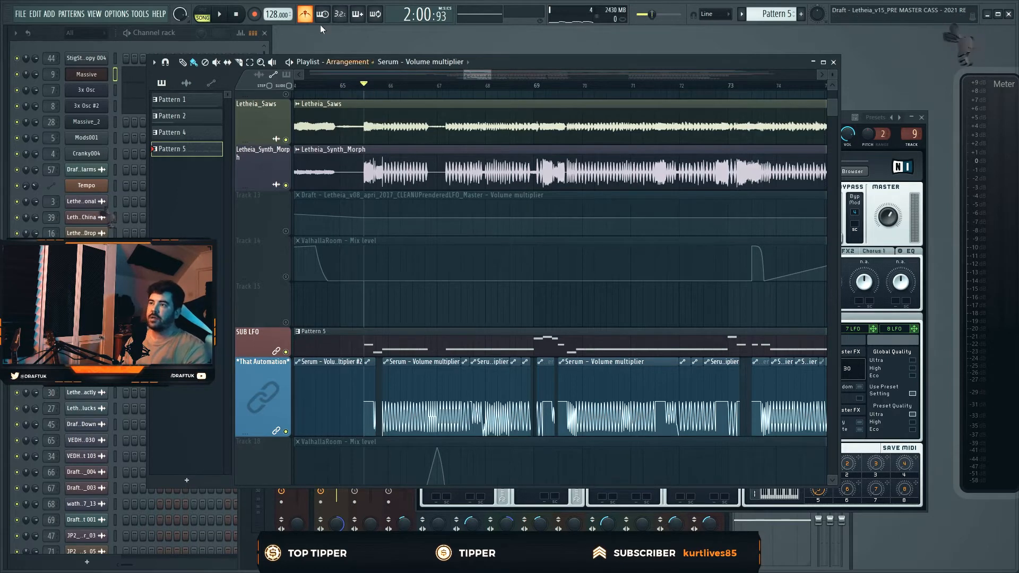
click(309, 15)
Unmute the saws, morph, arps and SYNTH BUS mixer tracks, and play the combined layers from just before bar 66.
key(space)
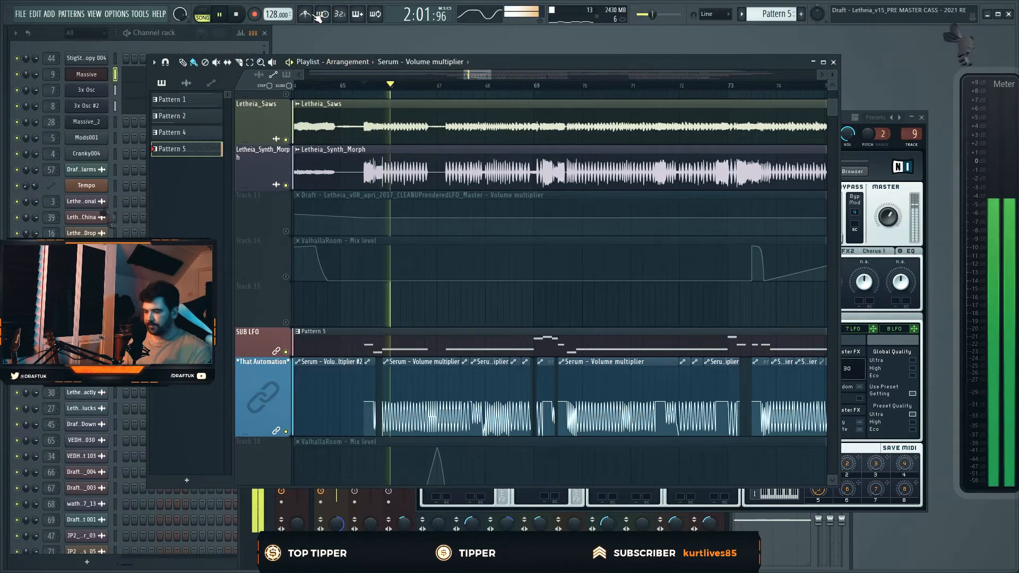
key(space)
key(F9)
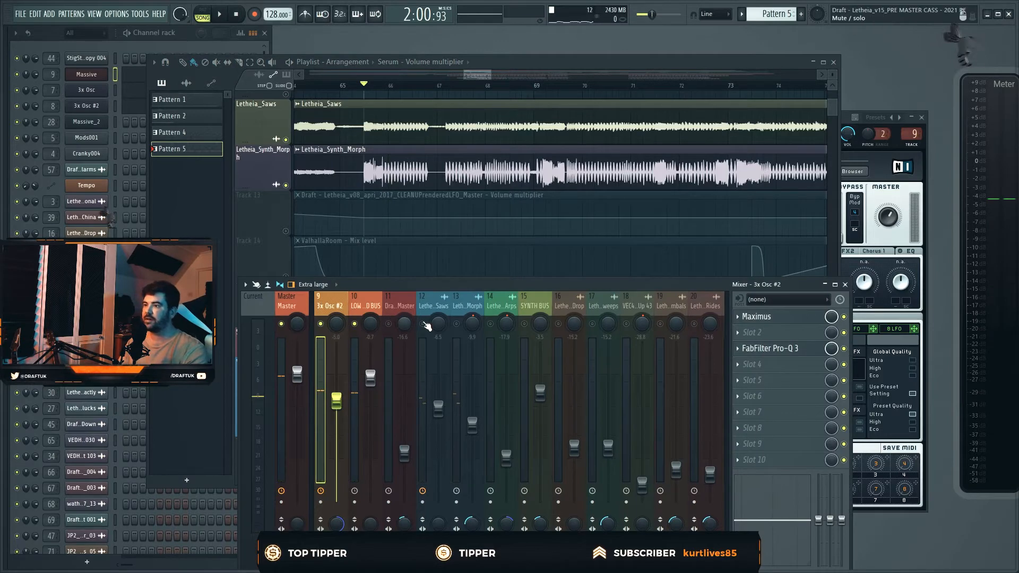
click(423, 323)
click(455, 323)
click(489, 323)
click(523, 323)
key(space)
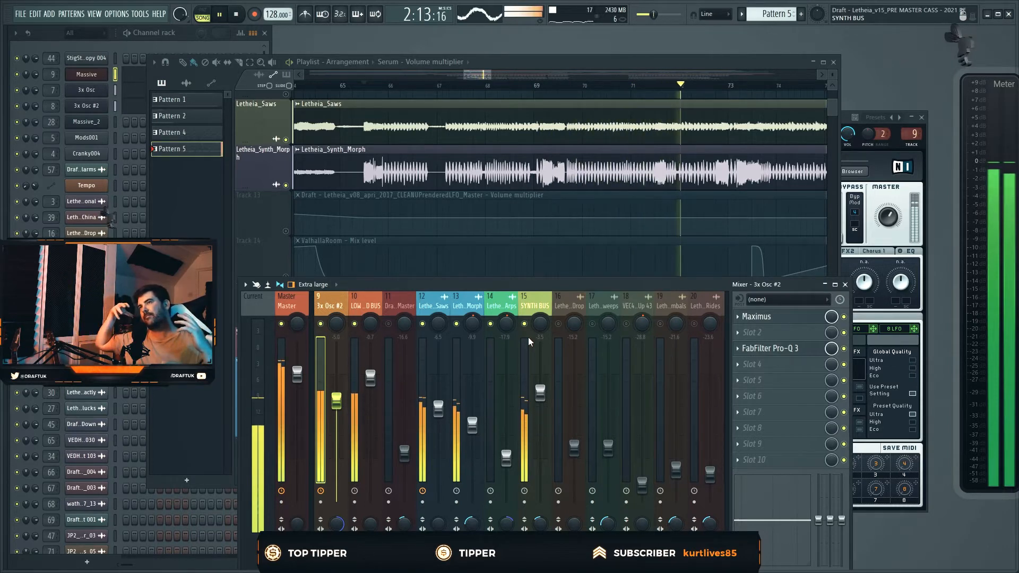
key(space)
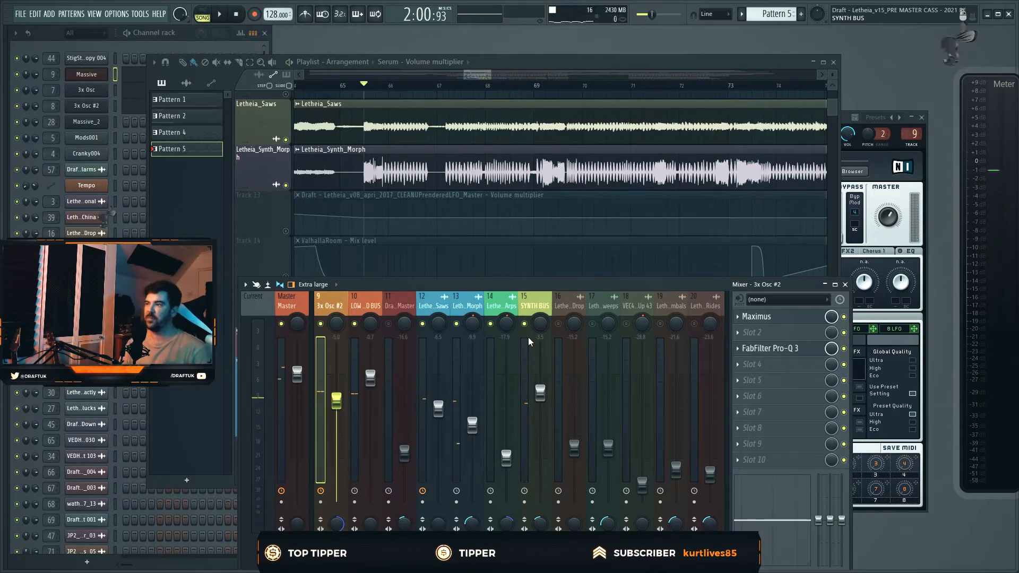
Re-enable all mixer and playlist tracks, and start the full arrangement from just before bar 66.
right_click(423, 323)
right_click(422, 324)
right_click(285, 186)
right_click(286, 185)
key(space)
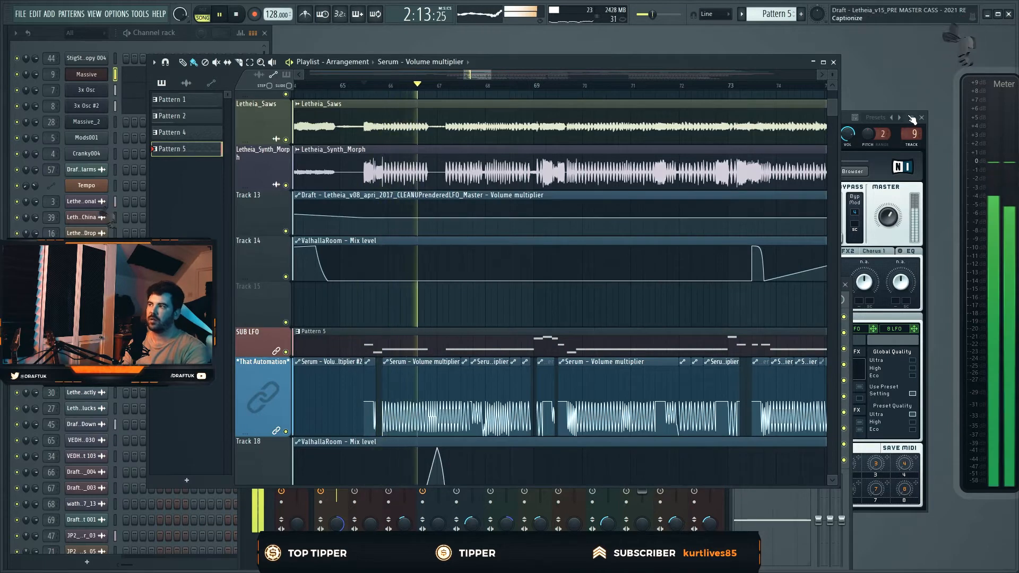
Lower the SYNTH BUS mixer track's volume during playback, and return to the playlist with playback stopped.
key(F5)
drag(539, 393, 539, 415)
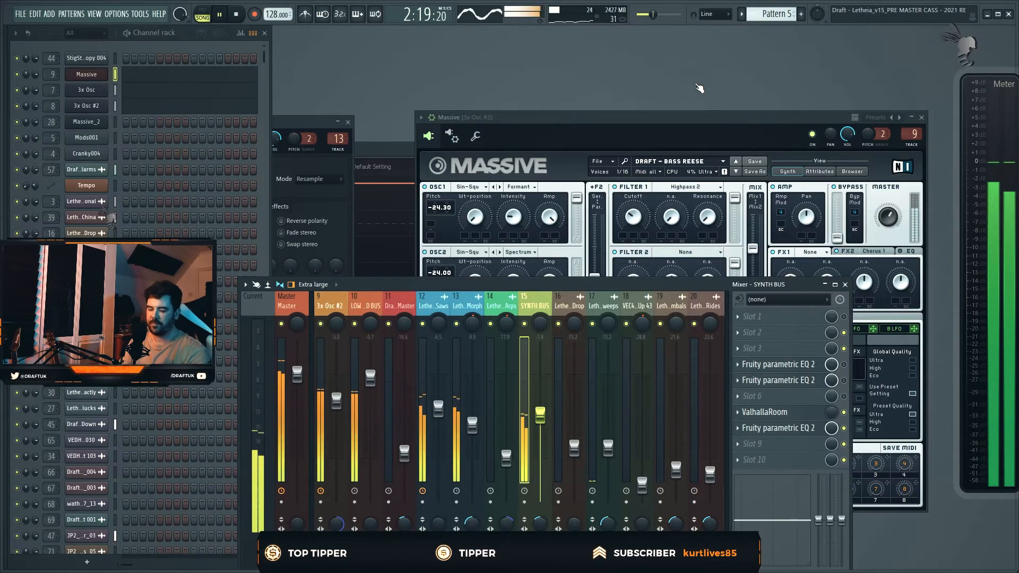
key(F5)
key(space)
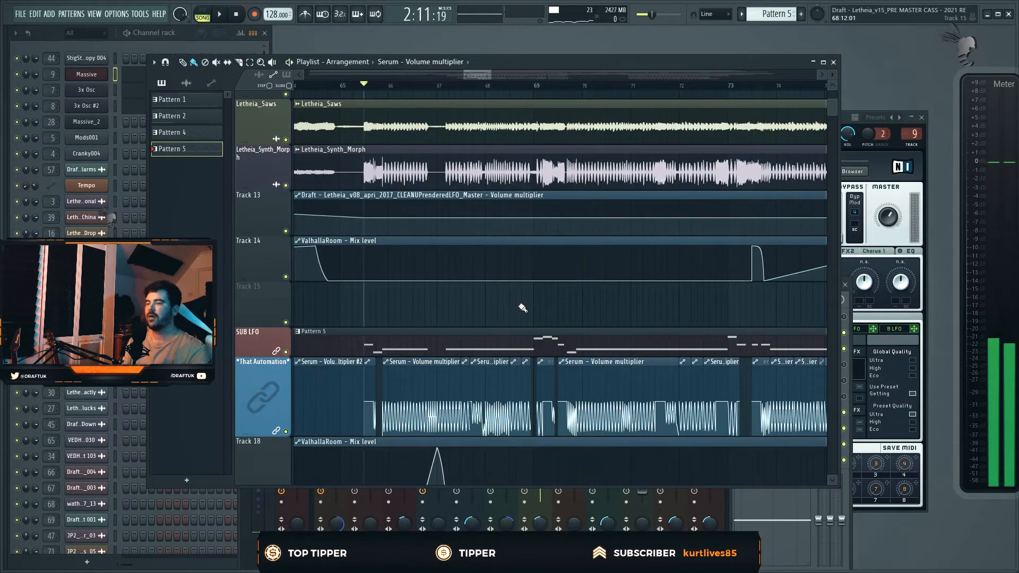
Play the full arrangement from bar 61 into the drop, and stop it.
scroll(522, 308, down, 3)
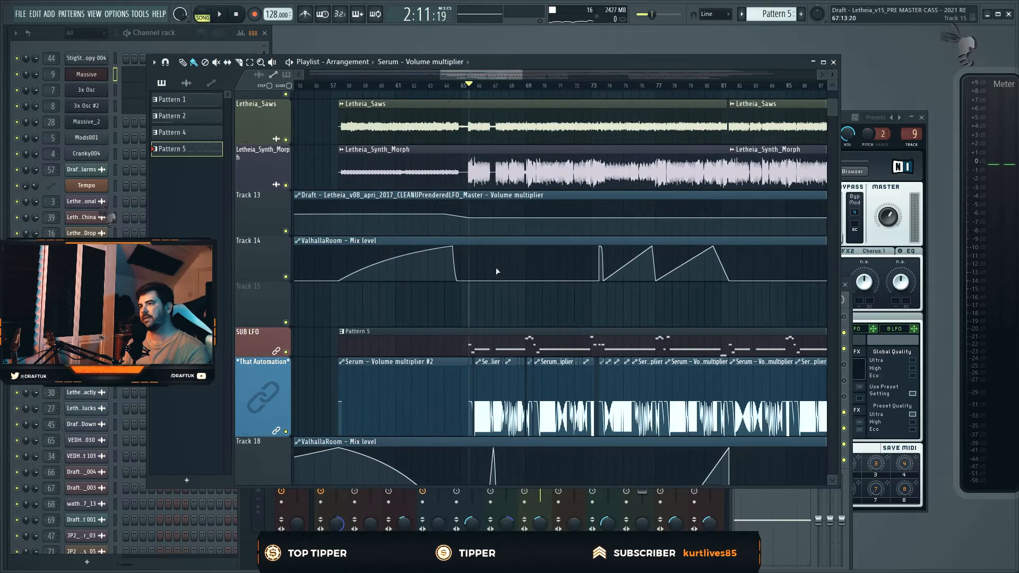
scroll(412, 78, left, 1)
click(419, 86)
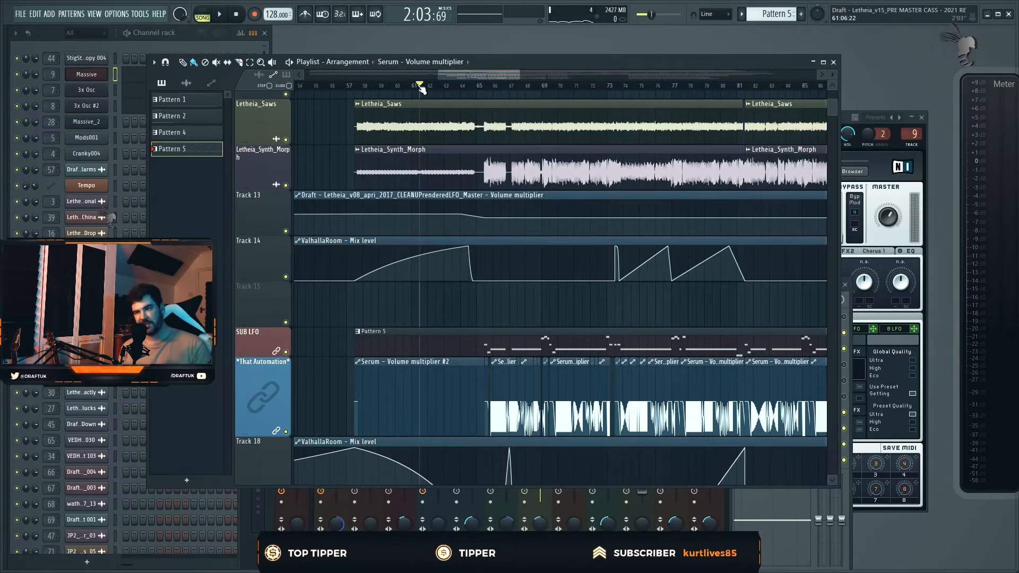
key(space)
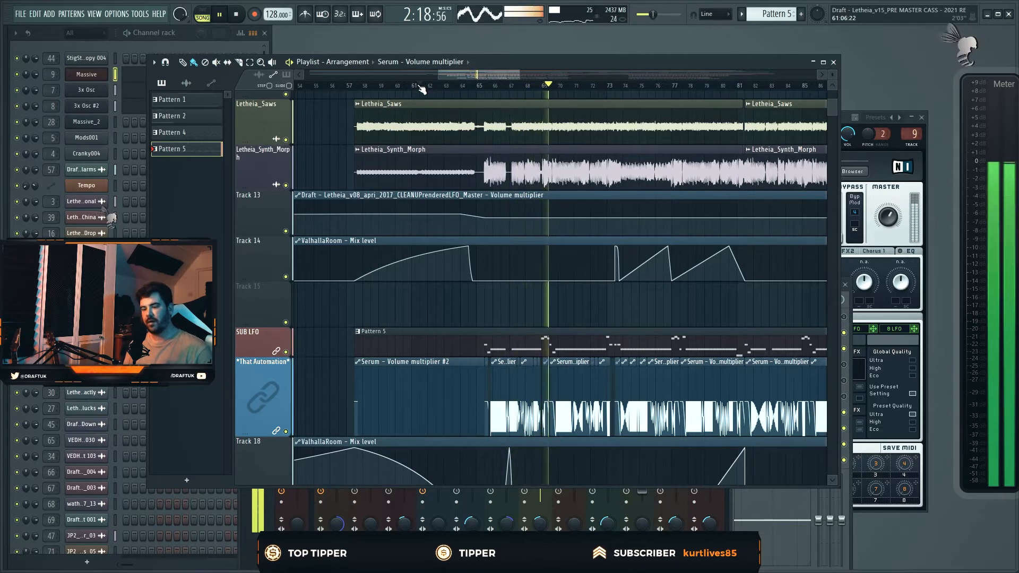
key(space)
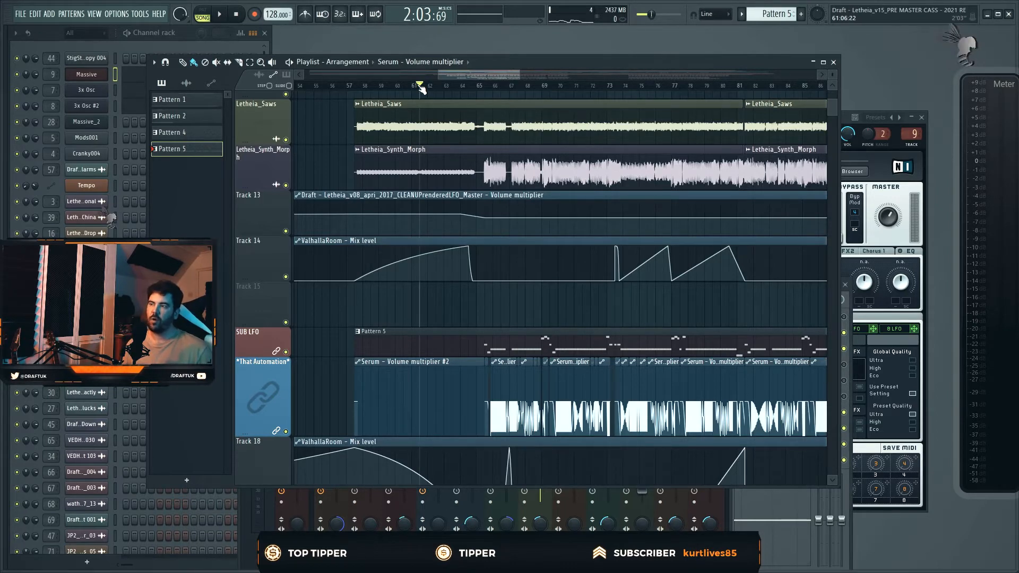
Play the start of the drop briefly from bar 65, and stop it.
click(479, 88)
scroll(481, 91, up, 4)
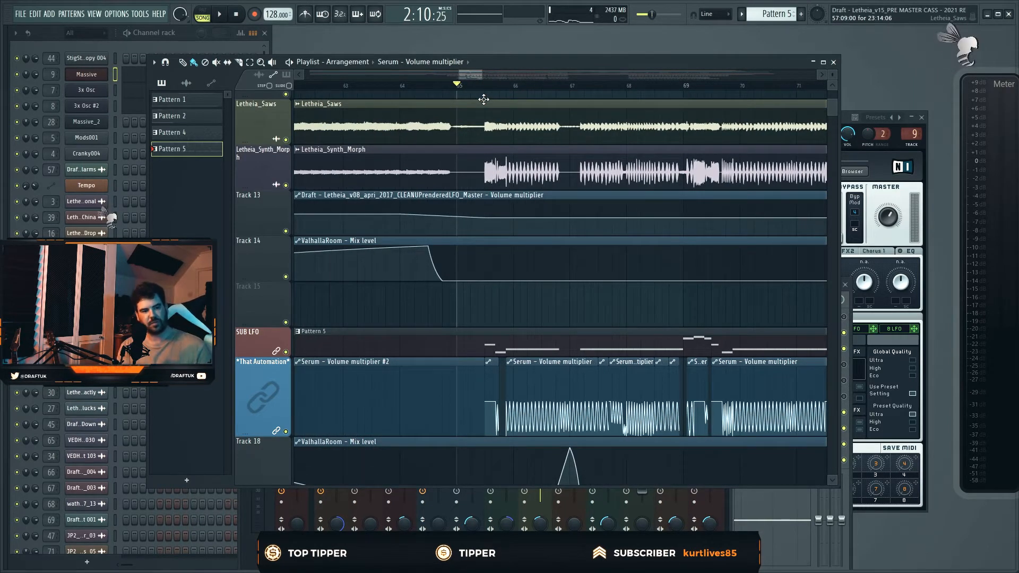
key(space)
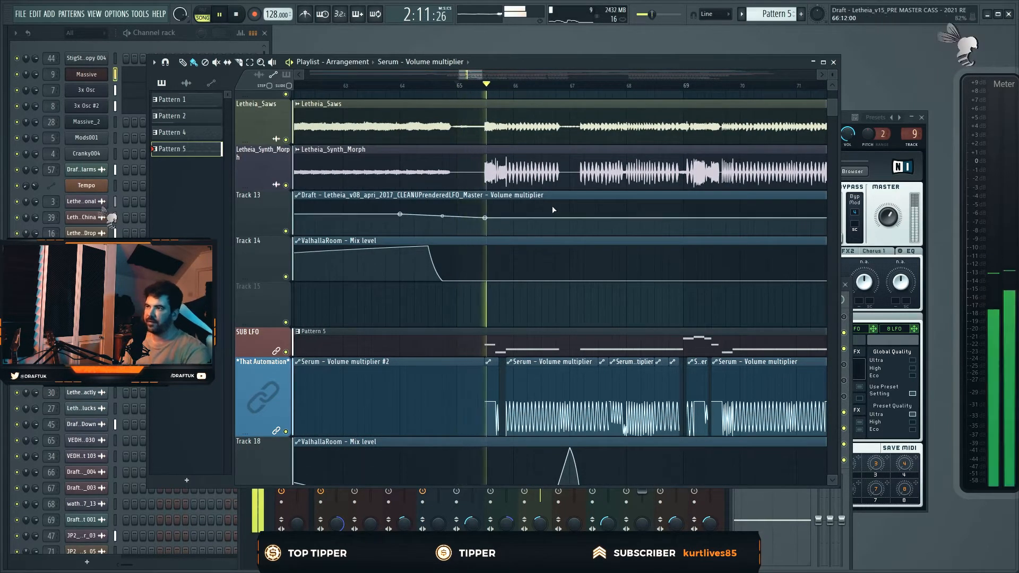
scroll(595, 215, down, 5)
scroll(765, 237, up, 6)
key(space)
Survey the playlist tracks, then view the LFO settings of the Serum volume multiplier clip near bar 66 and close them.
scroll(765, 237, down, 4)
scroll(753, 241, up, 3)
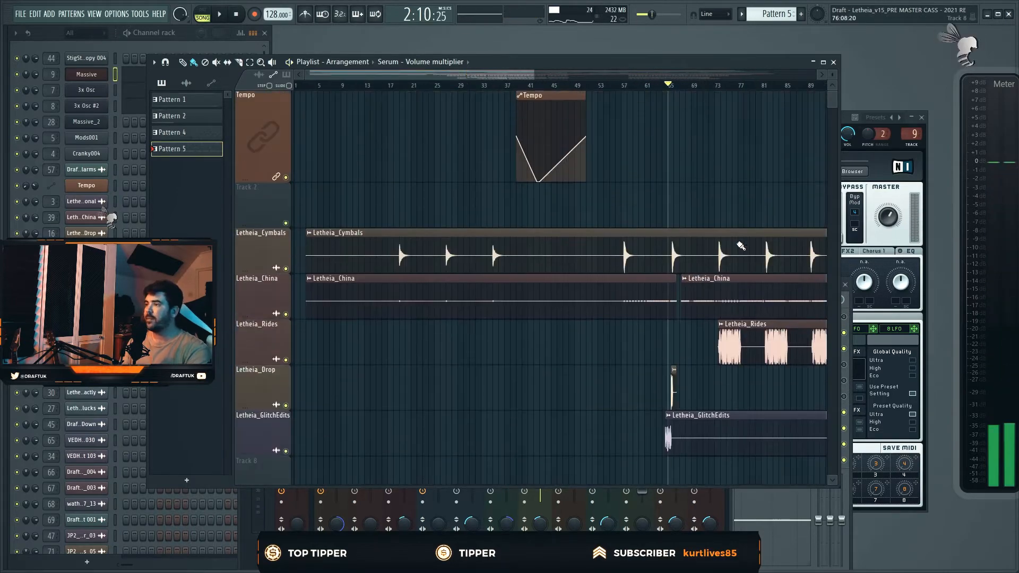
scroll(743, 244, down, 4)
scroll(737, 247, down, 4)
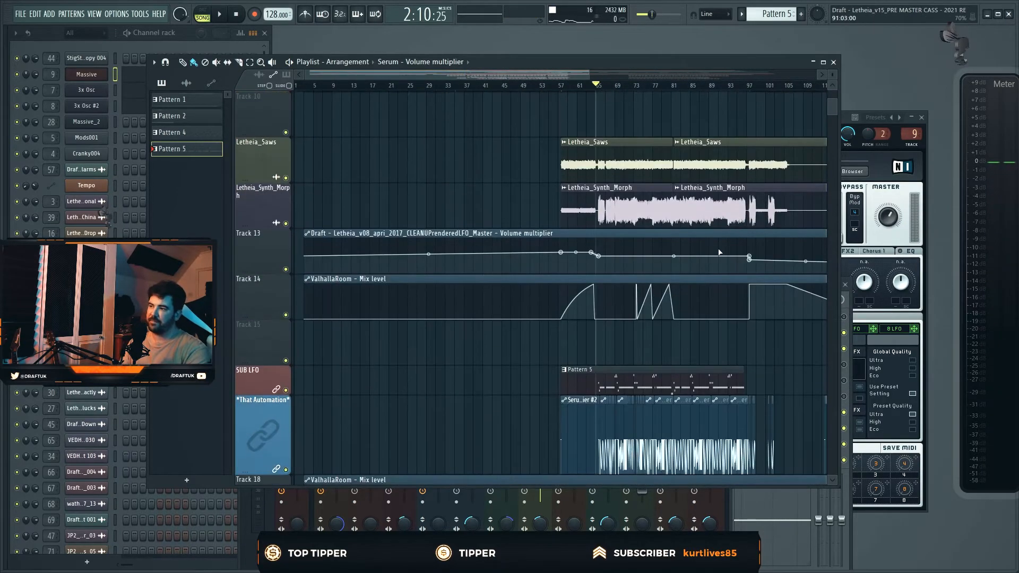
scroll(719, 252, down, 2)
scroll(416, 309, up, 8)
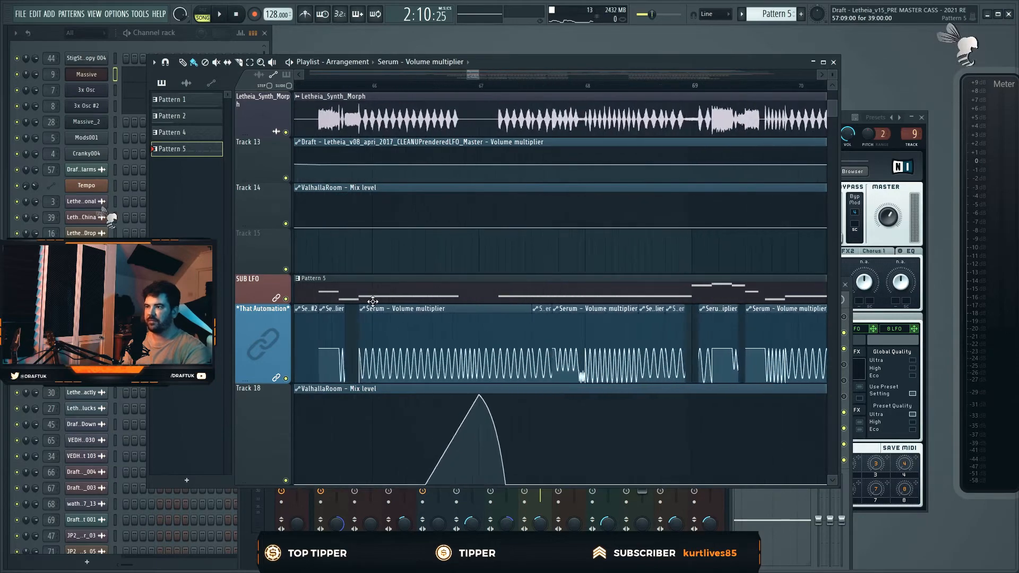
double_click(416, 310)
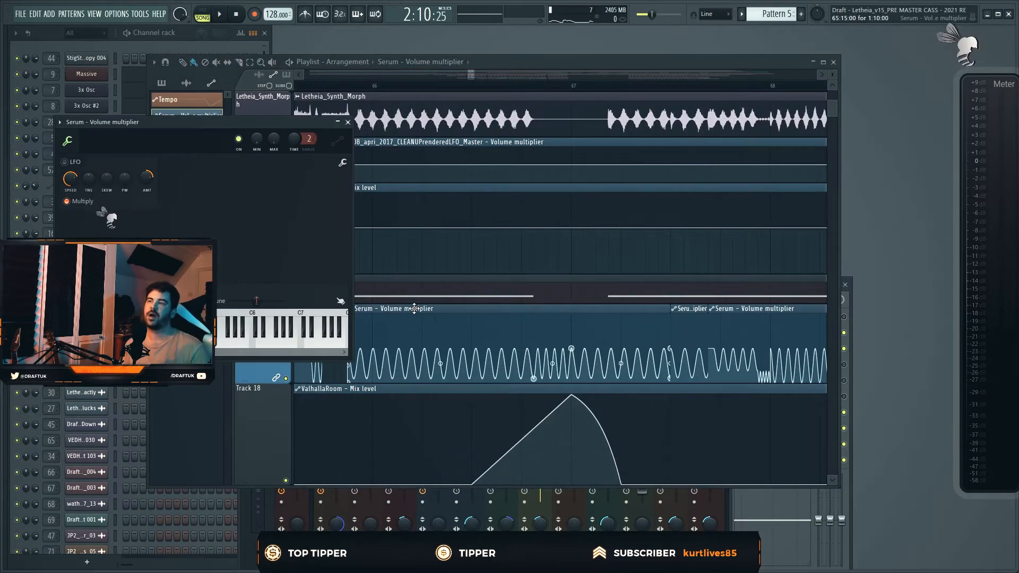
click(348, 122)
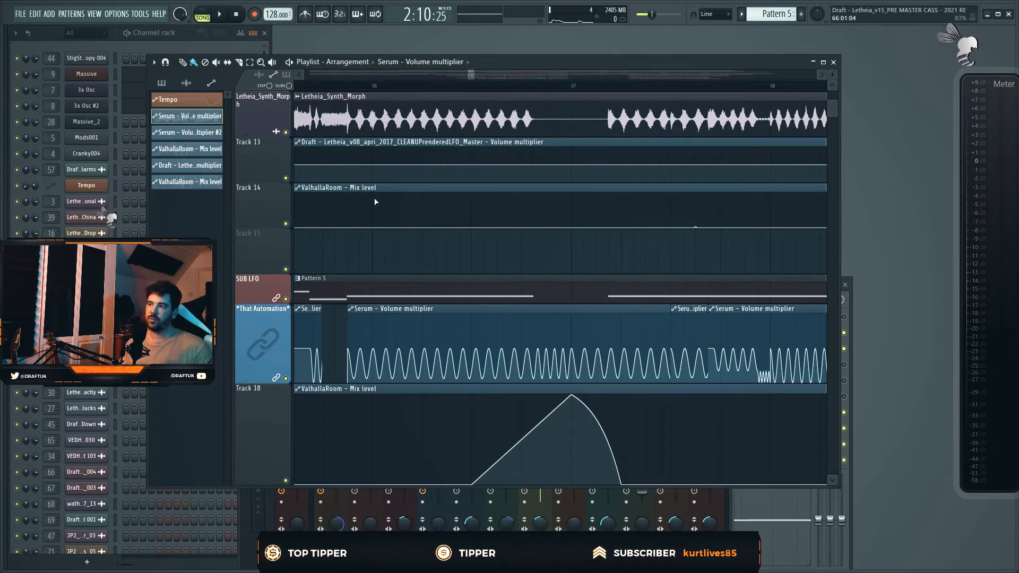
Open Pattern 5's Massive notes in the piano roll, and bring up the Massive channel's plugin settings.
double_click(453, 295)
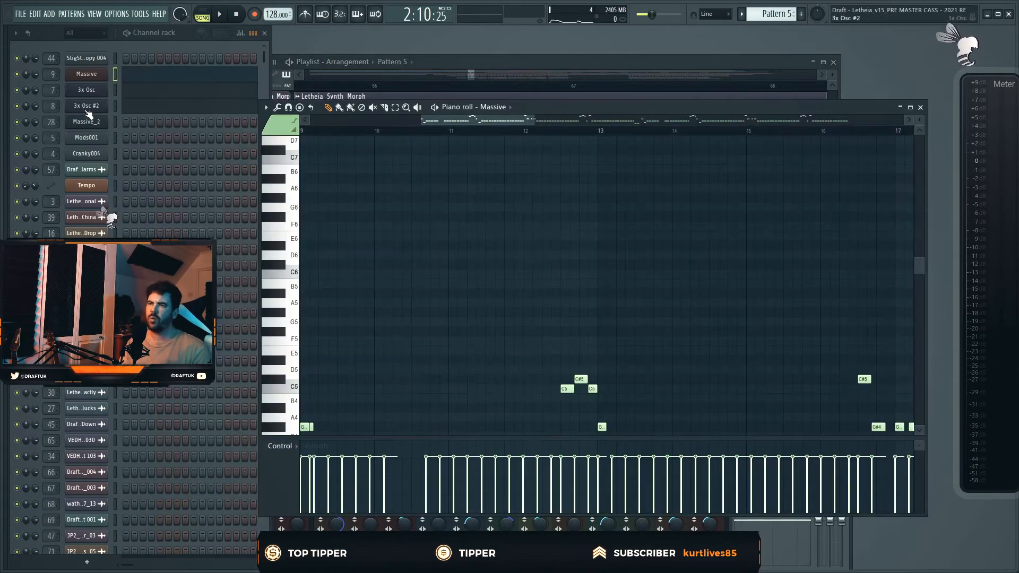
click(84, 76)
click(453, 137)
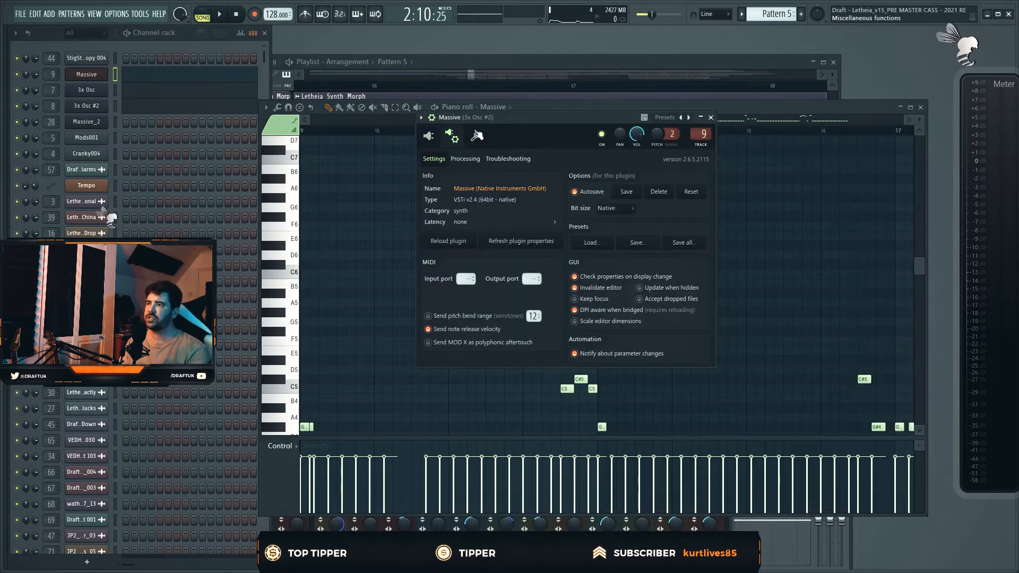
Show the Massive channel's miscellaneous functions, and play briefly while trying its level-adjustment volume knob.
drag(483, 121, 466, 115)
click(456, 130)
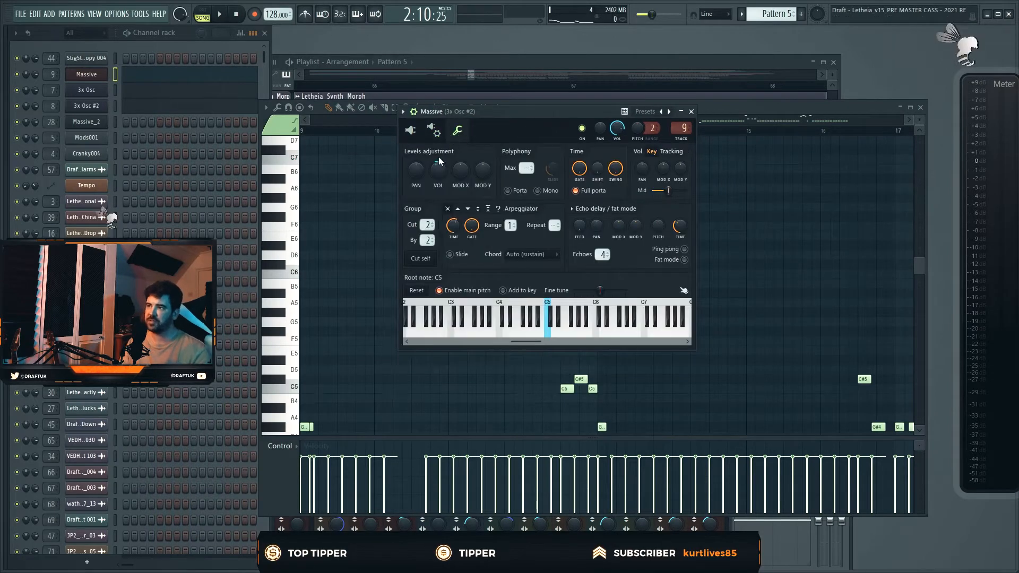
key(space)
drag(439, 166, 437, 166)
key(space)
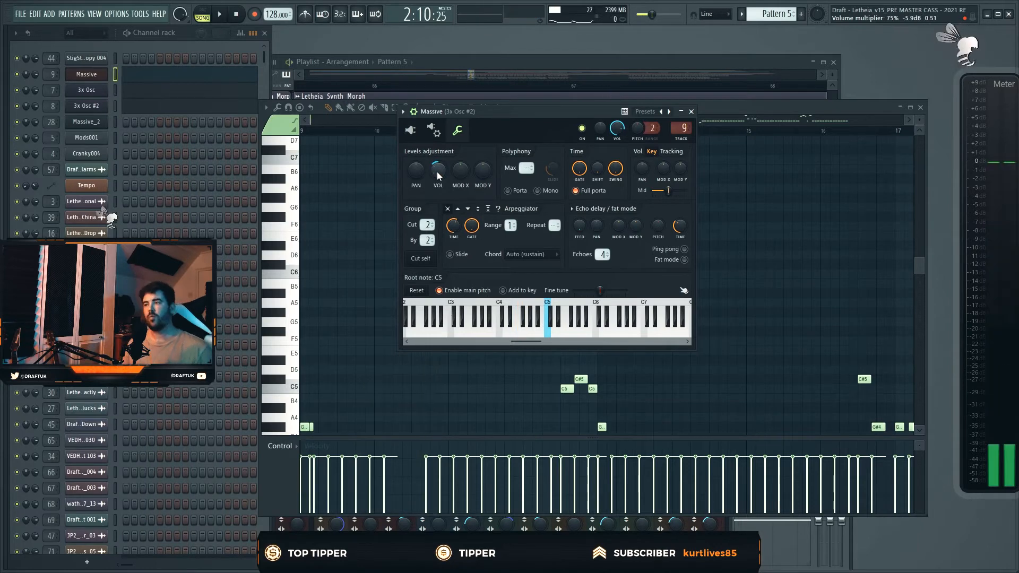
Move the song position to bar 67 on the Serum volume multiplier clip, then view the Massive channel's volume multiplier there and close its window.
click(477, 79)
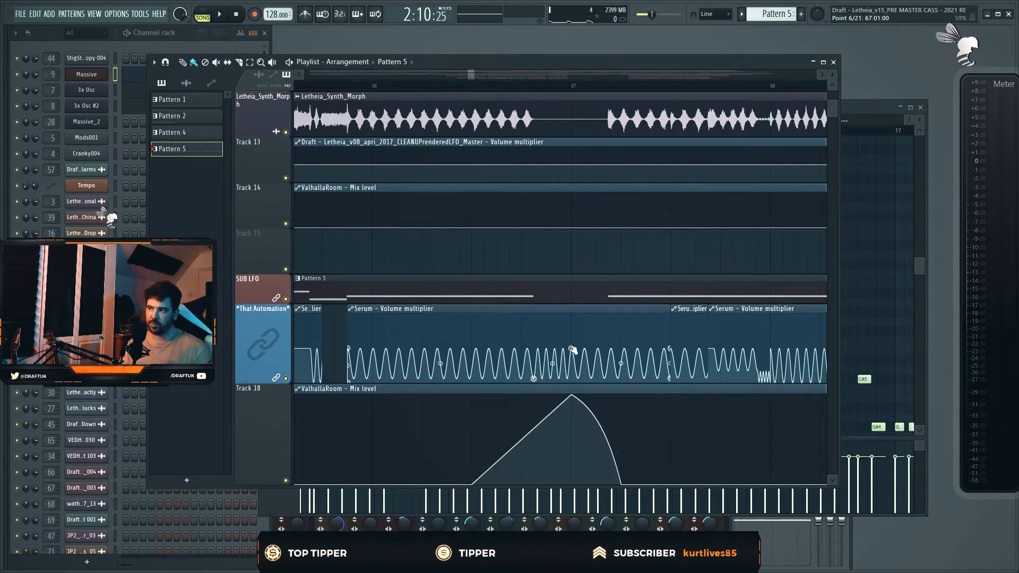
click(571, 85)
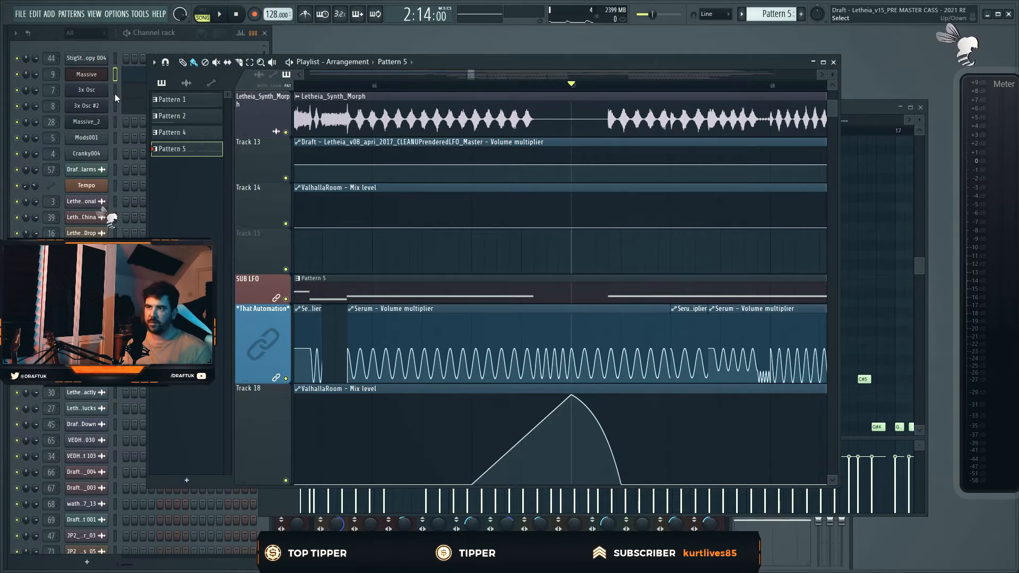
click(86, 74)
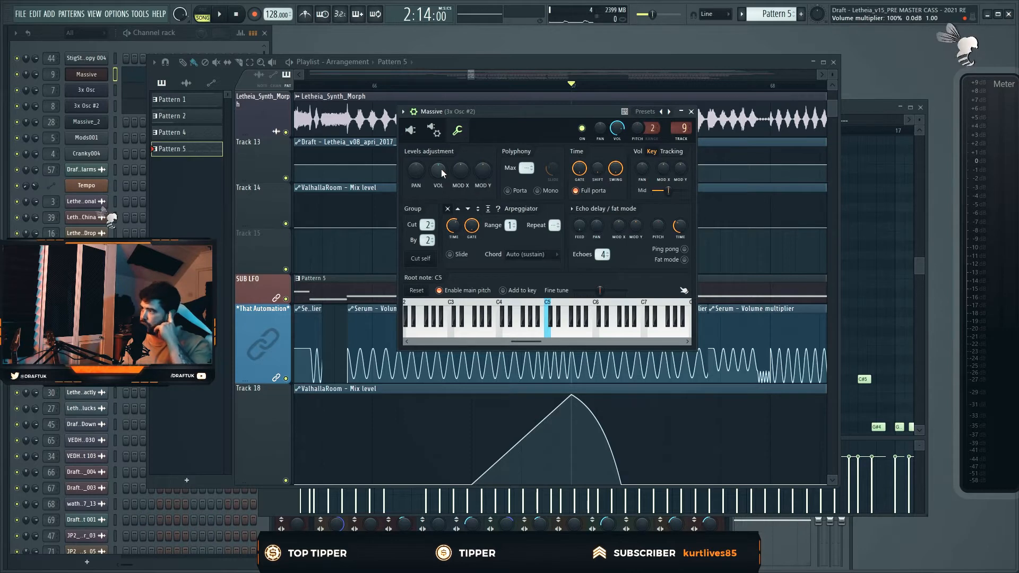
click(690, 111)
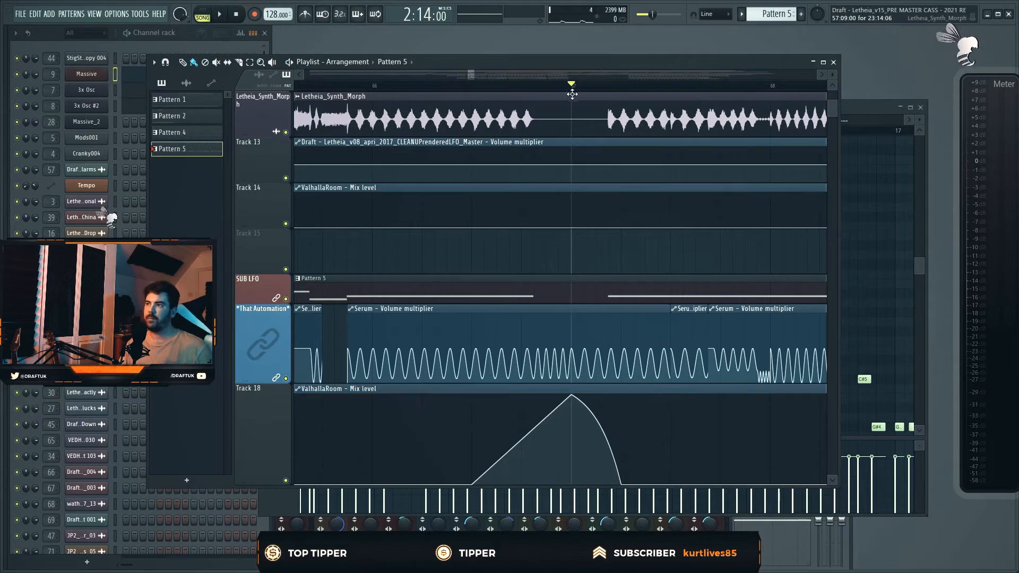
Inspect the tension leading to the bar 67 point of the Serum volume multiplier clip, and keep that point's mode as Wave.
scroll(456, 149, down, 5)
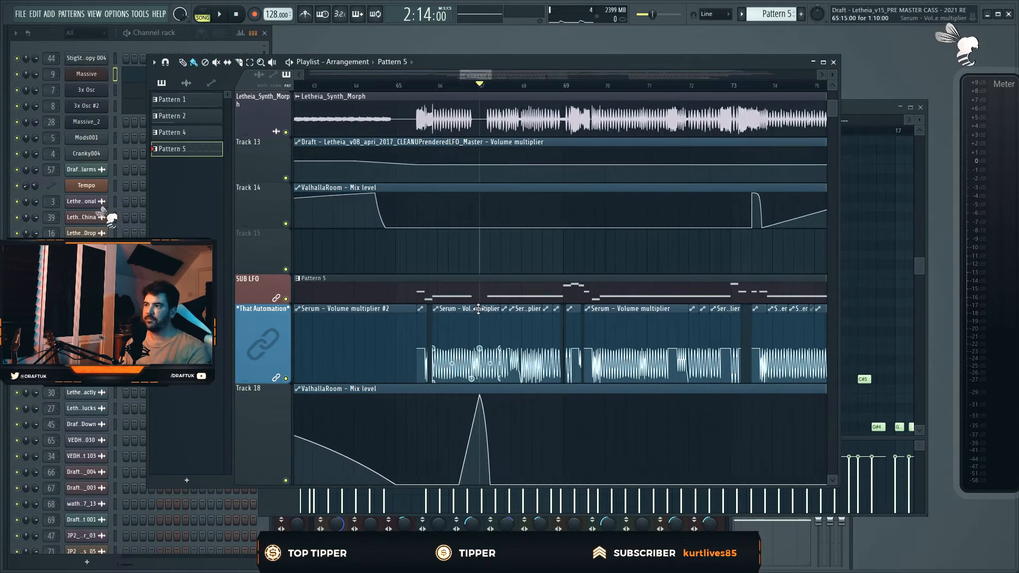
scroll(471, 313, down, 2)
scroll(474, 320, up, 7)
scroll(513, 312, up, 3)
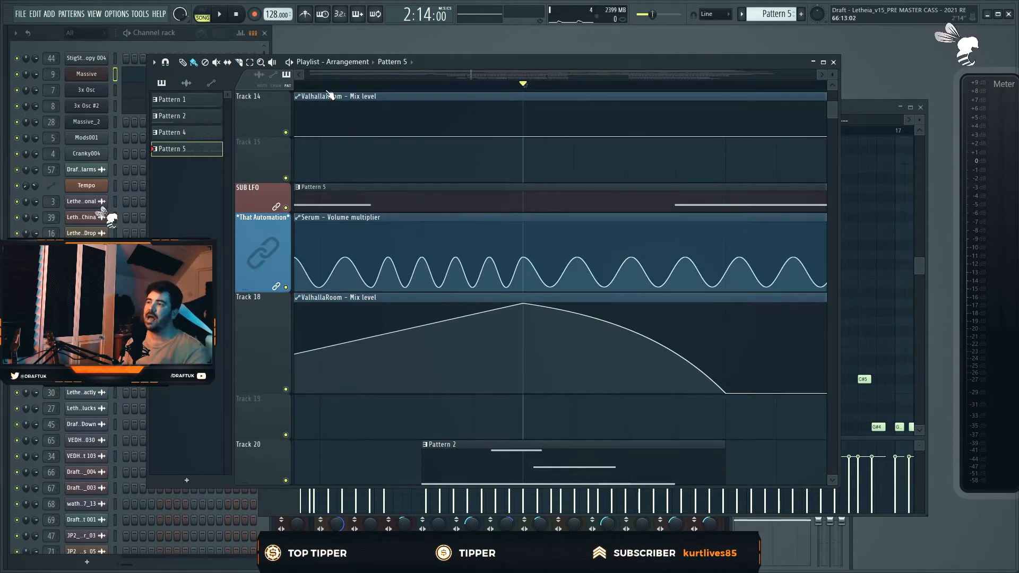
scroll(520, 259, down, 5)
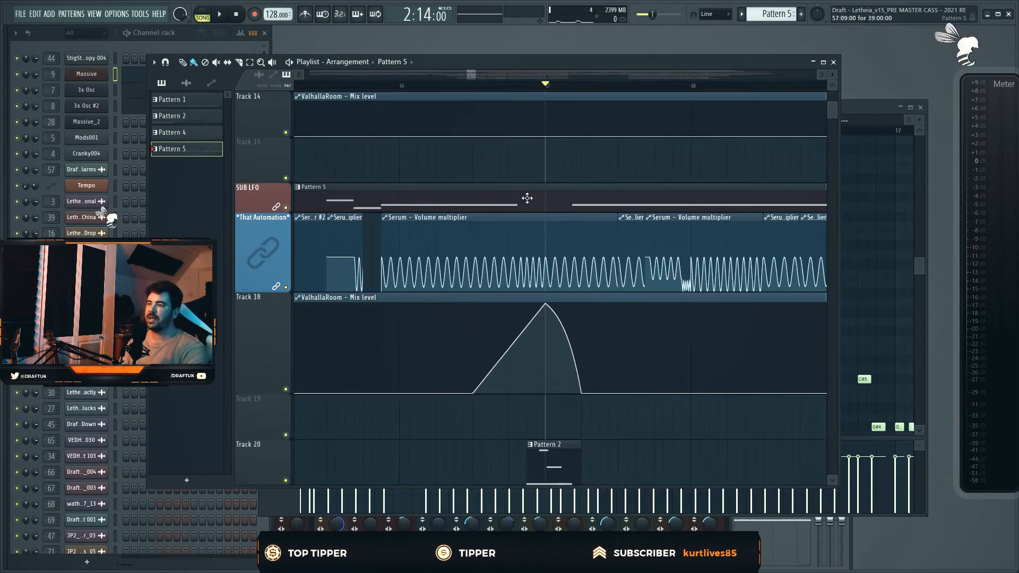
scroll(499, 252, up, 5)
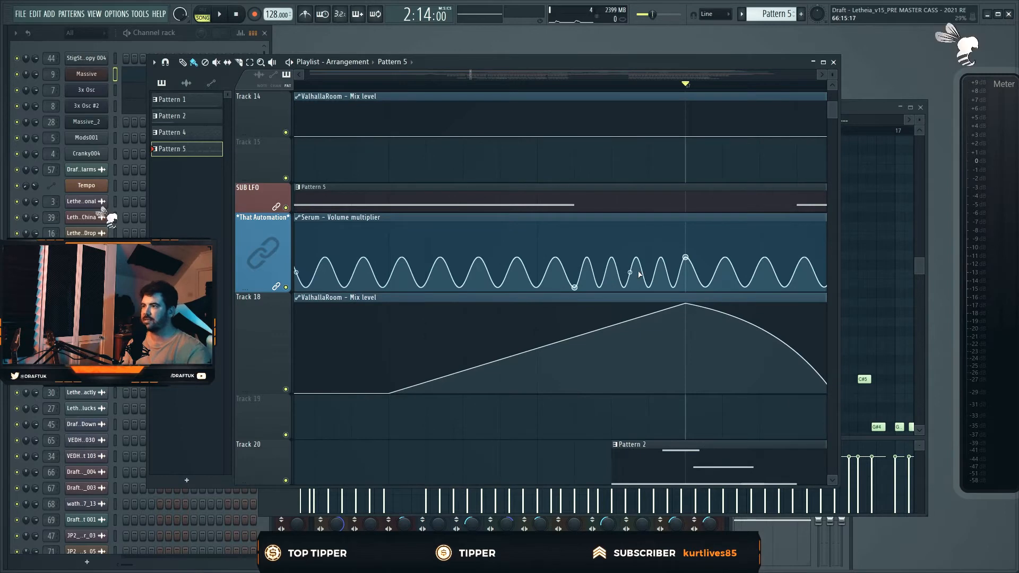
drag(632, 272, 630, 270)
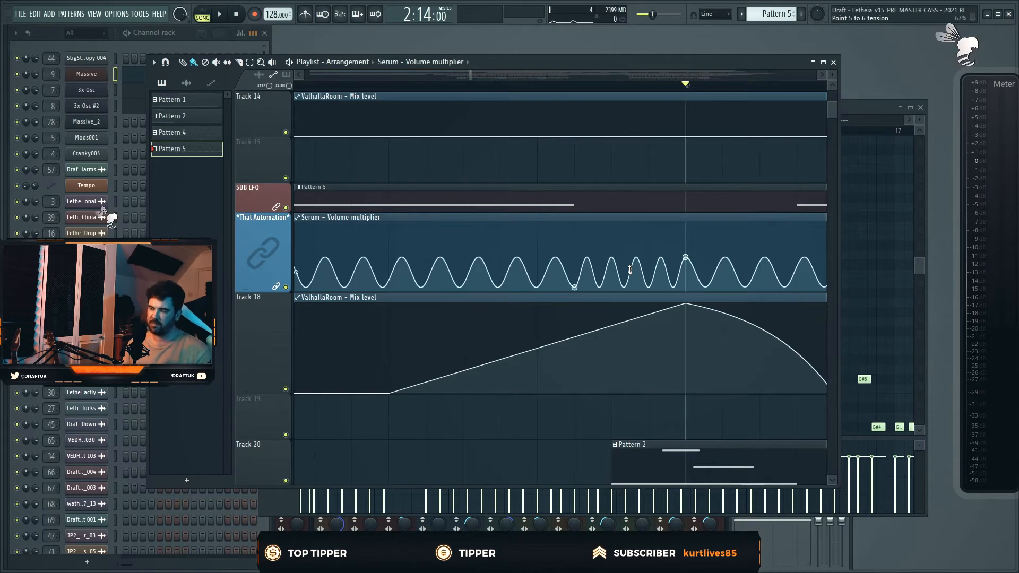
right_click(685, 258)
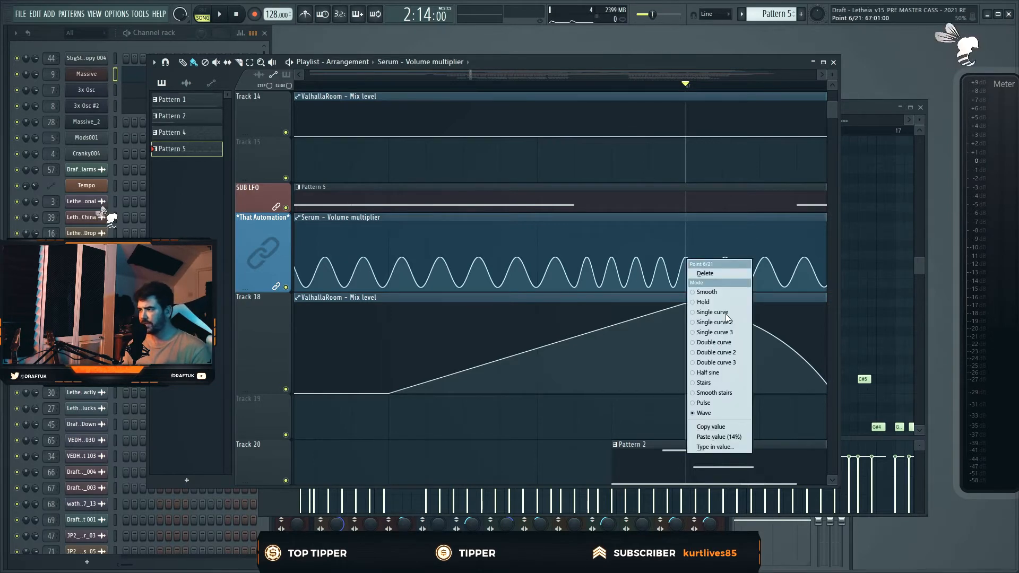
click(726, 412)
Survey the playlist around the drop, from the sub LFO automation and the saw and morph layers to the pads, sweeps and hats.
scroll(609, 229, down, 4)
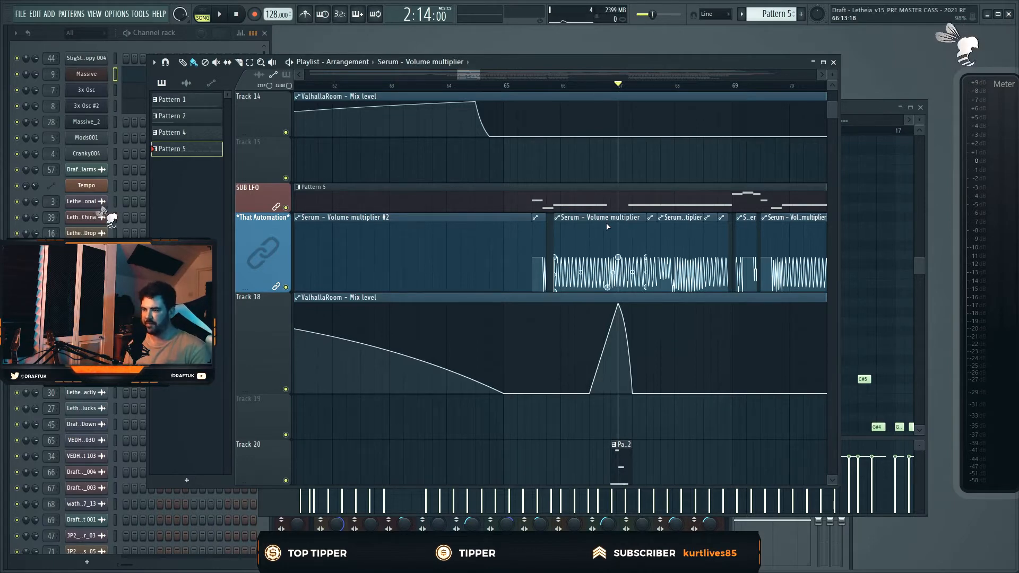
scroll(615, 223, up, 1)
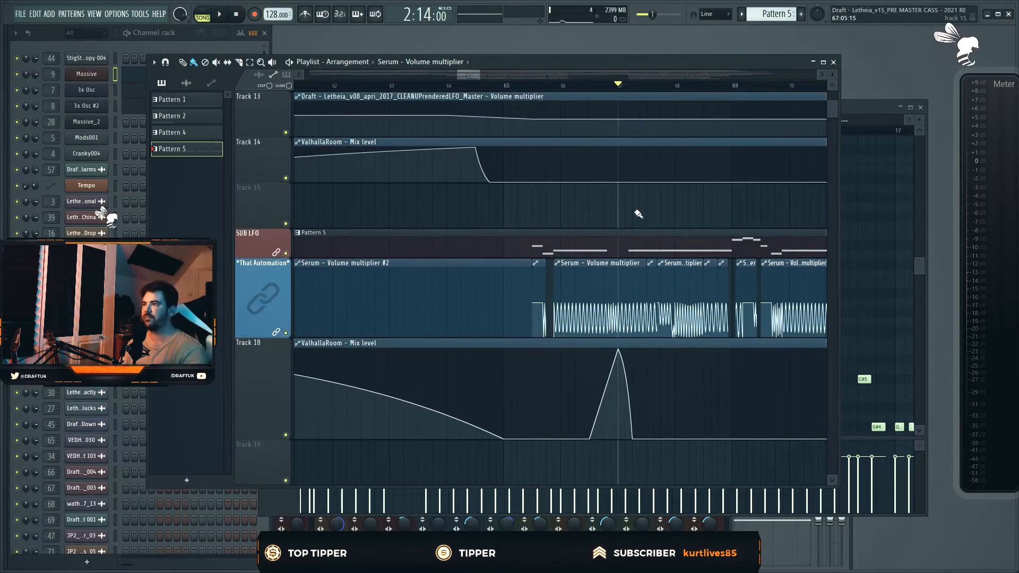
scroll(641, 216, down, 2)
scroll(681, 217, up, 3)
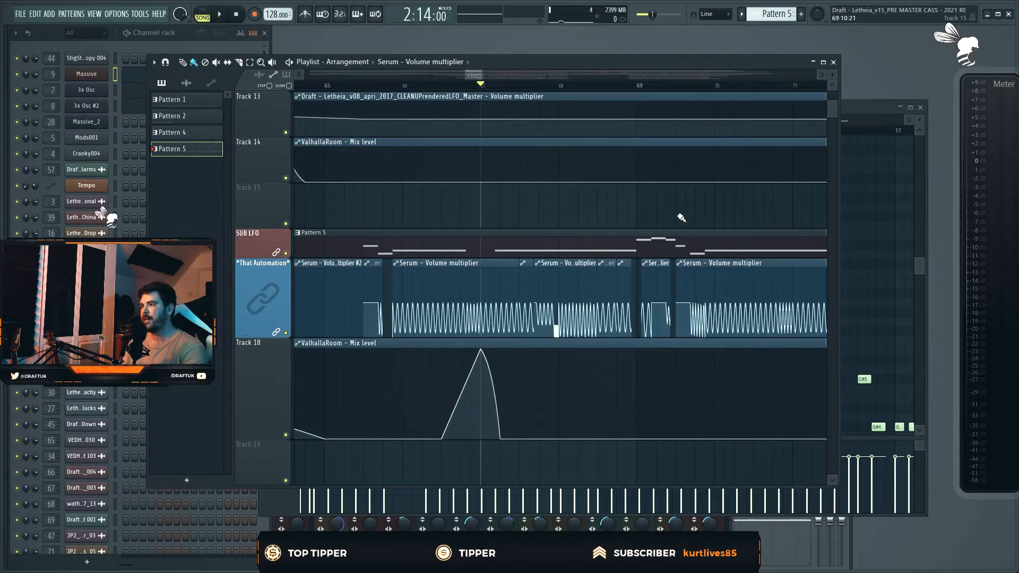
scroll(638, 226, up, 2)
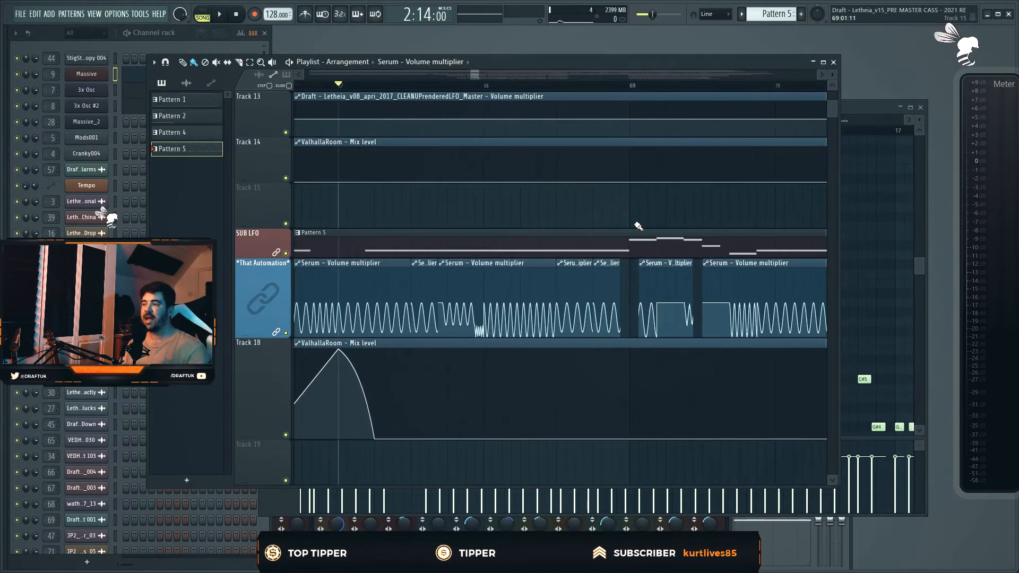
scroll(638, 226, down, 2)
scroll(641, 225, up, 6)
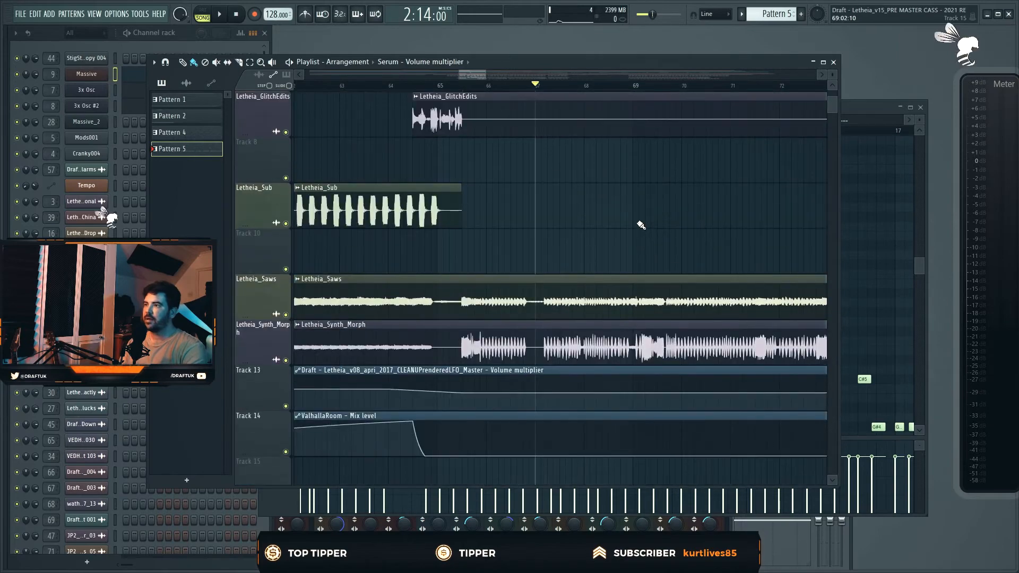
scroll(641, 225, up, 3)
scroll(641, 224, down, 6)
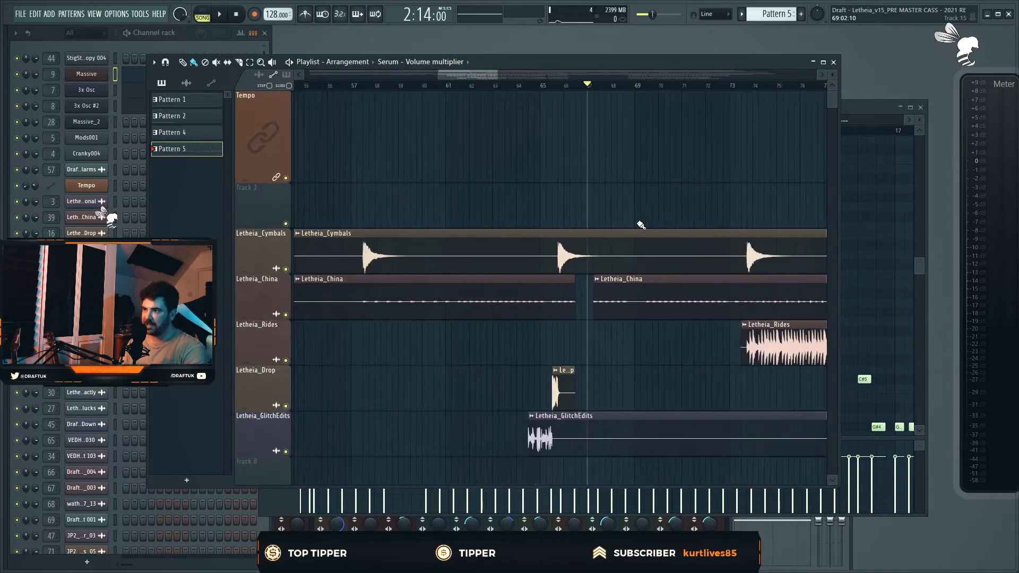
scroll(641, 224, down, 7)
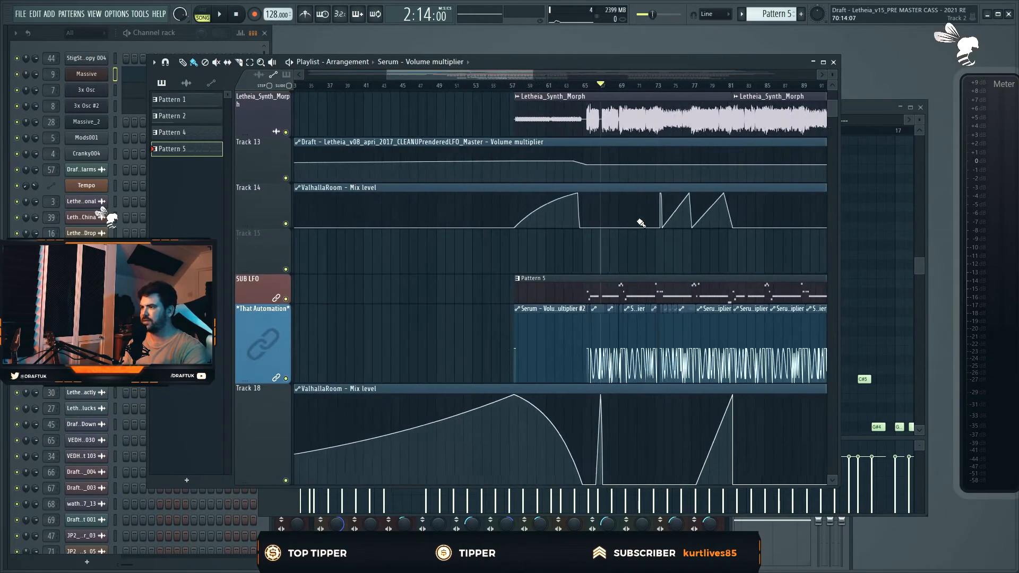
scroll(638, 220, up, 3)
scroll(639, 220, down, 5)
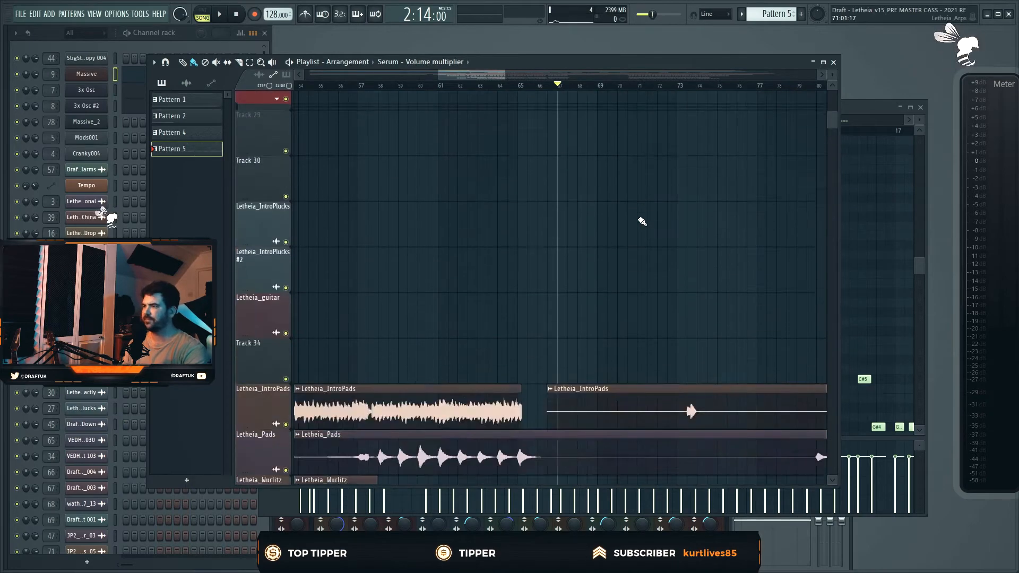
scroll(640, 209, down, 6)
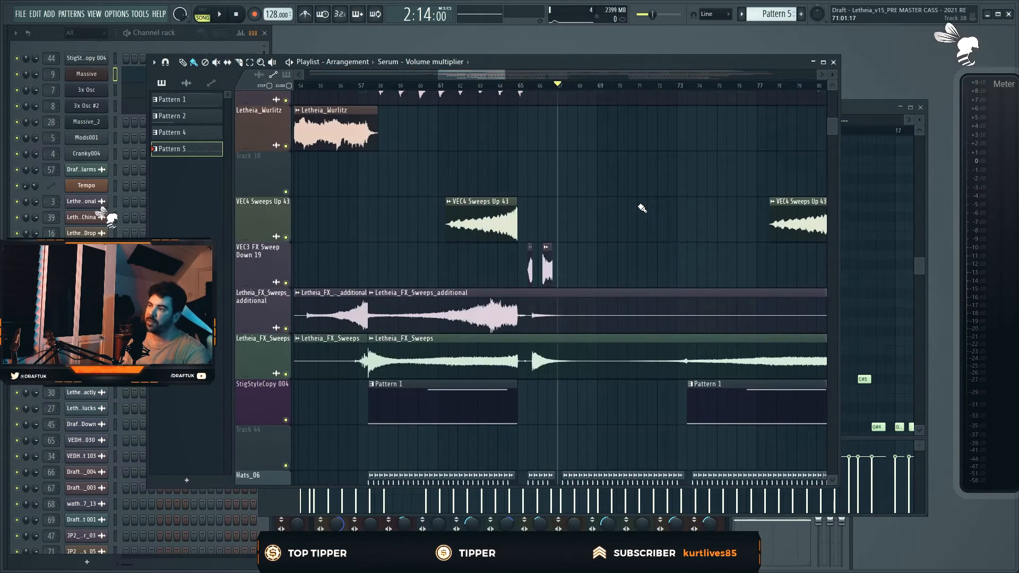
scroll(587, 188, down, 6)
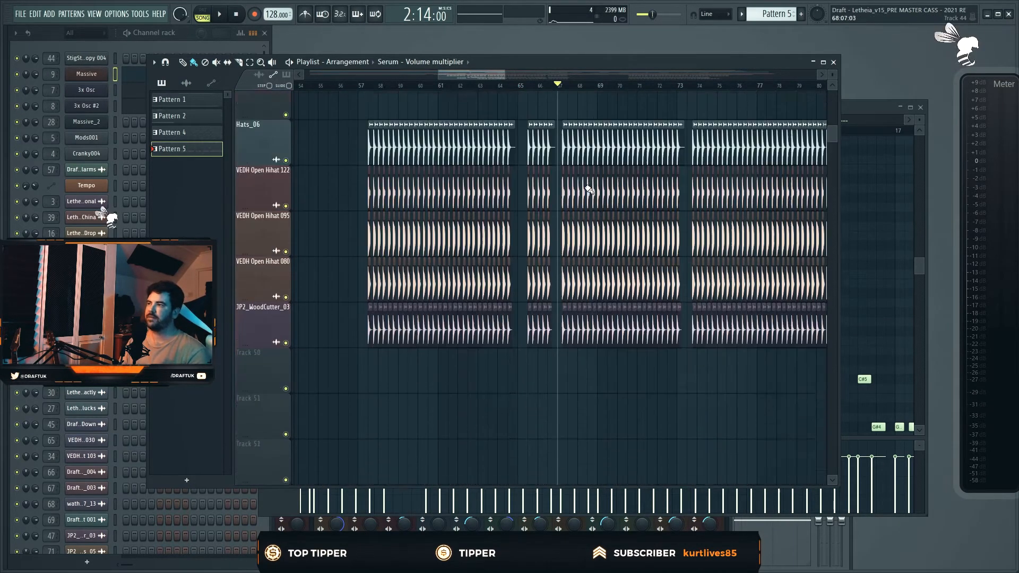
Open the SHD3Kick012 kick clip's channel settings from the playlist, and bring up the mixer.
scroll(589, 189, up, 2)
scroll(589, 189, up, 4)
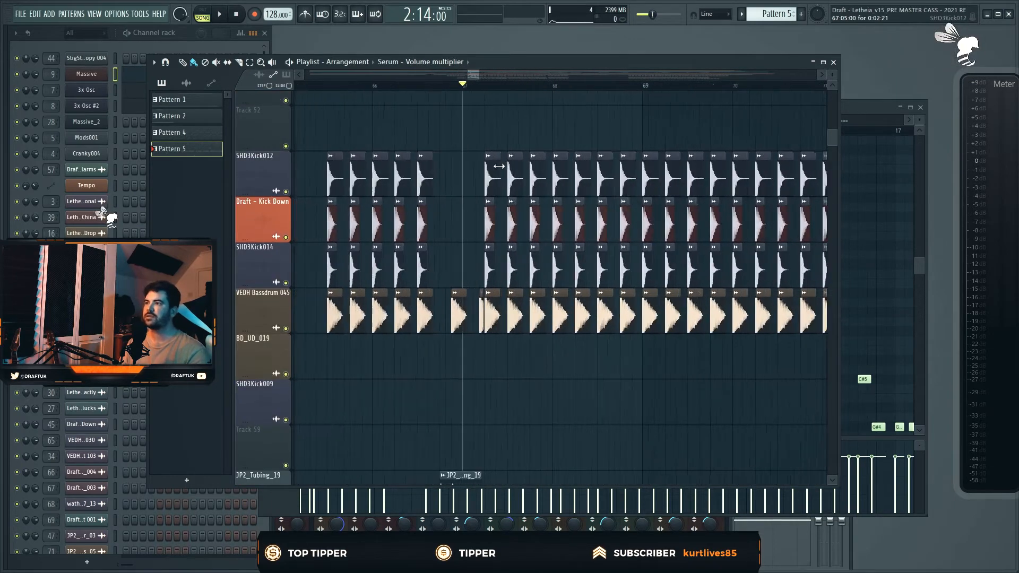
double_click(493, 170)
key(F9)
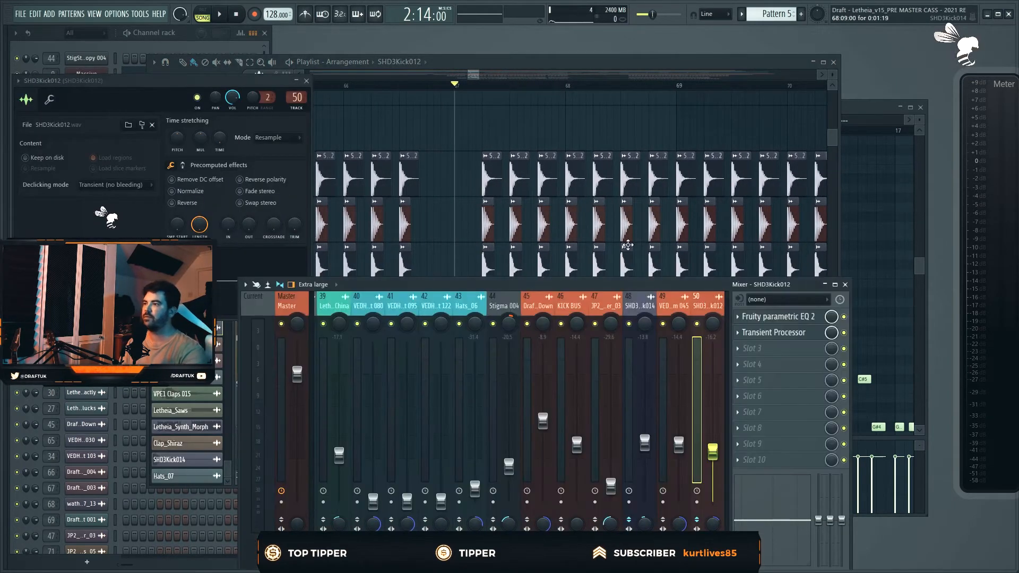
Browse the mixer tracks across the pads, melody, hats, kick and snare groups to examine their routing and effects.
click(535, 308)
key(Right)
key(Right)
key(Right)
key(Right)
key(Right)
key(Right)
key(Right)
key(Right)
key(Right)
key(Right)
key(Right)
key(Right)
key(Right)
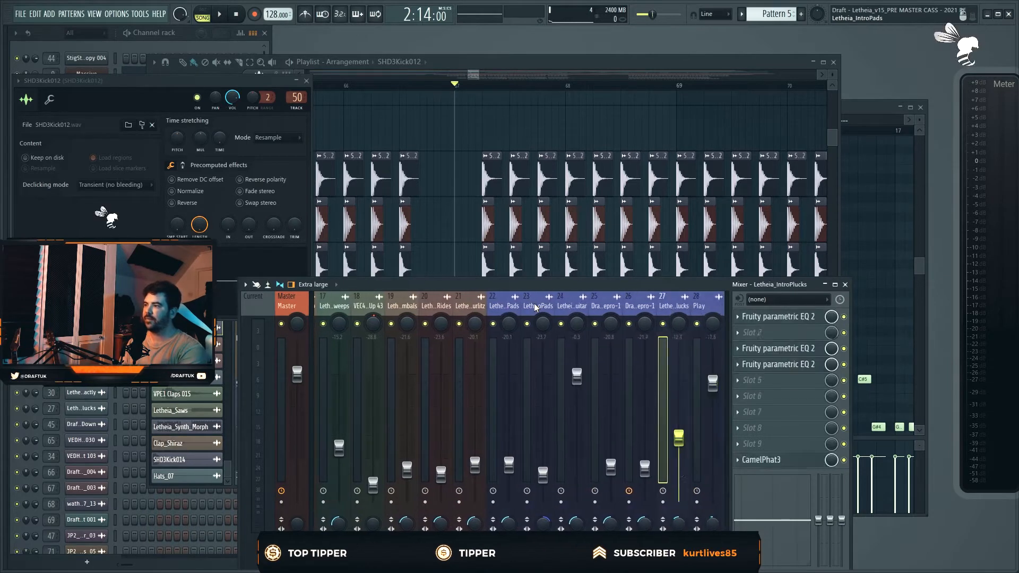
key(Right)
key(Right)
key(Right)
key(Right)
key(Right)
key(Right)
key(Right)
key(Right)
key(Right)
key(Right)
key(Right)
key(Right)
key(Right)
key(Right)
key(Right)
key(Right)
key(Right)
key(Right)
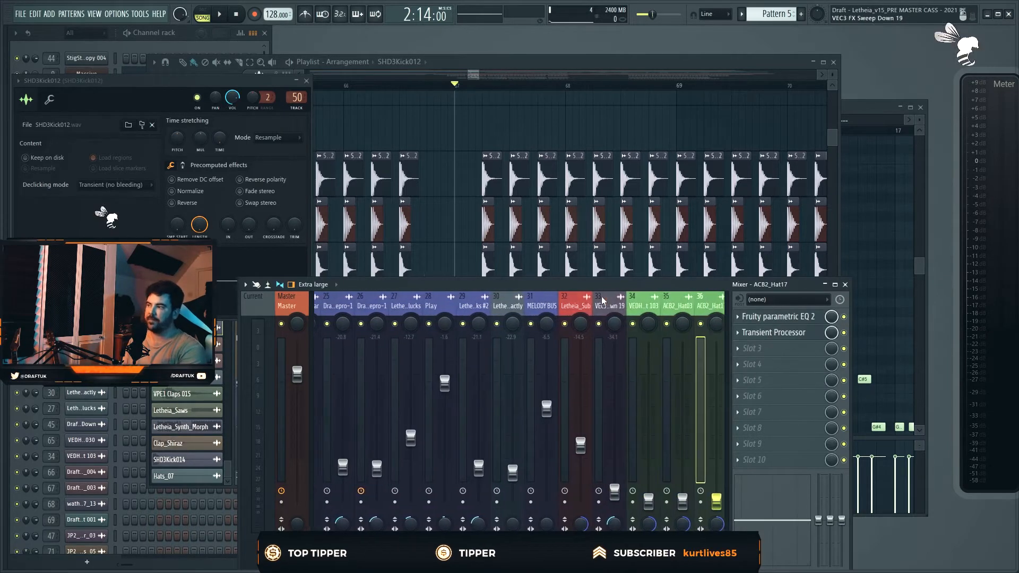
scroll(605, 302, down, 10)
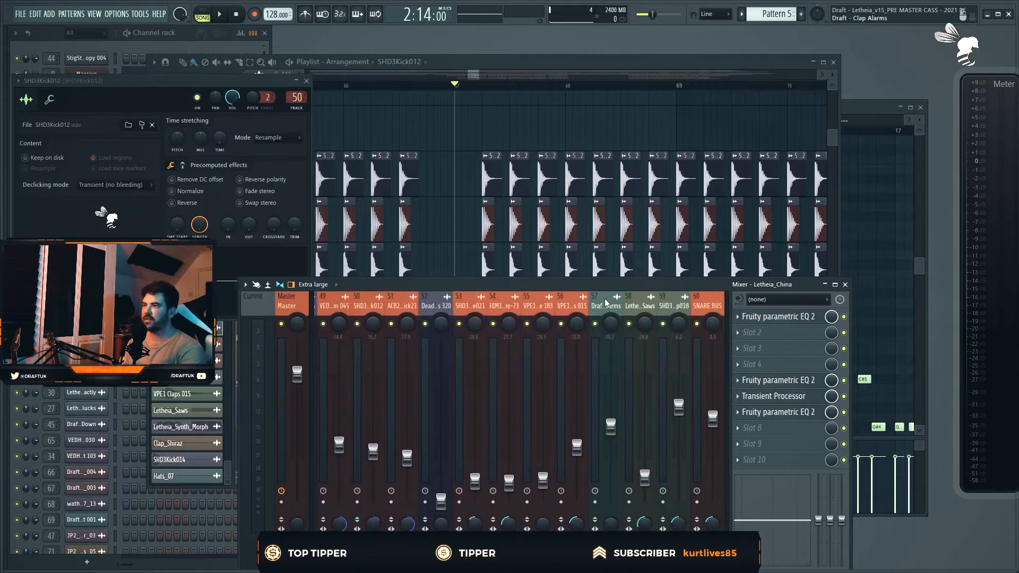
Play the arrangement and solo the four kick layers: SHD3Kick012, Draft - Kick Down, SHD3Kick014 and VEDH Bassdrum 045.
click(483, 114)
key(space)
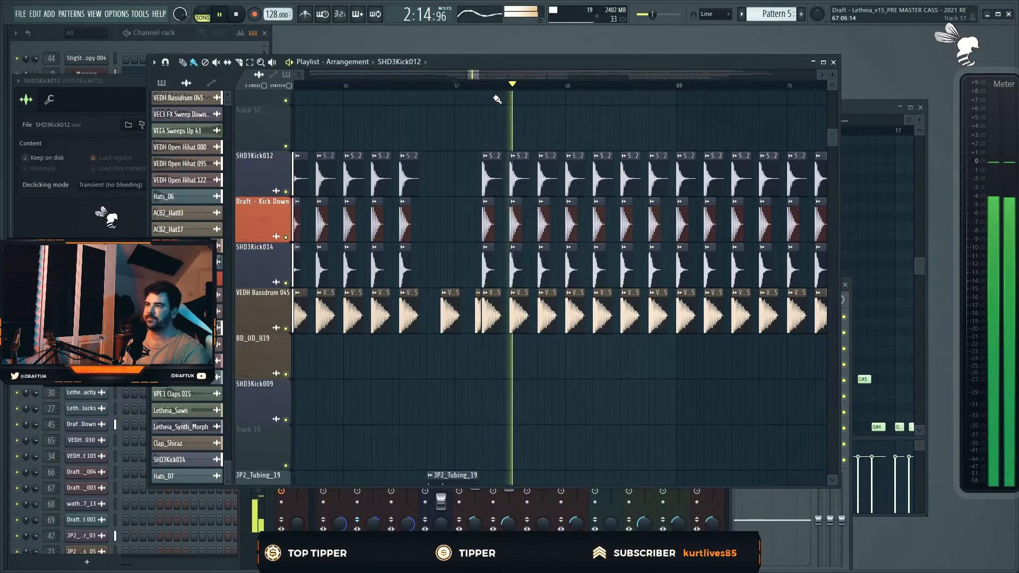
ctrl+click(285, 191)
click(286, 237)
click(286, 283)
click(285, 329)
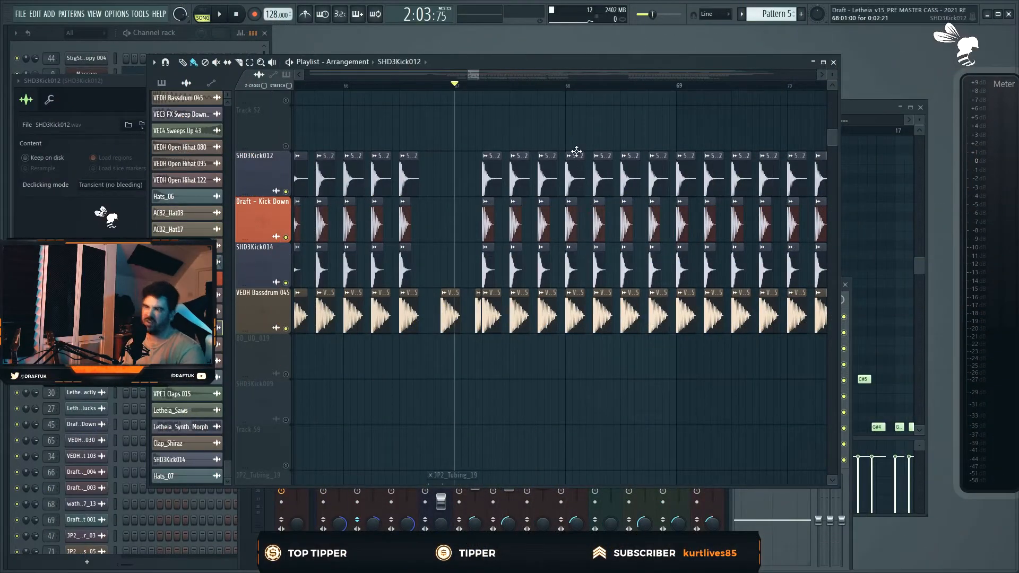
Open the SHD3Kick012 sample settings and show its mixer track with the effects chain.
double_click(493, 174)
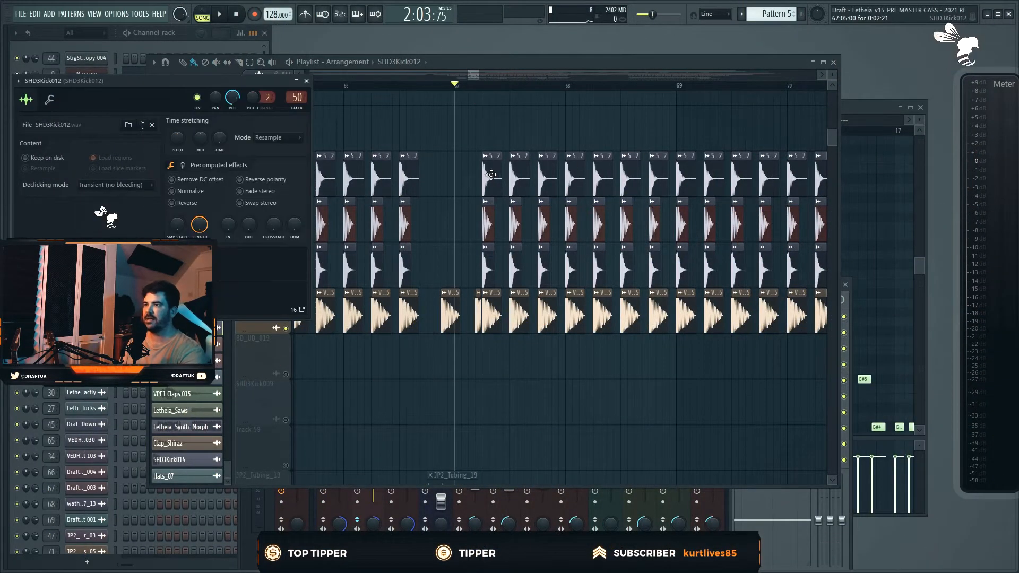
key(F9)
drag(448, 285, 474, 134)
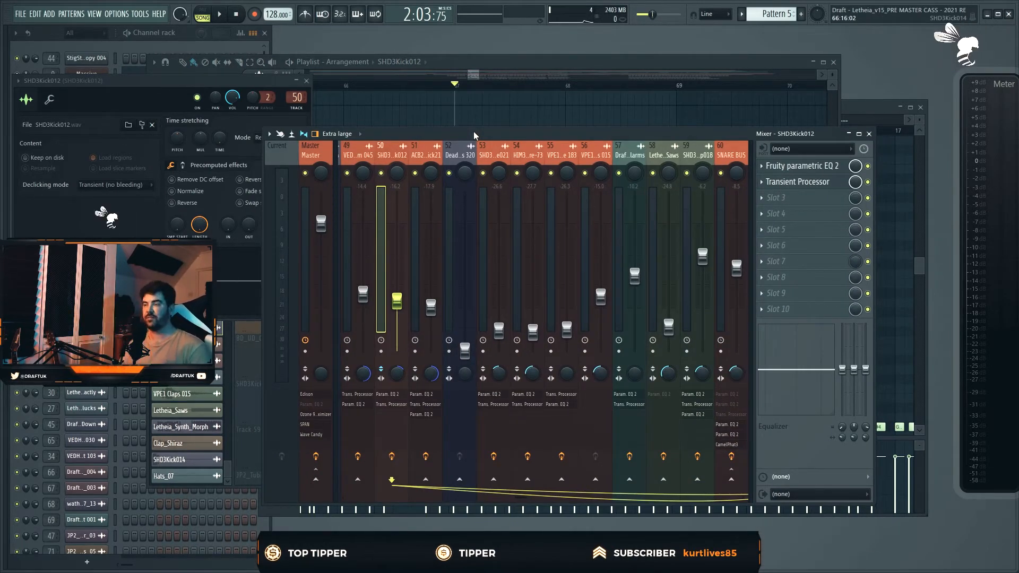
drag(497, 136, 611, 192)
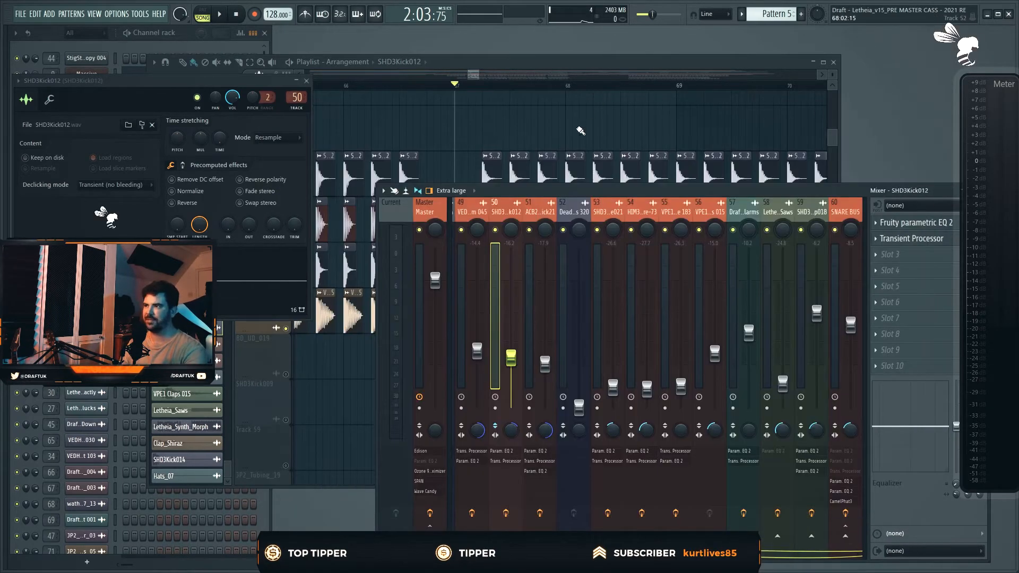
Return to the playlist and listen to the four kick layers playing together.
click(490, 167)
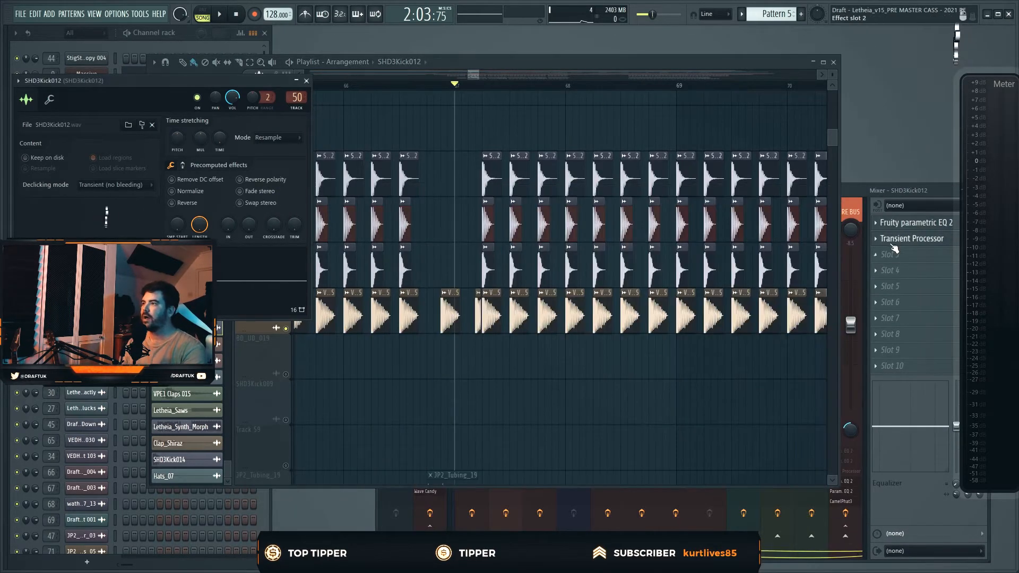
click(860, 190)
click(599, 138)
key(space)
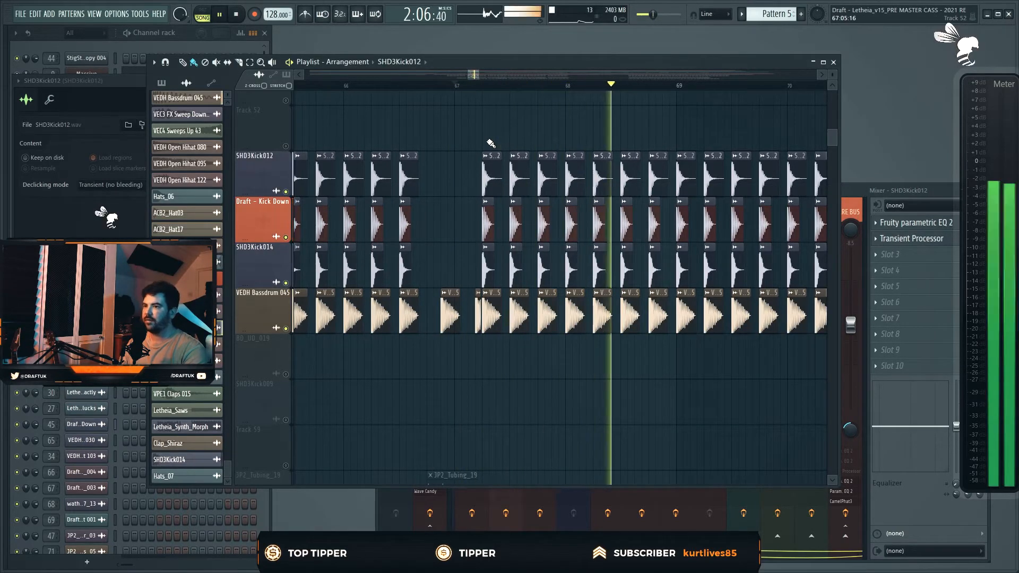
key(space)
Solo the VEDH Bassdrum 045 track and play it from bar 67, step 5.
scroll(531, 177, up, 5)
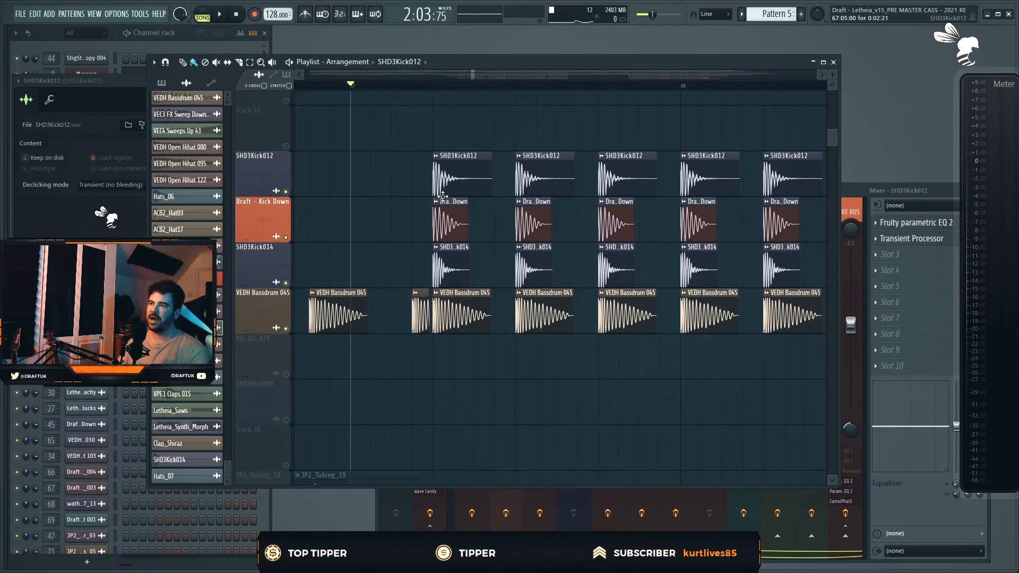
right_click(285, 328)
click(433, 86)
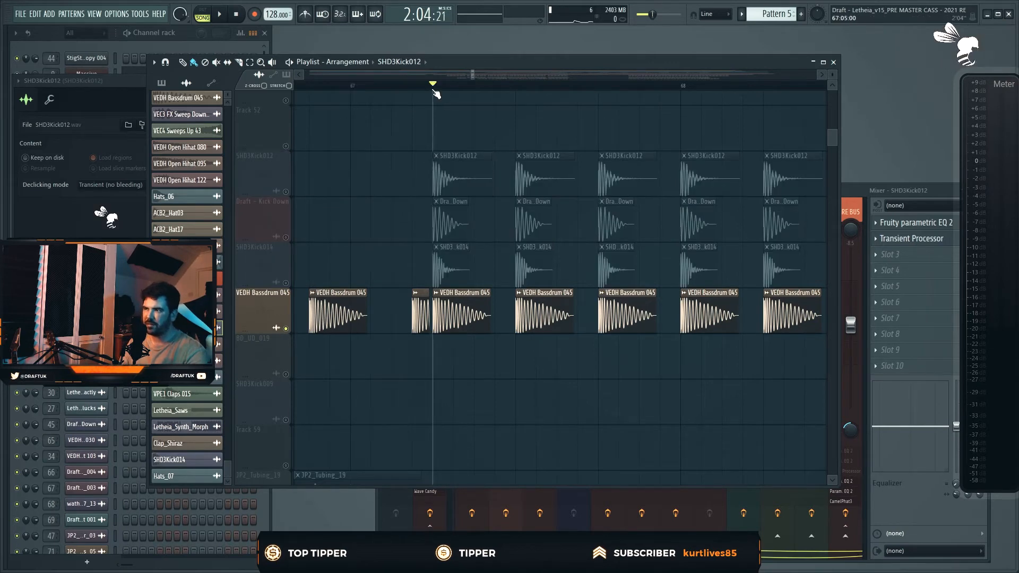
key(space)
key(space)
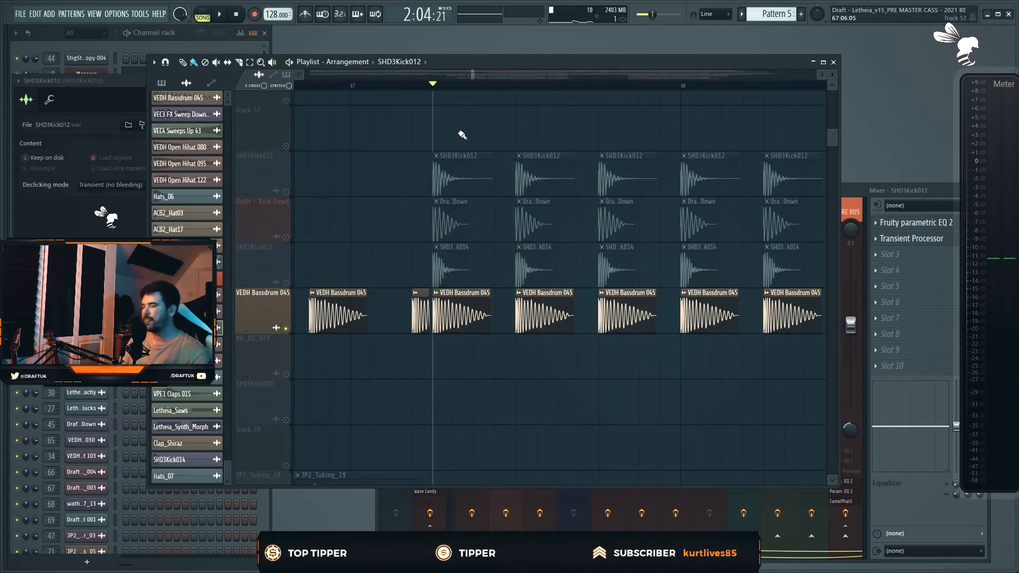
Audition the SHD3Kick014 and Draft - Kick Down tracks one at a time in solo.
click(287, 273)
key(space)
key(space)
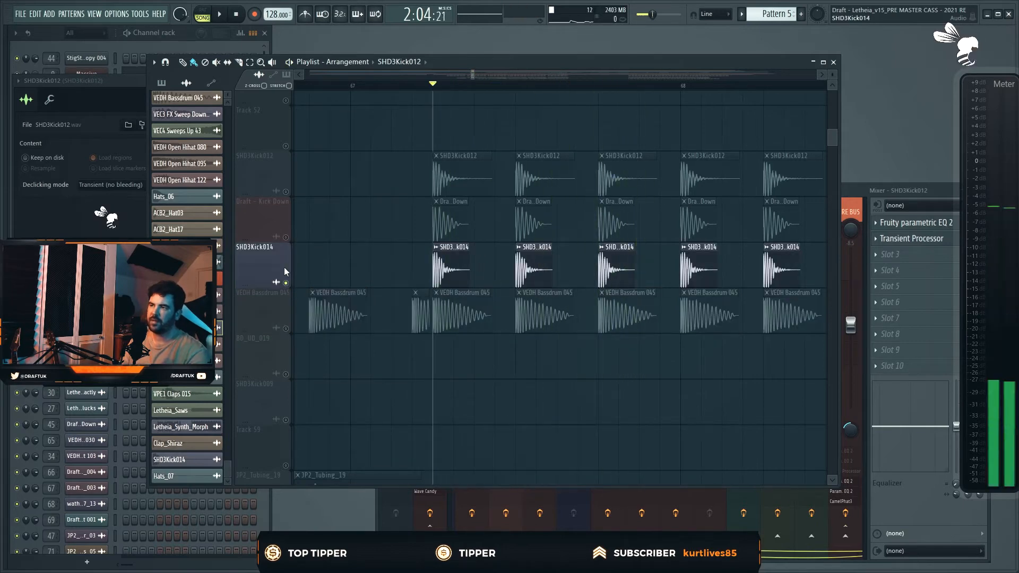
click(281, 233)
key(space)
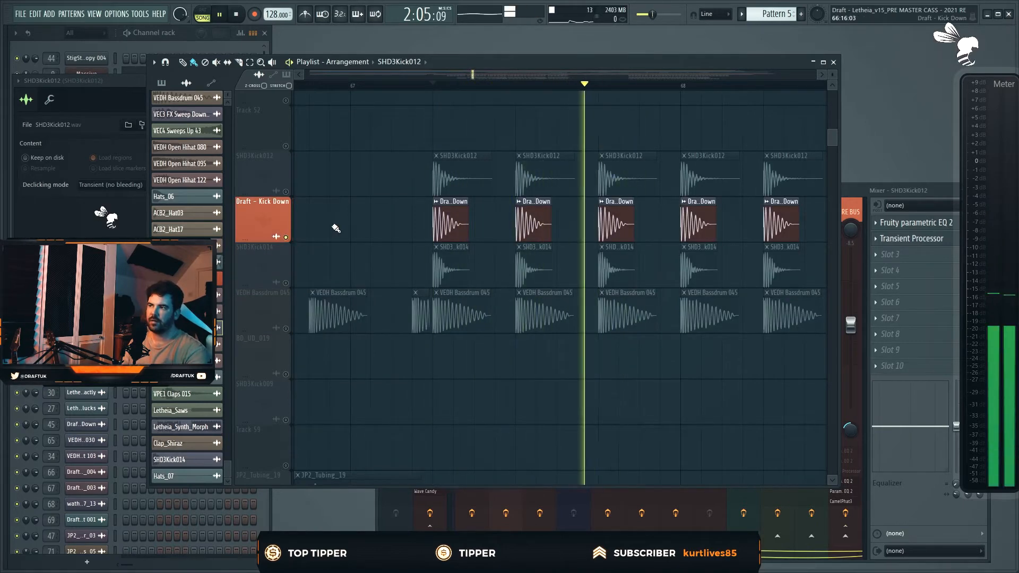
key(space)
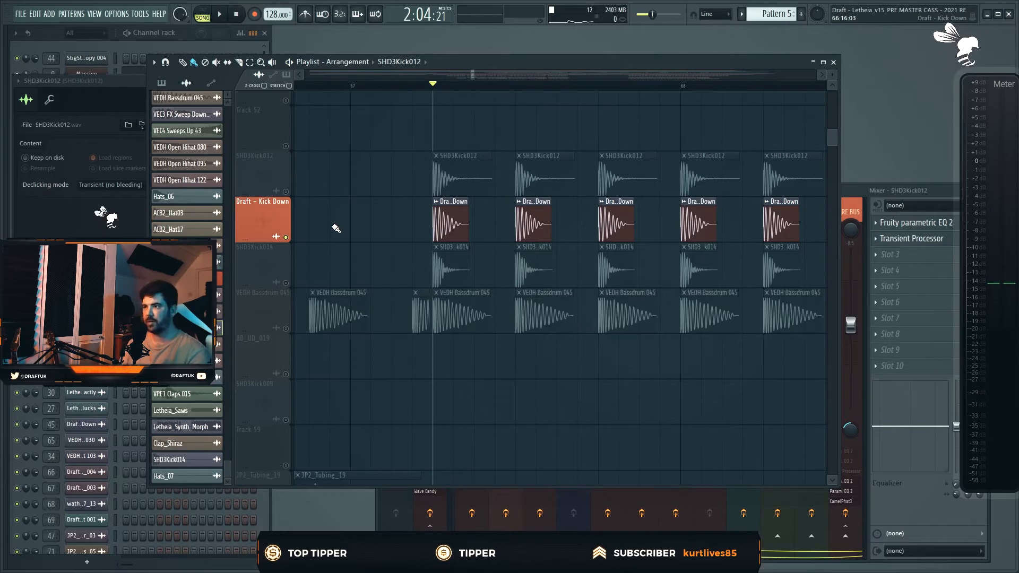
Solo the SHD3Kick012 track and play it back.
scroll(387, 242, up, 6)
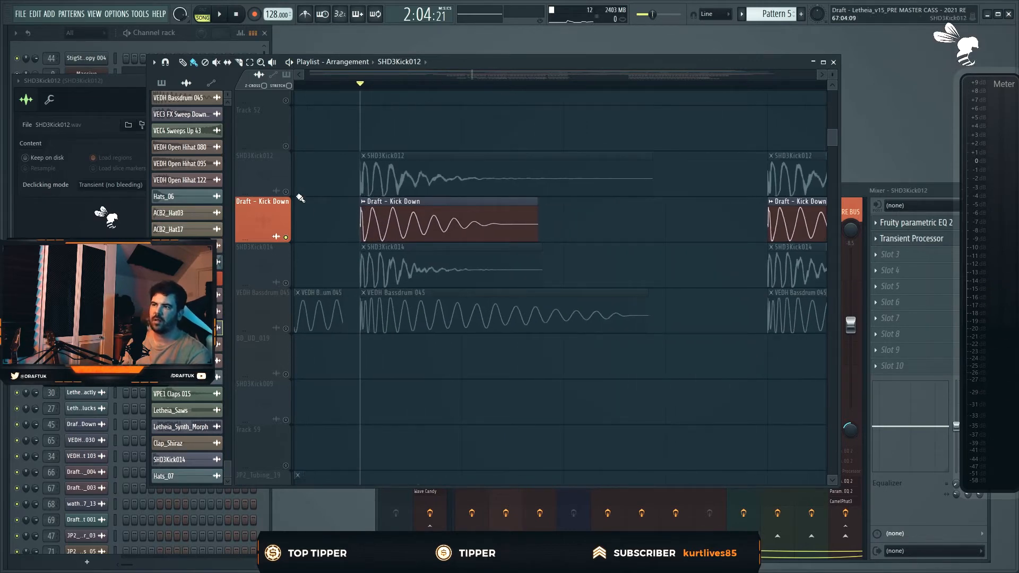
click(284, 191)
key(space)
scroll(444, 190, down, 5)
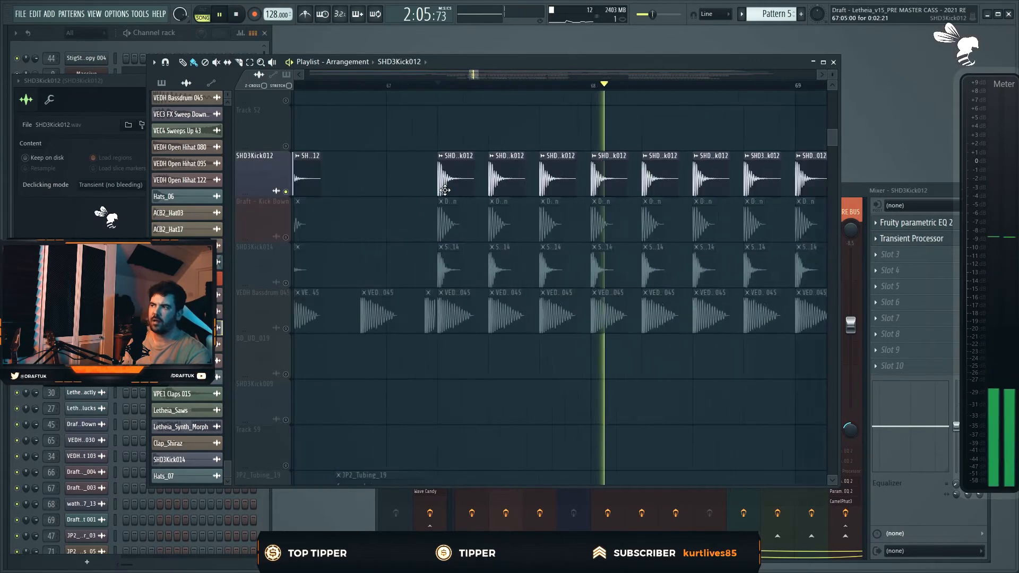
key(space)
Reactivate Draft - Kick Down, SHD3Kick014 and VEDH Bassdrum 045 alongside the SHD3Kick012 track.
scroll(444, 190, down, 3)
click(285, 282)
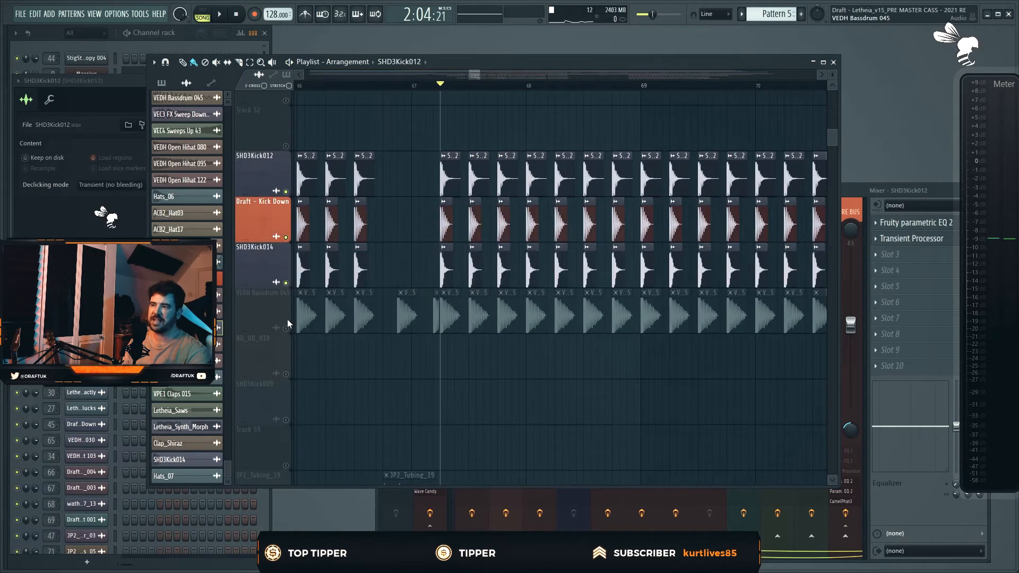
click(286, 328)
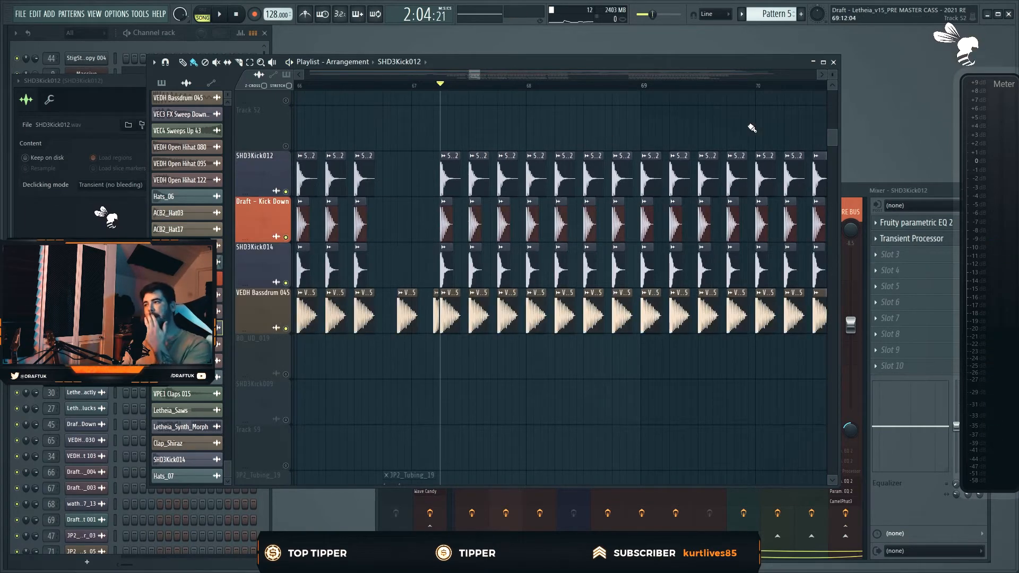
Open Voxengo SPAN on the Master track and examine the low-end spectrum of the layered kick during playback.
click(849, 191)
key(space)
click(430, 206)
drag(494, 191, 414, 183)
click(815, 342)
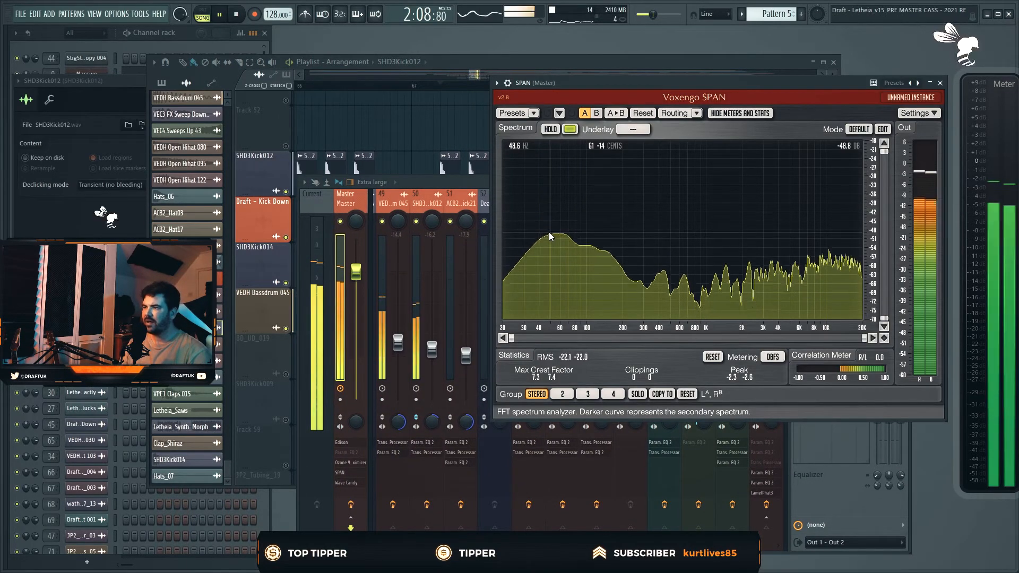
key(space)
Insert one empty playlist track above the SHD3Kick012 track.
click(451, 134)
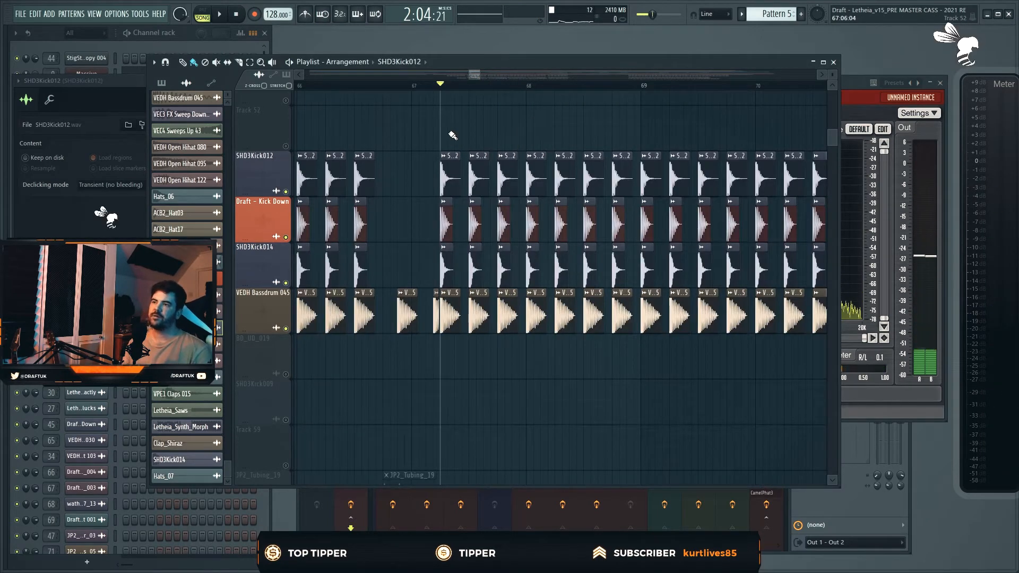
right_click(283, 171)
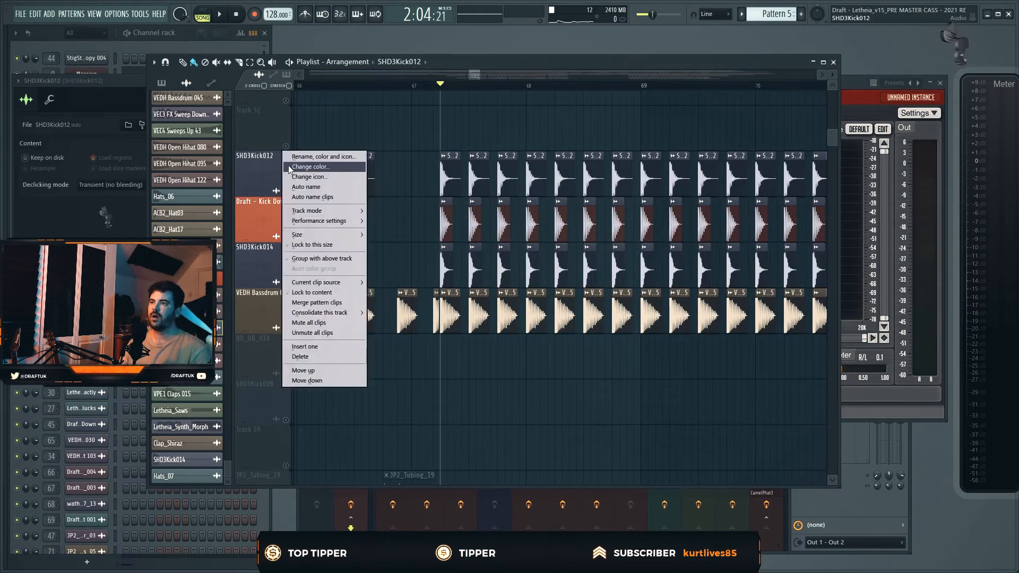
mouse_move(320, 210)
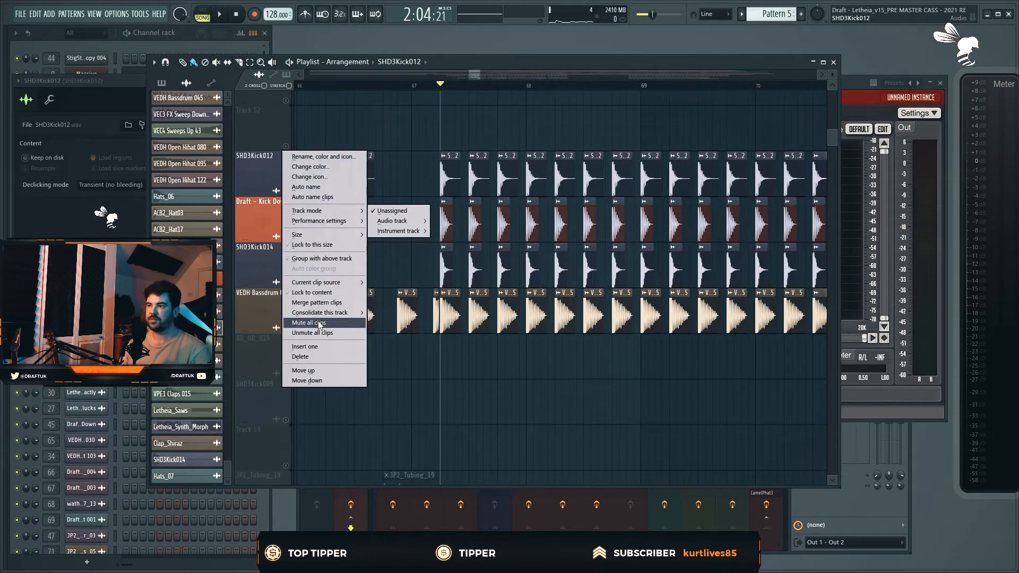
click(318, 346)
Insert a Kick 2 x64 instrument above the first channel and move its window clear of the channel list.
click(68, 41)
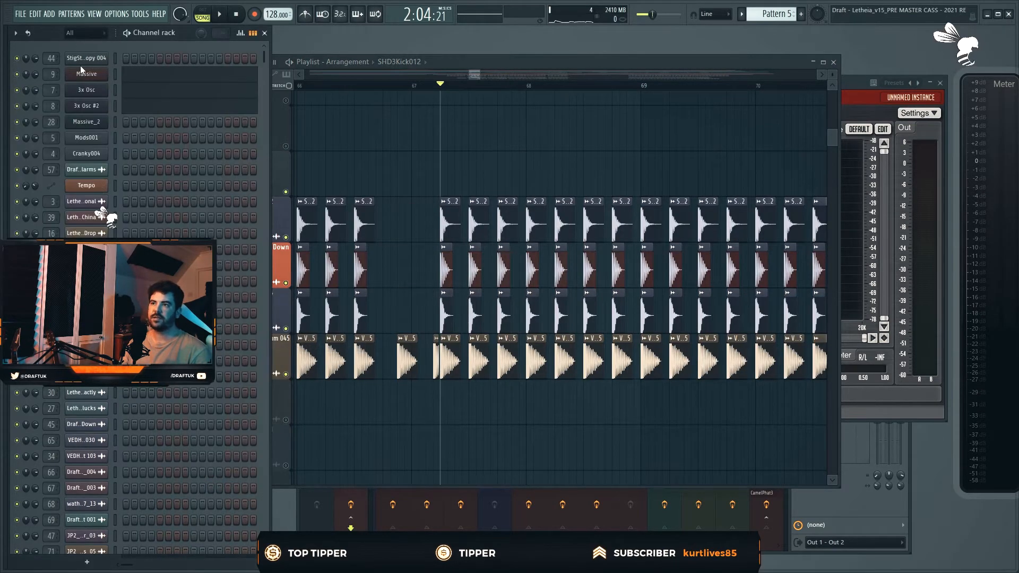
right_click(82, 61)
mouse_move(185, 142)
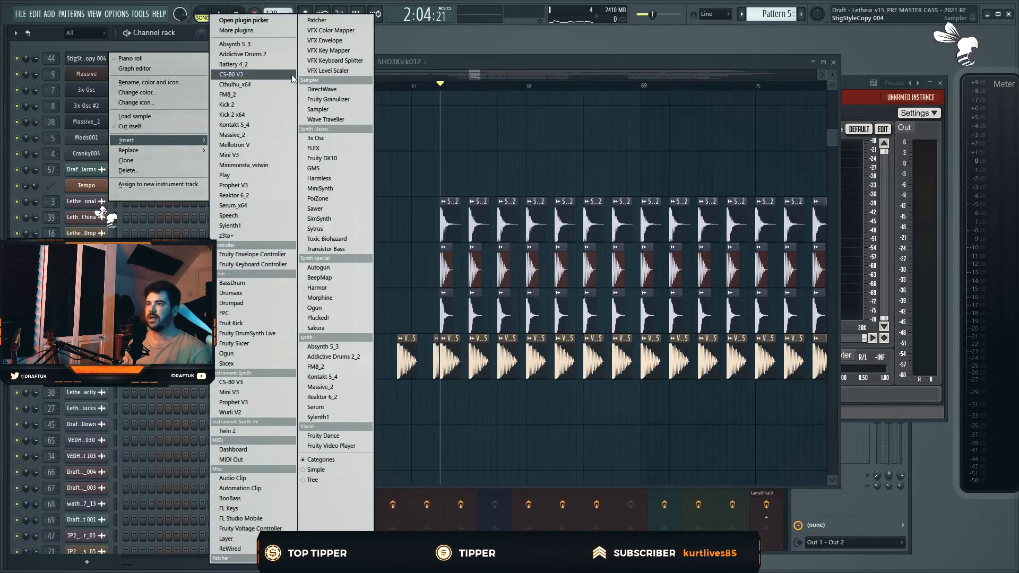
click(260, 116)
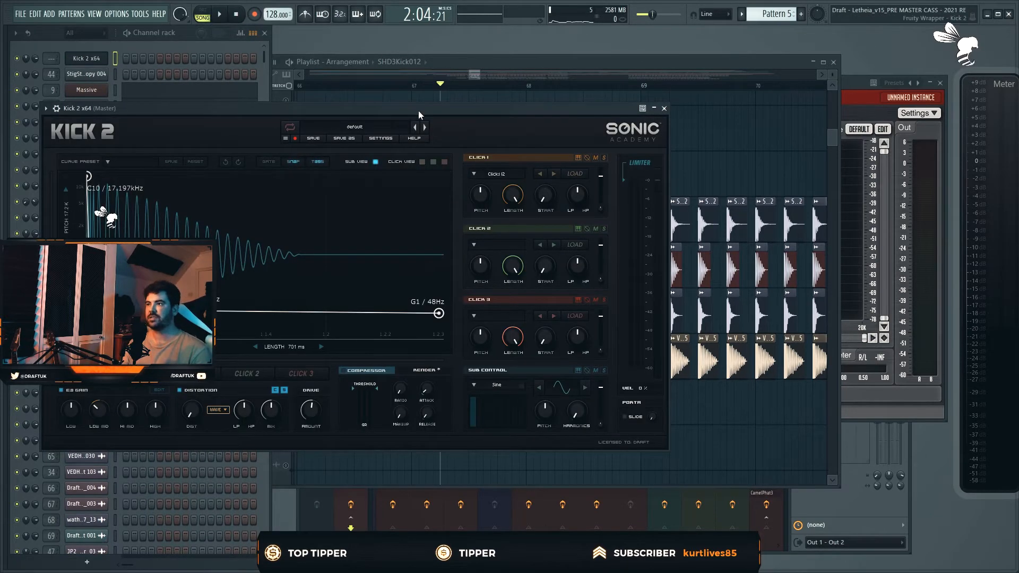
drag(418, 112, 521, 131)
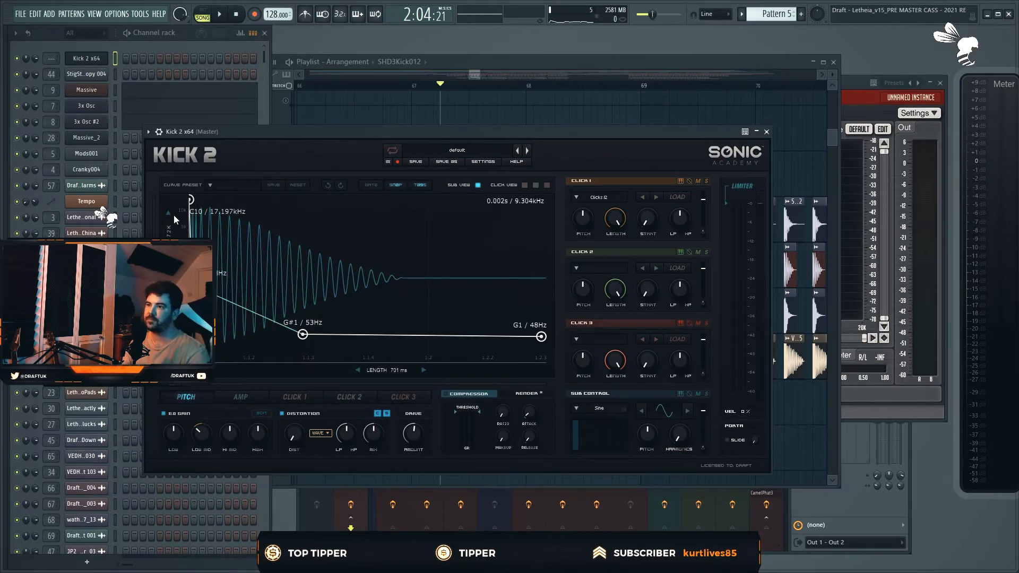
drag(391, 136, 623, 148)
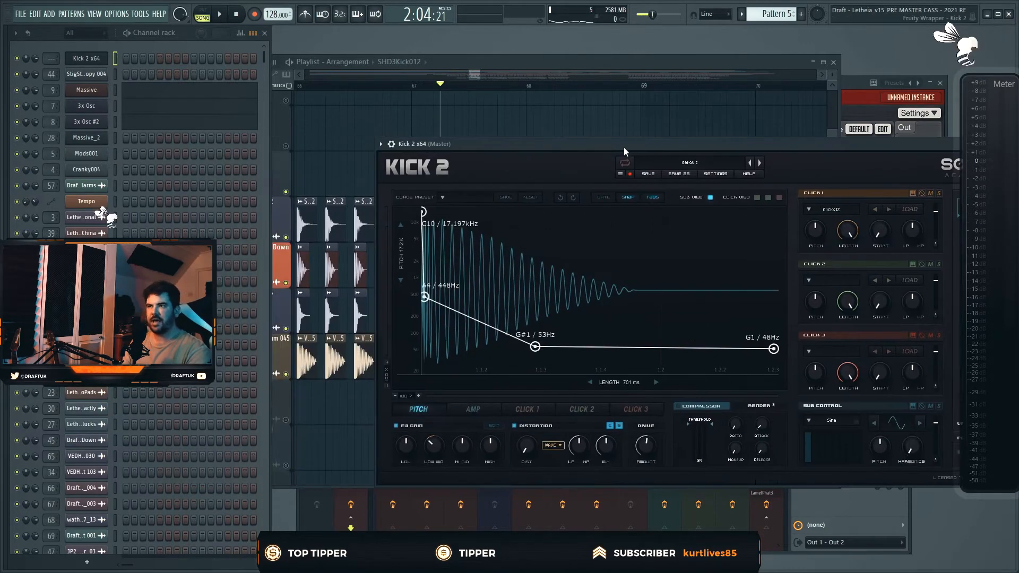
Open the Massive pattern near bar 67 in the piano roll and audition its repeated F4 note to check the key.
click(366, 154)
scroll(373, 146, up, 4)
scroll(373, 147, down, 3)
scroll(390, 173, up, 3)
scroll(391, 174, up, 3)
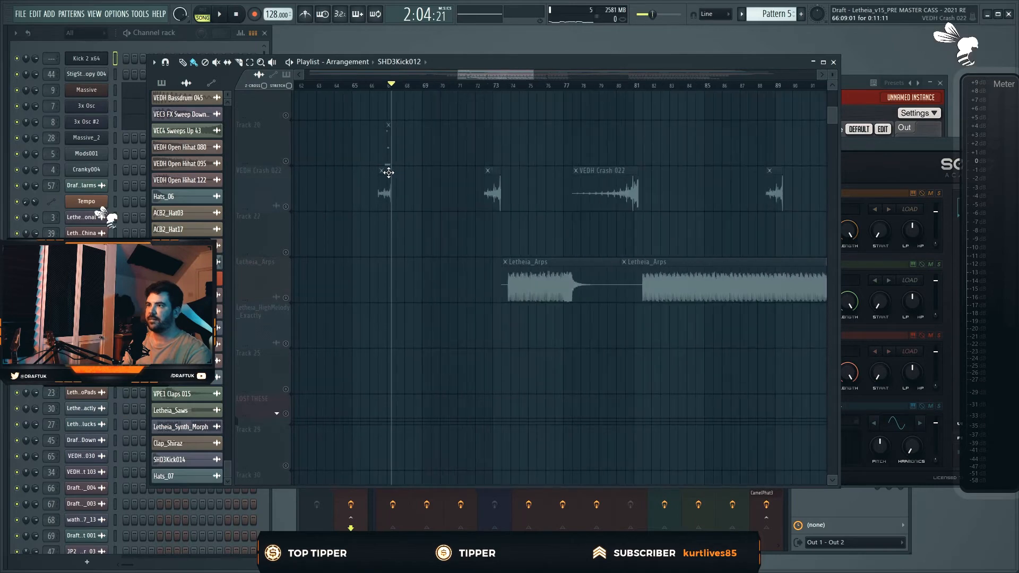
scroll(391, 174, down, 2)
double_click(392, 200)
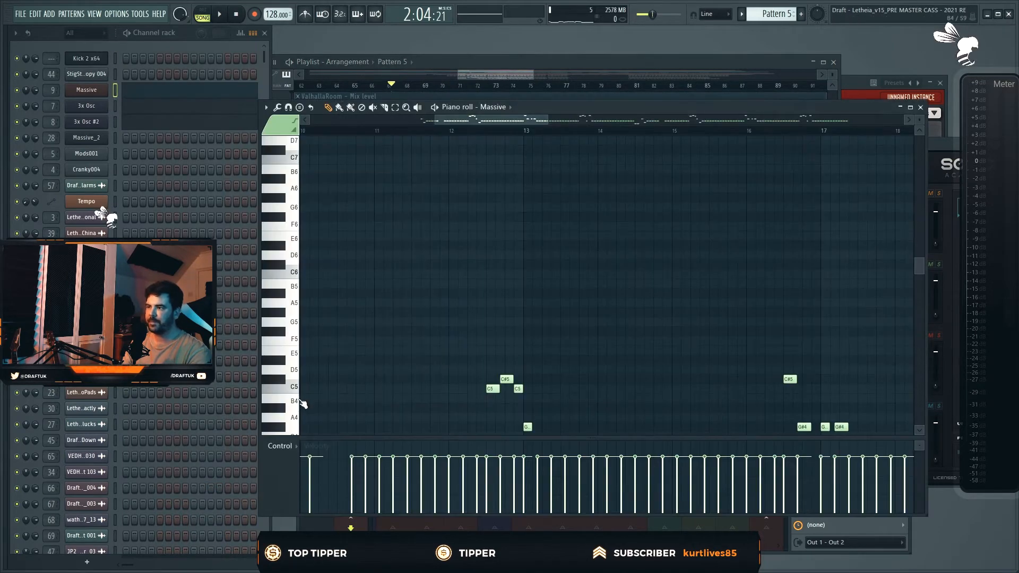
scroll(339, 370, down, 3)
click(288, 371)
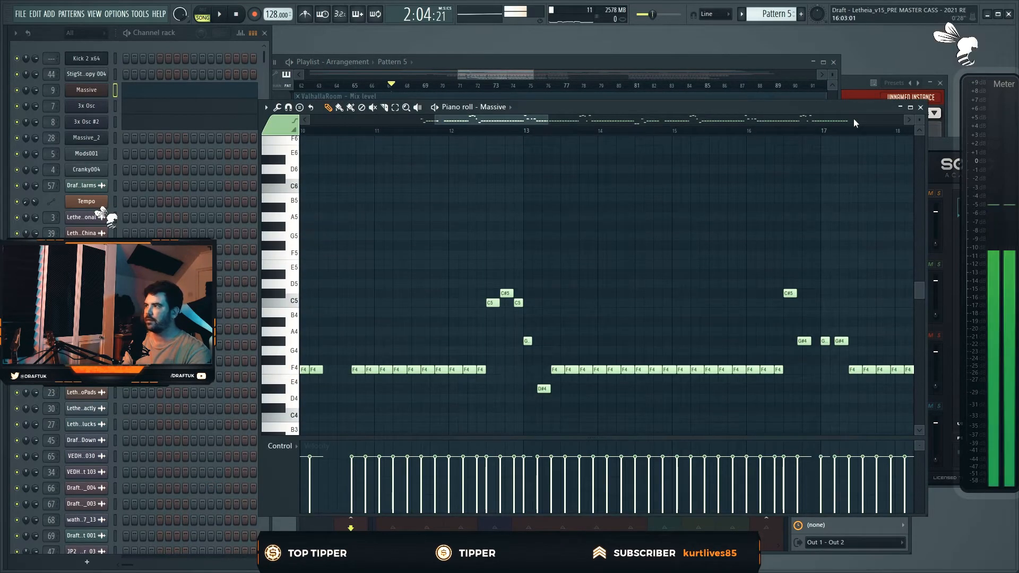
Close the piano roll and playlist, and switch off Kick 2's distortion, EQ gain and limiter.
click(920, 107)
click(833, 61)
drag(638, 141, 516, 128)
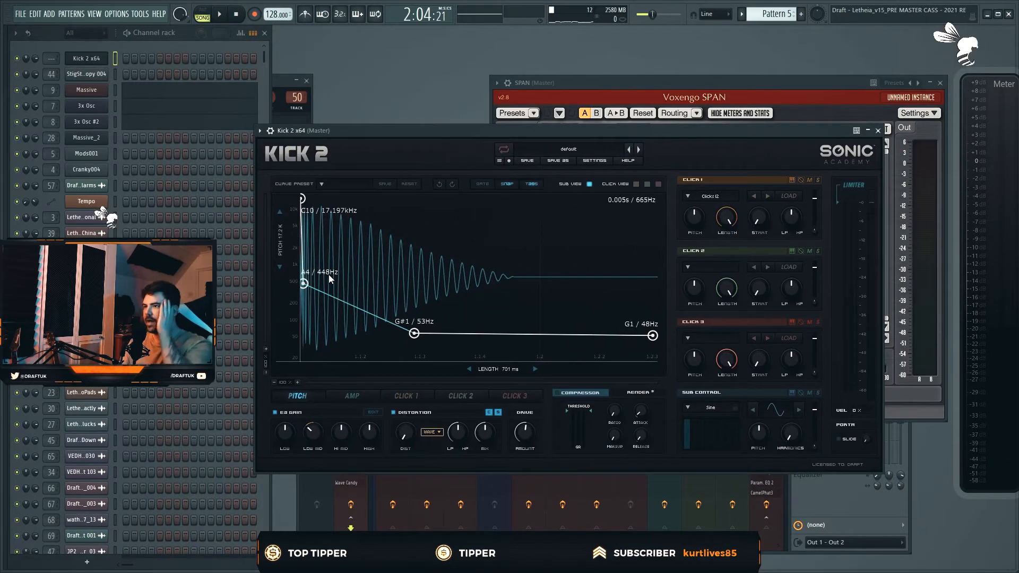
click(393, 412)
click(286, 412)
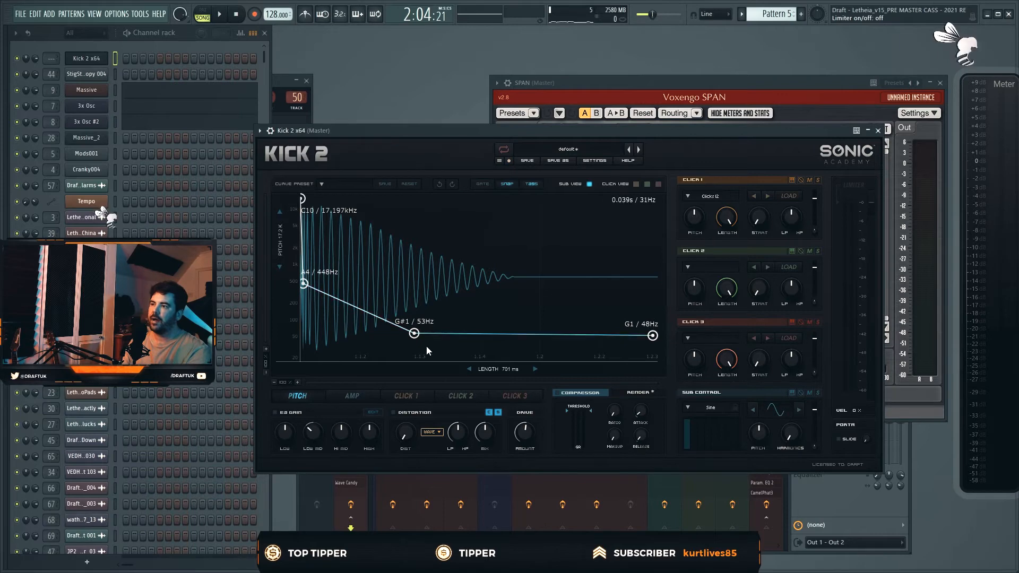
Shorten the Kick 2 sound's length to 370 ms and audition it.
drag(503, 371, 503, 353)
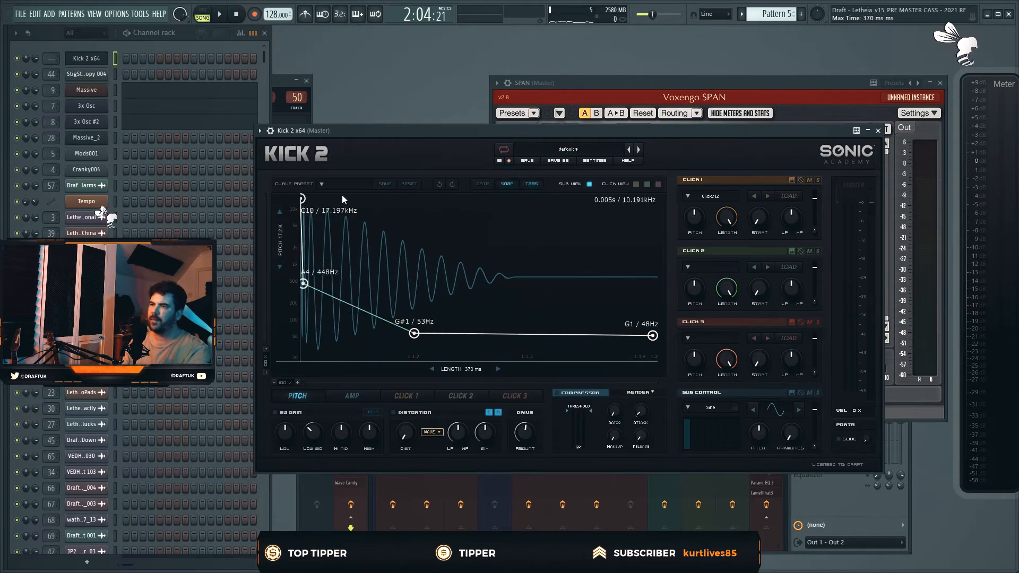
key(b)
key(b)
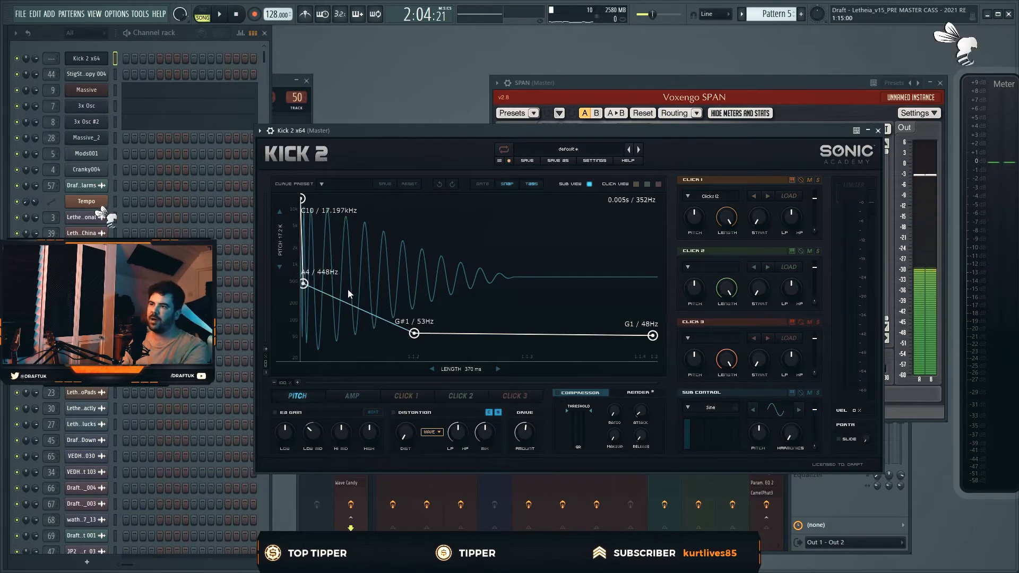
Set the pitch envelope's second node to F5 and third node to E1, and the kick length to 607 ms.
drag(303, 283, 305, 273)
drag(414, 333, 414, 339)
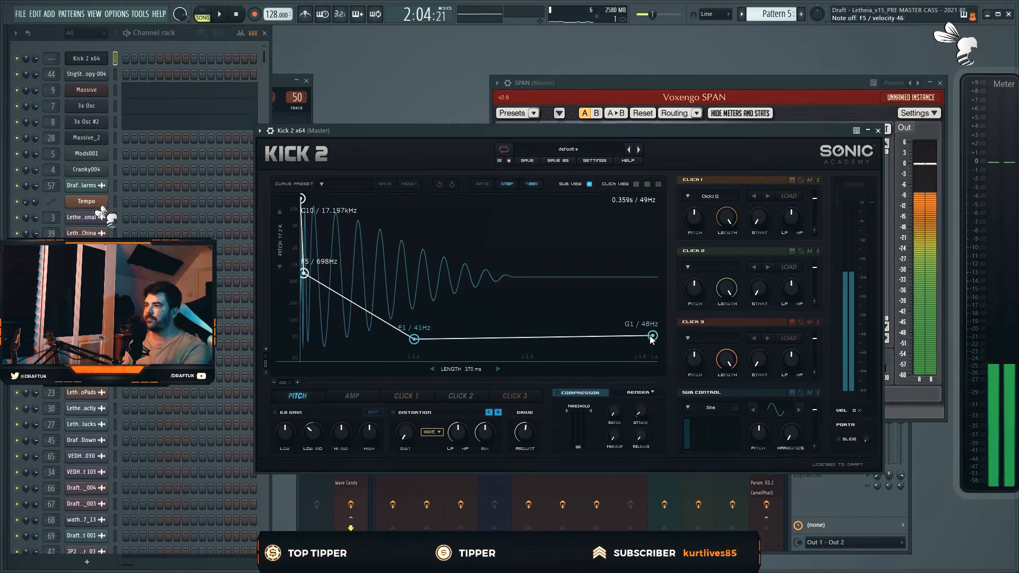
mouse_move(486, 371)
mouse_down()
mouse_move(586, 370)
mouse_move(465, 369)
mouse_move(499, 369)
mouse_up()
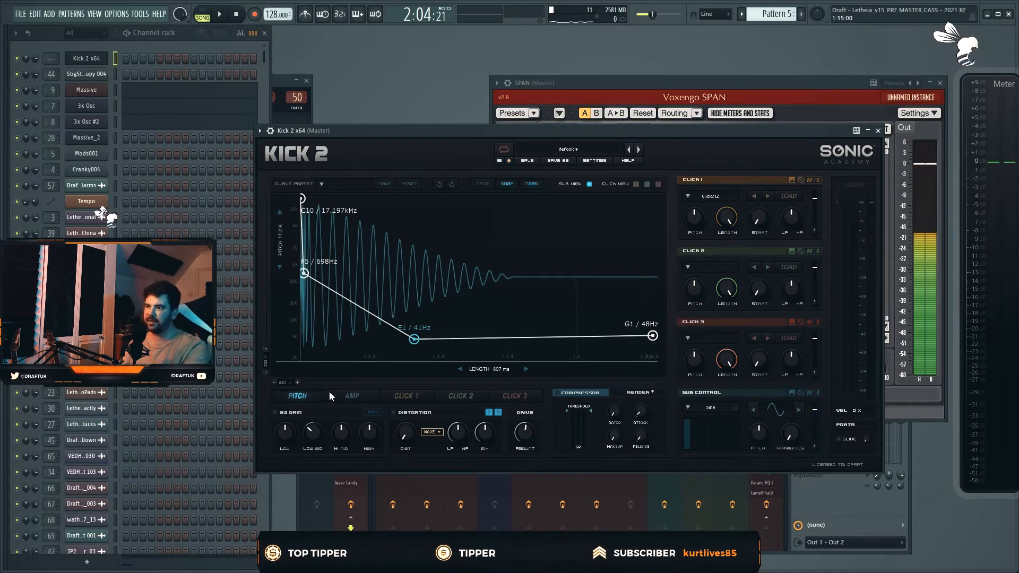
Reshape Kick 2's amp envelope to hold at 1.0, drop to a 0.22 node at about 0.18 s, then curve to zero.
click(351, 396)
drag(370, 202, 481, 191)
double_click(369, 218)
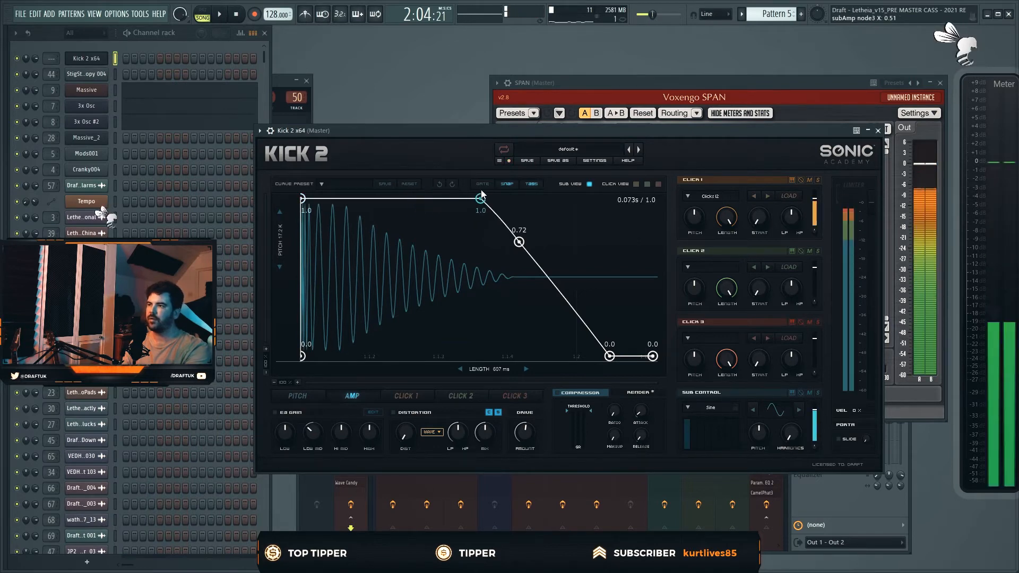
drag(564, 299, 545, 359)
drag(480, 199, 544, 199)
drag(544, 349, 576, 285)
drag(544, 199, 511, 199)
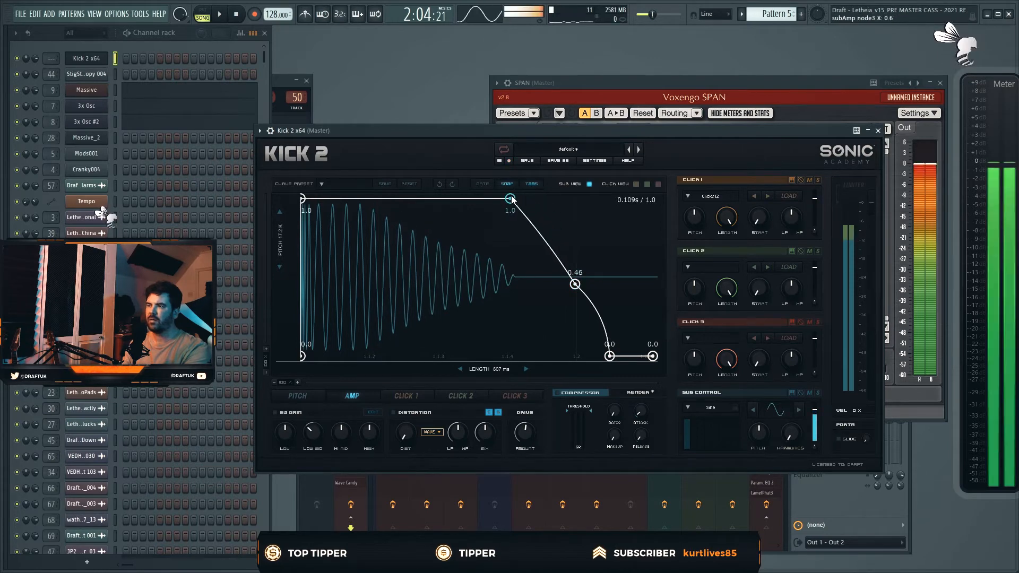
drag(575, 285, 553, 289)
drag(510, 198, 481, 198)
drag(552, 285, 550, 323)
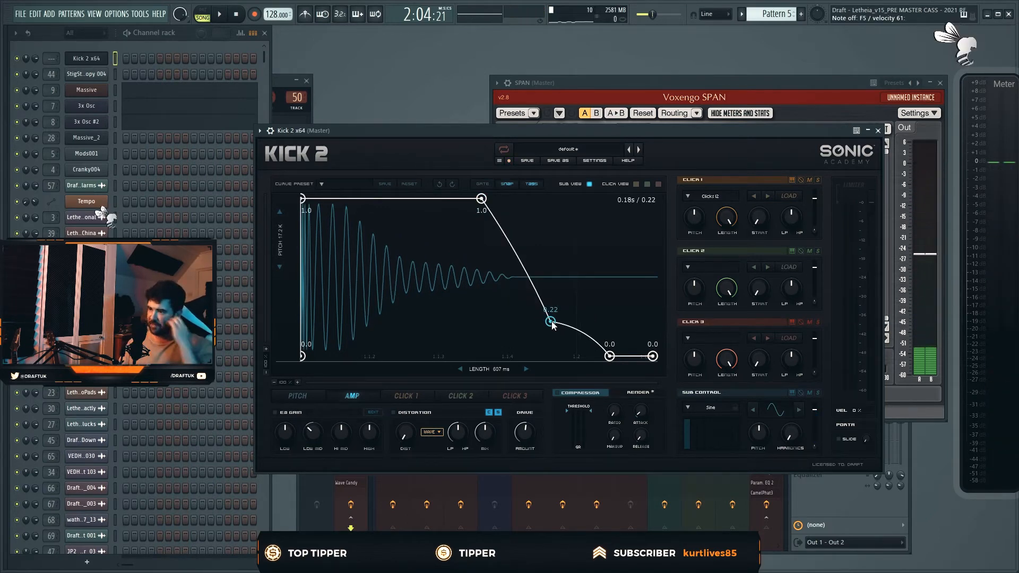
Close Kick 2 and bring up the playlist's layered kick tracks around bars 70 to 74 while playing the kicks.
click(879, 130)
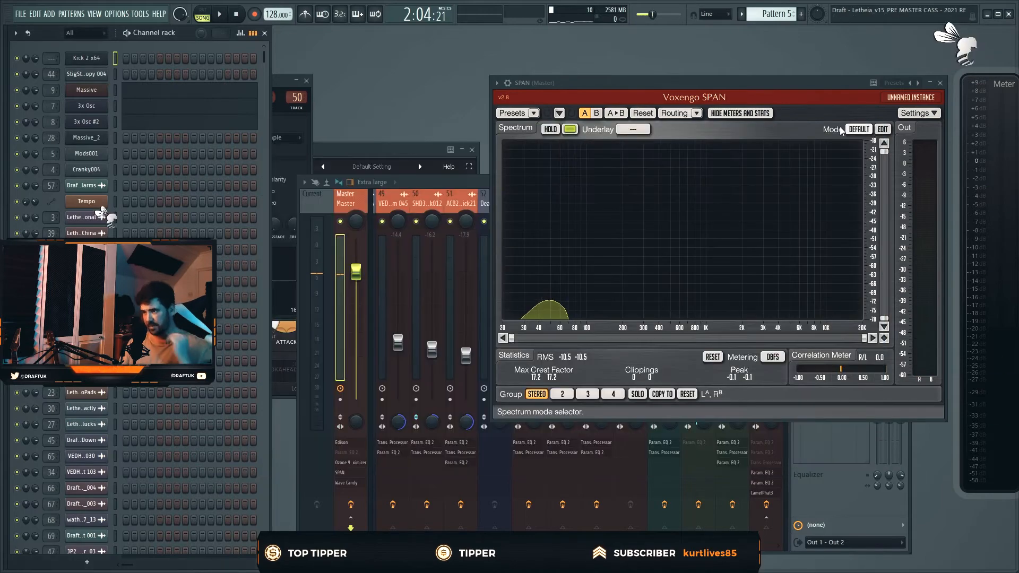
click(472, 150)
key(space)
key(F5)
scroll(502, 184, down, 10)
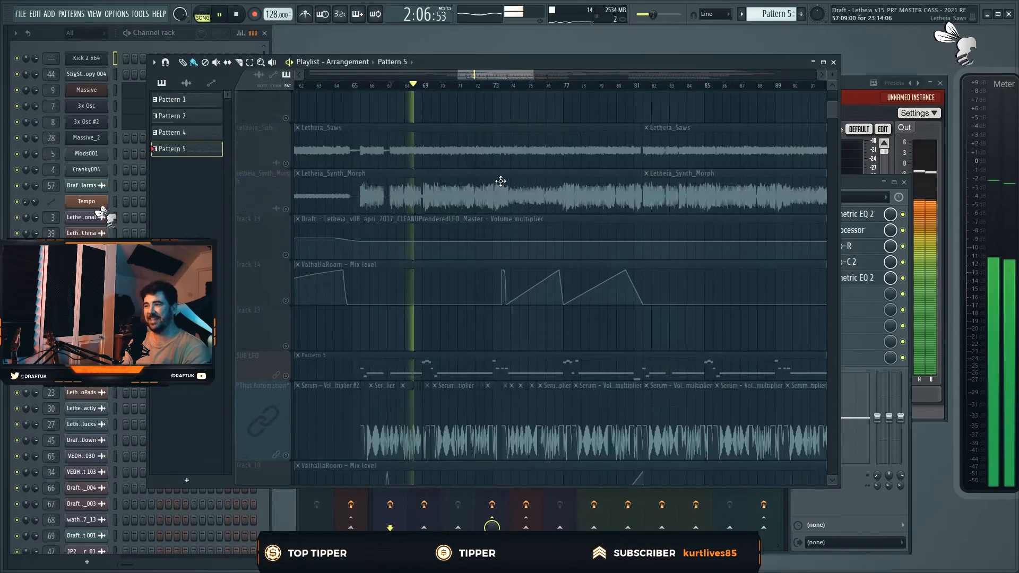
scroll(450, 207, down, 15)
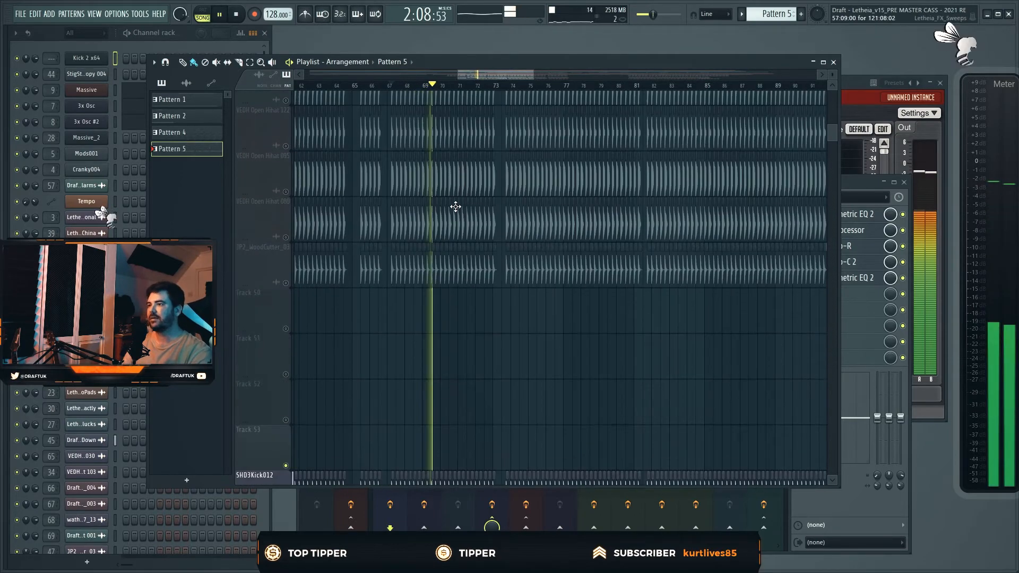
scroll(455, 207, up, 6)
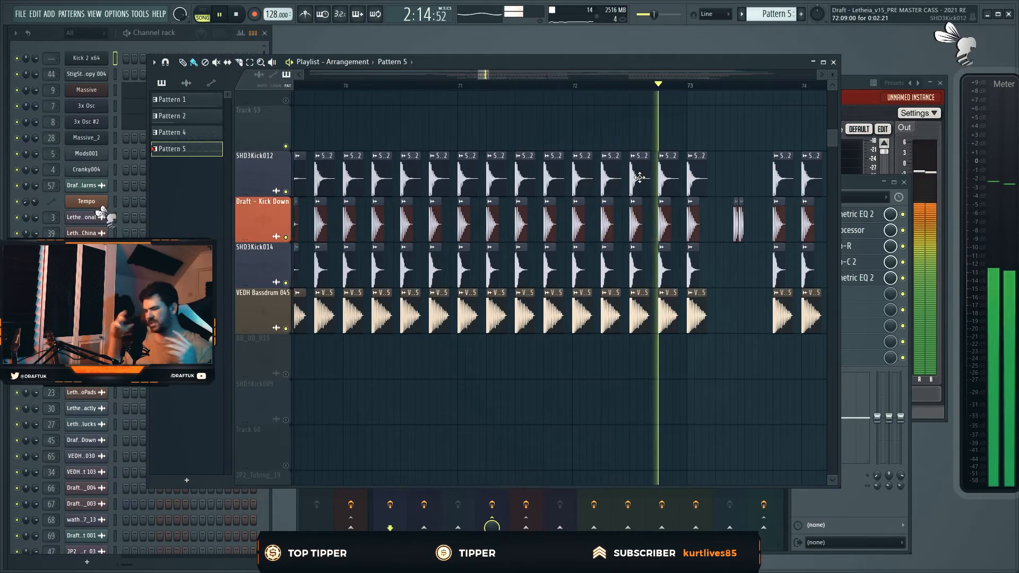
key(space)
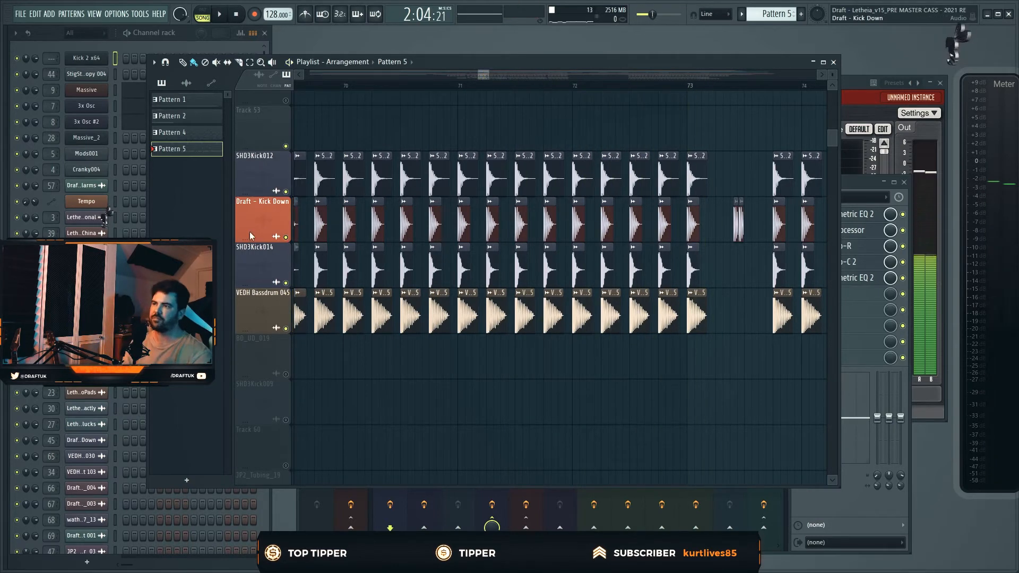
Unsolo the kick tracks so that every playlist track is active, and audition the full arrangement.
right_click(285, 191)
right_click(286, 191)
key(space)
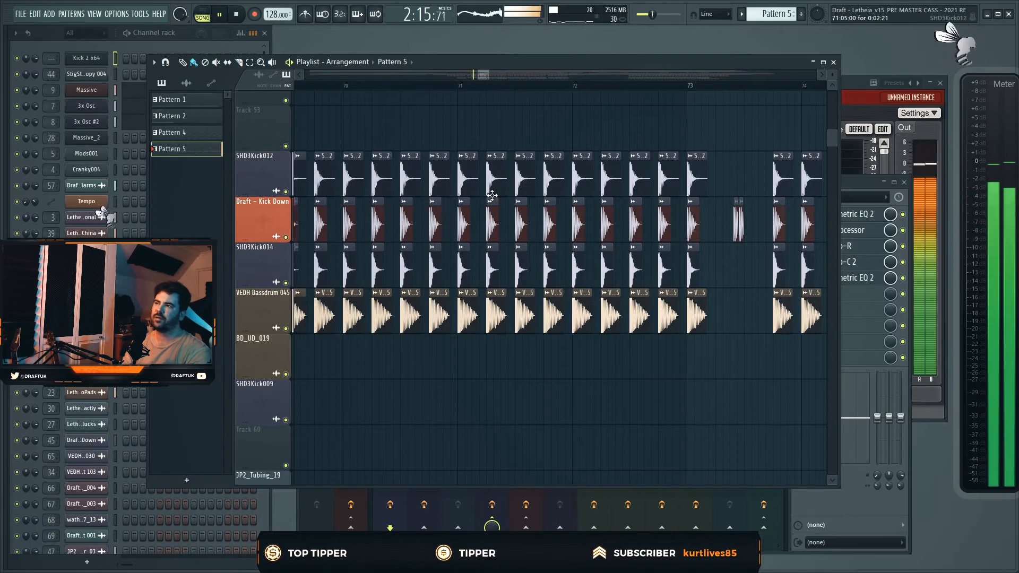
key(space)
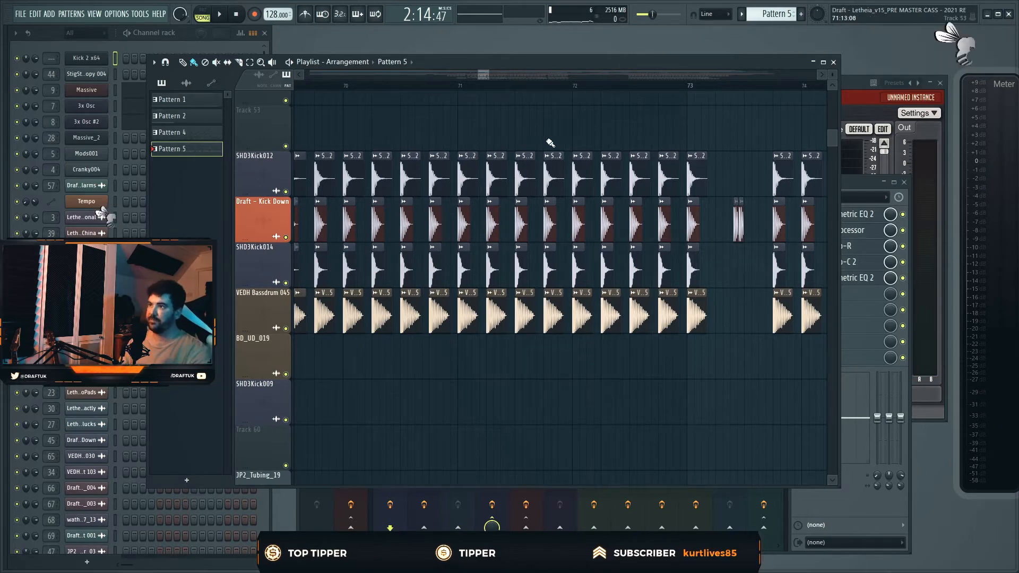
Examine the SUB LFO pattern, its Serum volume automation clips and the layered hi-hat tracks in the playlist.
scroll(550, 143, up, 6)
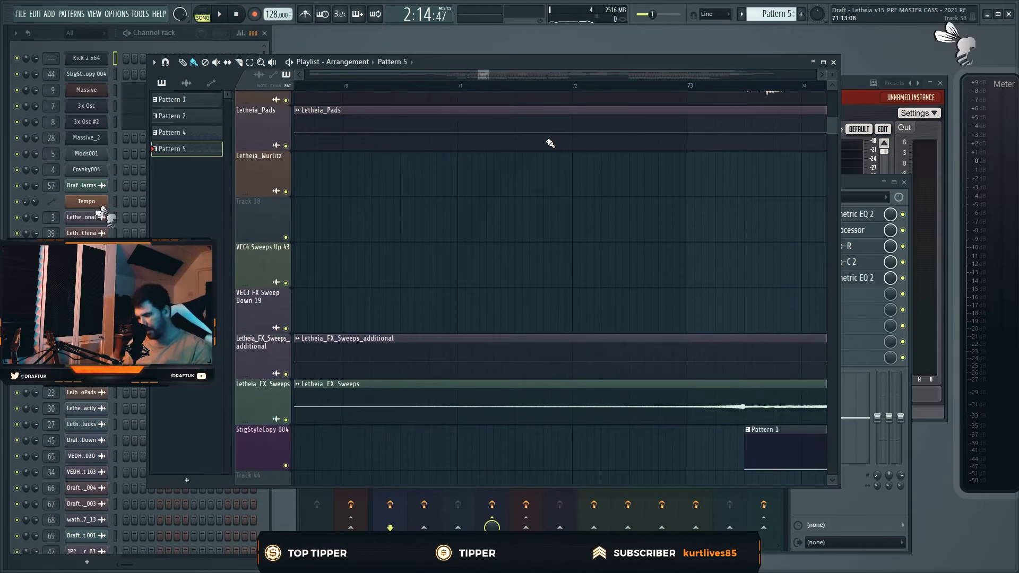
scroll(478, 262, up, 8)
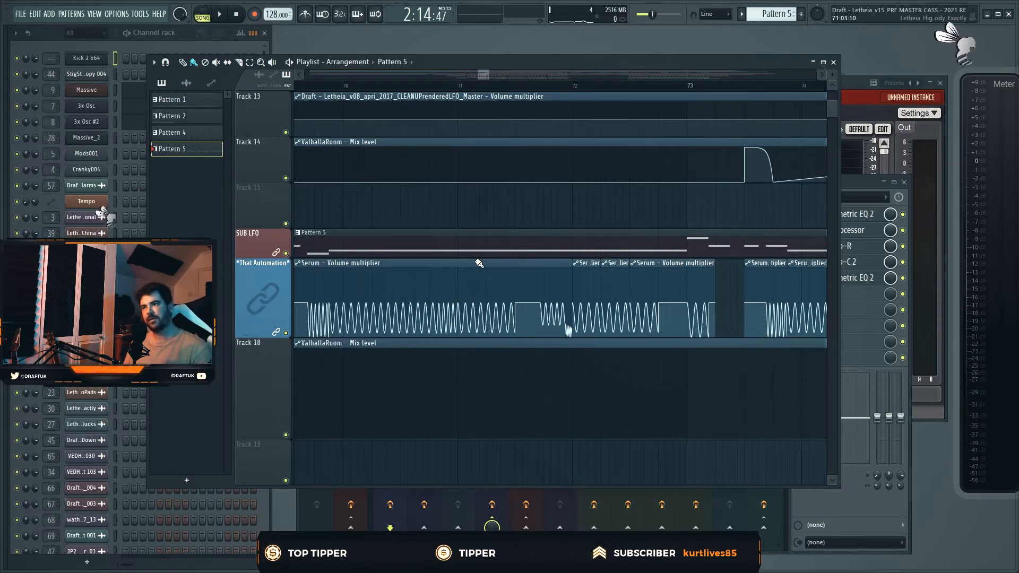
mouse_move(475, 261)
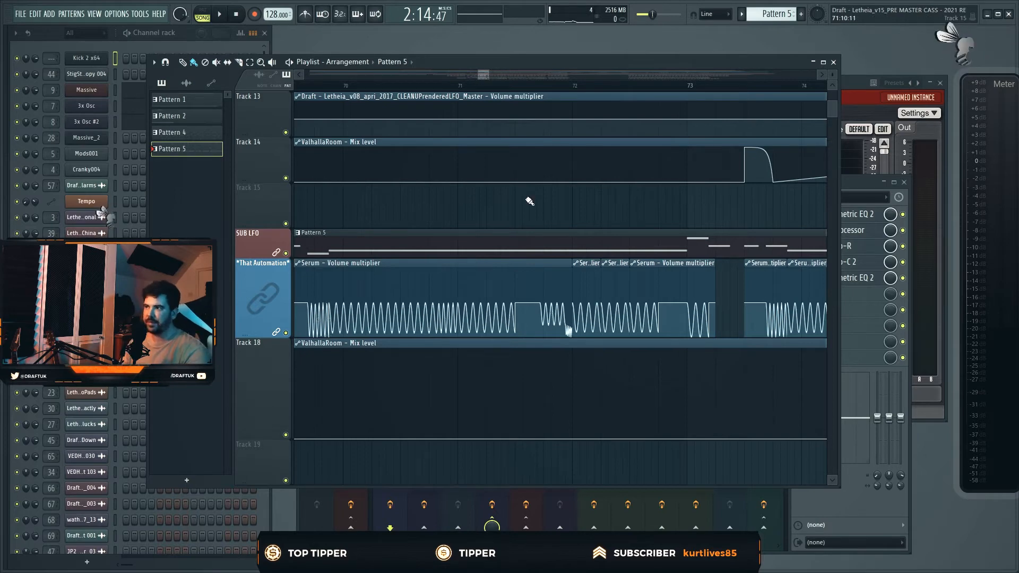
scroll(530, 202, down, 3)
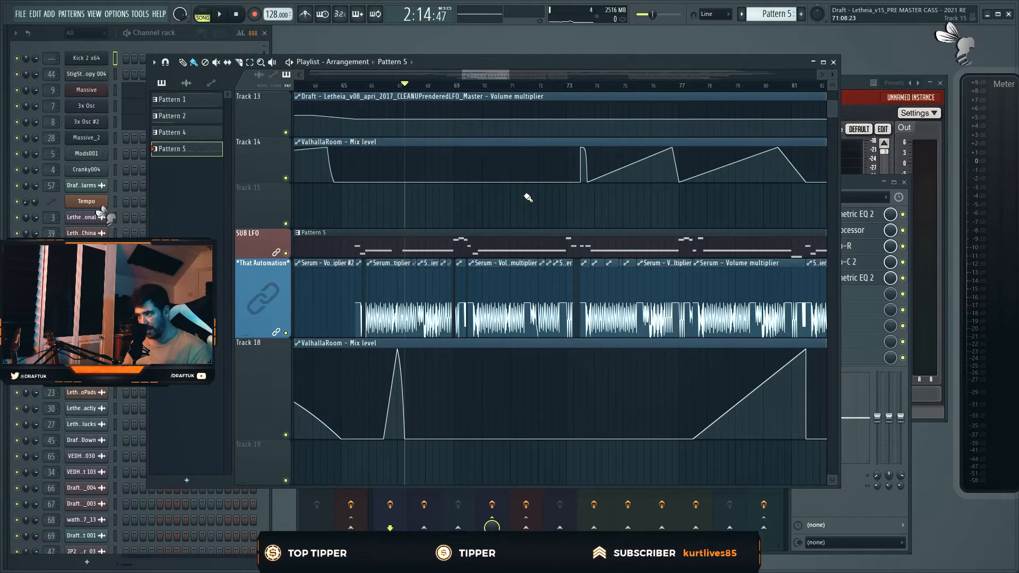
scroll(528, 197, down, 10)
scroll(510, 239, down, 10)
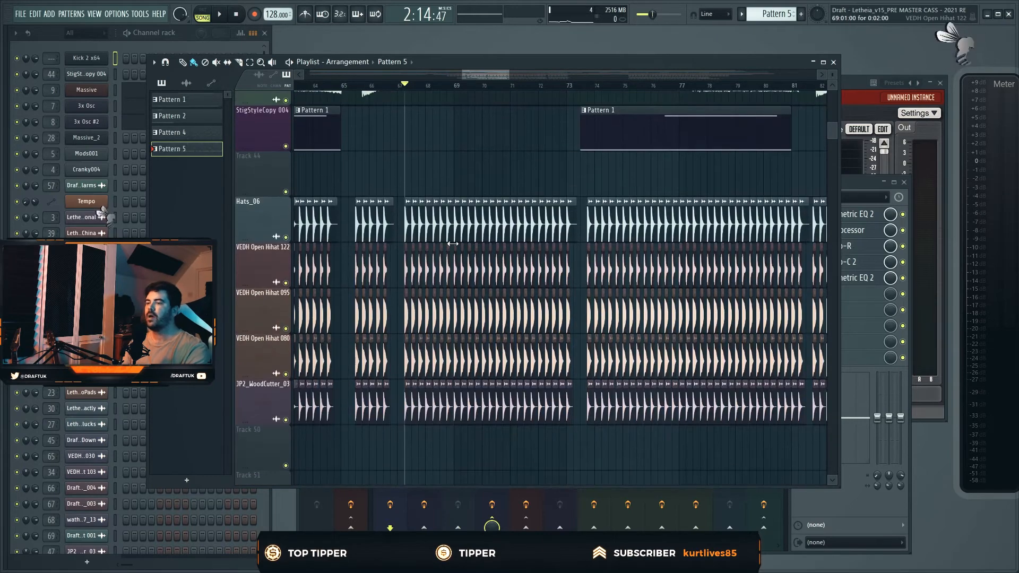
ctrl+scroll(458, 240, down, 5)
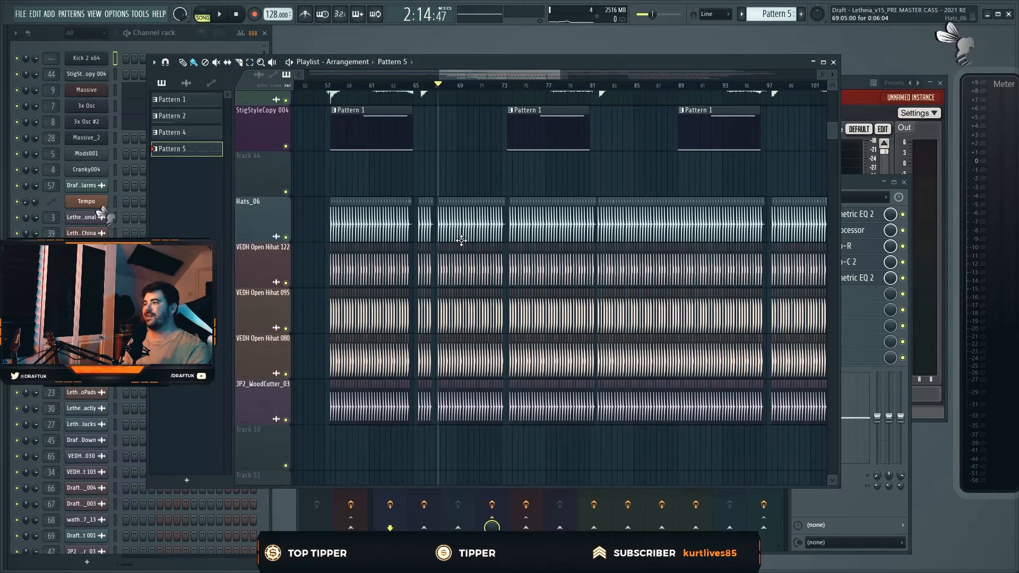
Solo the layered Clap_Shiraz, Draft - Clap Alarms, VPE1 Claps 015, VPE1 Snare 183, HIM3-Snare-73 and SHD3Snare021 tracks.
scroll(461, 240, down, 10)
ctrl+scroll(462, 238, down, 2)
scroll(463, 239, down, 2)
scroll(416, 219, up, 4)
scroll(416, 219, down, 10)
scroll(477, 249, down, 2)
ctrl+scroll(432, 229, up, 6)
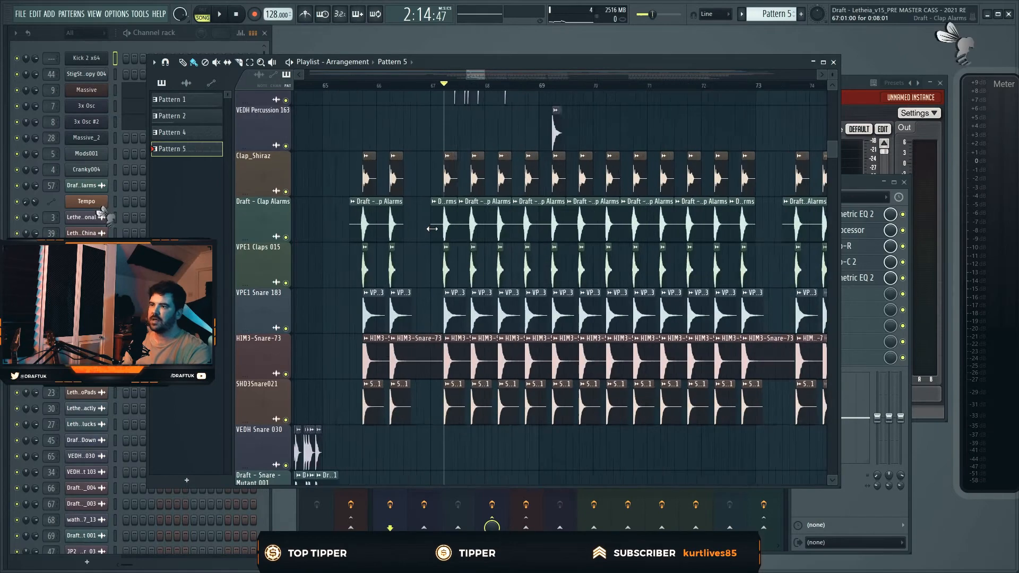
ctrl+scroll(432, 228, up, 4)
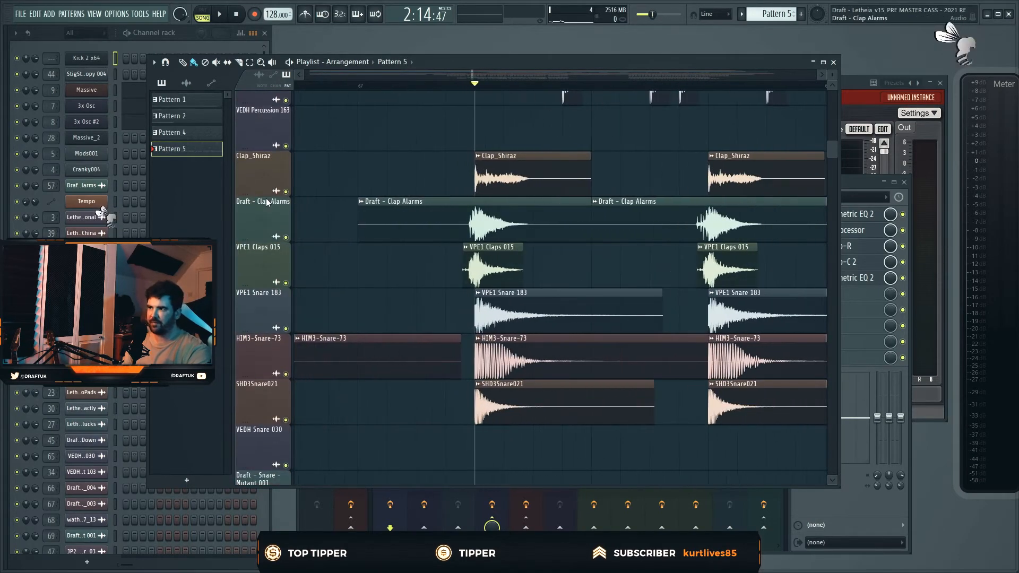
ctrl+click(286, 191)
click(285, 237)
click(285, 282)
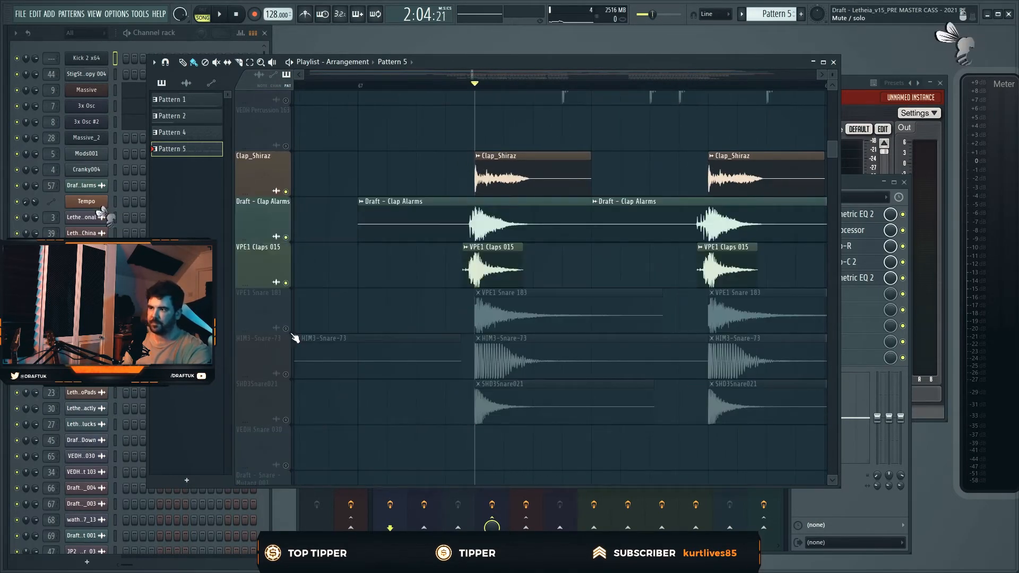
click(285, 328)
click(286, 374)
click(285, 419)
Audition the soloed clap and snare layers from the start of bar 67.
click(359, 86)
key(space)
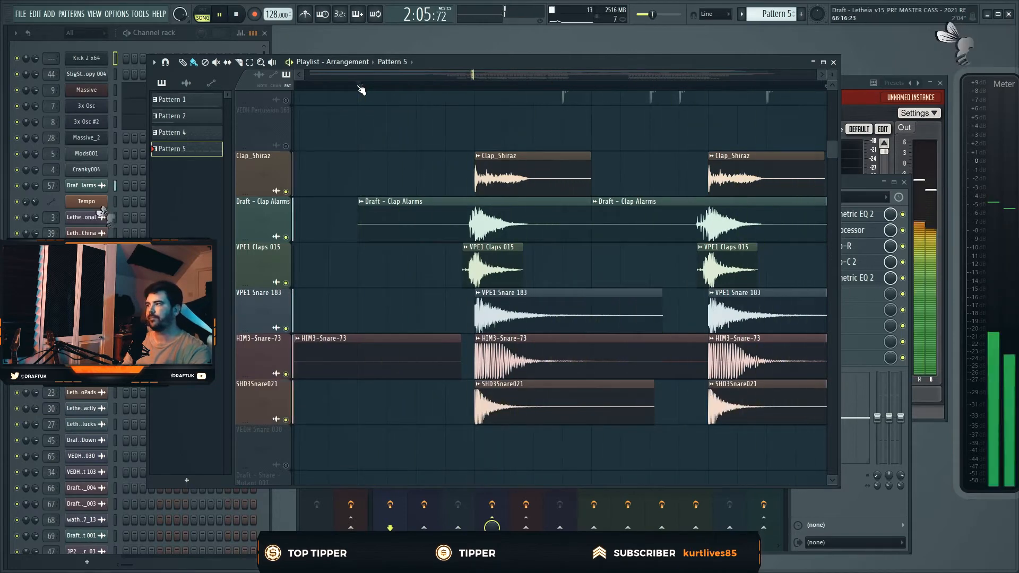
key(space)
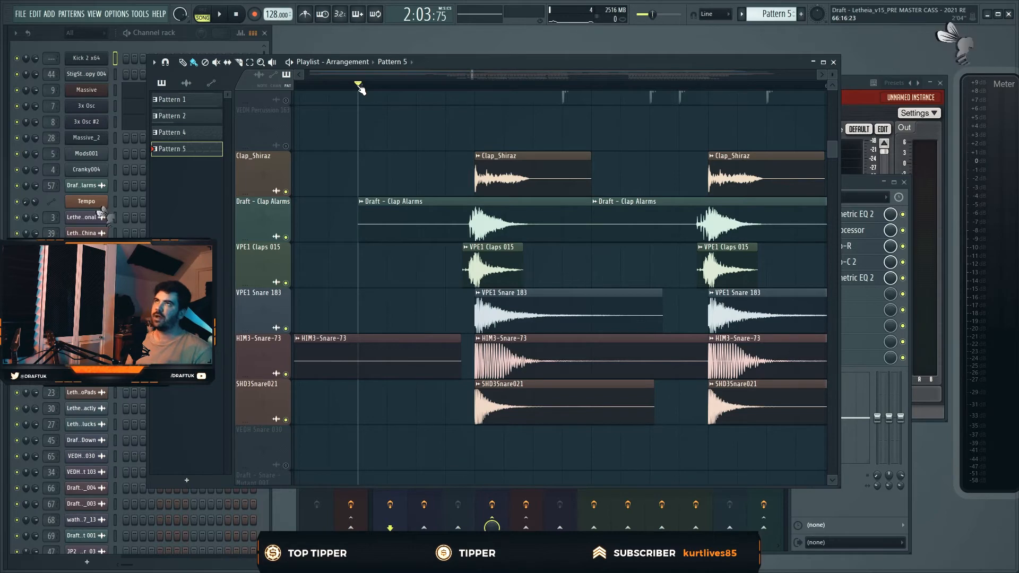
Play the clap and snare layers again and bring up the SNARE BUS channel in the mixer.
click(864, 79)
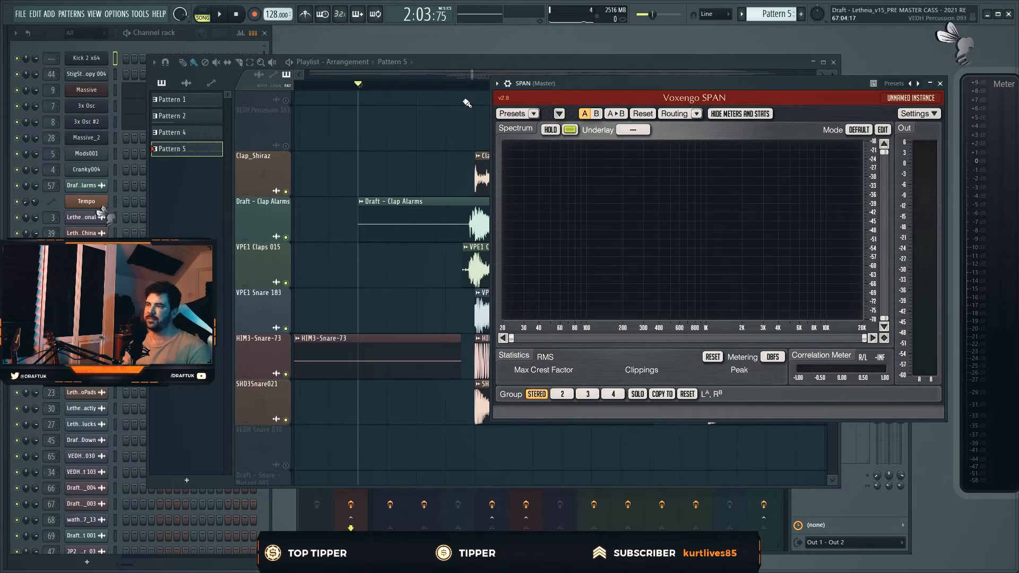
right_click(418, 116)
key(space)
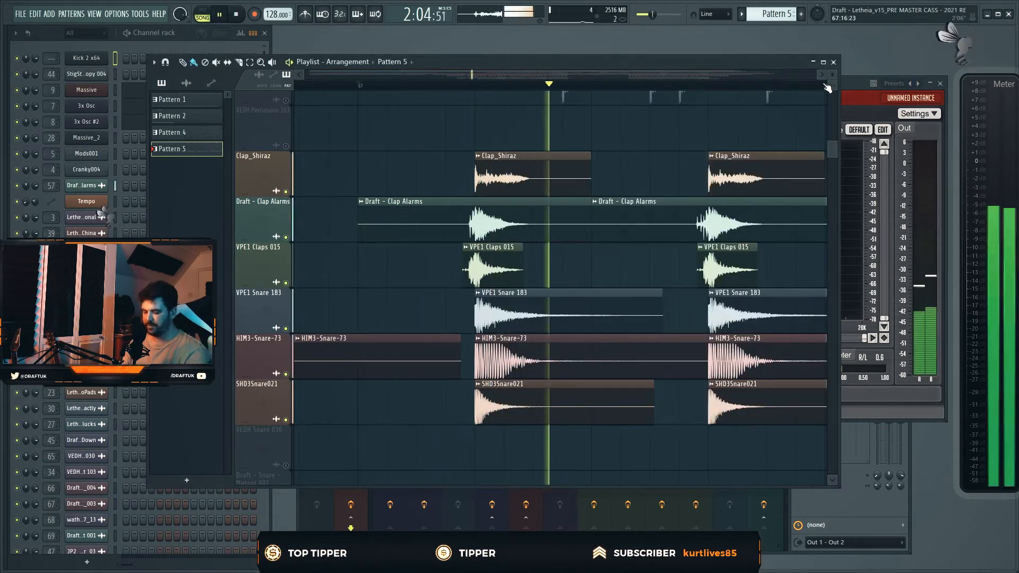
key(F9)
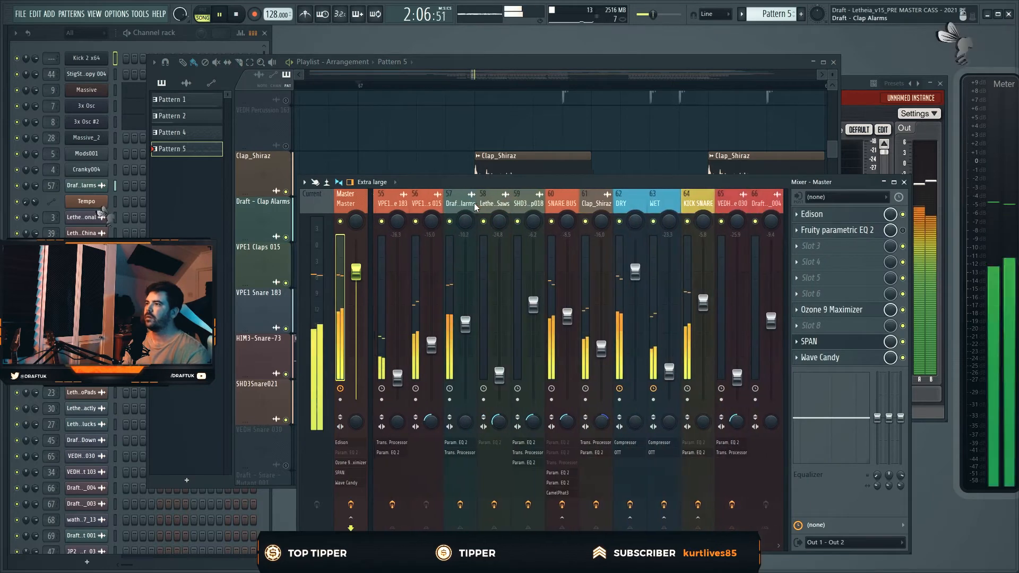
click(562, 203)
key(space)
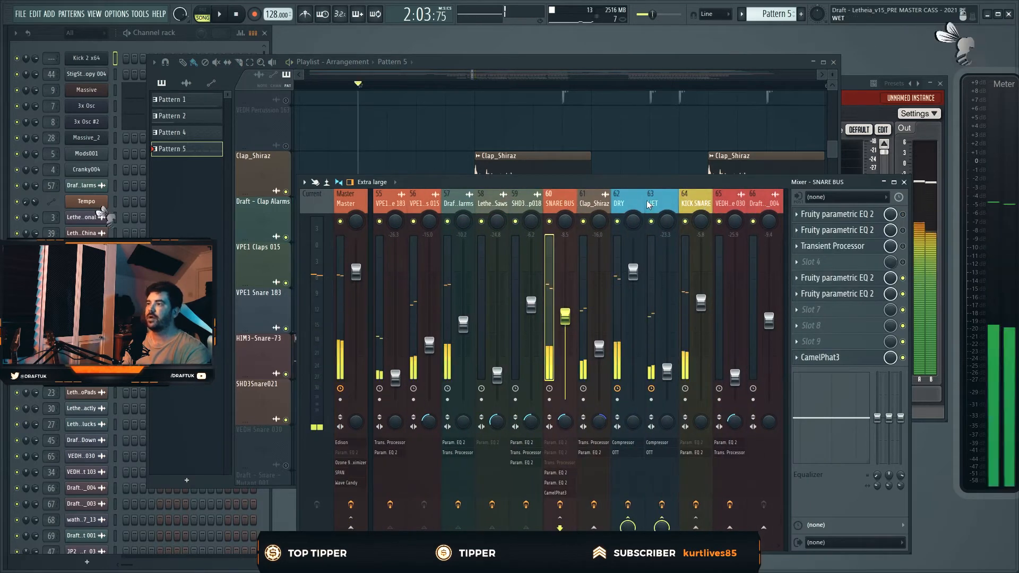
Compare the effects and routing of the DRY, WET and KICK SNARE mixer channels.
click(628, 203)
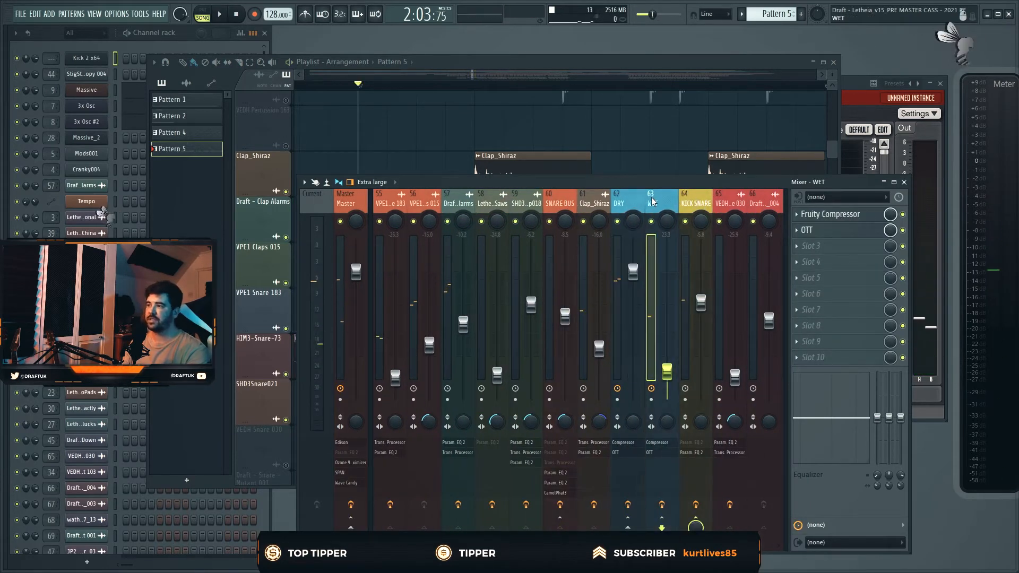
click(658, 201)
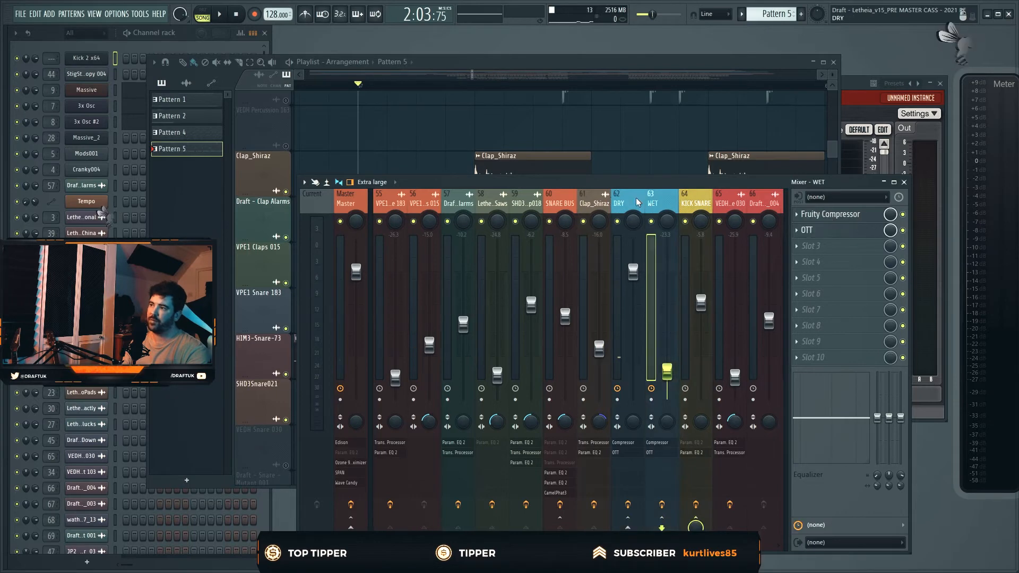
click(639, 201)
click(659, 201)
click(689, 202)
click(661, 201)
click(639, 201)
click(657, 201)
click(689, 201)
click(660, 201)
click(639, 200)
click(658, 201)
click(687, 199)
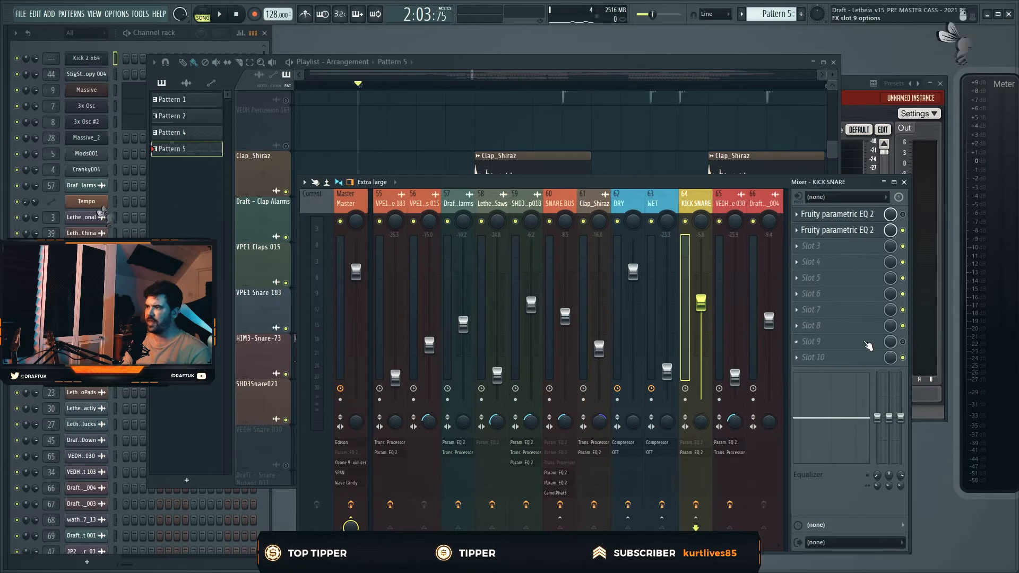
Examine the effects and routing of the individual clap and snare mixer channels around SNARE BUS.
click(568, 205)
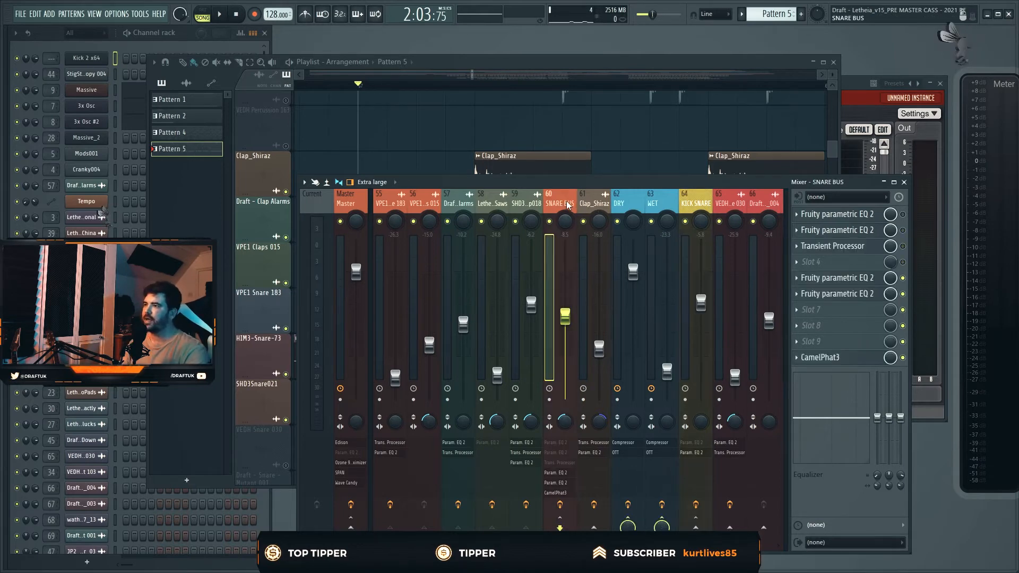
key(space)
click(536, 202)
key(Left)
key(Left)
key(Left)
key(Left)
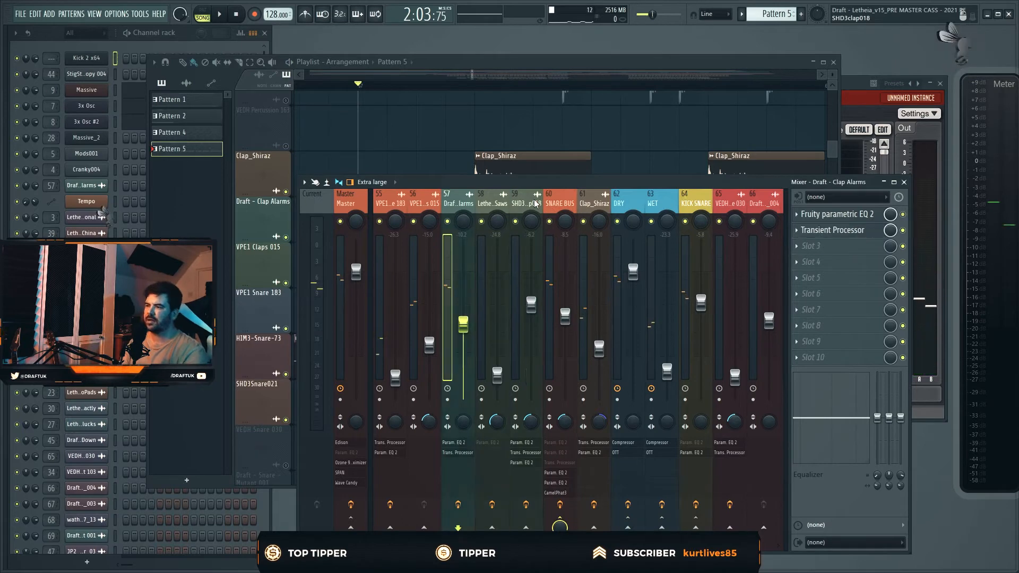
key(Right)
key(Right)
key(Right)
key(Right)
key(Right)
key(Right)
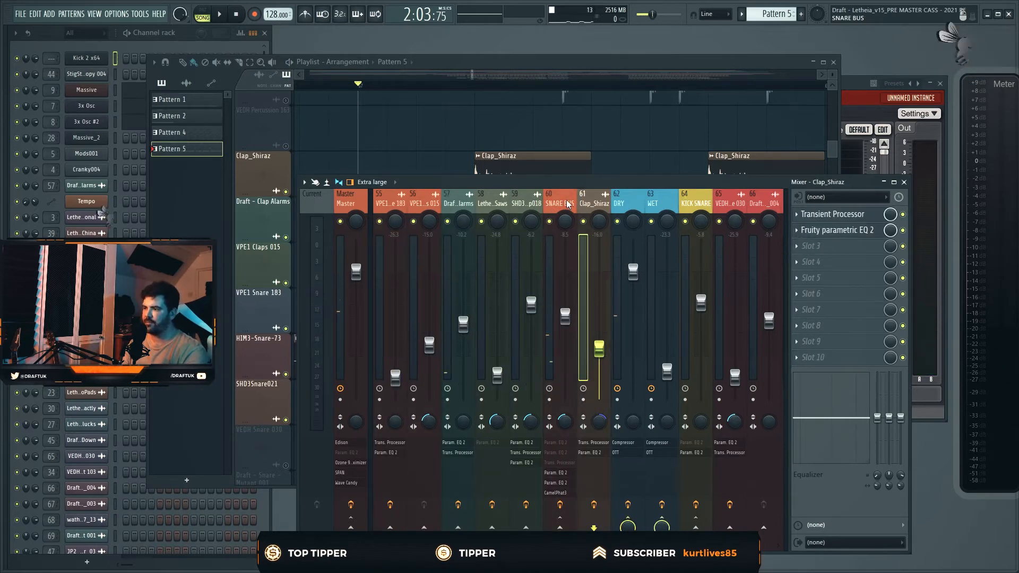
Open both active Fruity parametric EQ 2 effects on SNARE BUS and audition a band 5 boost at about 1204 Hz in the second.
click(568, 204)
click(843, 278)
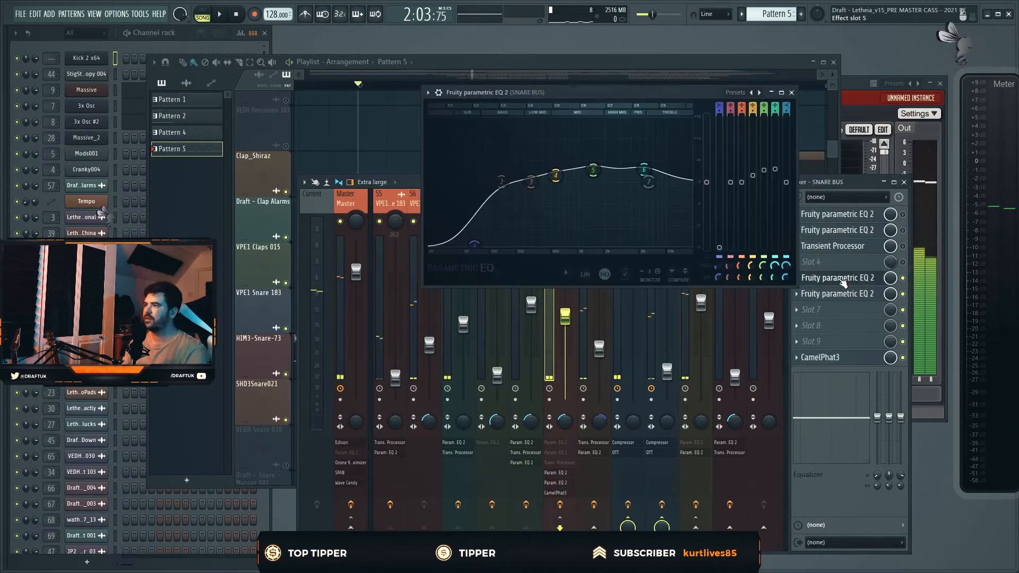
click(845, 294)
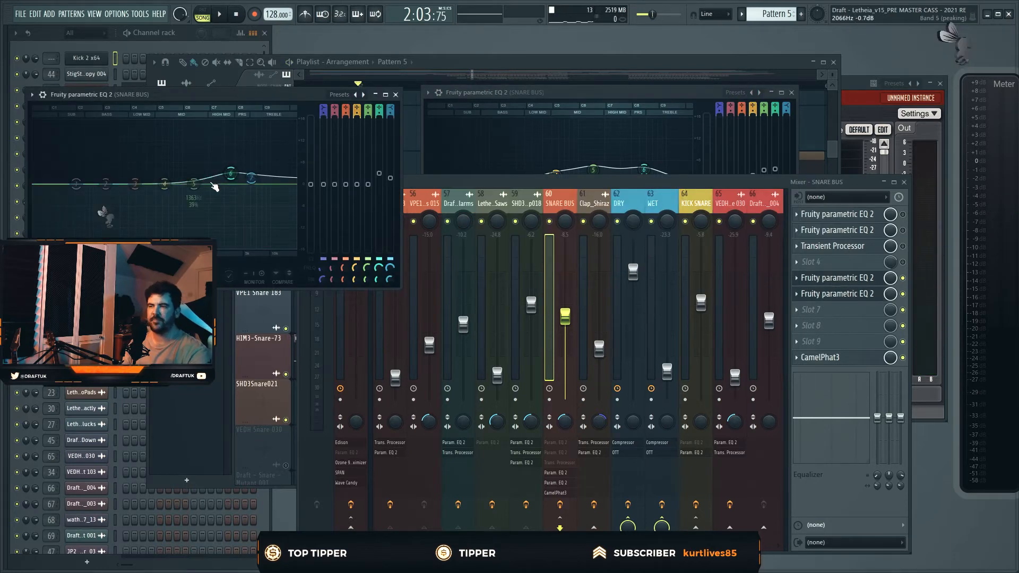
drag(203, 185, 189, 156)
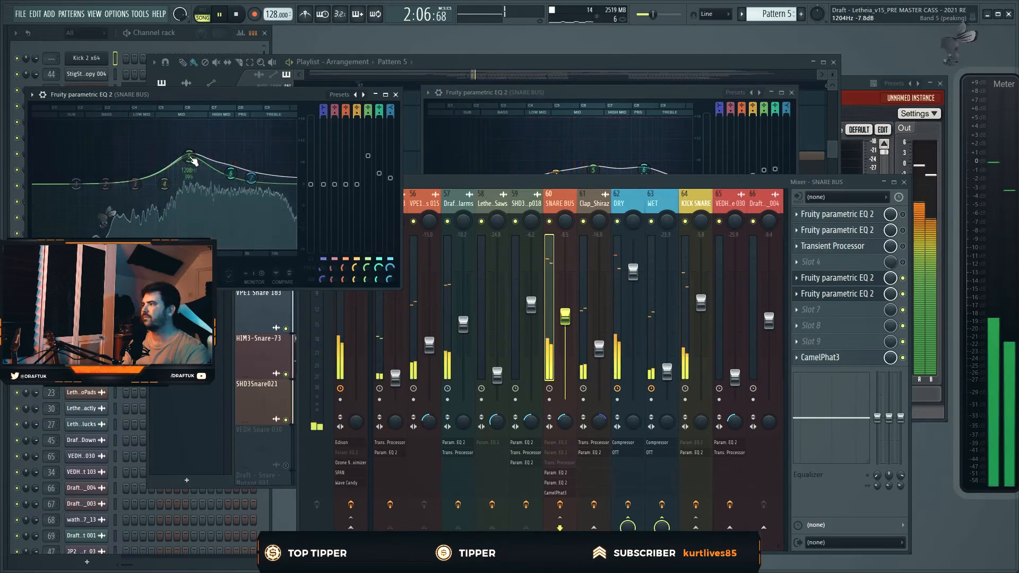
key(space)
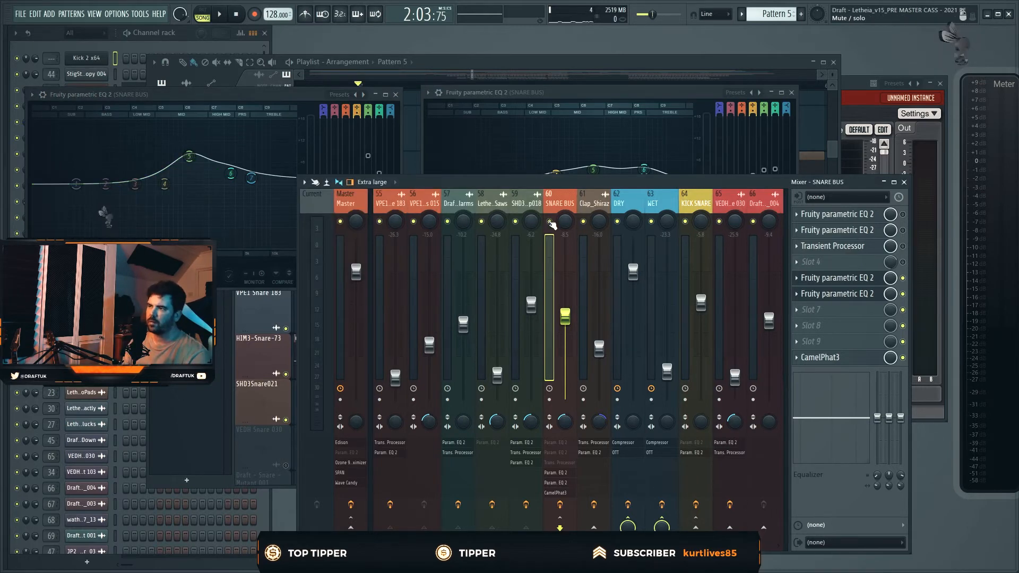
Play the clap and snare layers through the band 5 boost at about 1215 Hz in the SNARE BUS parametric EQ.
key(F5)
key(space)
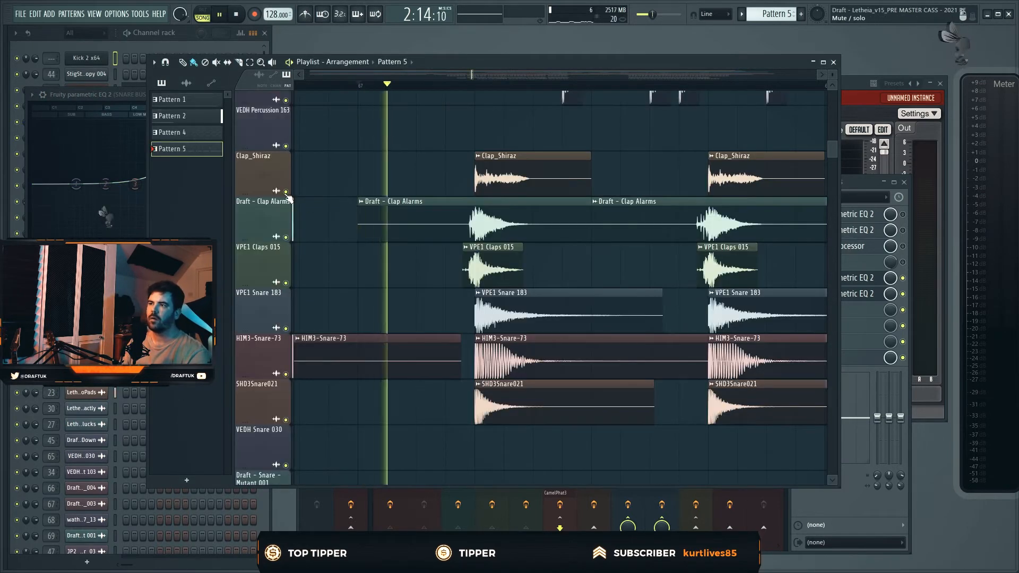
click(144, 104)
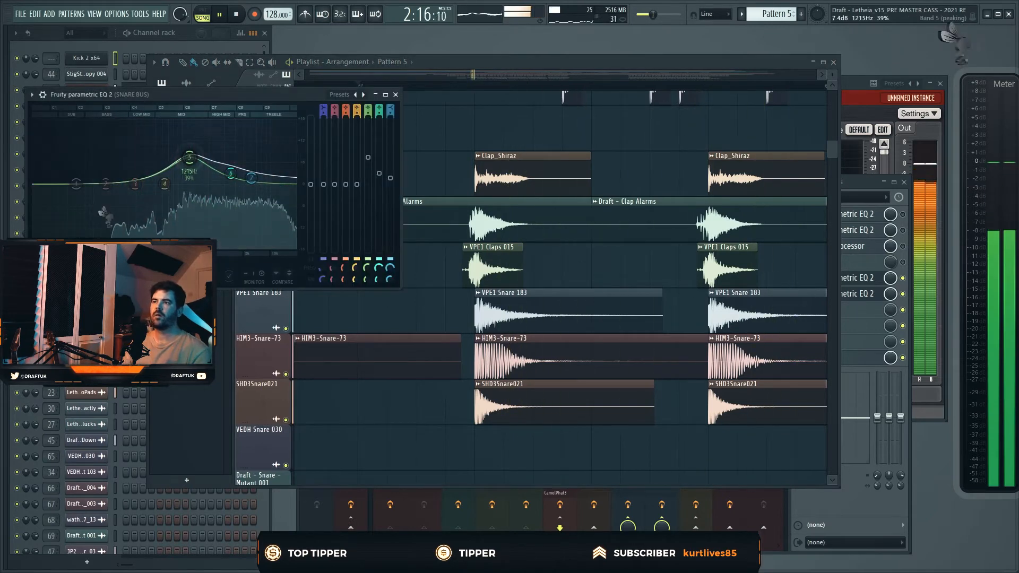
key(space)
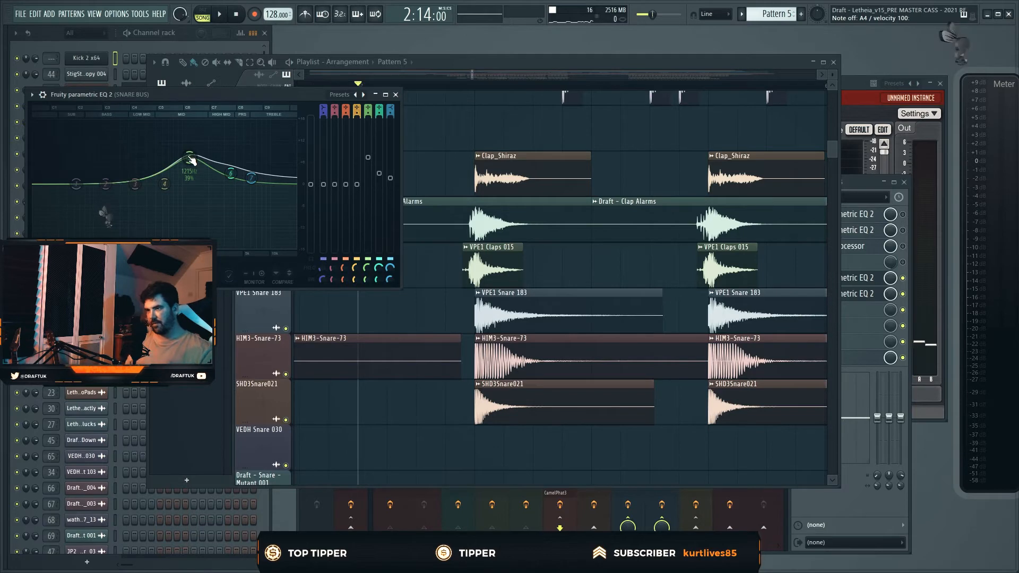
Audition band 5 of the SNARE BUS parametric EQ as a deep cut at about 1215 Hz and as a boost at about 1020 Hz.
key(space)
drag(192, 189, 191, 214)
key(space)
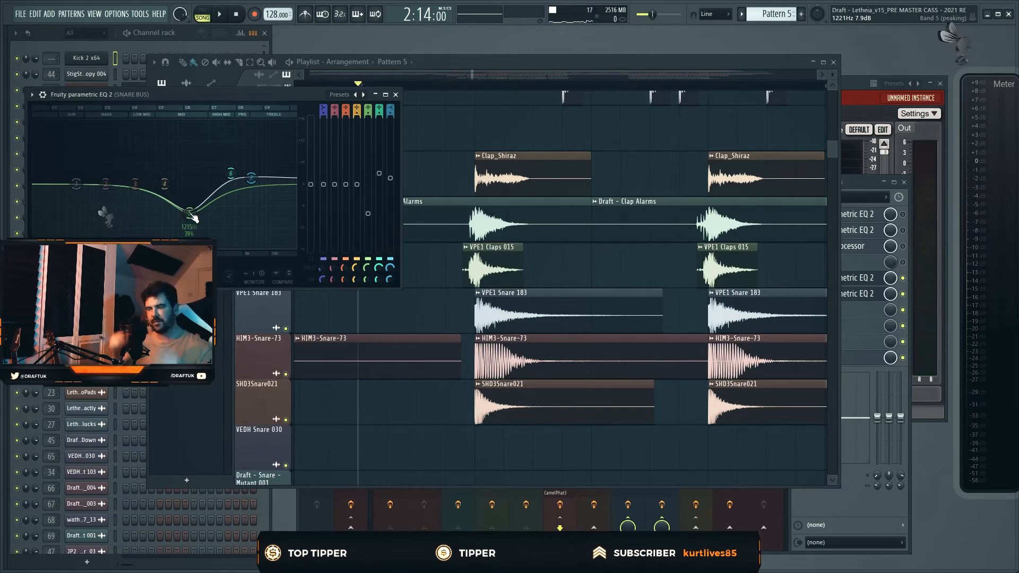
key(space)
drag(191, 214, 184, 154)
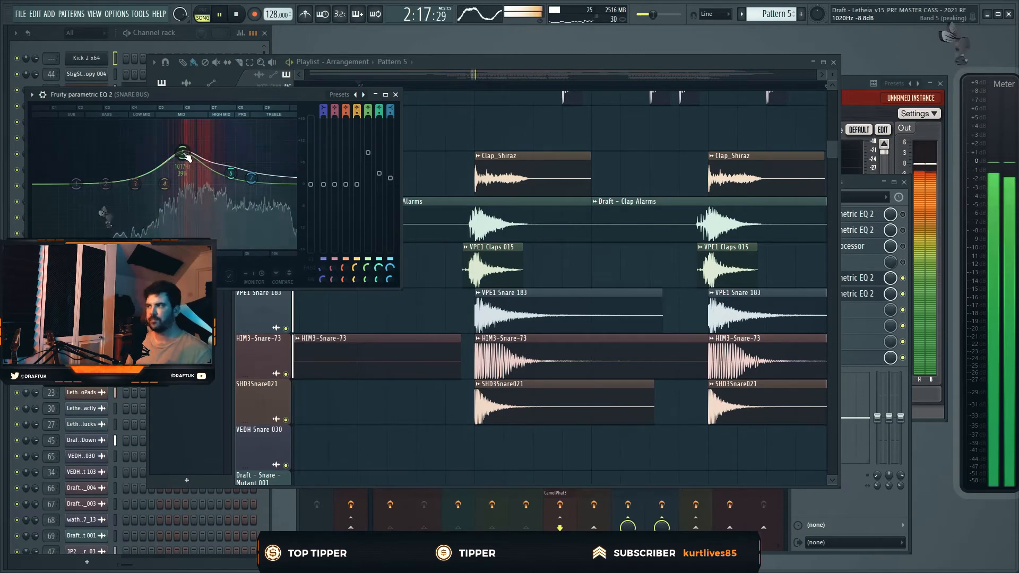
key(space)
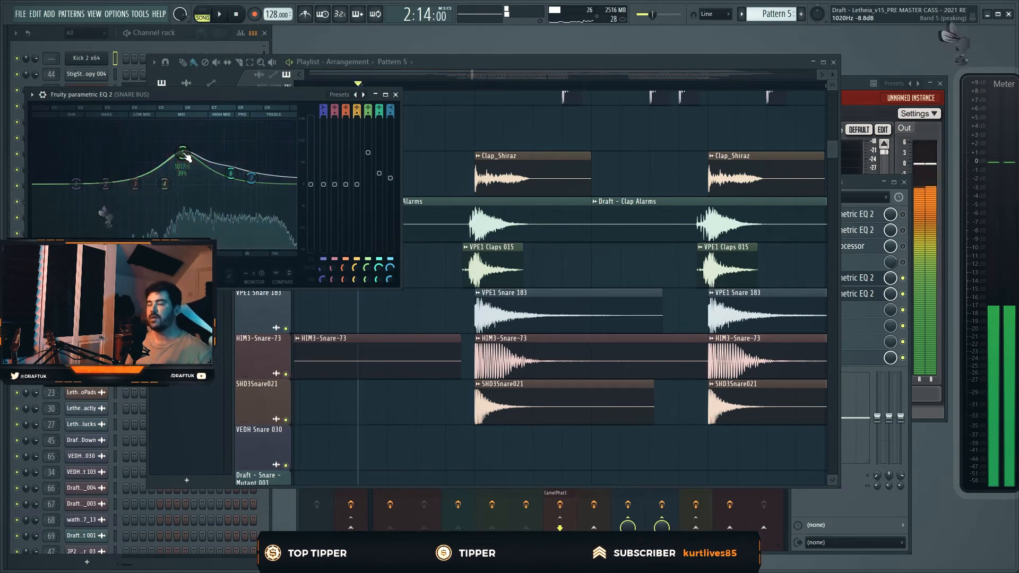
Solo the Clap_Shiraz playlist track and reset band 5 of the SNARE BUS parametric EQ to flat.
click(437, 144)
scroll(450, 128, down, 3)
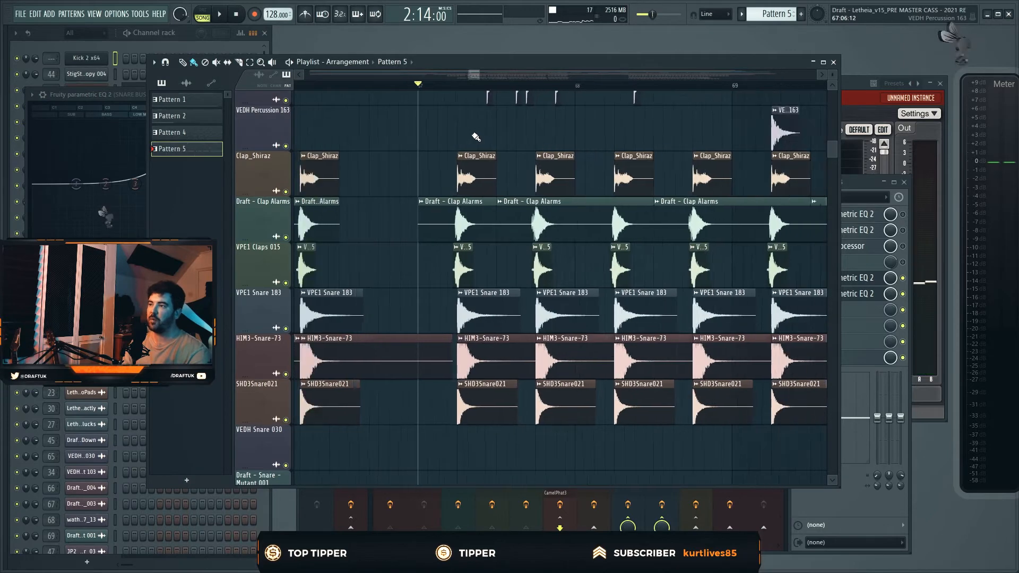
right_click(285, 192)
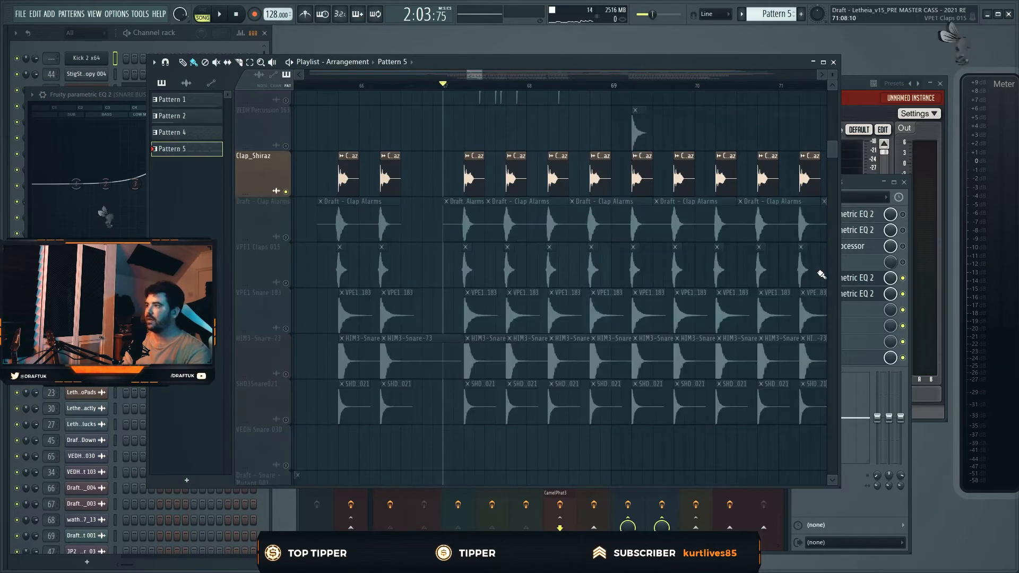
click(103, 108)
click(195, 167)
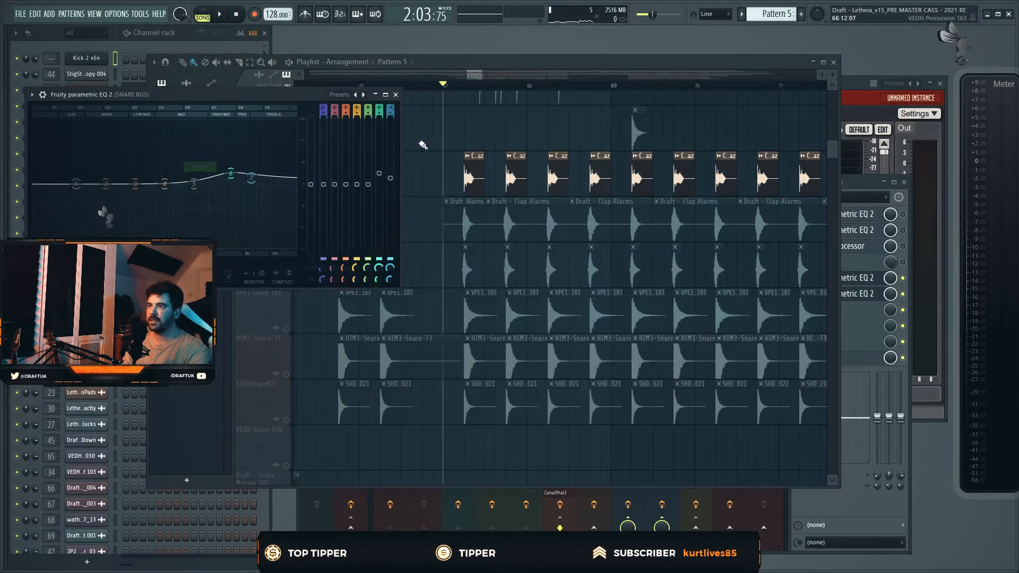
click(420, 146)
Play the arrangement while unmuting the clap and snare layers one by one, from Draft - Clap Alarms down to SHD3Snare021.
click(286, 237)
key(space)
click(285, 283)
click(285, 328)
click(285, 374)
click(286, 419)
scroll(477, 355, down, 3)
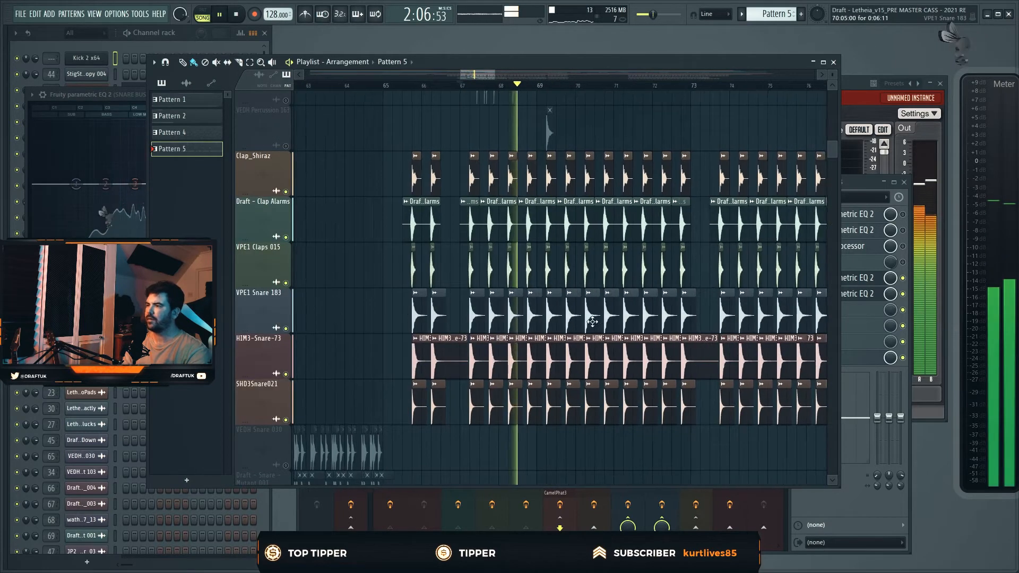
scroll(631, 319, up, 2)
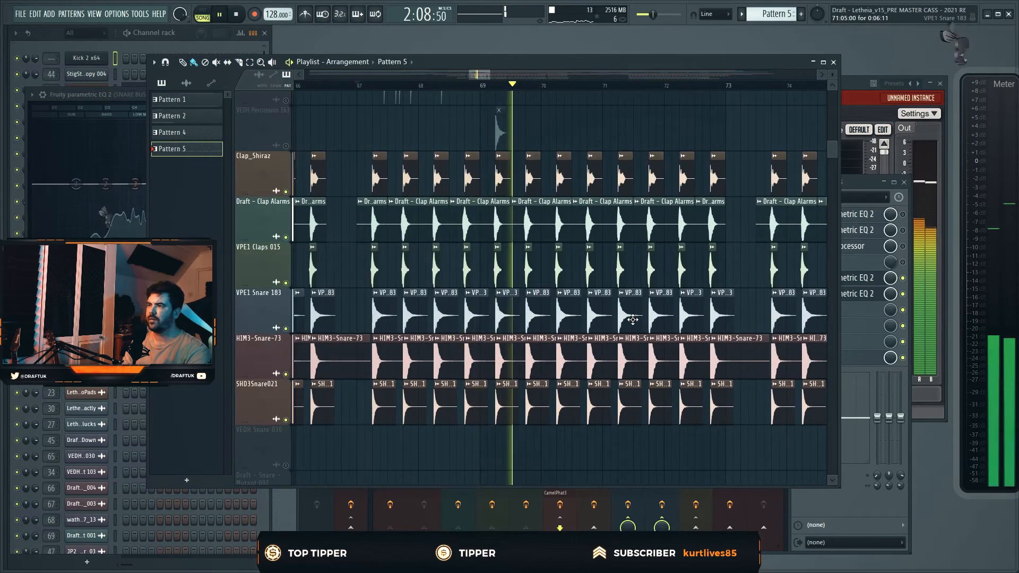
key(space)
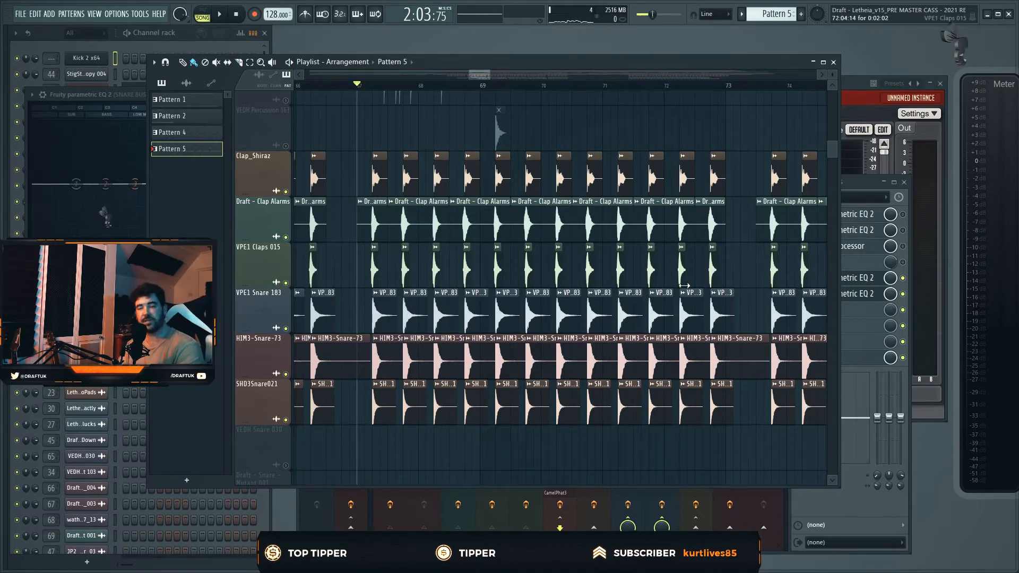
Look through the snare, fill percussion and kick tracks across the arrangement to find the kick layers.
scroll(679, 281, down, 8)
scroll(720, 341, down, 3)
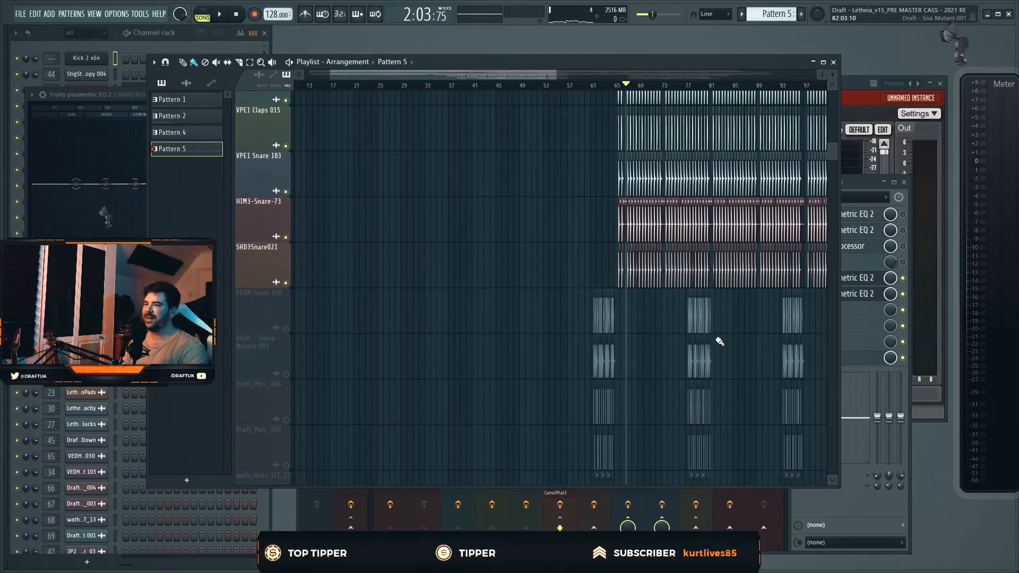
scroll(719, 341, up, 3)
scroll(719, 341, up, 3)
scroll(720, 341, down, 1)
scroll(784, 329, down, 2)
drag(484, 76, 603, 84)
scroll(641, 245, down, 2)
scroll(682, 268, down, 3)
scroll(682, 268, up, 1)
scroll(610, 269, up, 3)
scroll(592, 269, up, 5)
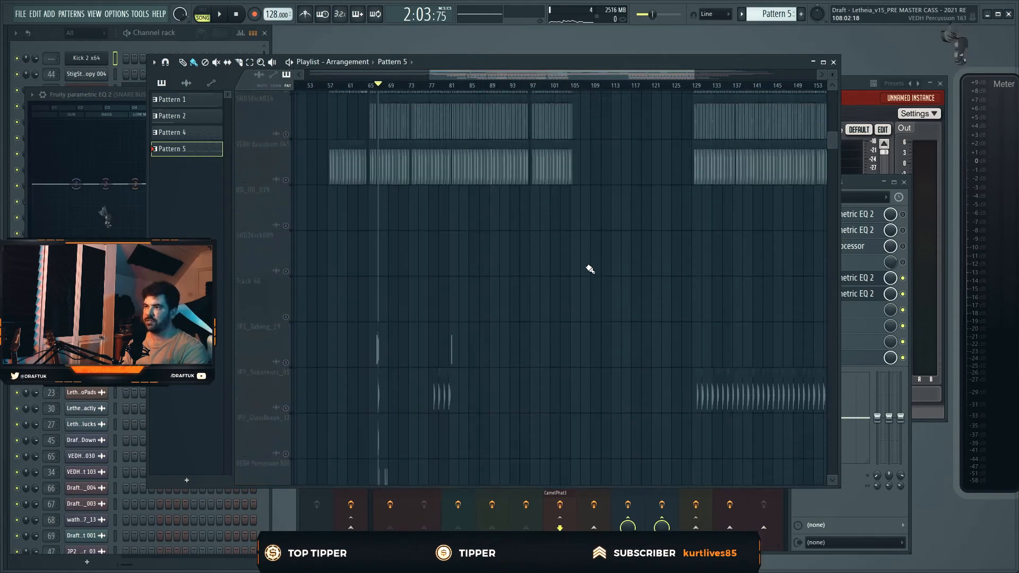
Solo SHD3Kick012, play it with Draft - Kick Down, SHD3Kick014 and VEDH Bassdrum 045 added in turn, and view the spectrum in SPAN.
right_click(285, 192)
key(space)
click(286, 237)
click(286, 283)
click(285, 328)
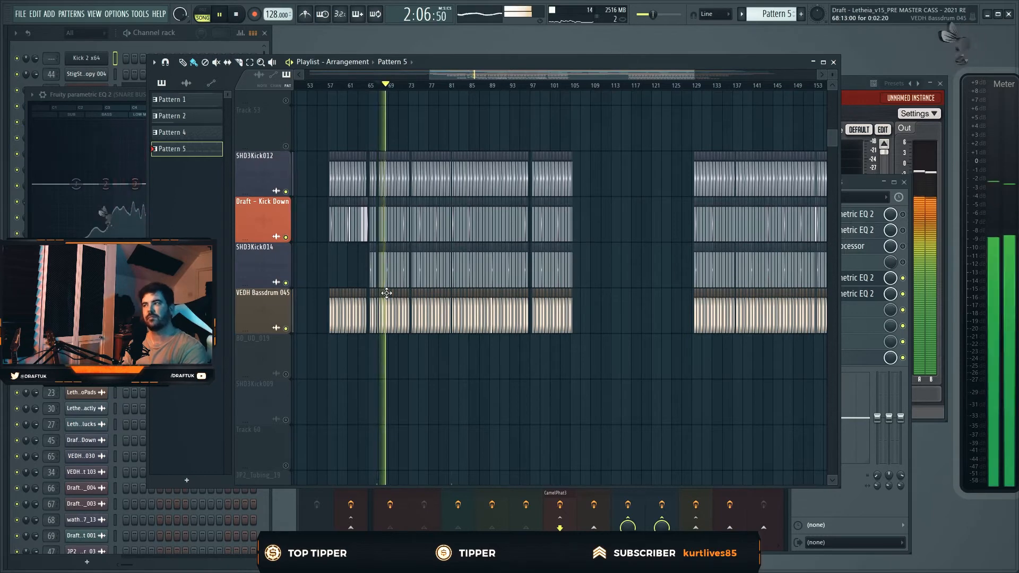
click(847, 82)
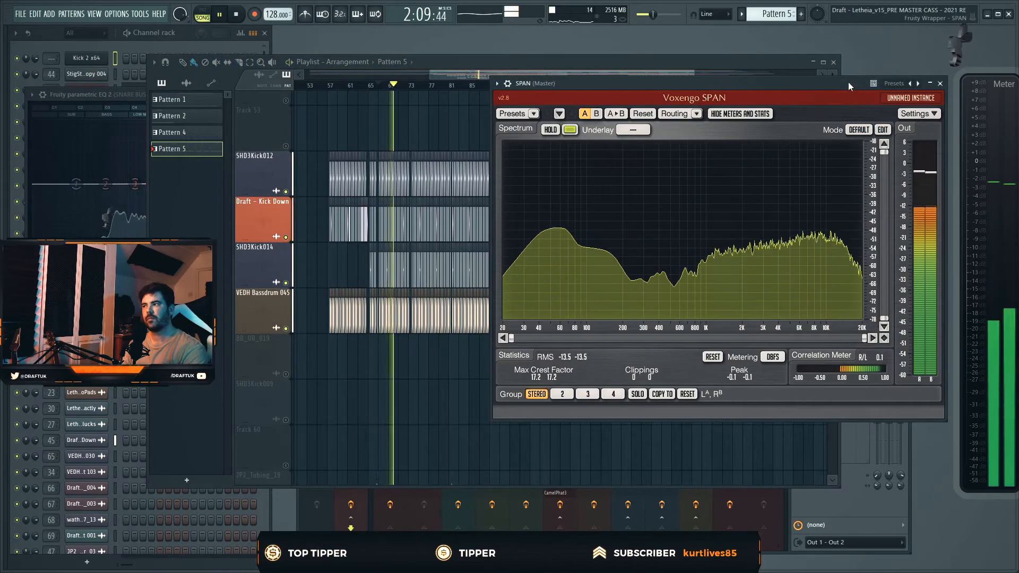
key(space)
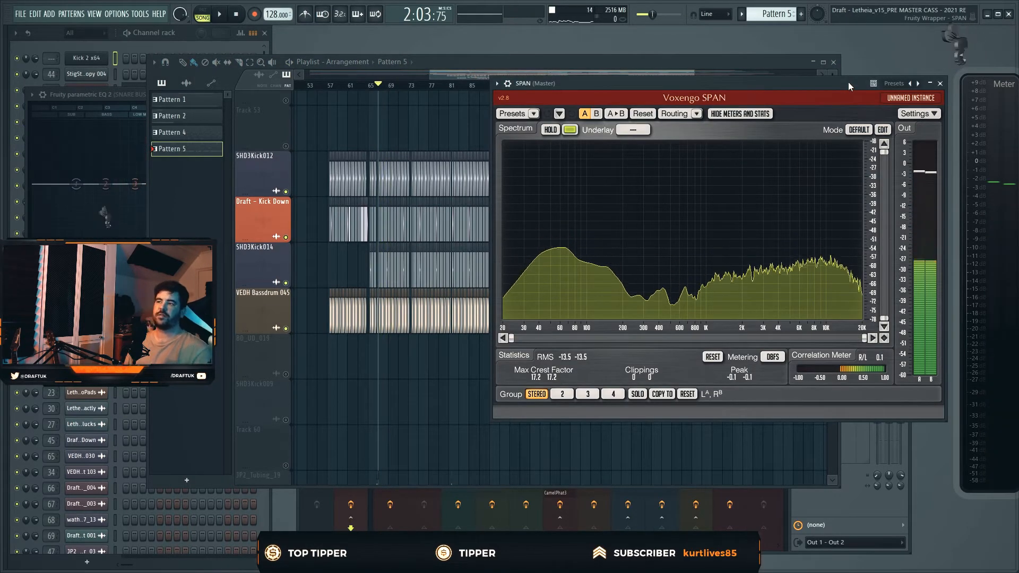
Play only the open hats, unmuting Hats_06, VEDH Open Hihat 122, 095 and 080, and JP2_WoodCutter_03 one after another.
right_click(487, 115)
scroll(490, 113, down, 7)
scroll(372, 183, down, 5)
scroll(368, 185, up, 6)
scroll(387, 175, up, 6)
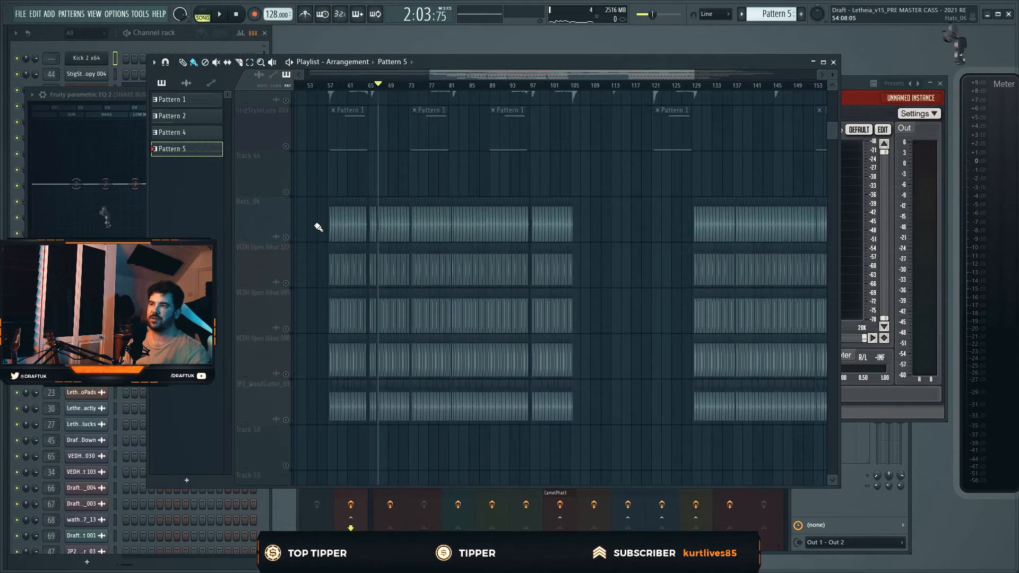
click(286, 237)
key(space)
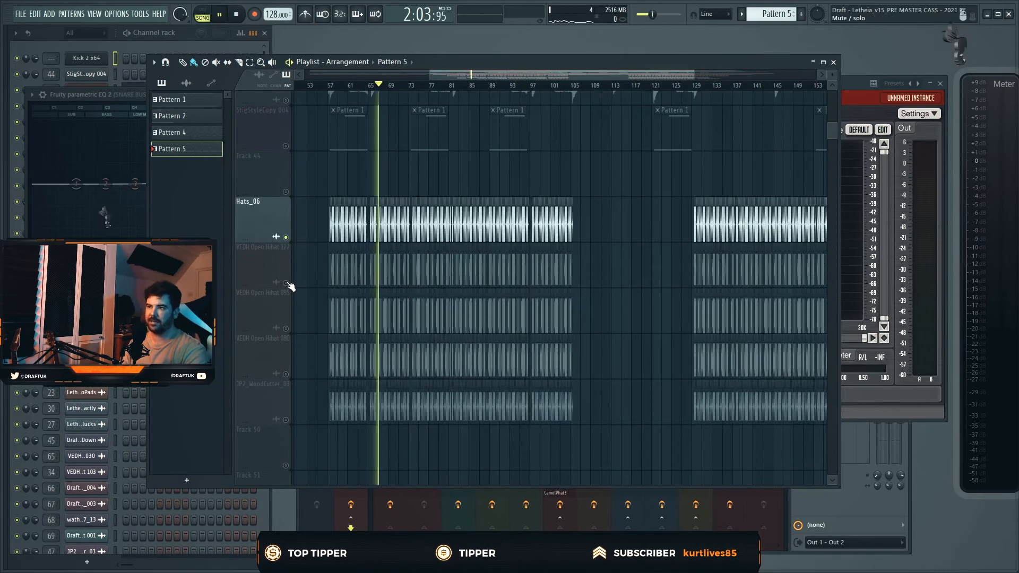
click(285, 282)
click(285, 328)
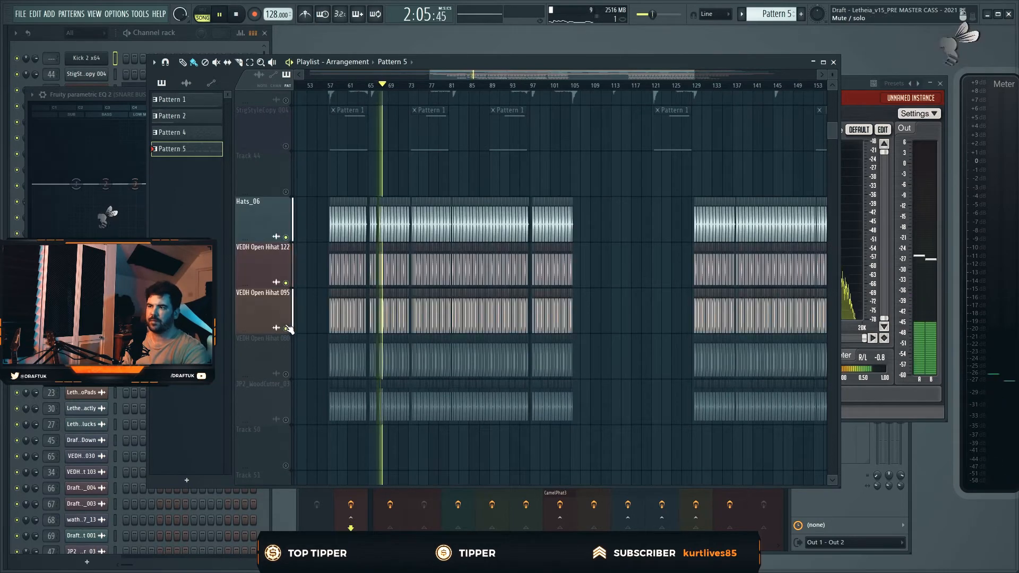
click(285, 374)
click(285, 419)
Stop playback, unmute the Letheia_China and Letheia_Rides tracks, and briefly play them together with the open hats.
scroll(324, 327, up, 1)
scroll(324, 328, up, 12)
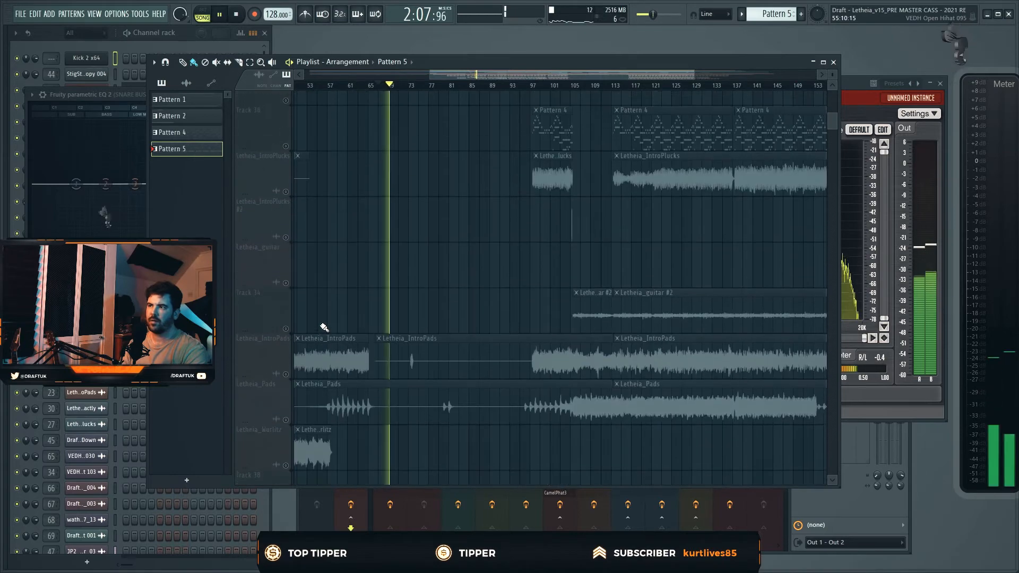
scroll(325, 327, up, 8)
key(space)
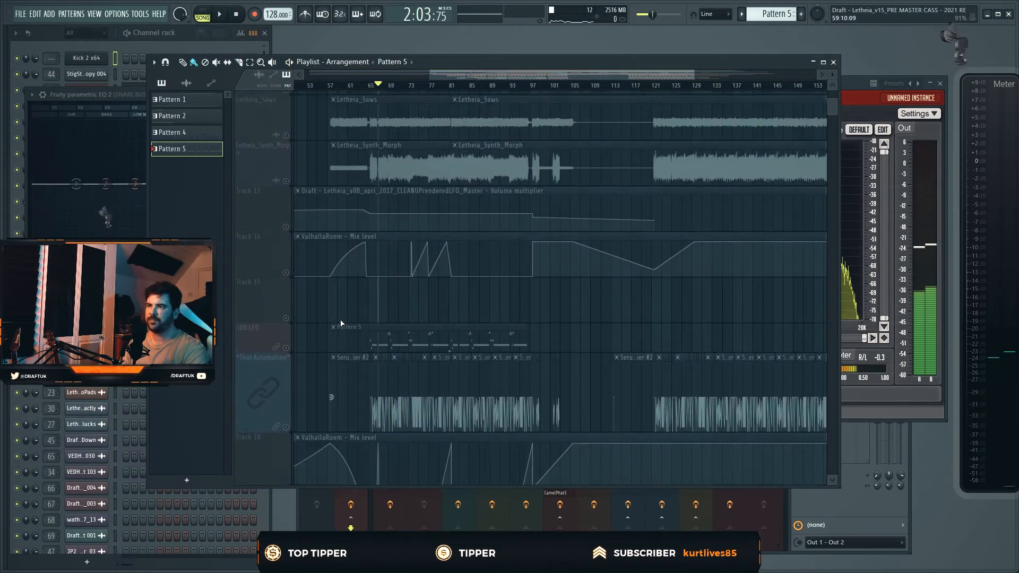
scroll(341, 322, up, 4)
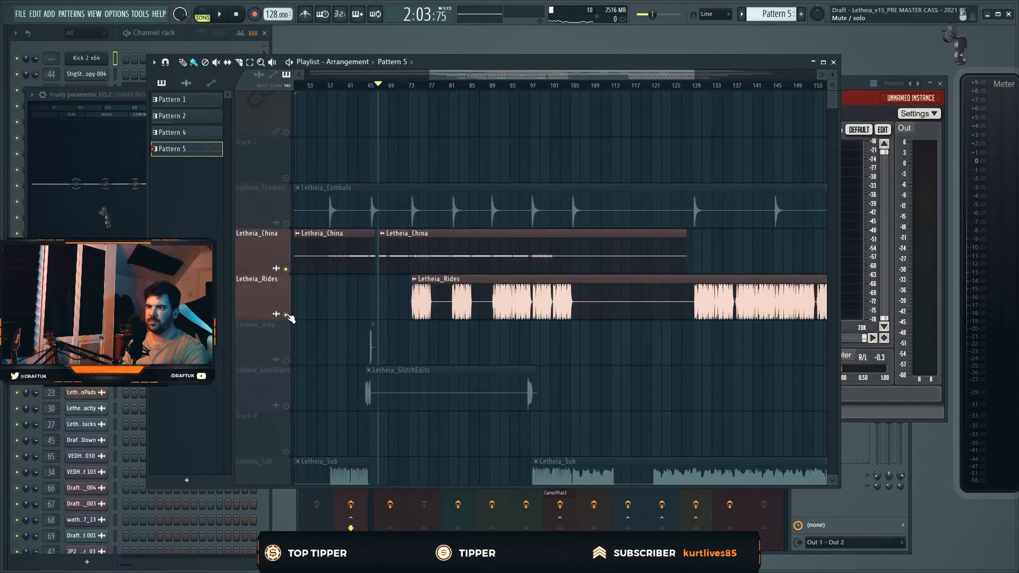
scroll(319, 308, down, 8)
scroll(345, 303, down, 20)
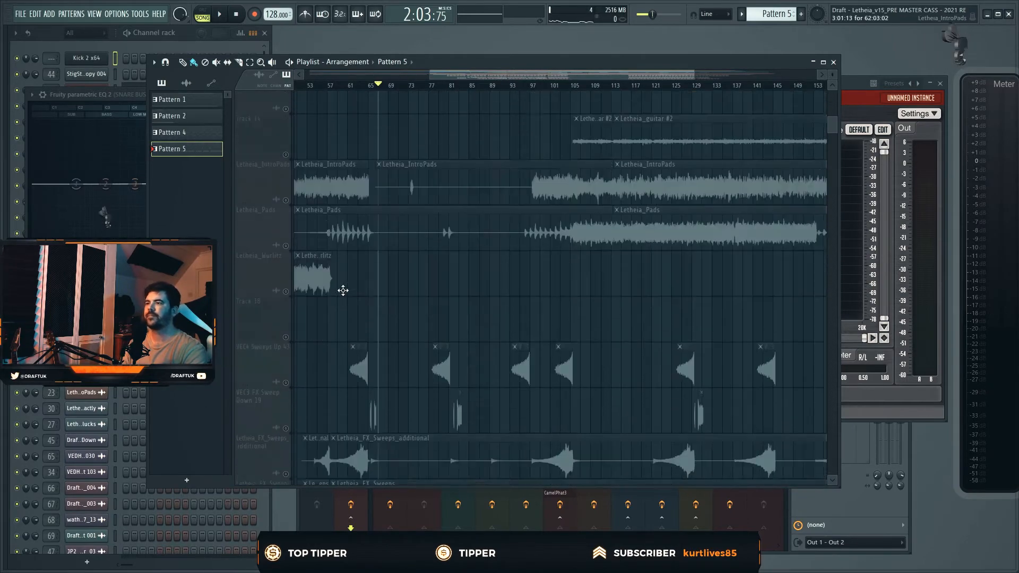
key(space)
key(space)
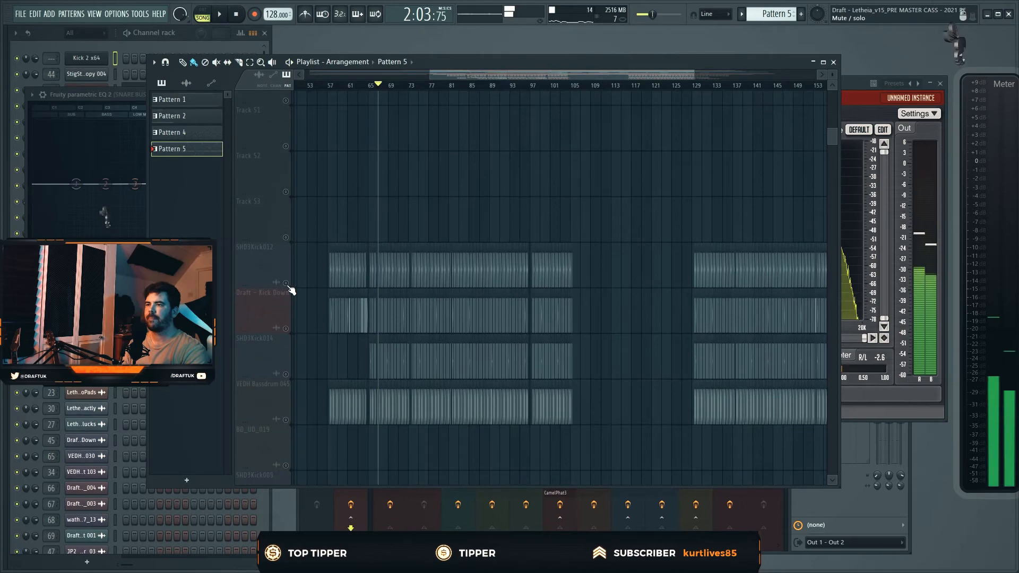
Unmute the closed hat layers, including Hats_07, SHD2_AC_CH_007, ACB2_Hat17 and ACB2_Hat03.
scroll(325, 298, down, 8)
scroll(324, 299, down, 10)
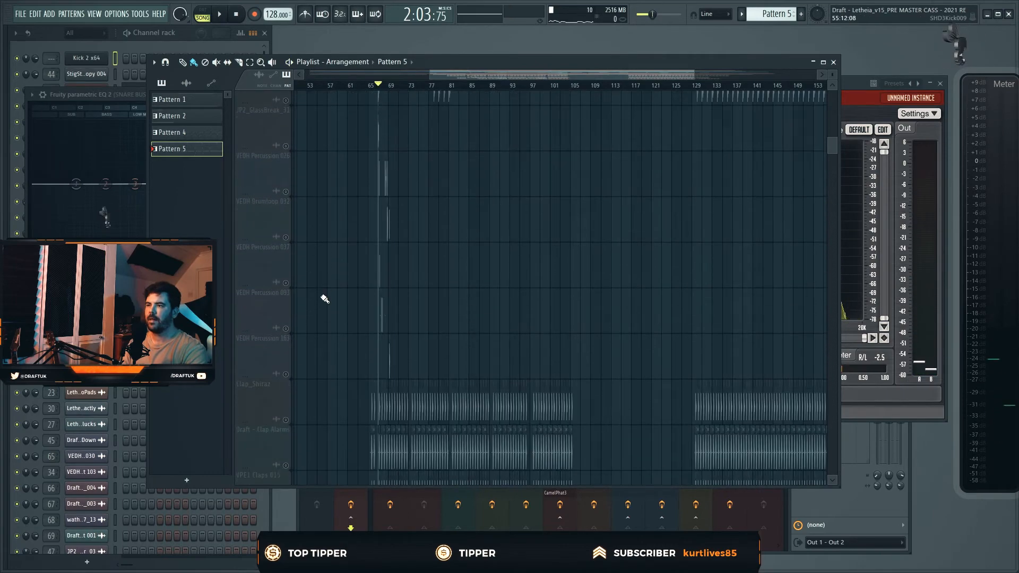
scroll(326, 299, down, 6)
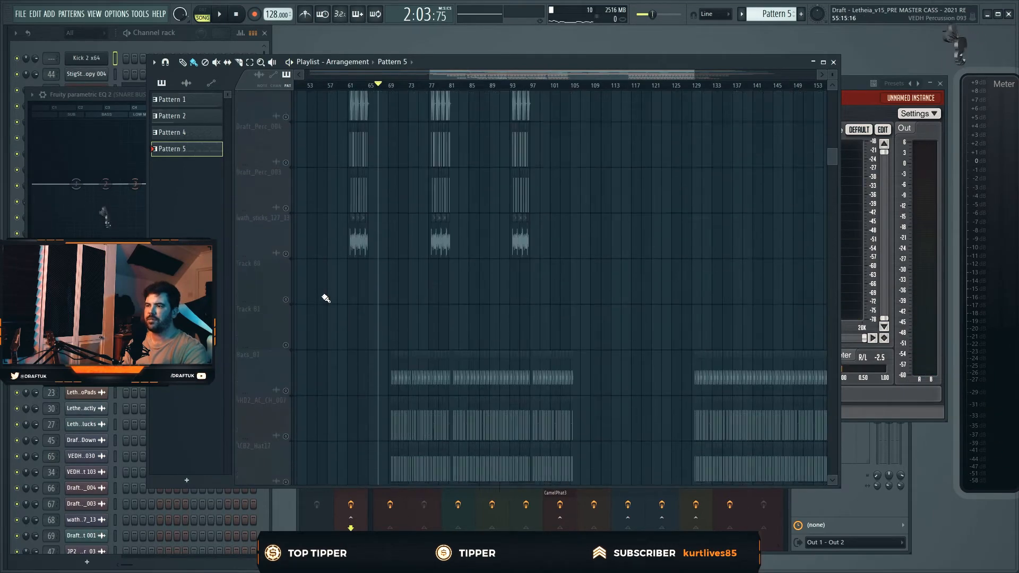
scroll(425, 304, up, 8)
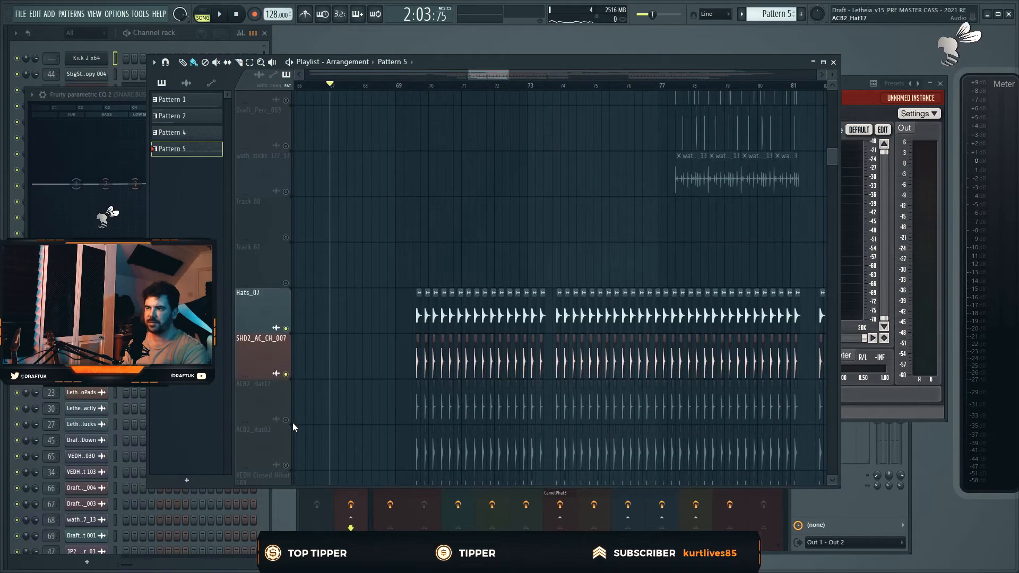
scroll(292, 422, down, 5)
click(286, 237)
scroll(329, 231, up, 5)
scroll(419, 265, up, 3)
Check the Hats_07 clip's channel settings and mixer channel, and play the hat layers from just after bar 69.
double_click(432, 310)
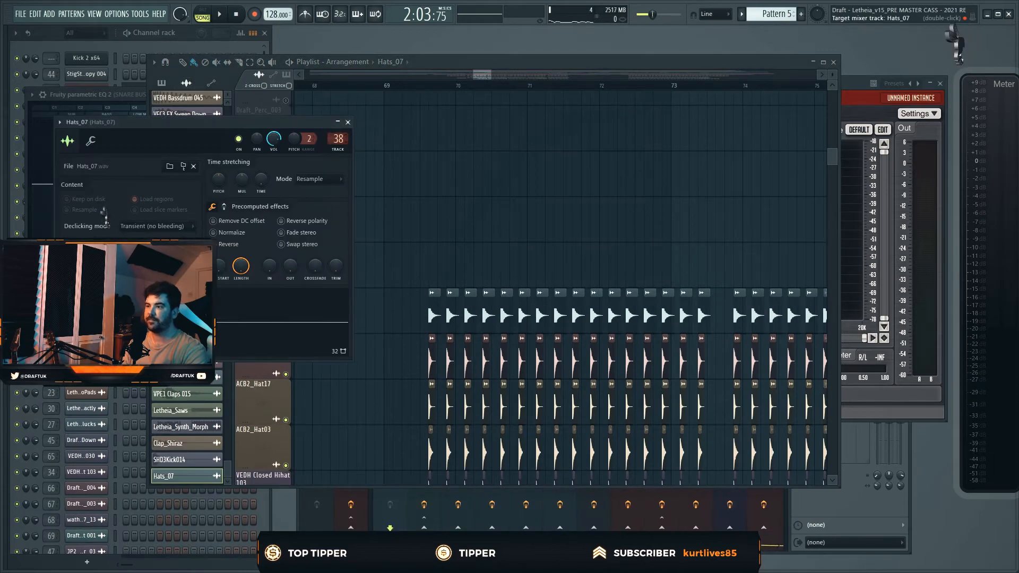
key(F9)
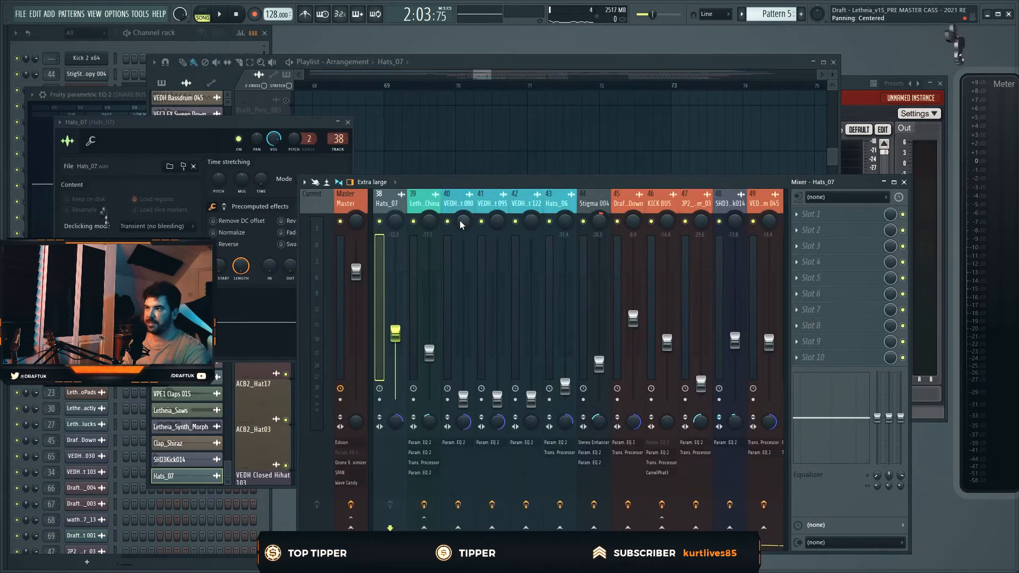
click(517, 147)
click(422, 86)
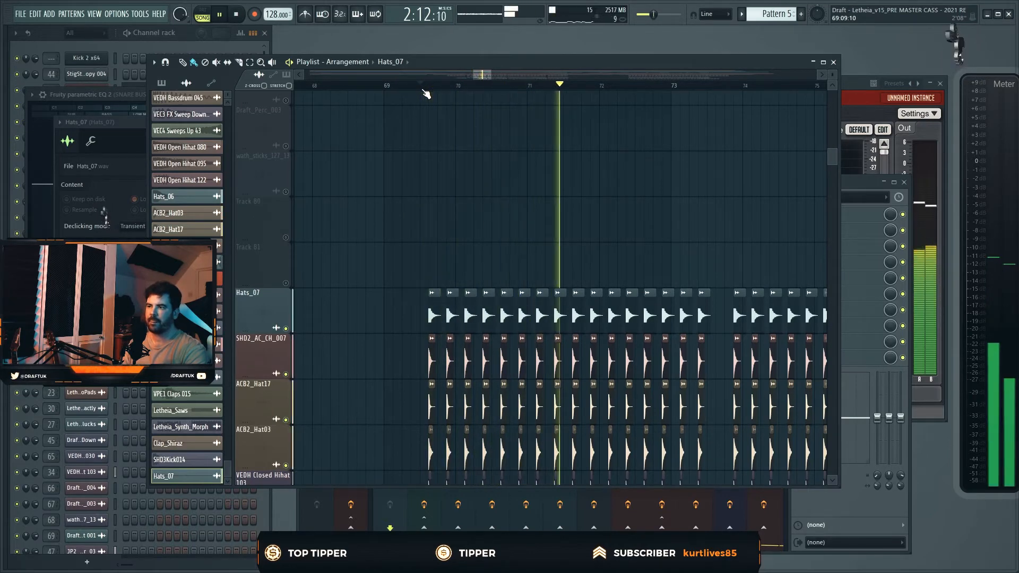
key(space)
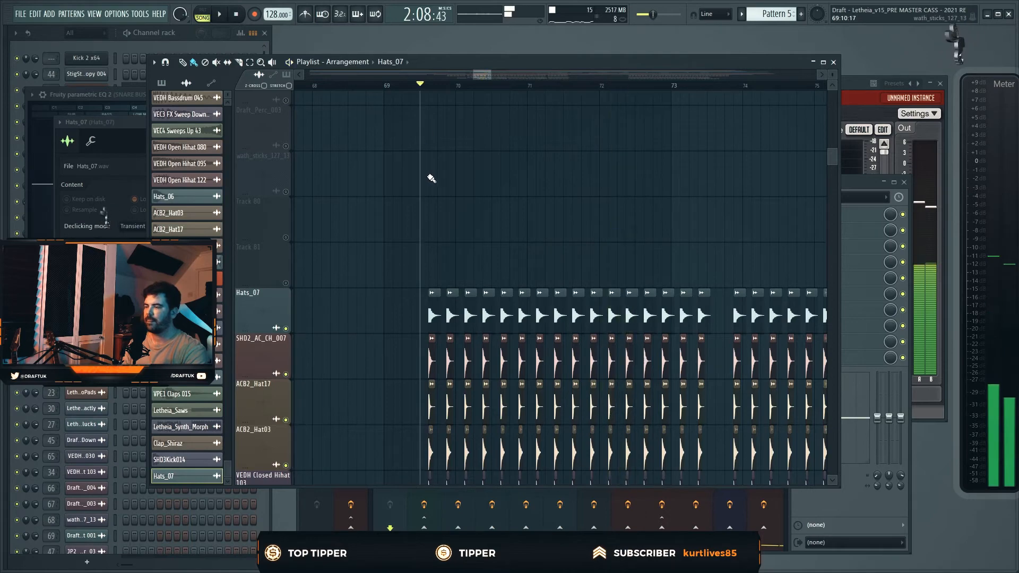
Solo Hats_06 and play it, bringing VEDH Open Hihat 122, 095, 080 and JP2_WoodCutter_03 back in one by one.
scroll(427, 180, up, 7)
scroll(435, 178, up, 8)
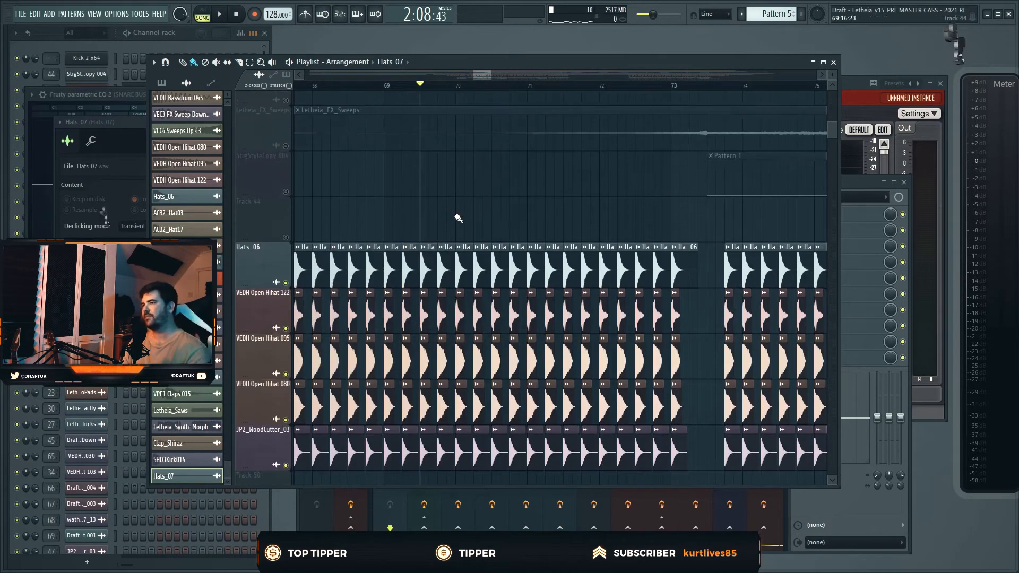
scroll(456, 218, up, 6)
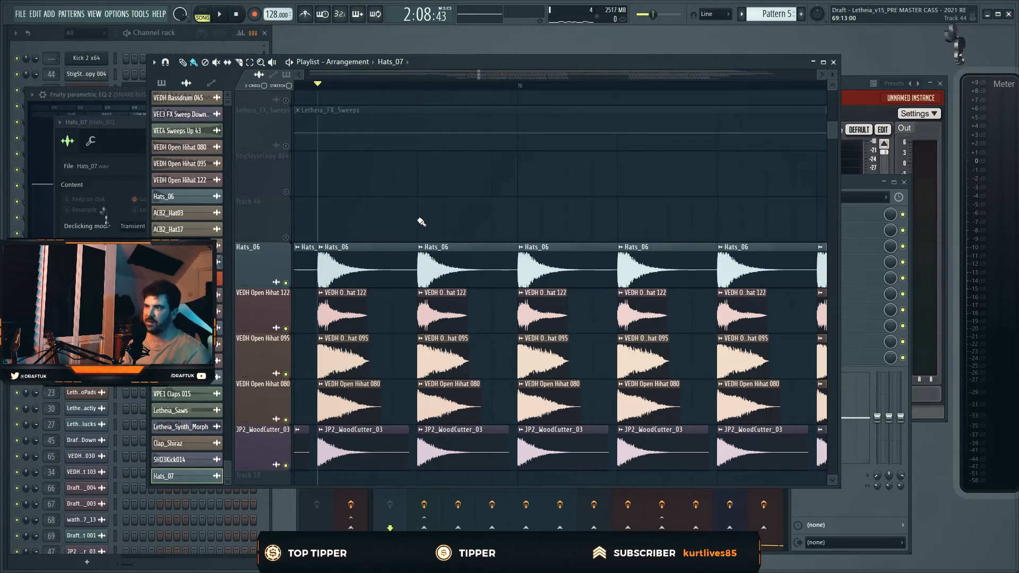
right_click(287, 282)
click(286, 328)
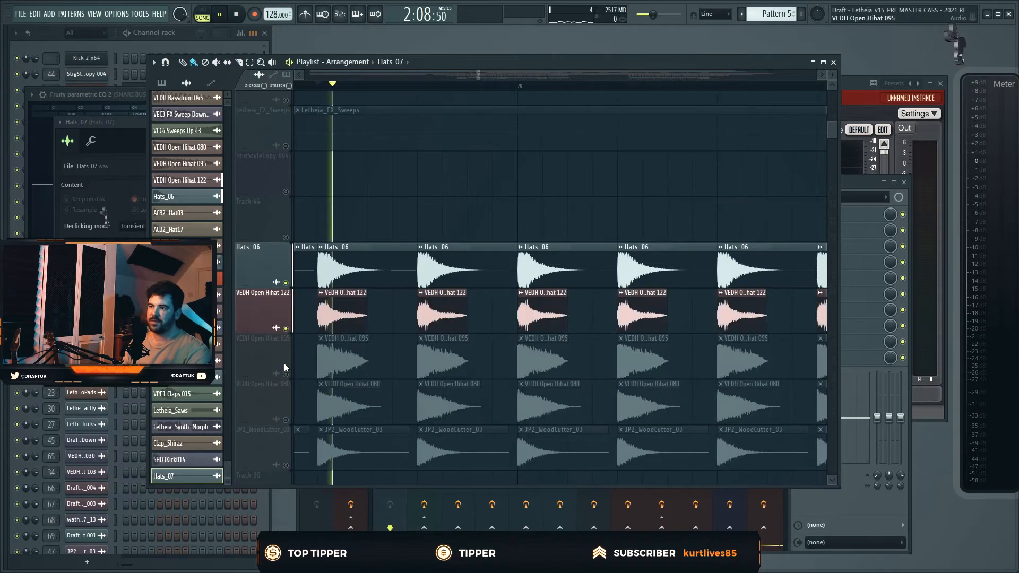
click(287, 374)
click(287, 419)
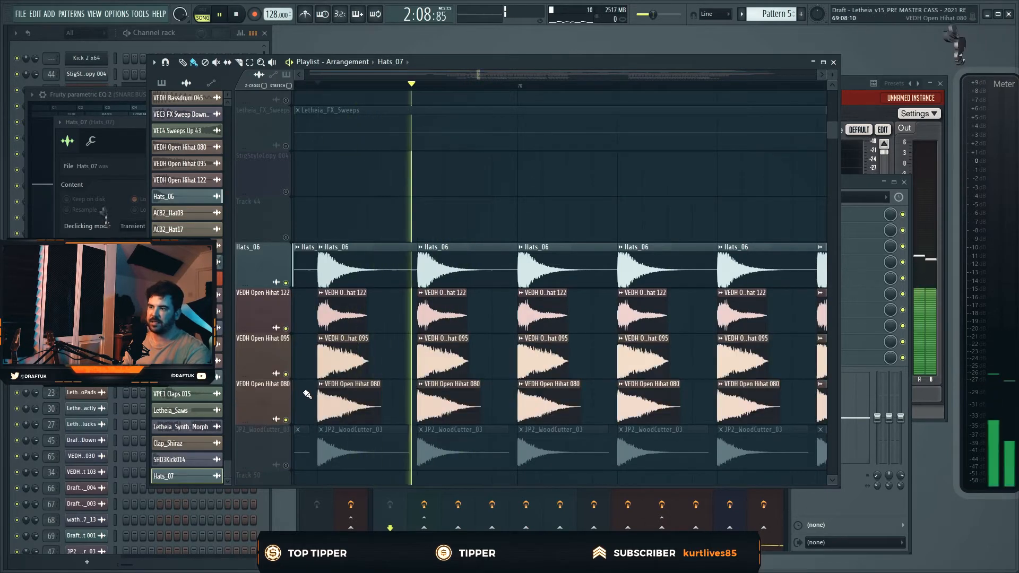
scroll(289, 422, down, 2)
click(286, 374)
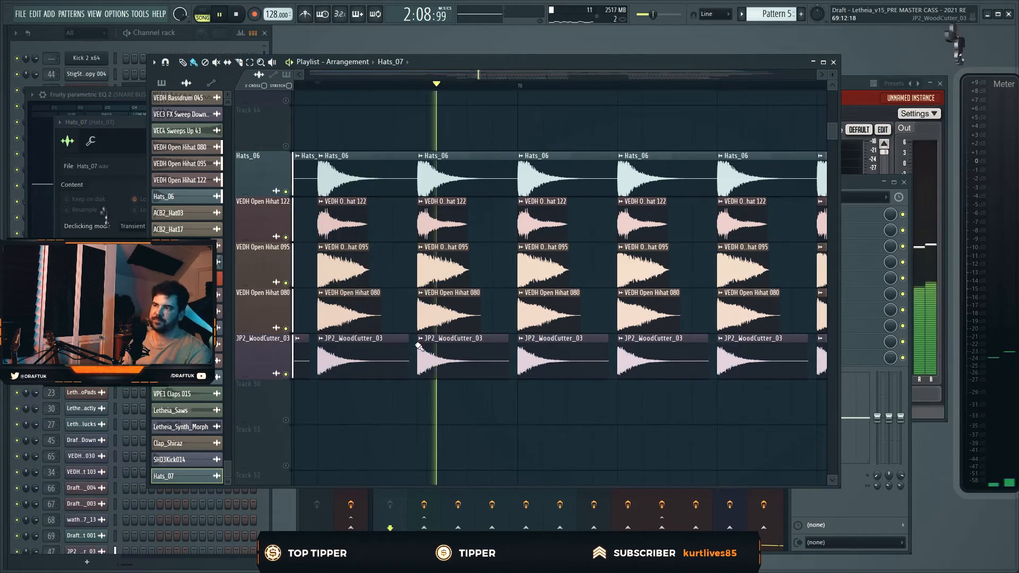
key(space)
Unmute the closed hat layers from Hats_07 to VEDH Closed Hihat 103 and examine them in the SPAN spectrum analyzer during playback.
scroll(421, 342, down, 15)
scroll(375, 319, down, 10)
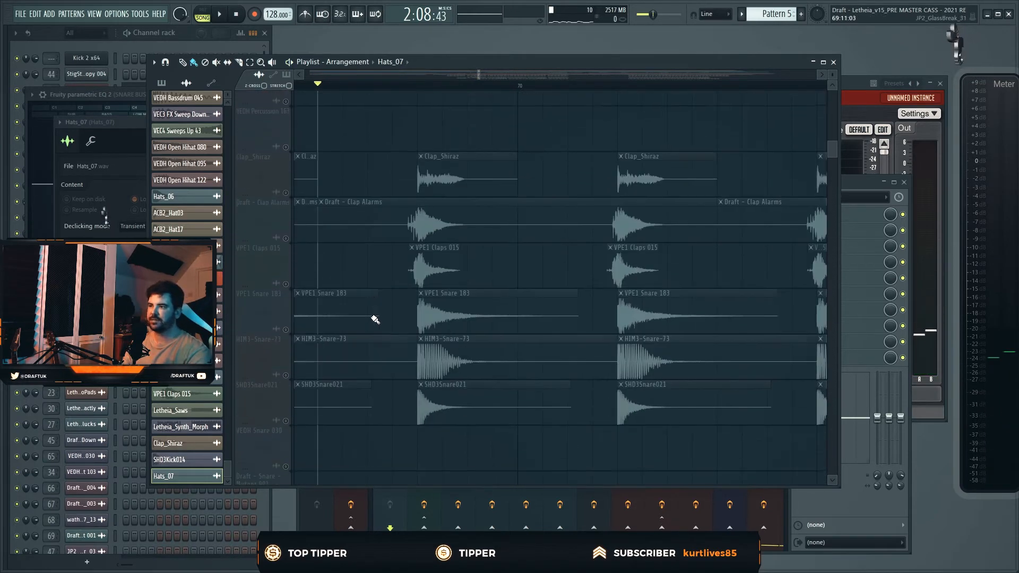
scroll(420, 251, down, 8)
drag(283, 282, 285, 464)
key(space)
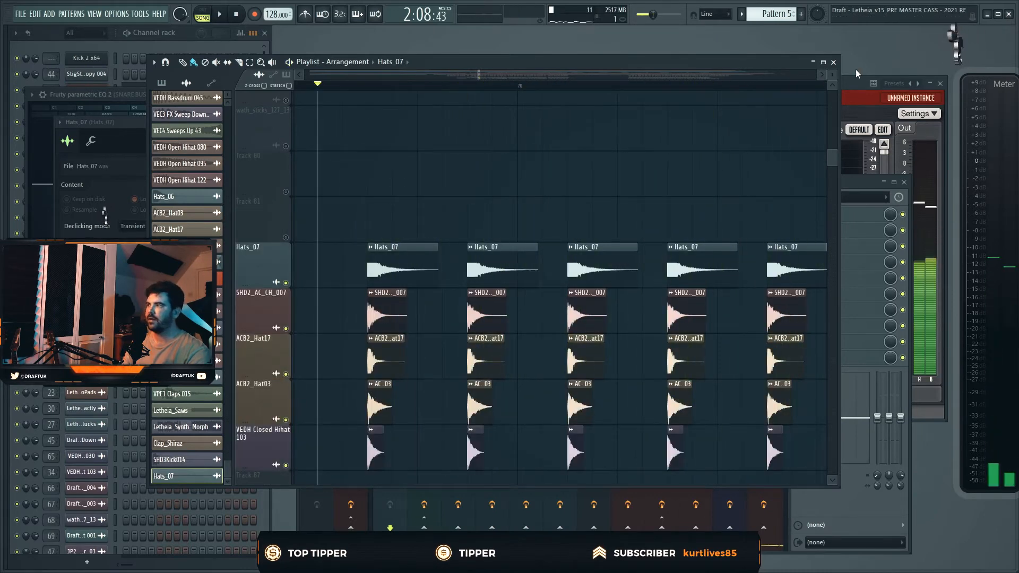
click(848, 85)
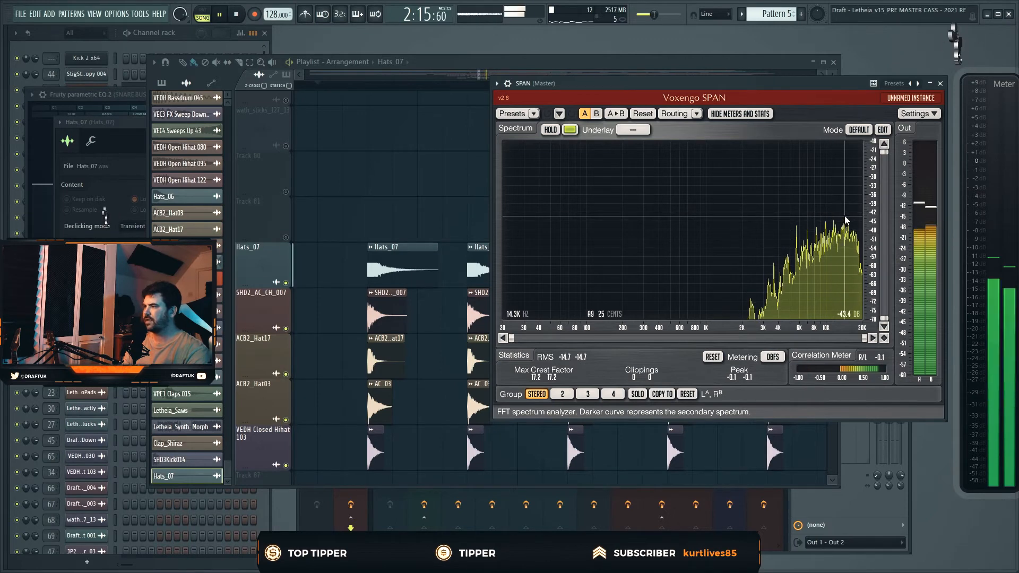
key(space)
Open the Hats_07 clip's channel settings, go to its mixer track 38 and play that track soloed.
right_click(365, 140)
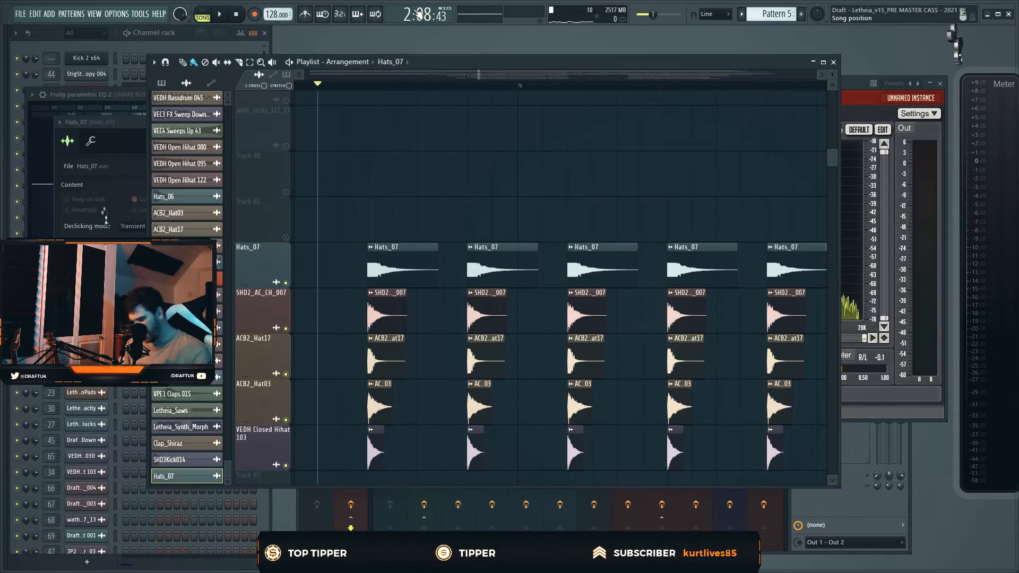
key(F9)
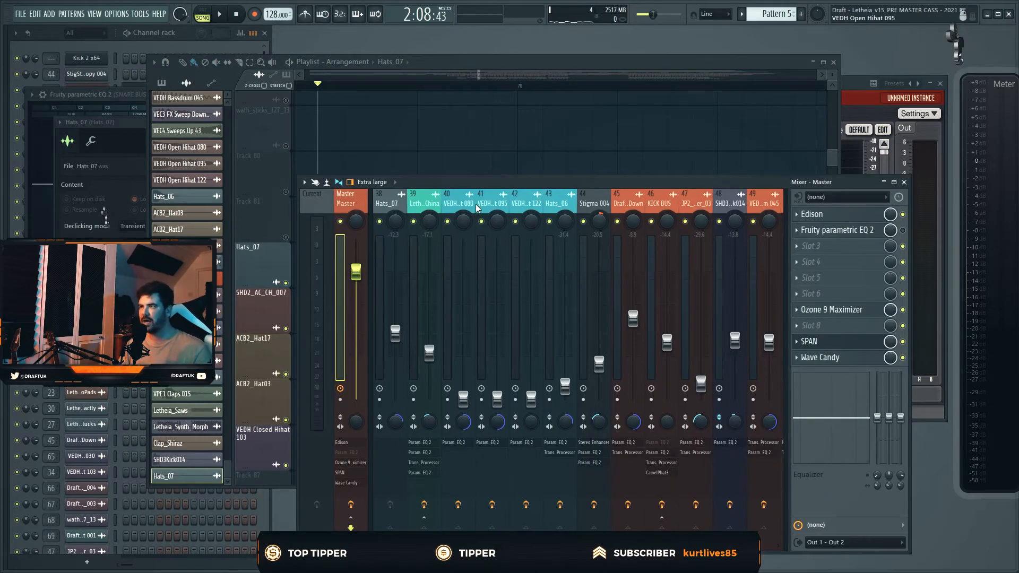
right_click(451, 164)
double_click(397, 275)
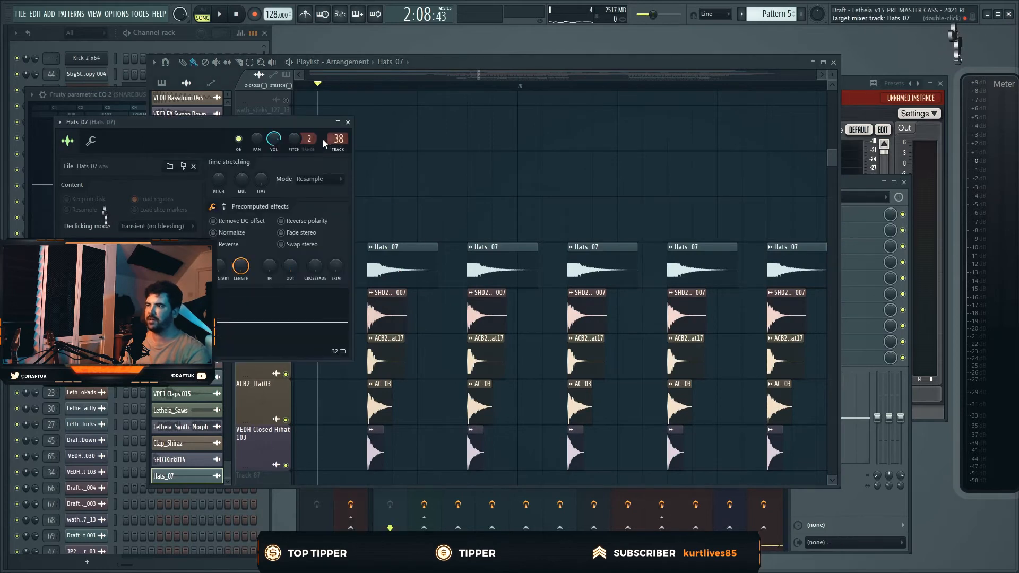
double_click(334, 139)
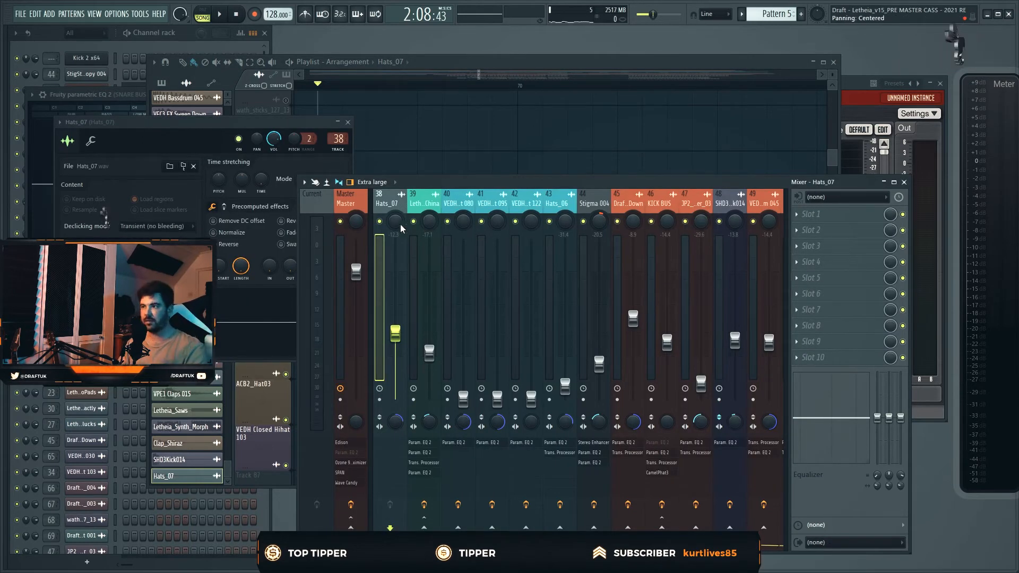
right_click(379, 221)
key(space)
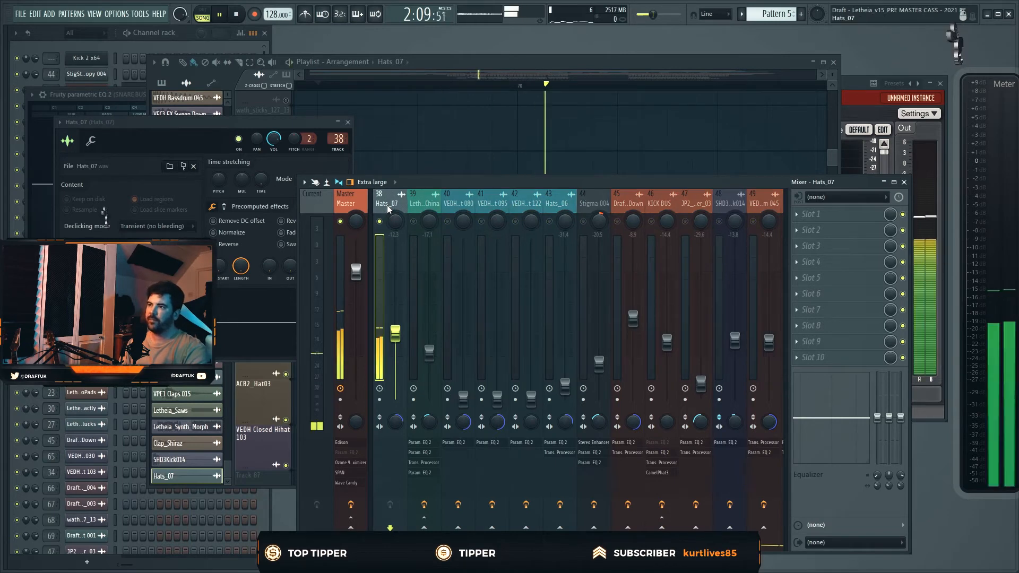
key(space)
Look over the mixer as far as the KICKSNARE bus, then reselect the Hats_07 track and replay it.
scroll(413, 207, down, 8)
click(450, 204)
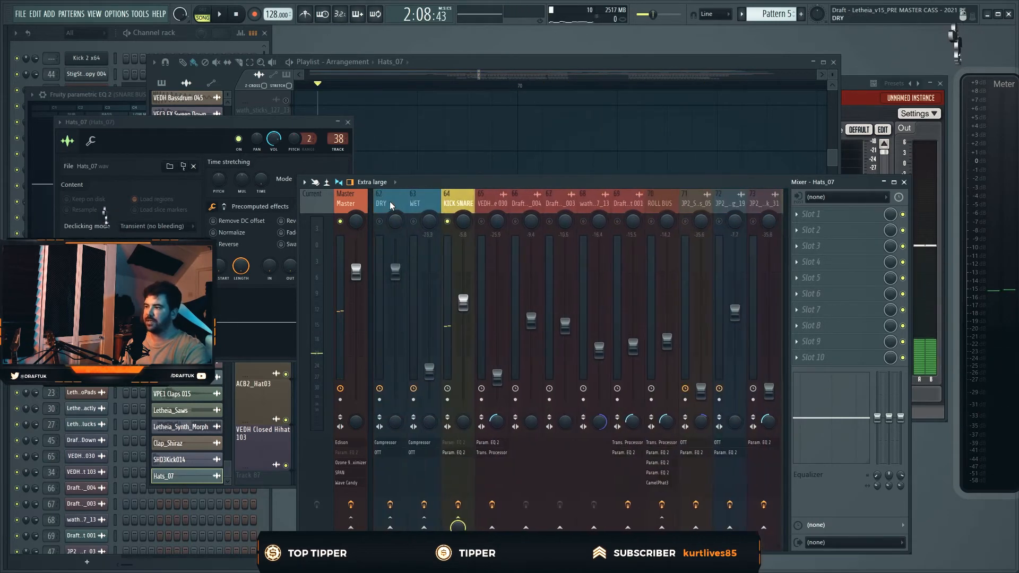
scroll(450, 205, up, 9)
click(501, 204)
key(space)
key(space)
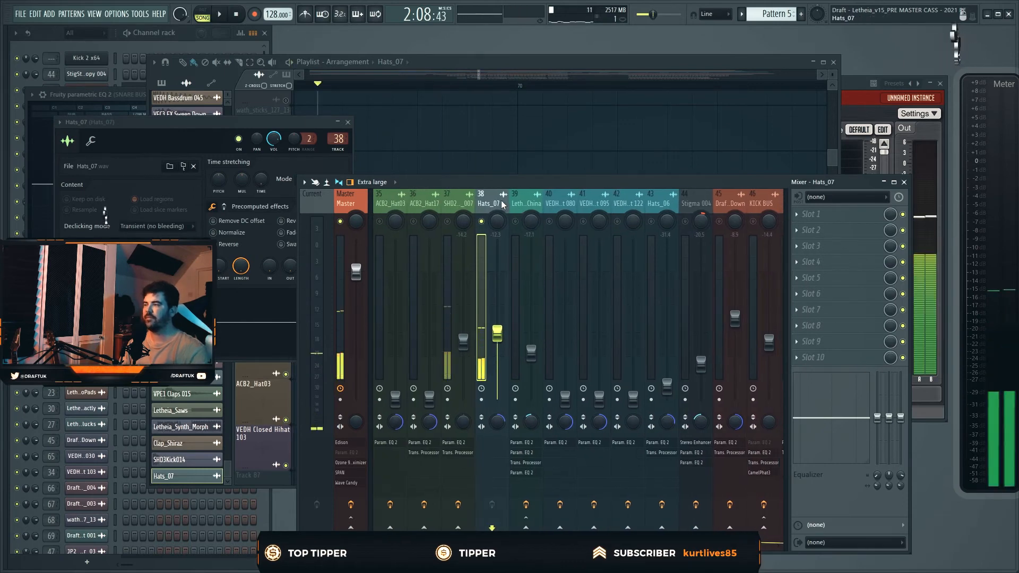
Try pitching the Hats_07 sample up by changing its root note in the channel settings during playback.
click(797, 215)
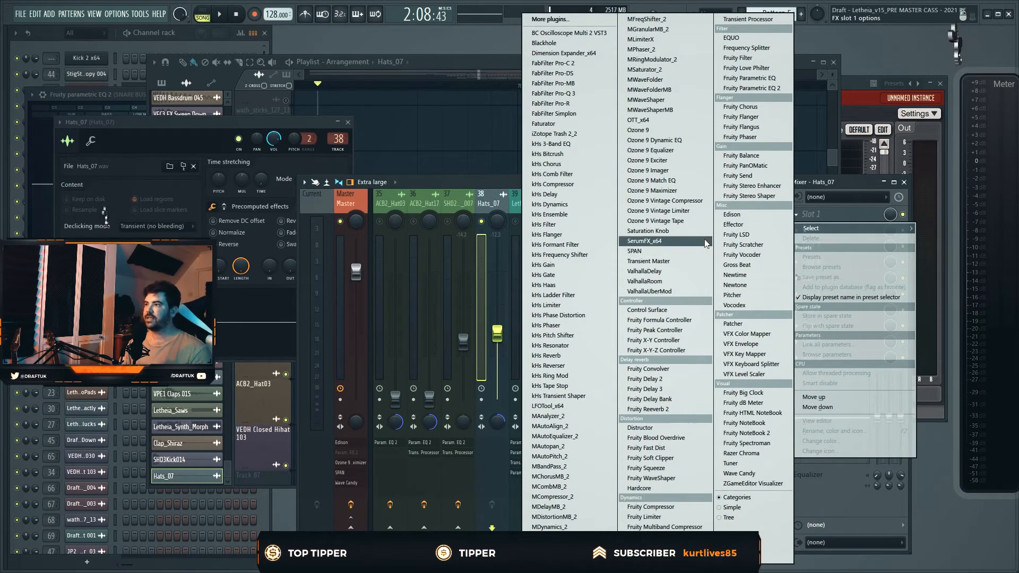
click(245, 130)
click(91, 142)
right_click(469, 145)
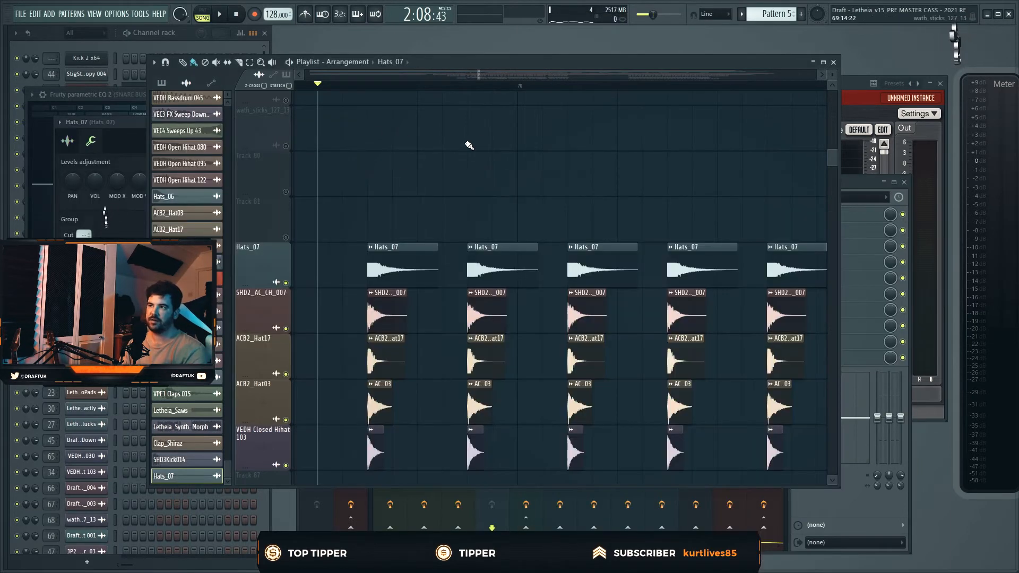
key(space)
click(127, 307)
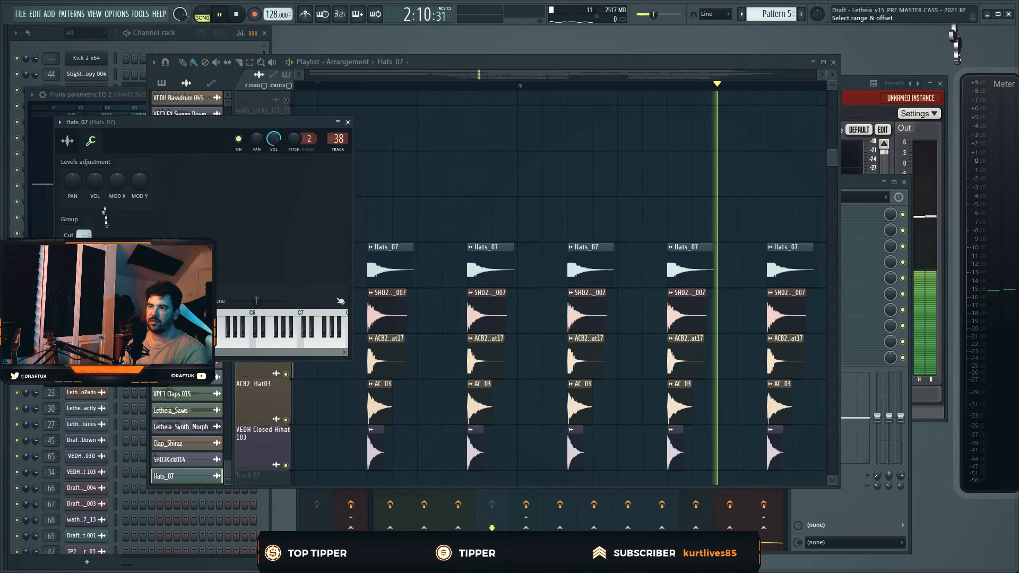
right_click(225, 341)
key(space)
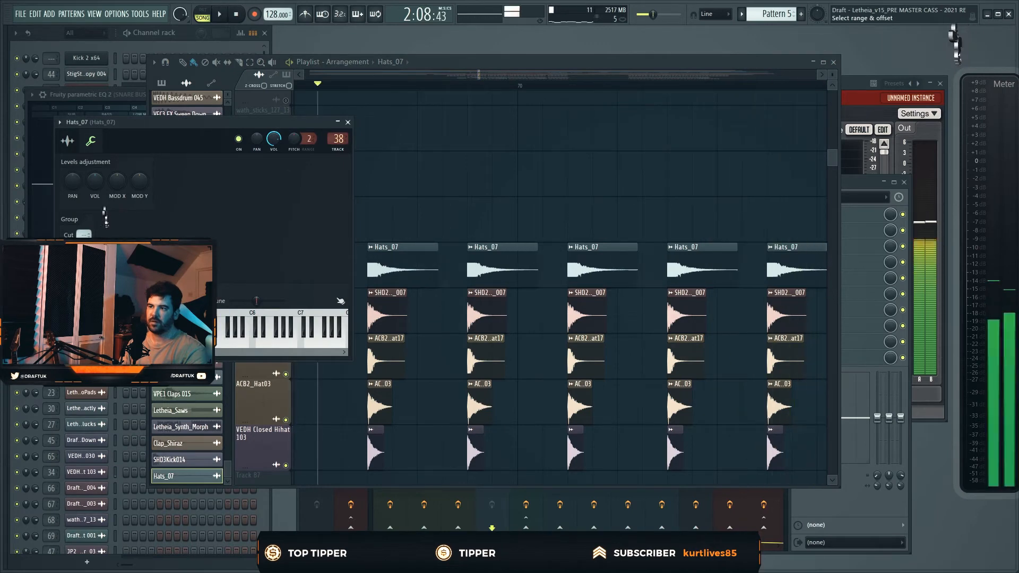
Try MFreqShifter_2 on the Hats_07 mixer track, playing it with Shift at about 719 Hz and at a lower setting.
click(833, 62)
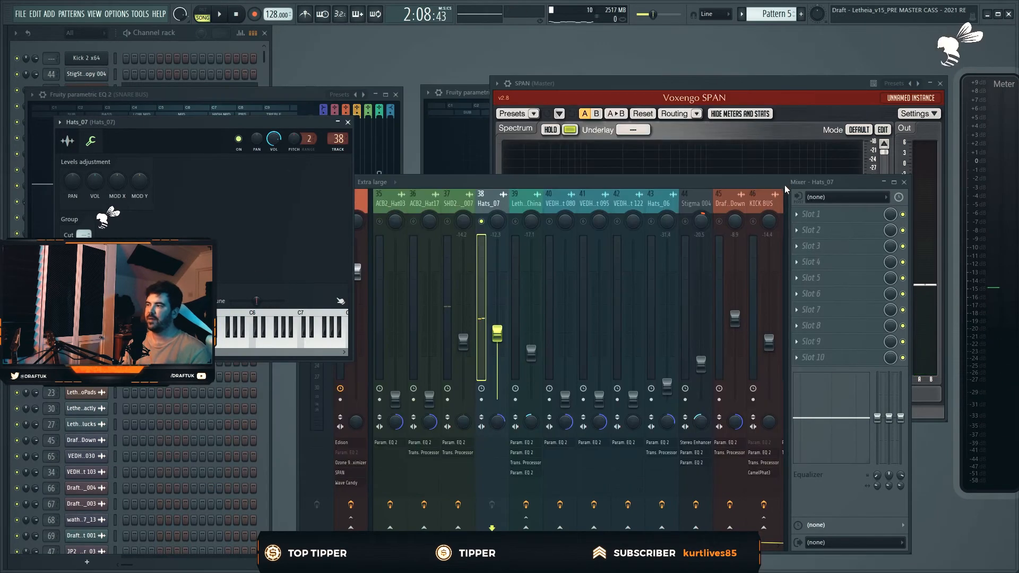
click(809, 214)
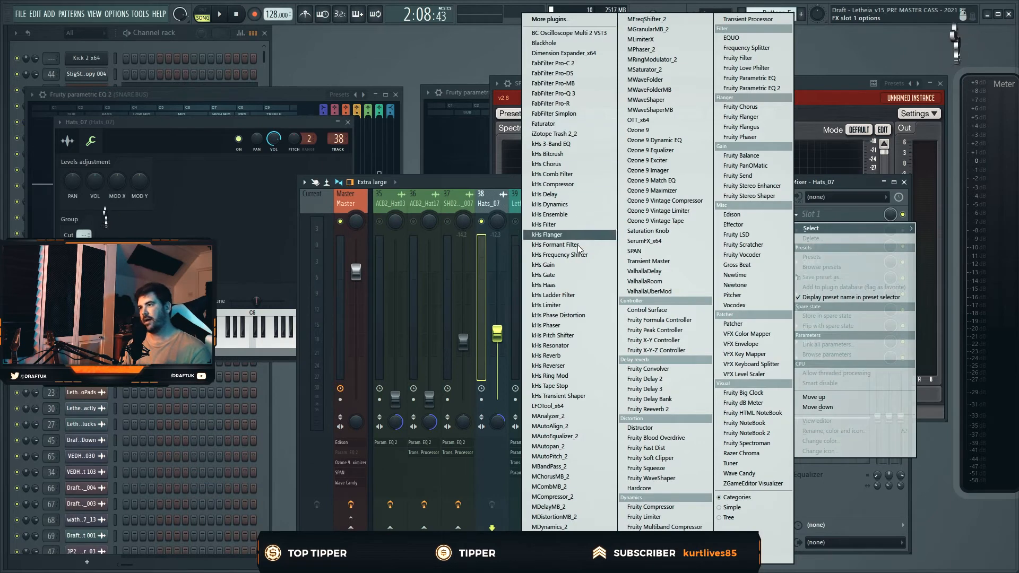
click(645, 19)
drag(310, 81, 529, 161)
key(space)
drag(319, 201, 319, 164)
key(space)
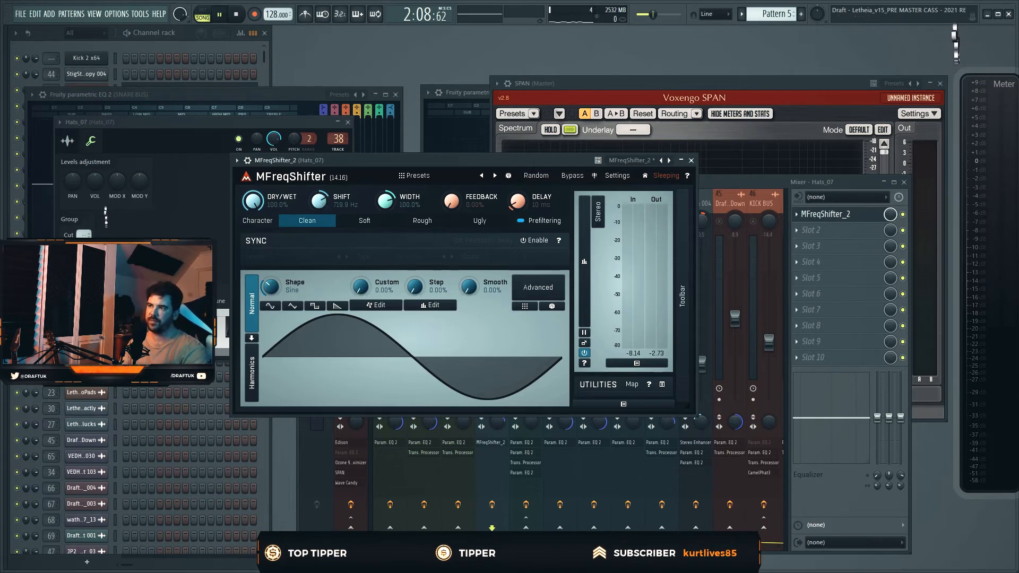
drag(322, 200, 322, 215)
key(space)
Delete MFreqShifter_2 from the Hats_07 mixer track.
click(796, 215)
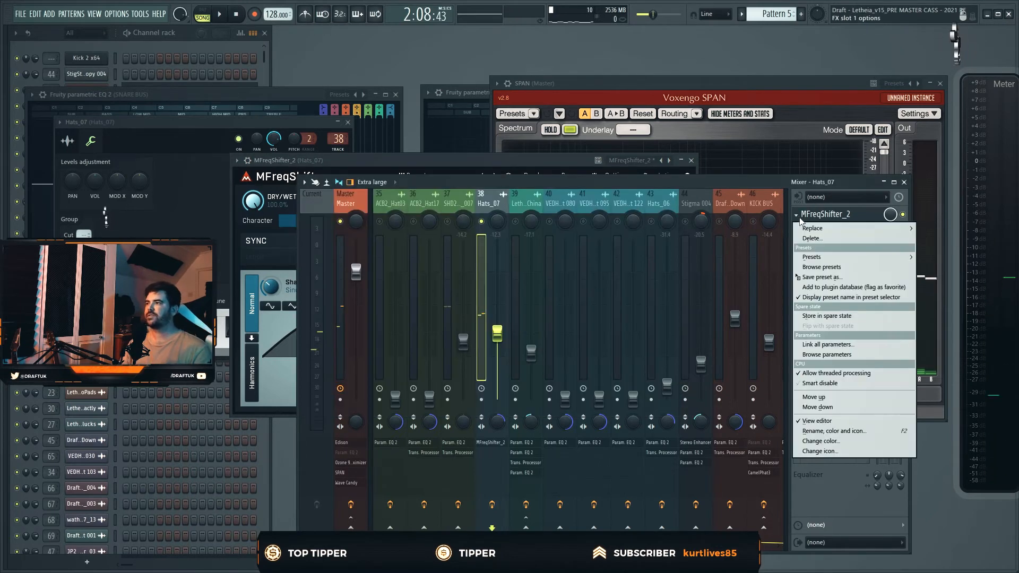
click(811, 238)
click(562, 323)
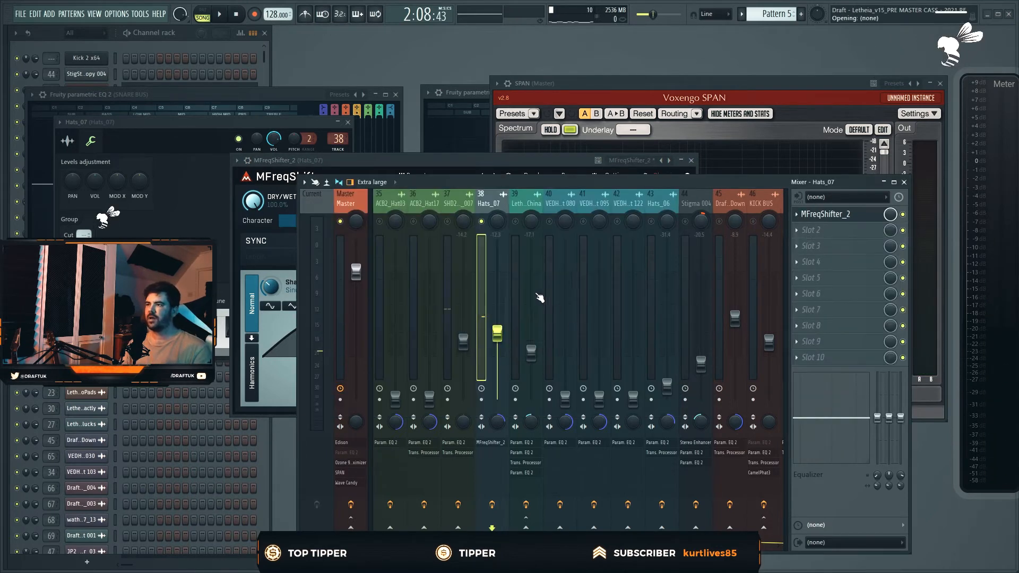
Unsolo the Hats_07 mixer track and bring the playlist back into view, stopping playback.
right_click(482, 222)
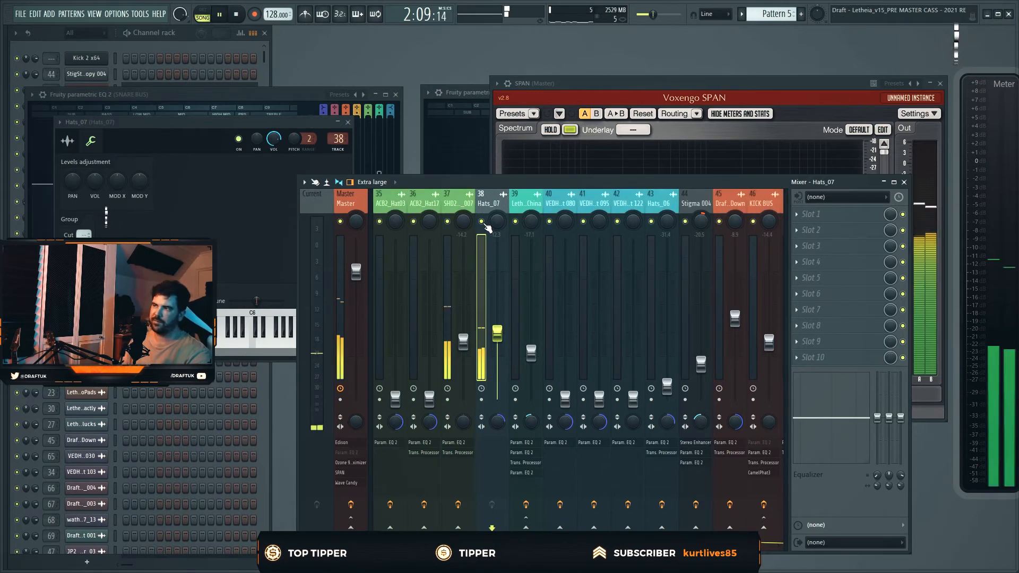
key(F5)
key(space)
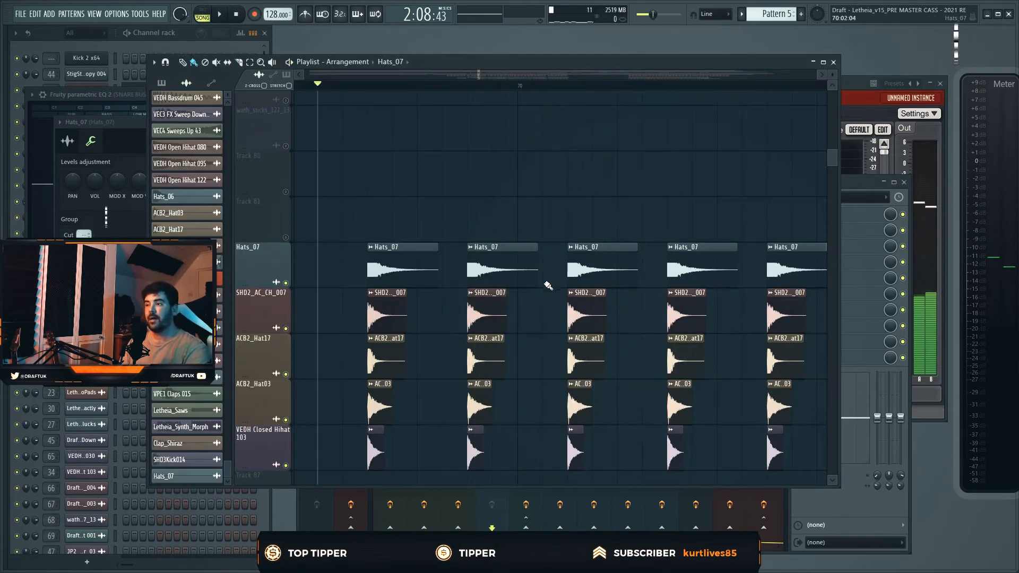
Open the SHD2_AC_CH_007 layer's mixer track and replace its Transient Processor with Transient Master.
double_click(501, 303)
key(F9)
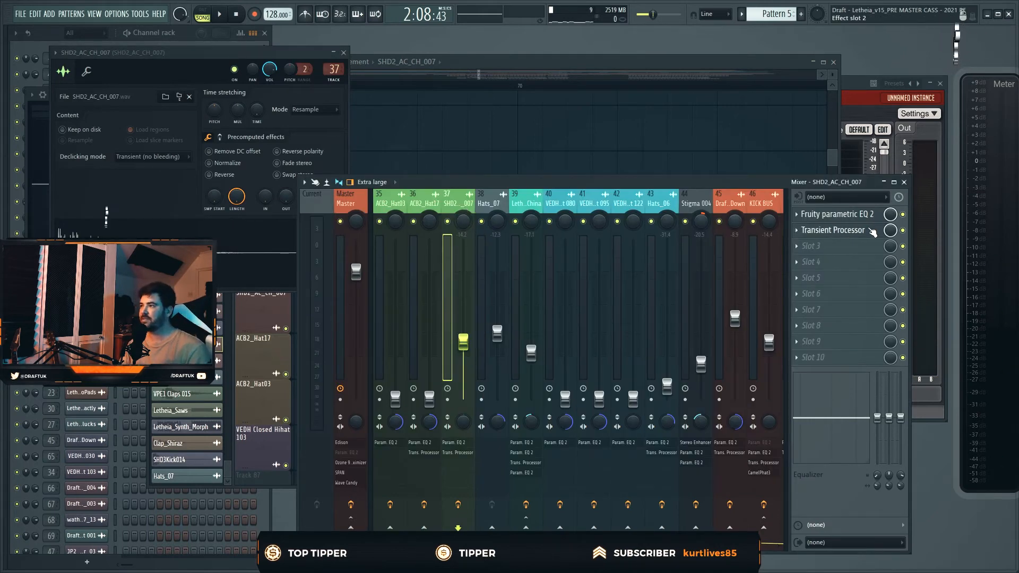
click(832, 230)
drag(115, 122, 460, 117)
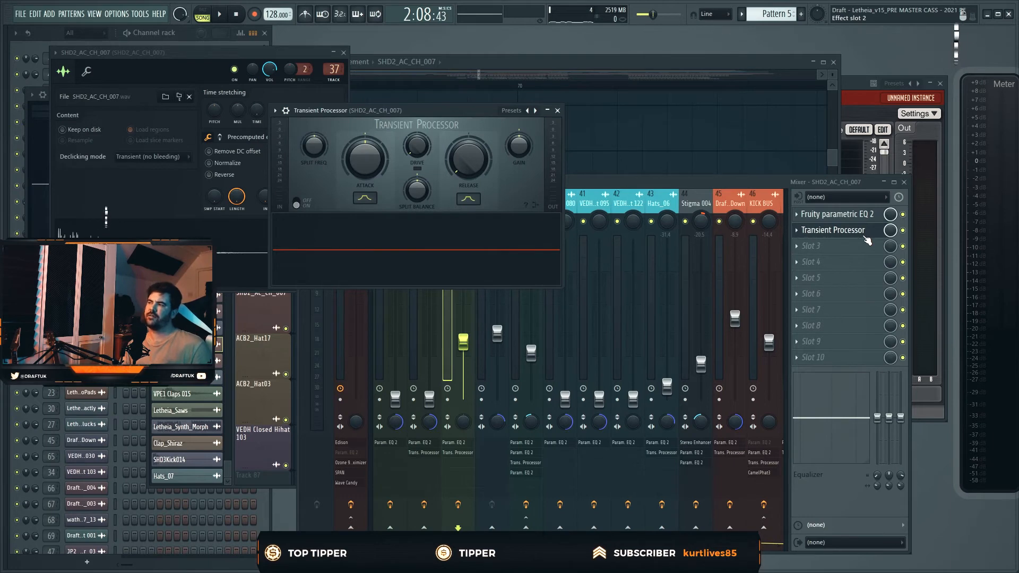
right_click(825, 232)
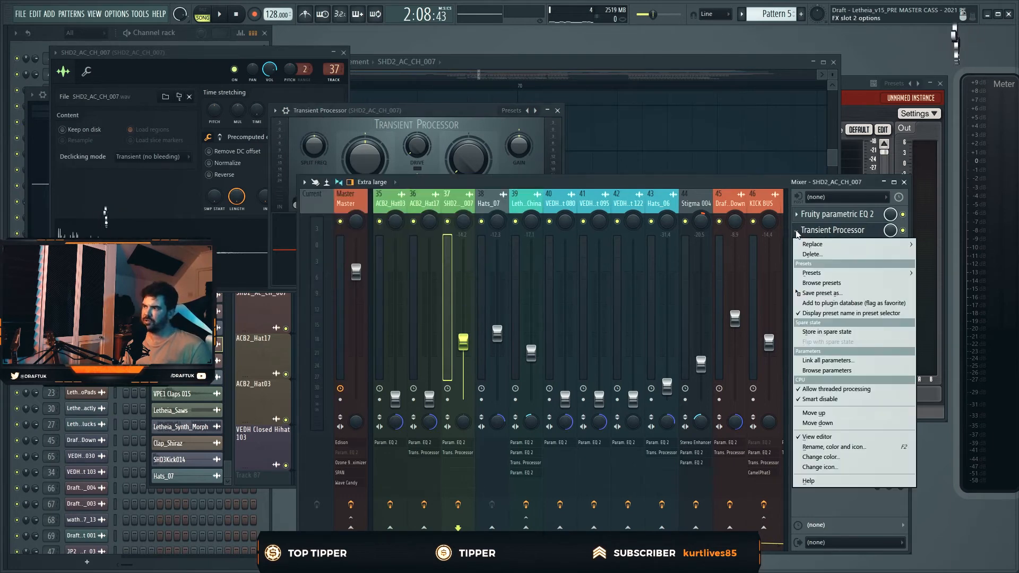
mouse_move(820, 245)
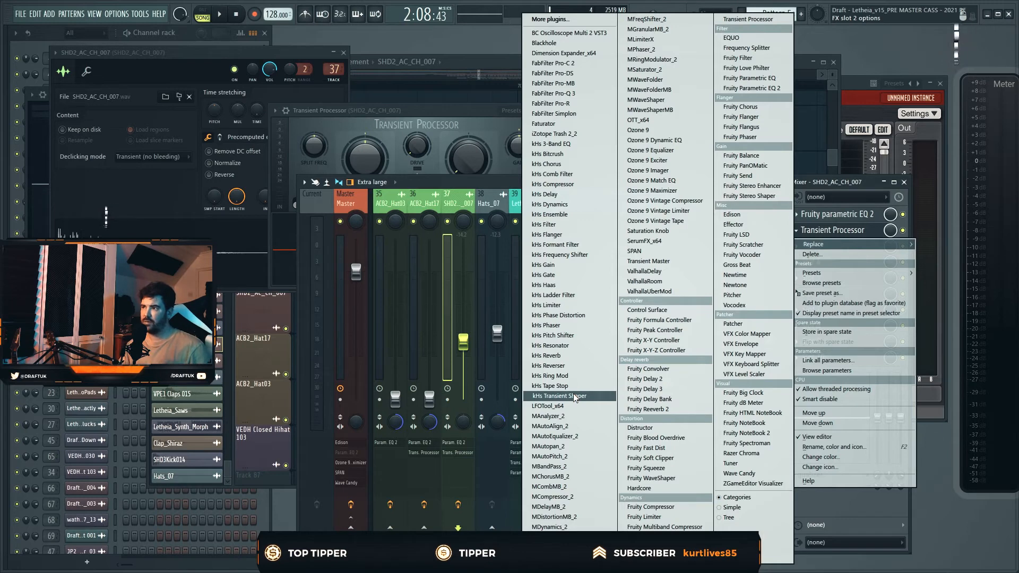
click(649, 261)
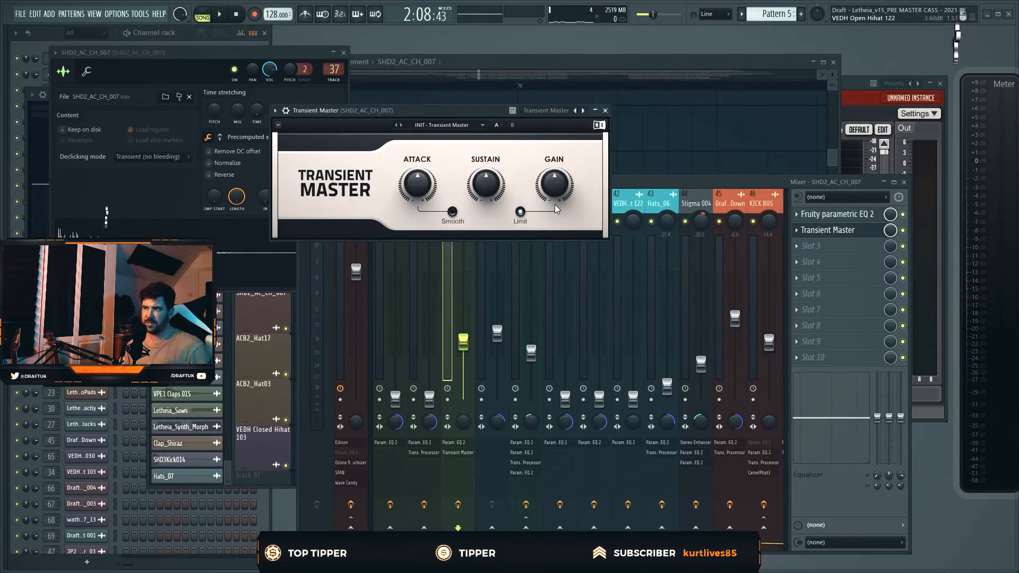
Lower the Sustain in Transient Master on SHD2_AC_CH_007 and briefly play the closed hat layers.
drag(485, 184, 485, 192)
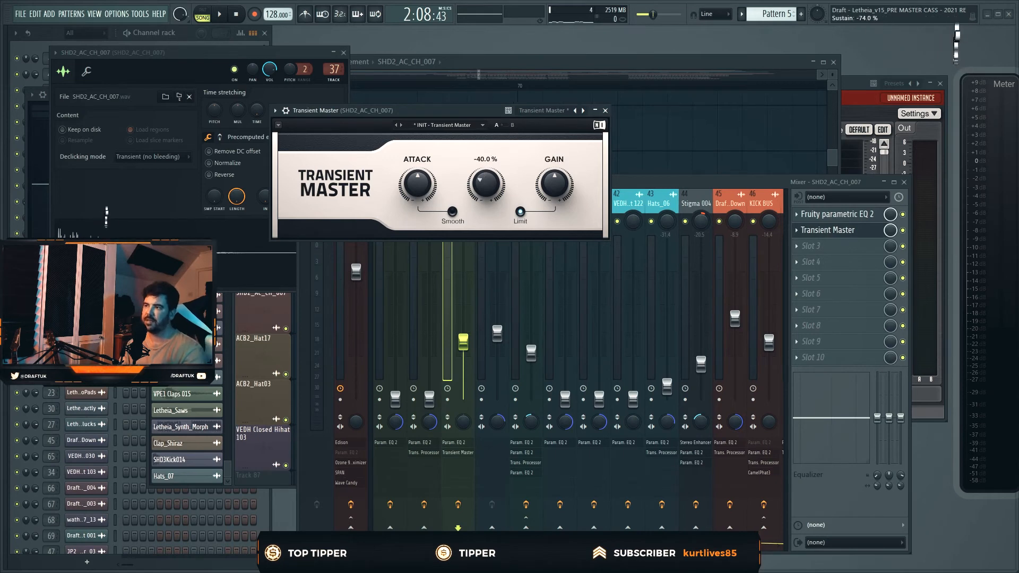
right_click(648, 126)
key(space)
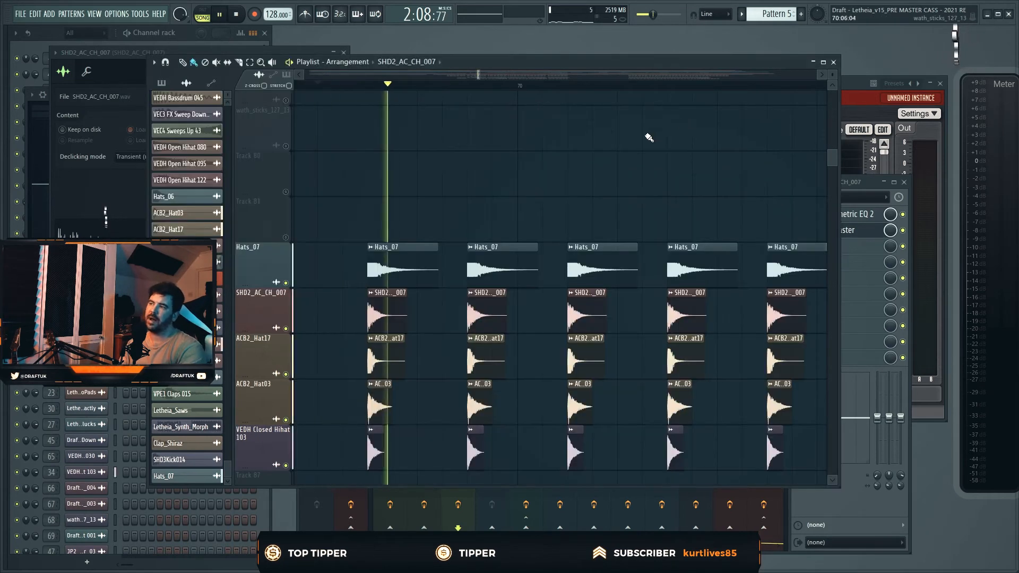
click(865, 184)
key(space)
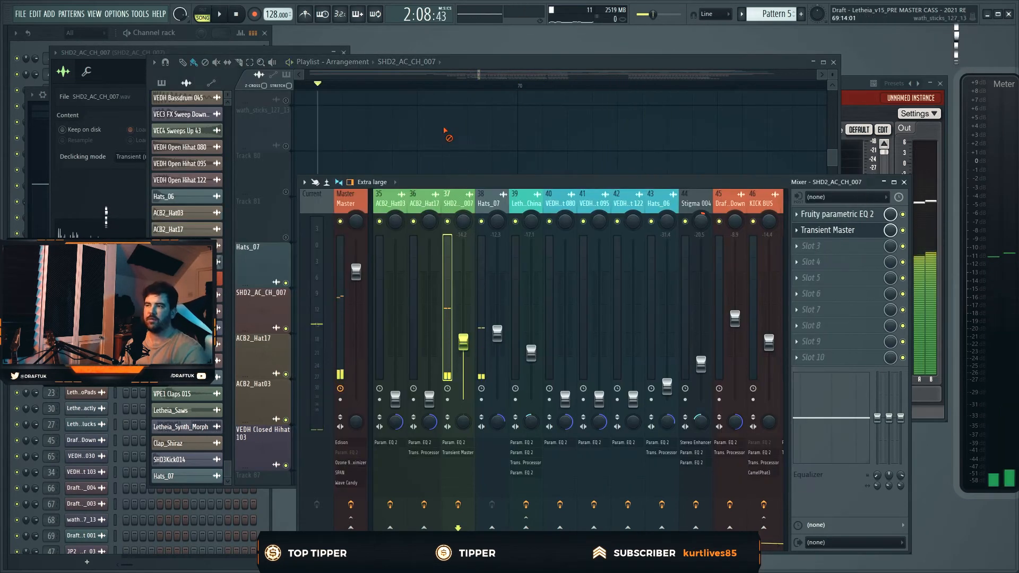
Return to the playlist and unmute the snare and clap layers, from SHD3Snare021 up to Clap_Shiraz.
right_click(446, 130)
scroll(341, 255, down, 3)
scroll(508, 240, down, 5)
scroll(516, 239, down, 8)
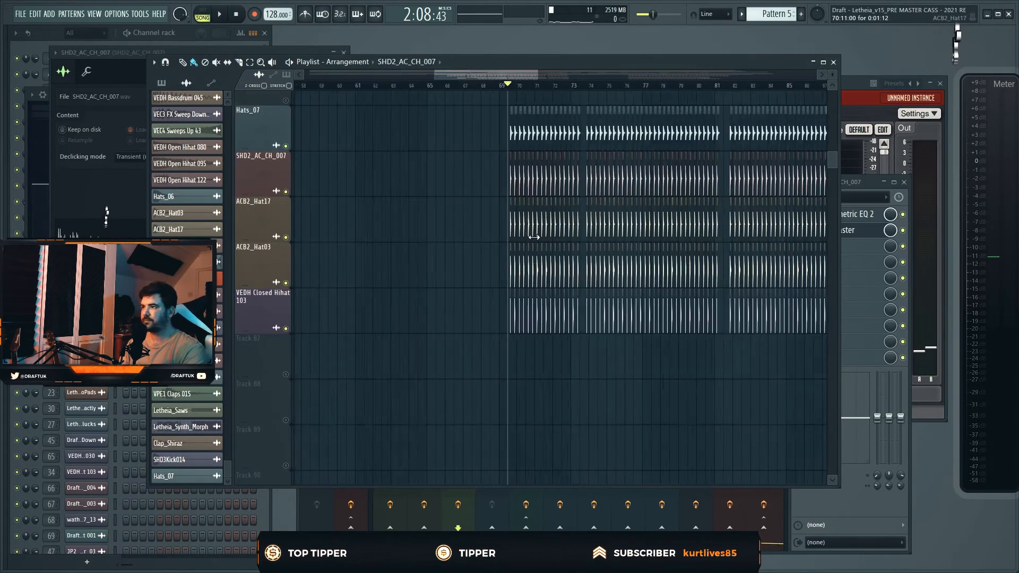
scroll(557, 231, up, 6)
scroll(311, 390, up, 2)
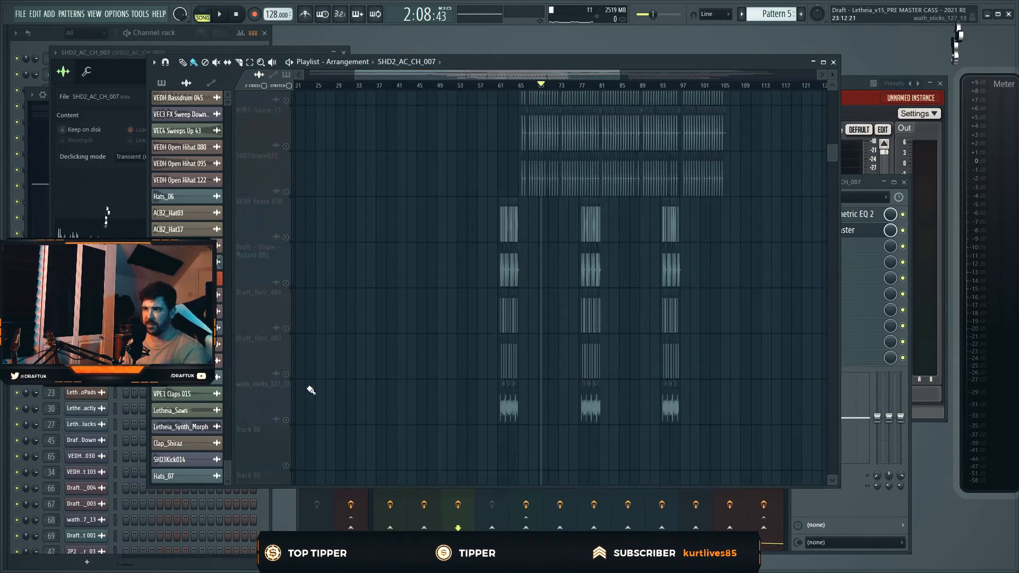
scroll(337, 213, up, 2)
drag(281, 276, 284, 204)
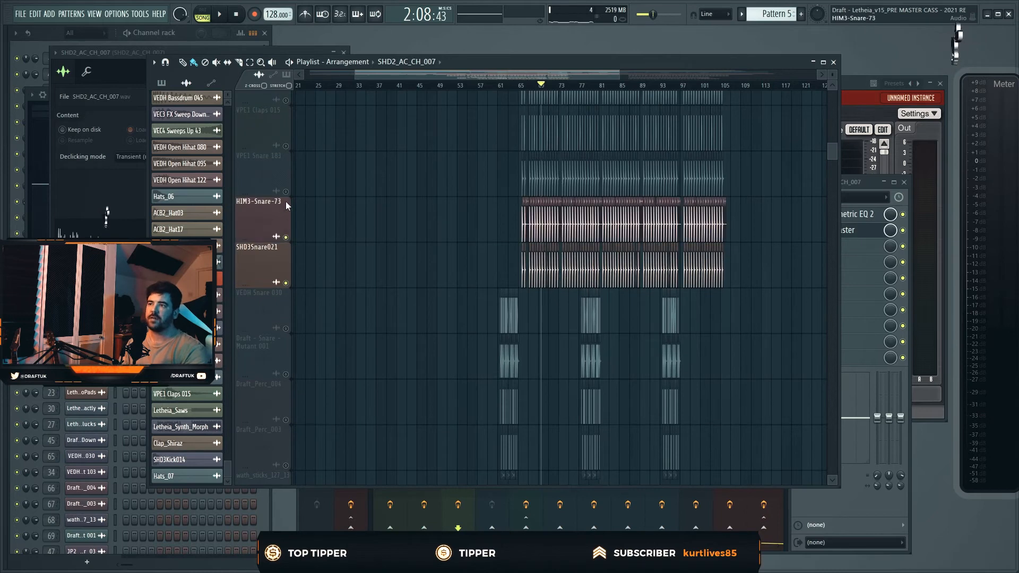
scroll(297, 181, up, 5)
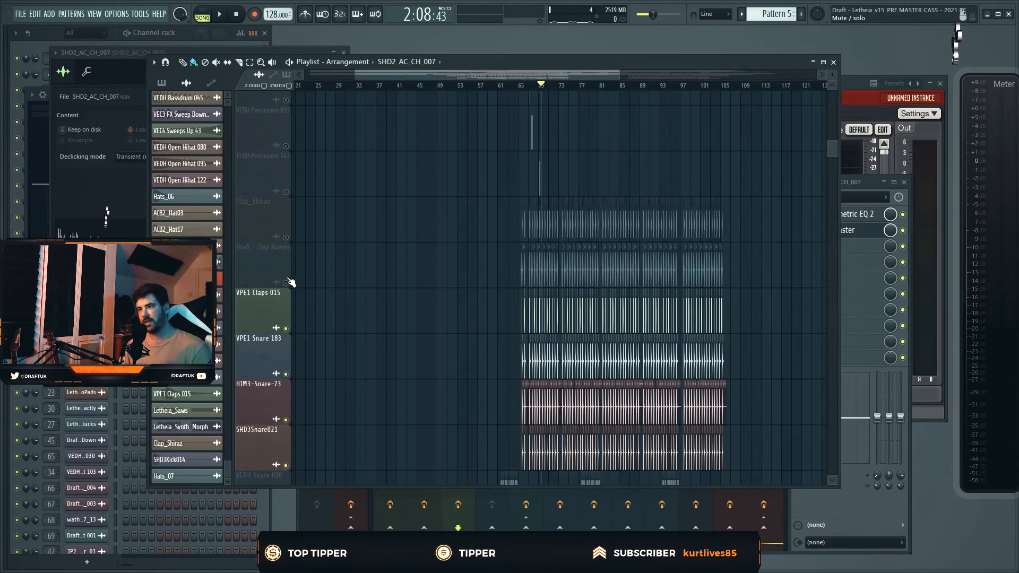
scroll(358, 252, up, 10)
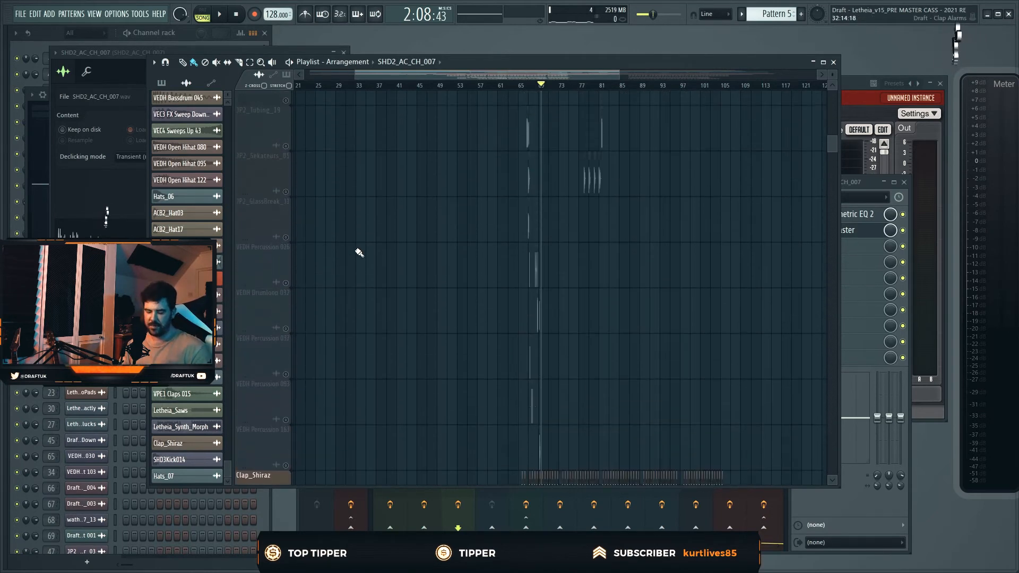
Unmute the kick layers VEDH Bassdrum 045, SHD3Kick014, Draft - Kick Down and SHD3Kick012.
scroll(360, 253, up, 1)
right_click(286, 282)
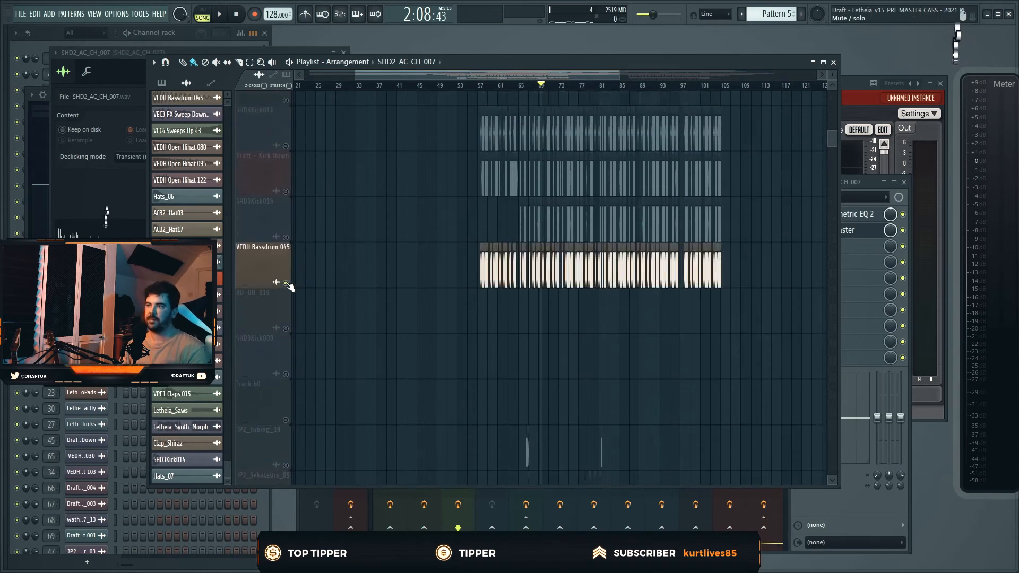
click(286, 191)
click(286, 237)
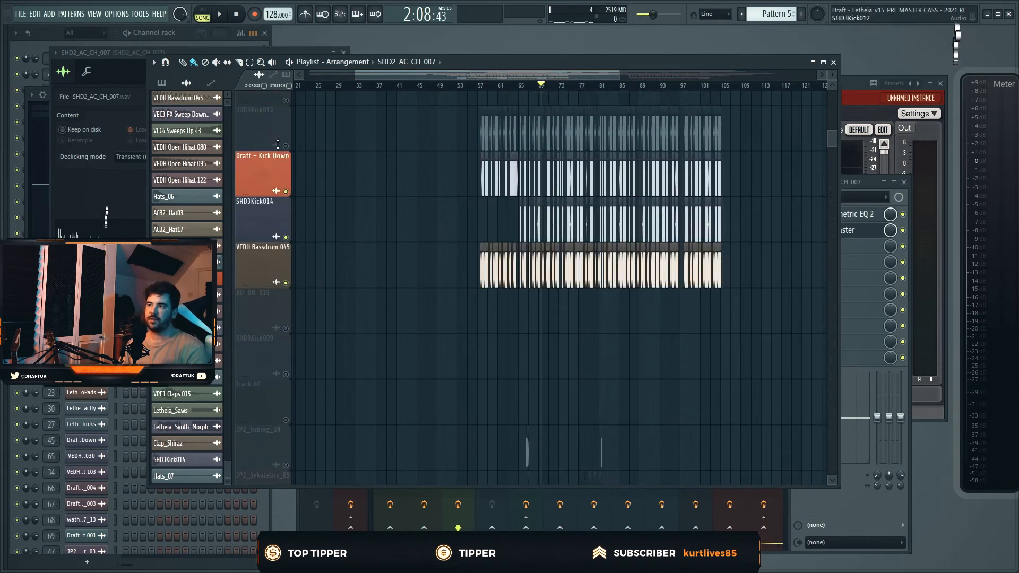
click(286, 146)
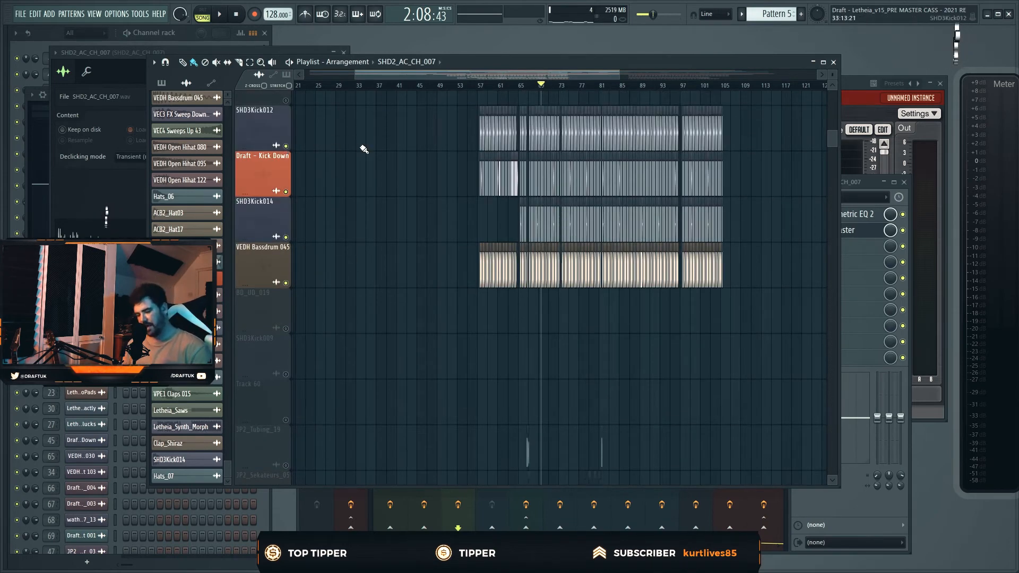
Play the drum layers and examine their combined frequency spectrum in Voxengo SPAN.
click(859, 86)
key(space)
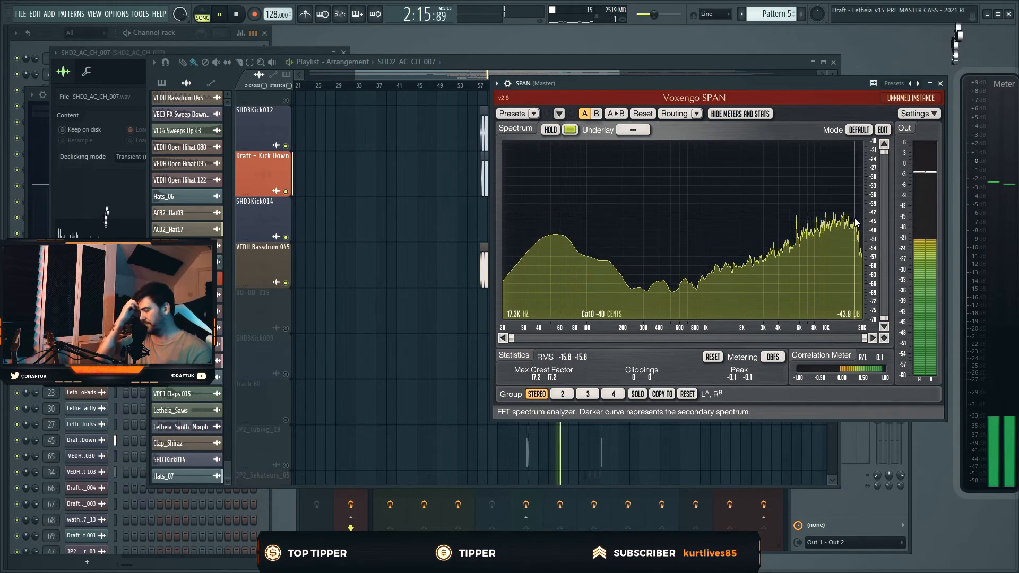
key(space)
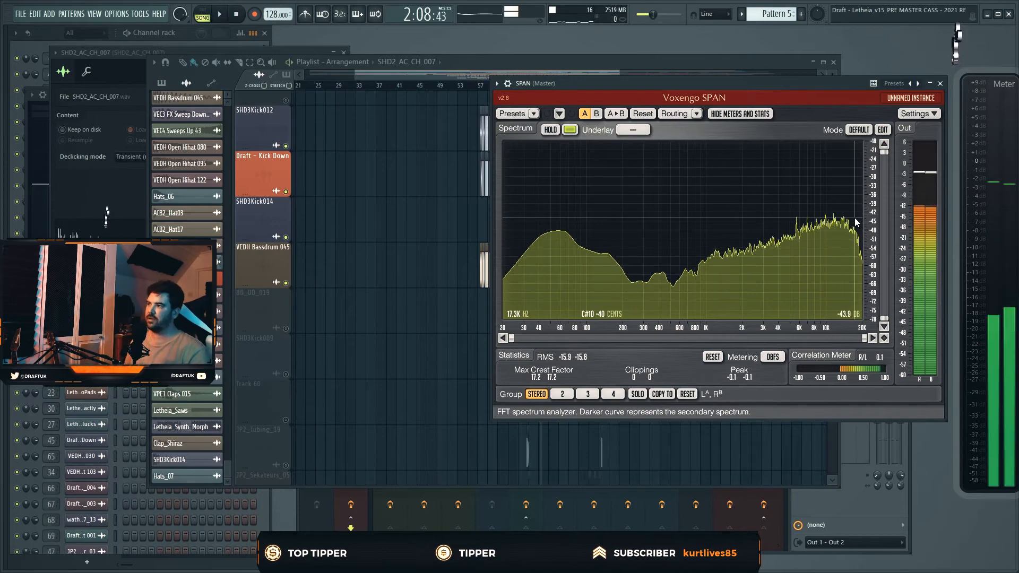
Return to the playlist and unmute the Letheia_Saws and Letheia_Synth_Morph tracks.
right_click(450, 218)
scroll(450, 218, up, 5)
scroll(451, 218, up, 10)
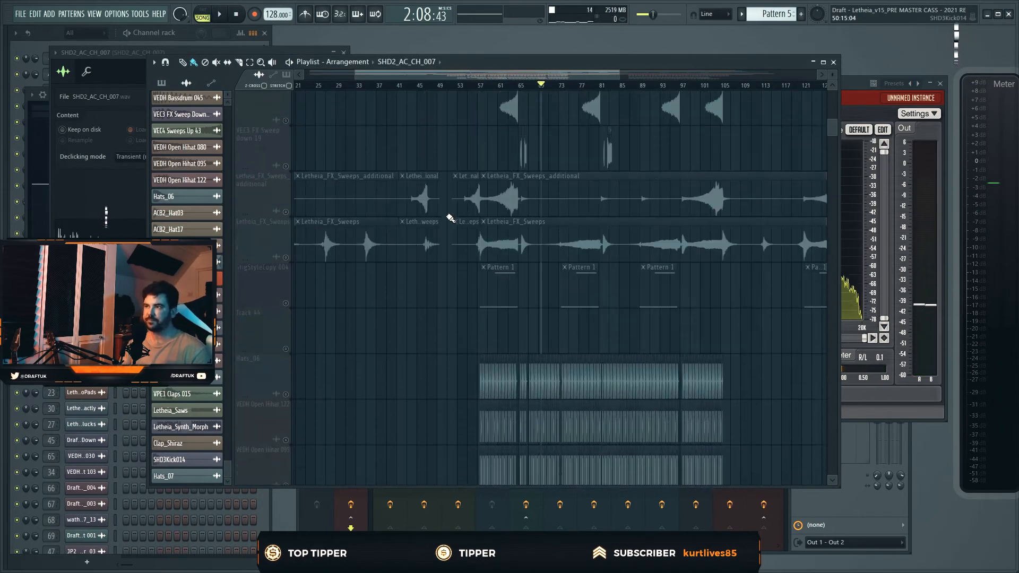
scroll(451, 218, up, 10)
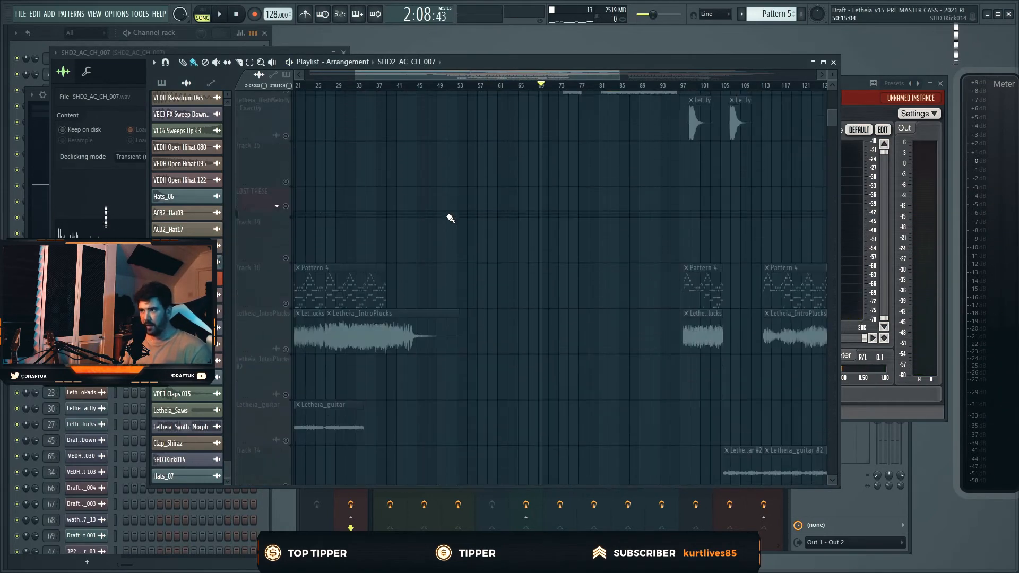
scroll(451, 218, up, 2)
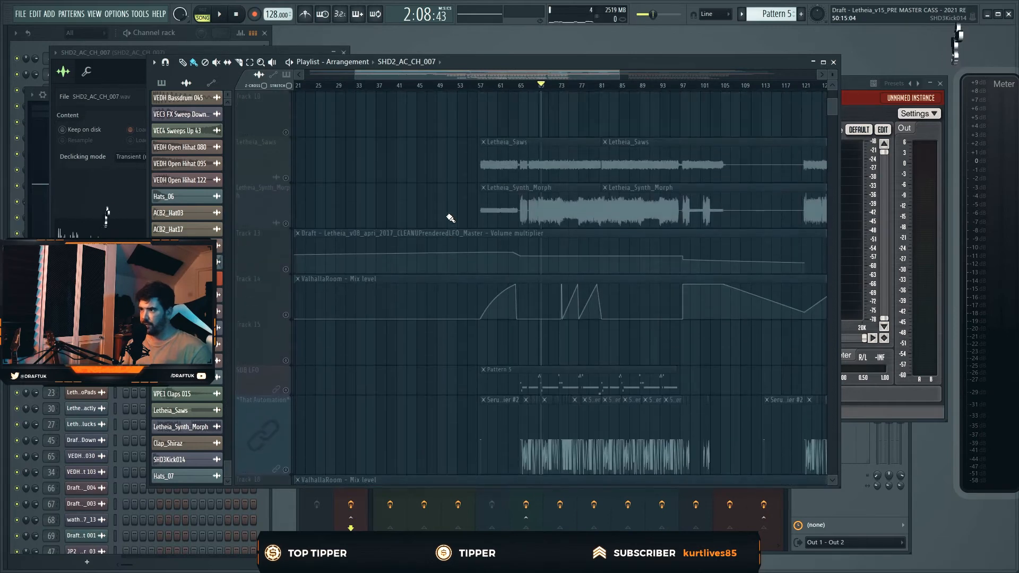
click(285, 178)
click(286, 223)
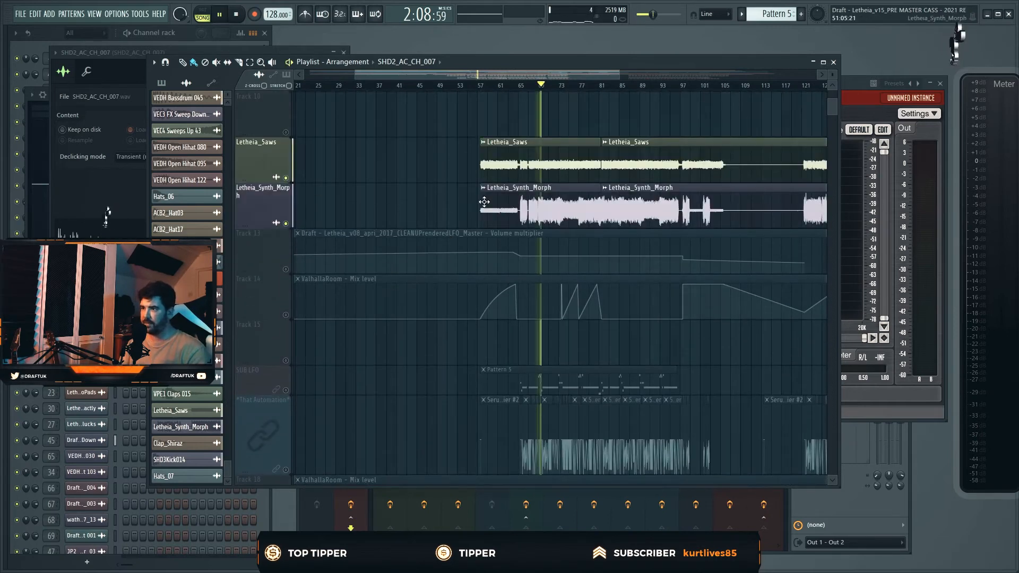
Play the drums together with the saws and synth morph and examine their spectrum in SPAN.
key(space)
click(848, 86)
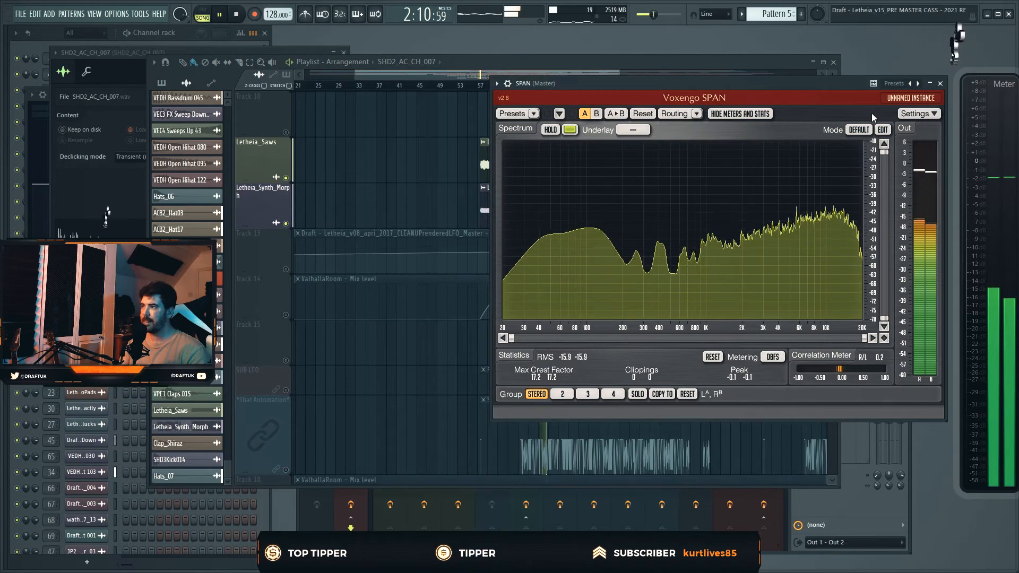
key(space)
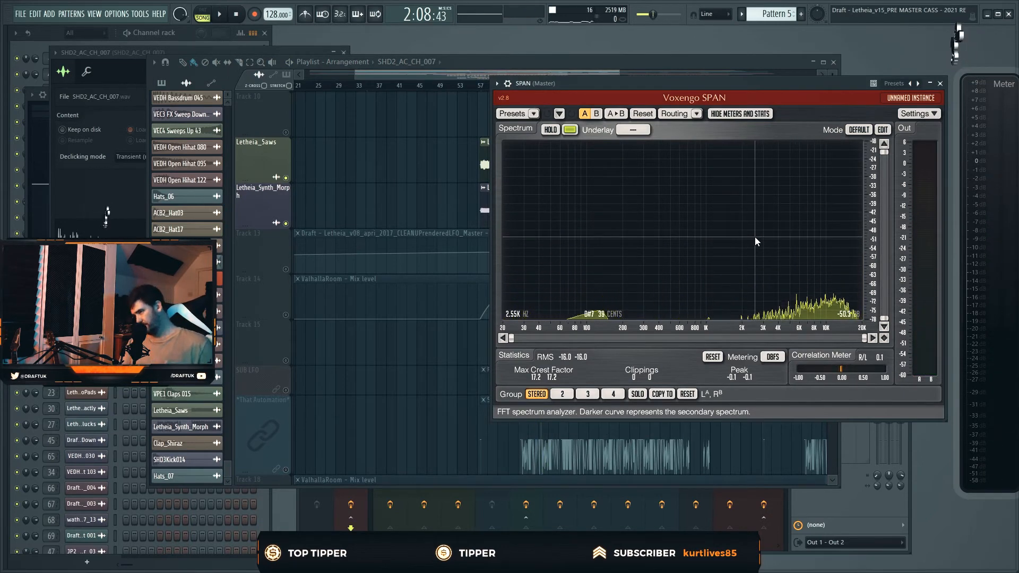
key(space)
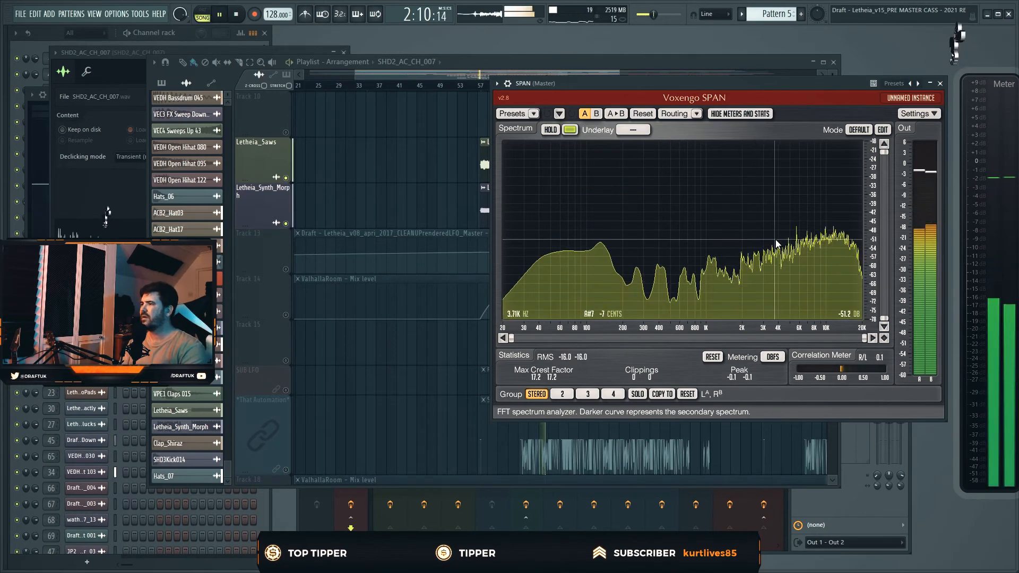
click(800, 232)
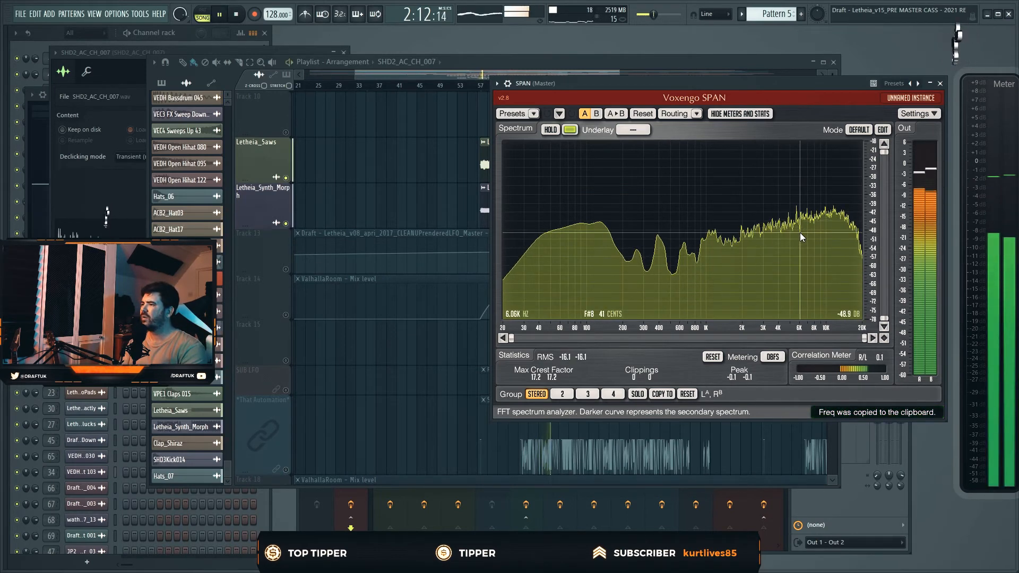
key(space)
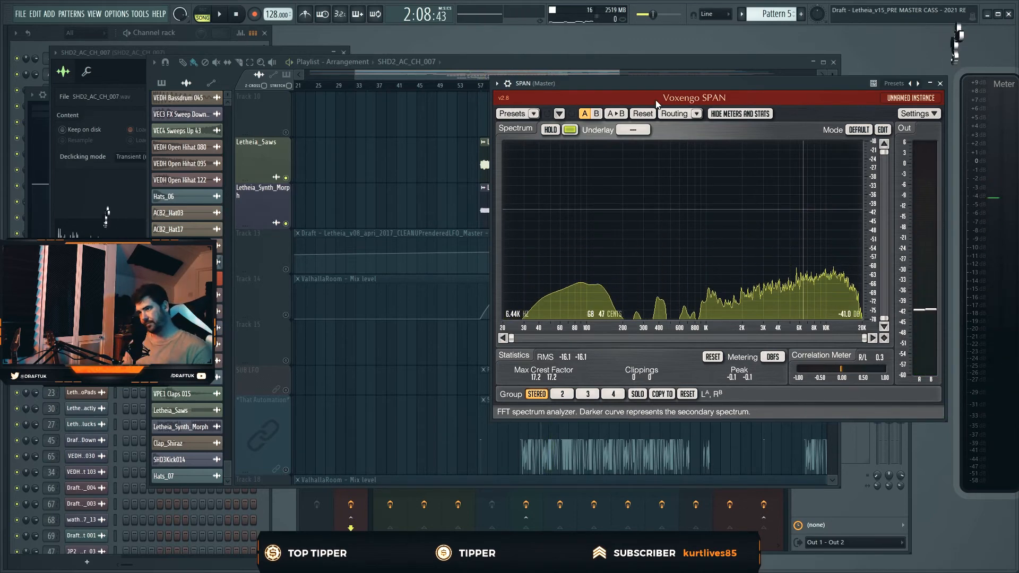
Unmute the Letheia_China track in the playlist and start playback to audition it.
right_click(449, 168)
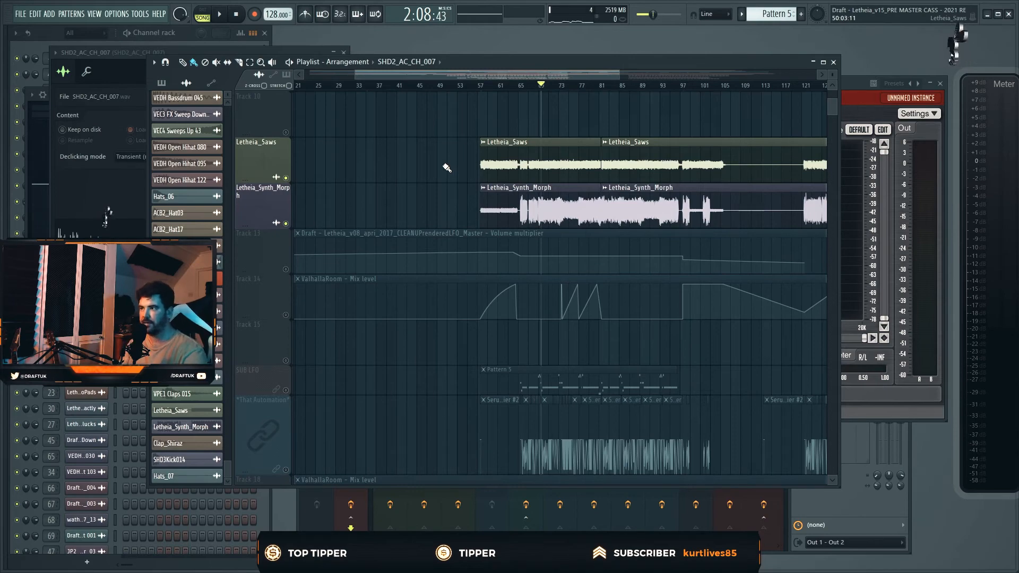
scroll(447, 168, up, 10)
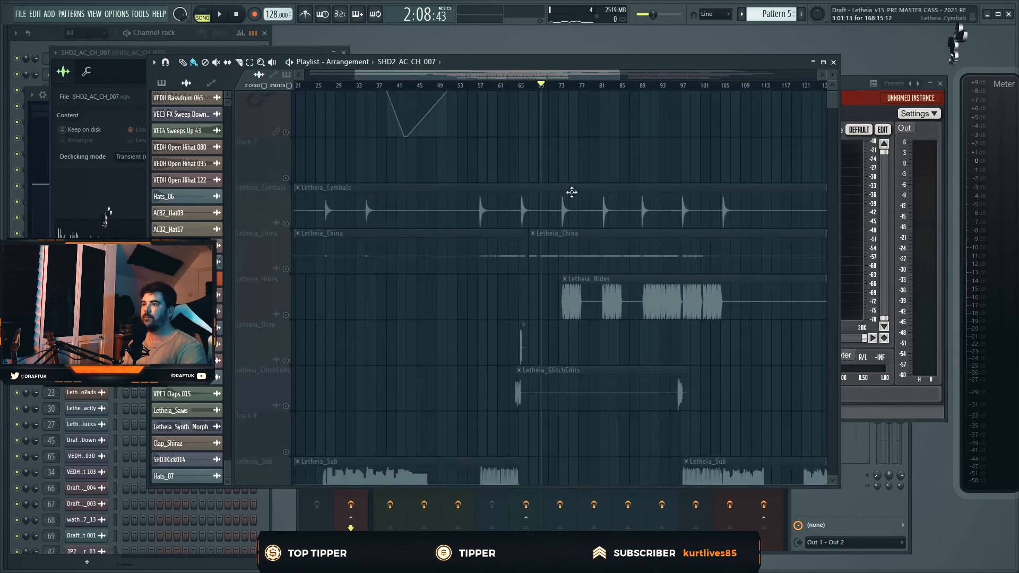
ctrl+scroll(571, 192, up, 8)
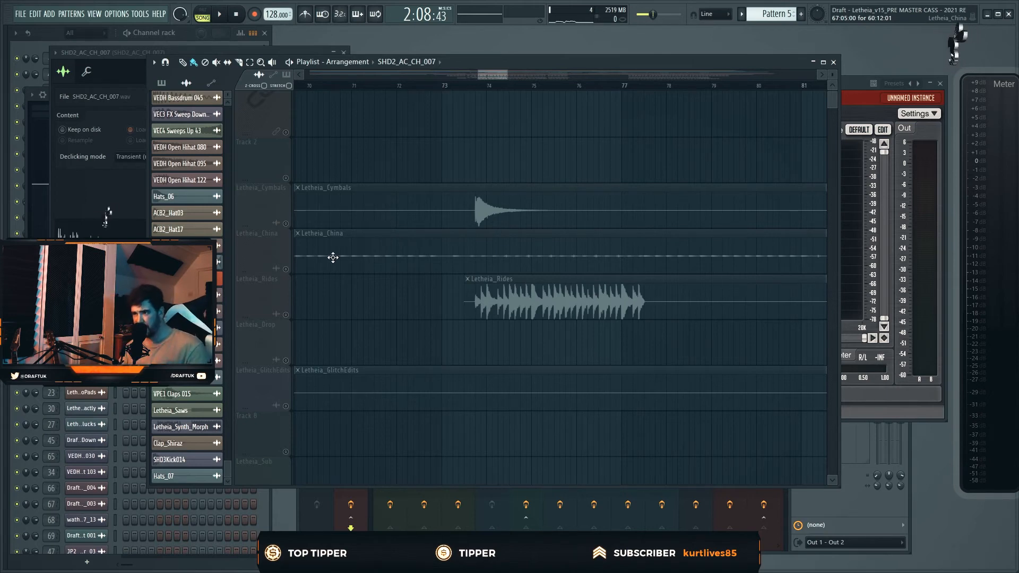
click(286, 270)
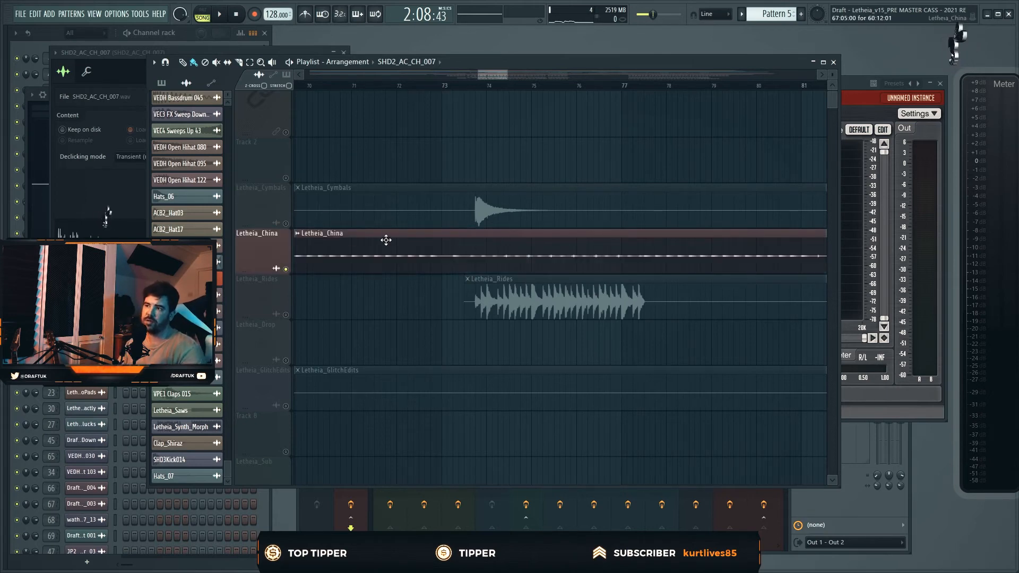
scroll(424, 233, down, 3)
key(space)
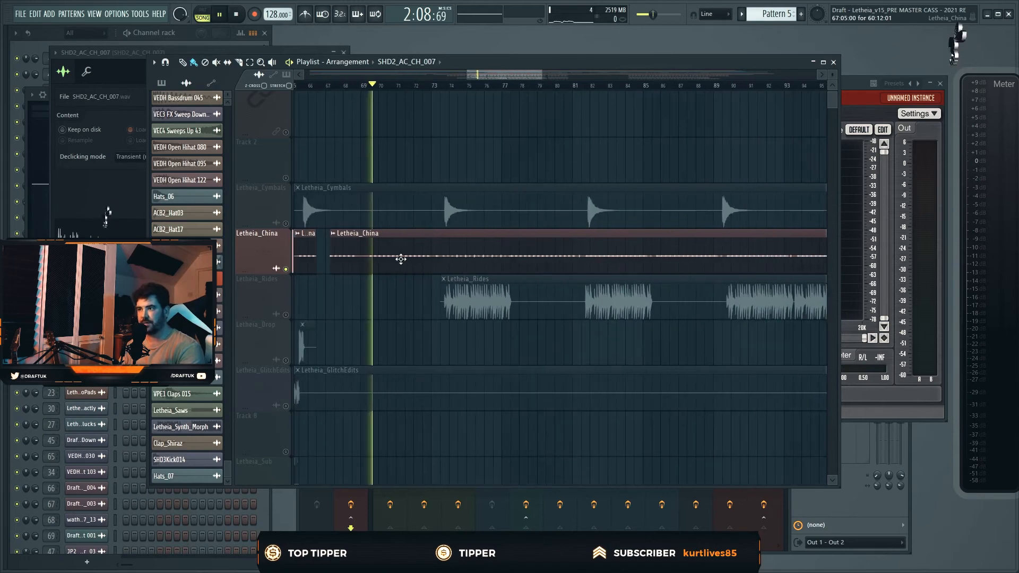
Open the mixer track of Letheia_China and raise its volume fader during playback.
scroll(398, 255, up, 3)
double_click(400, 255)
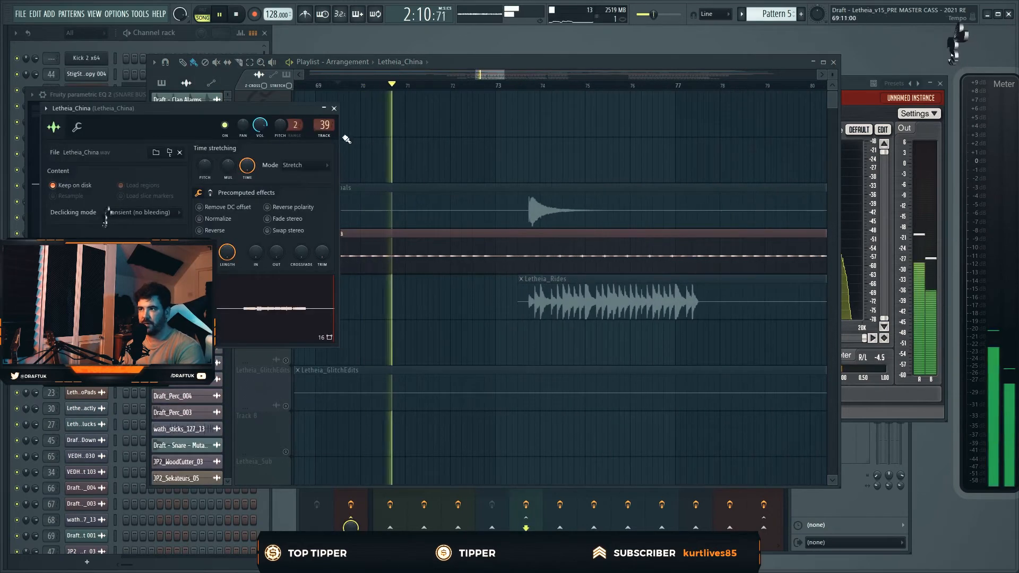
key(F9)
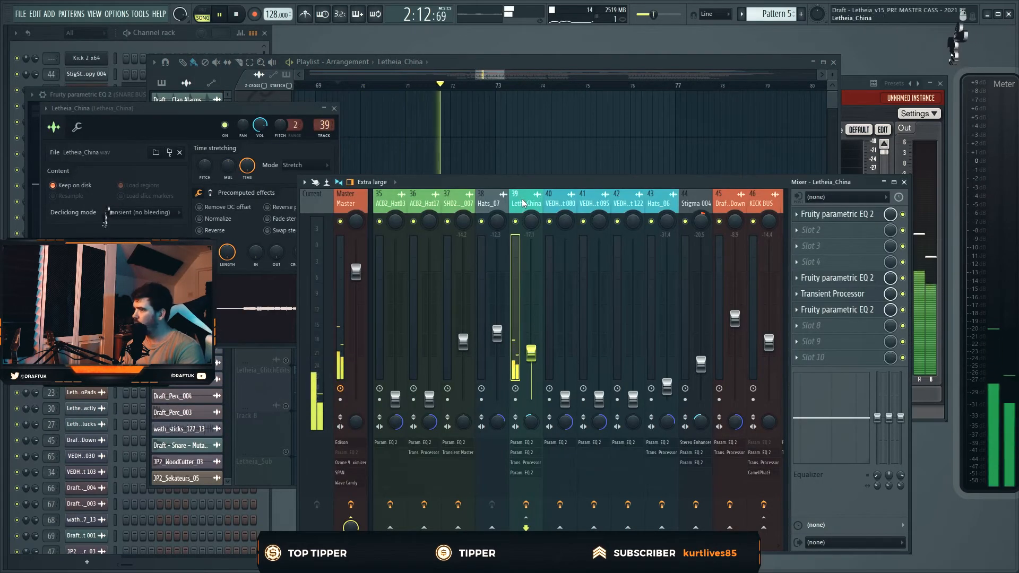
drag(530, 353, 531, 306)
Toggle the Transient Processor on Letheia_China during playback, stop playback and open the plugin's settings.
click(903, 294)
key(space)
click(832, 293)
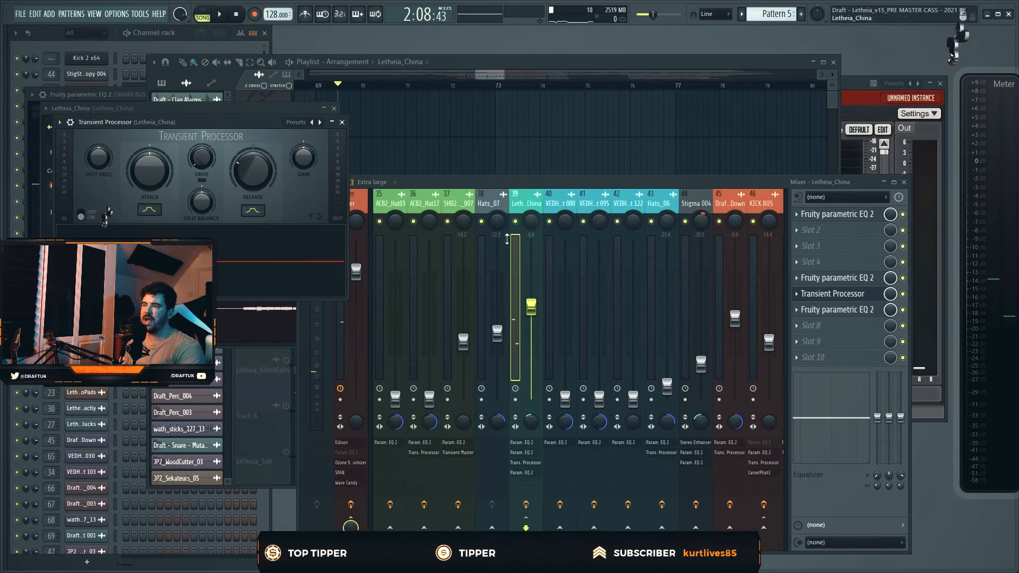
Lower the Letheia_China mixer fader, auditioning the level in between, and close its plugin and channel windows.
drag(531, 293, 536, 330)
key(space)
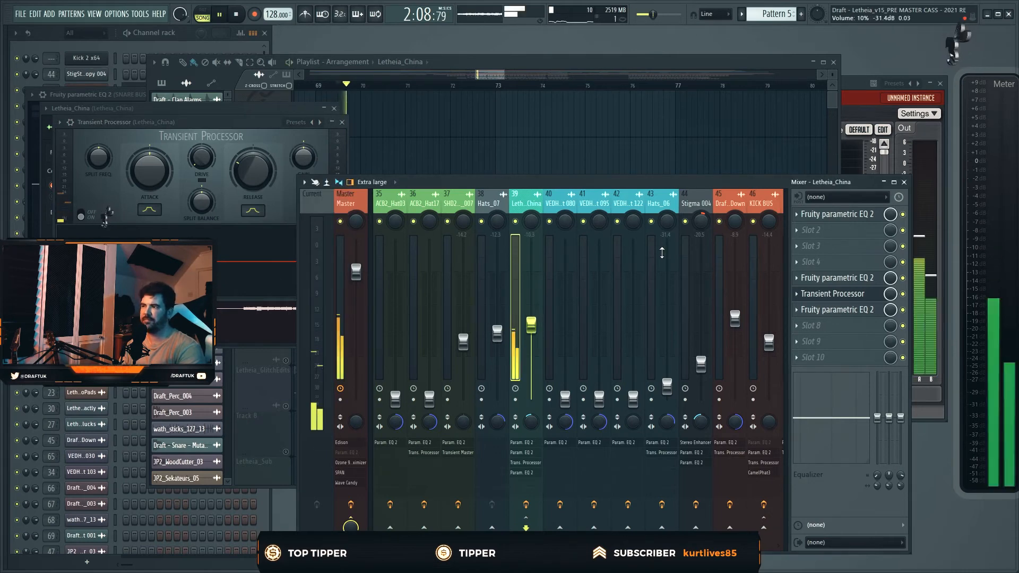
key(space)
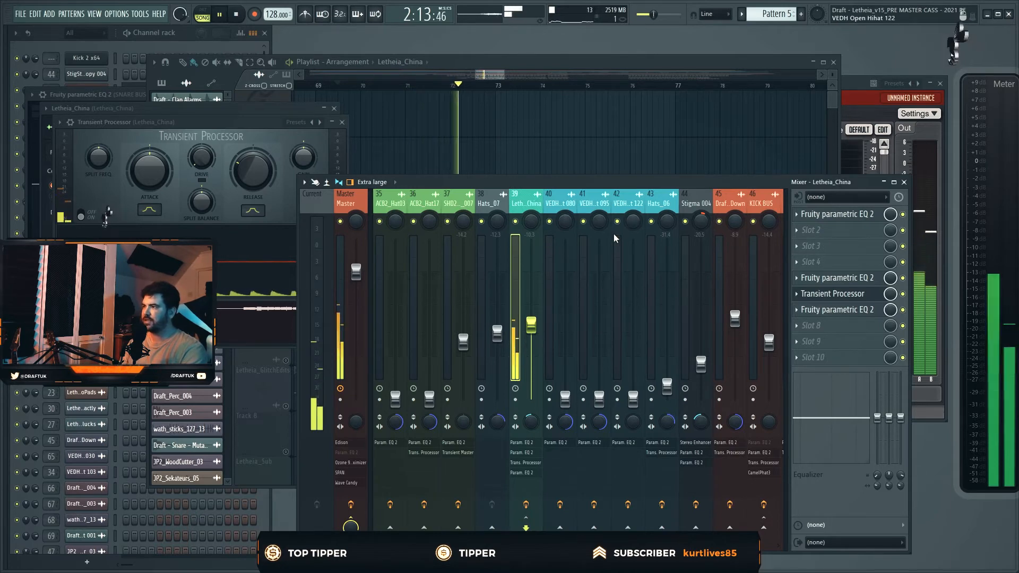
key(space)
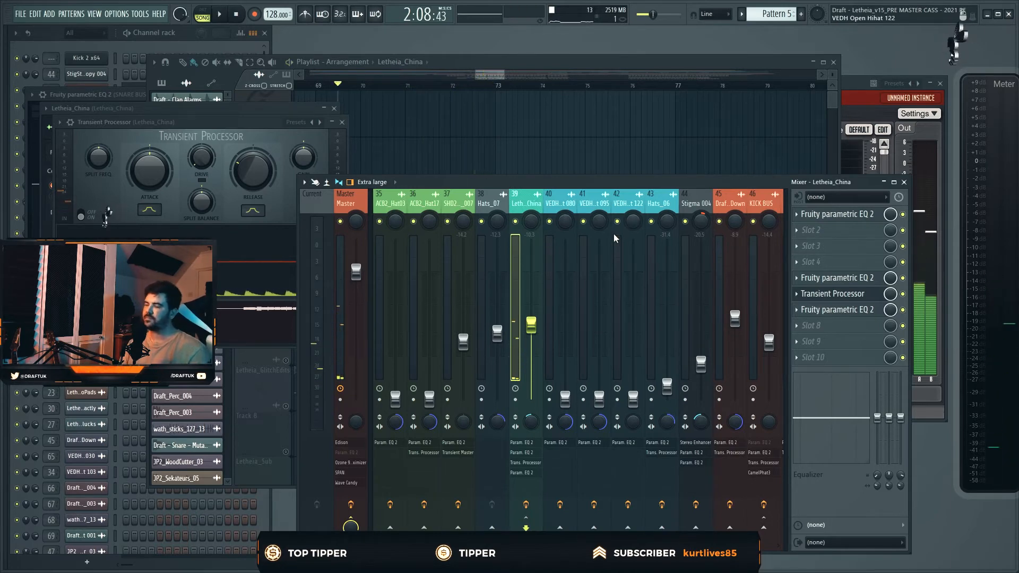
drag(538, 329, 539, 339)
click(342, 122)
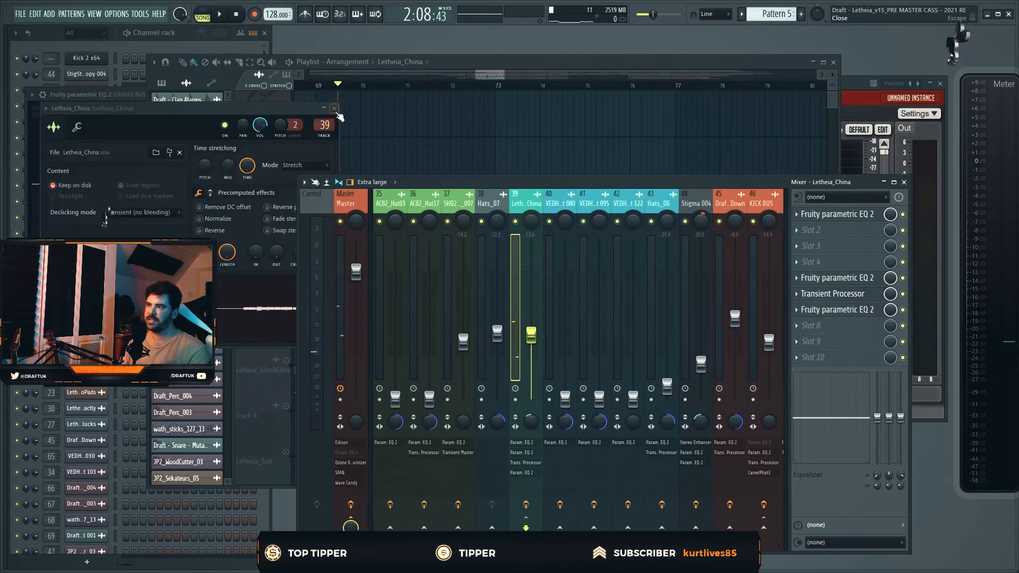
click(335, 108)
Solo the Letheia_Rides track in the playlist and open its channel settings and mixer track.
right_click(620, 126)
ctrl+click(285, 315)
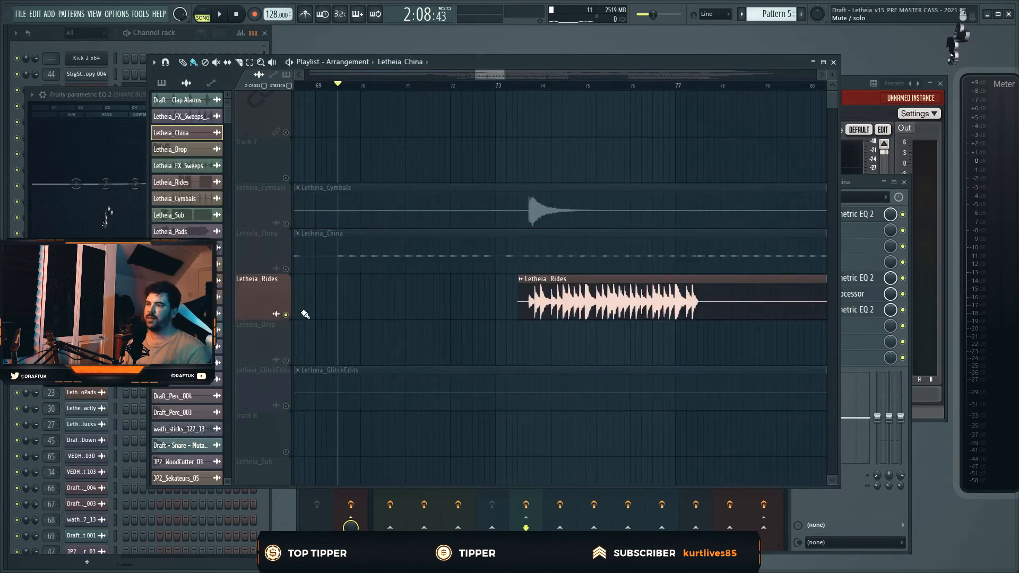
double_click(538, 307)
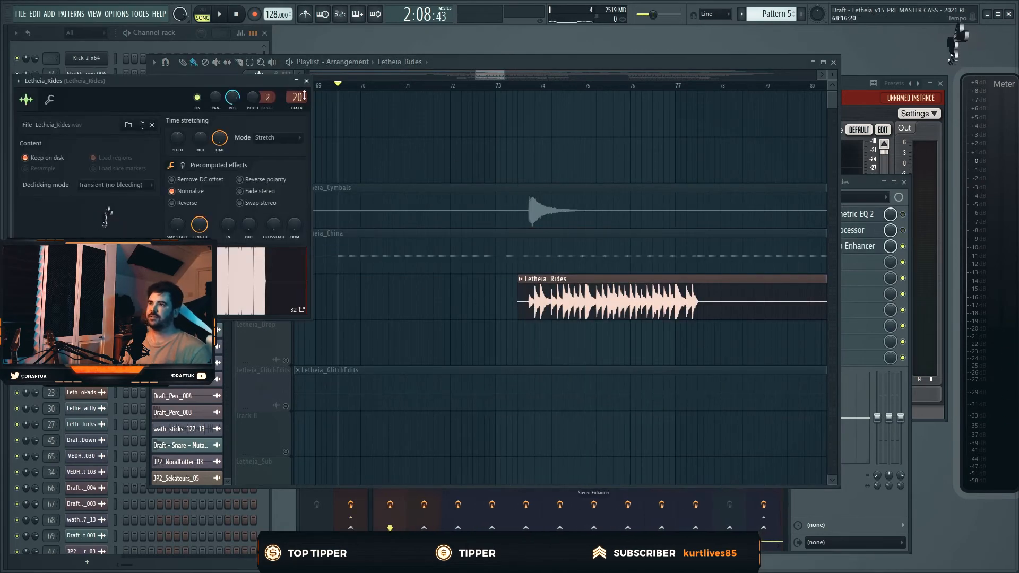
key(F9)
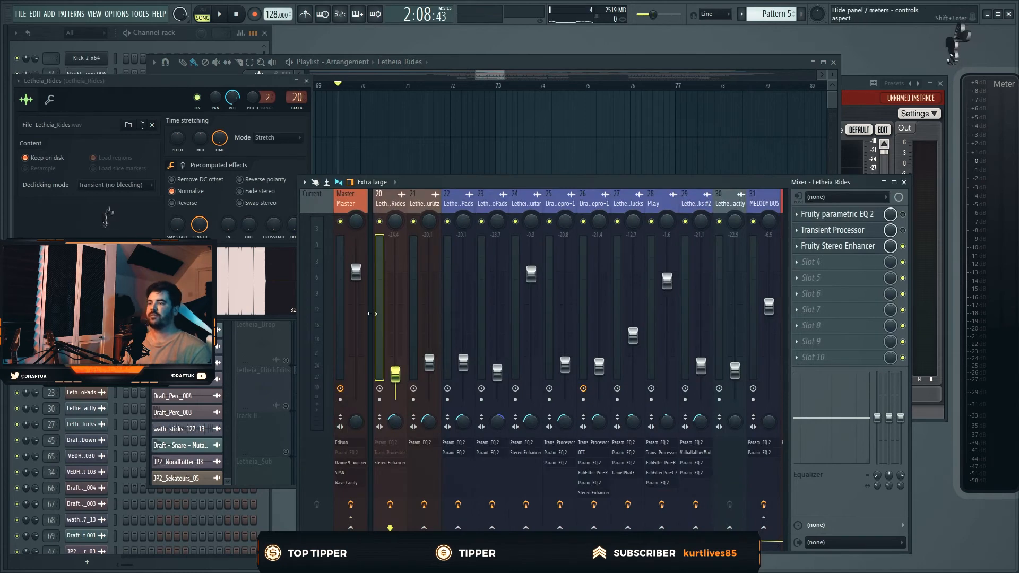
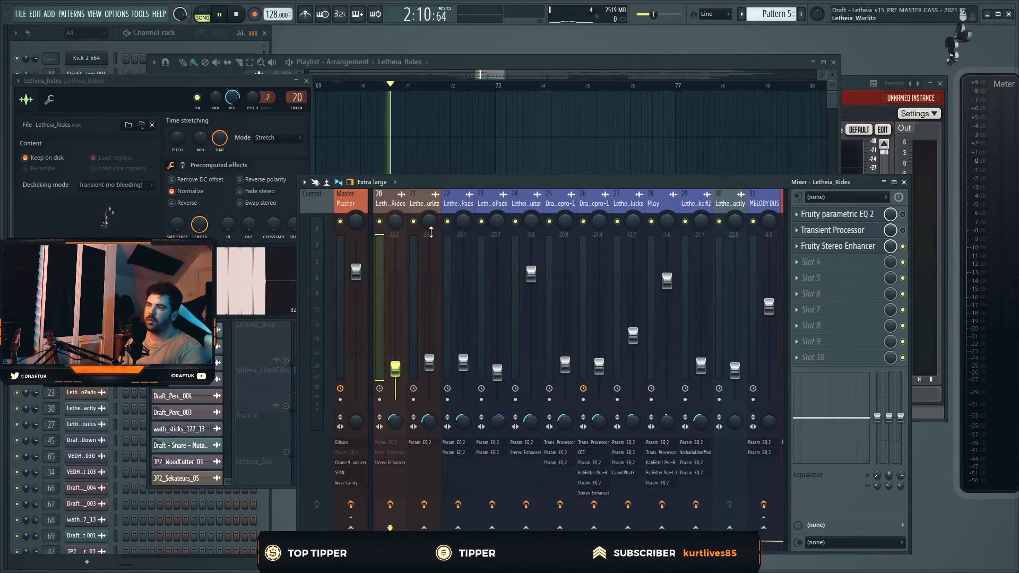
Play Letheia_Rides from about bar 73, close the playlist, and compare the sound with Fruity Stereo Enhancer bypassed and enabled.
click(466, 142)
key(space)
click(524, 84)
key(space)
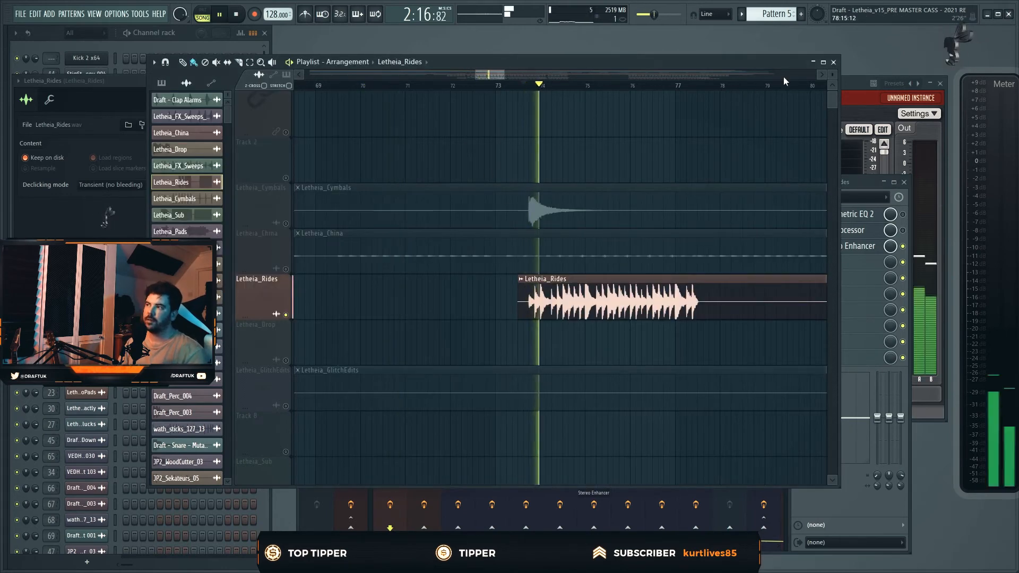
click(833, 62)
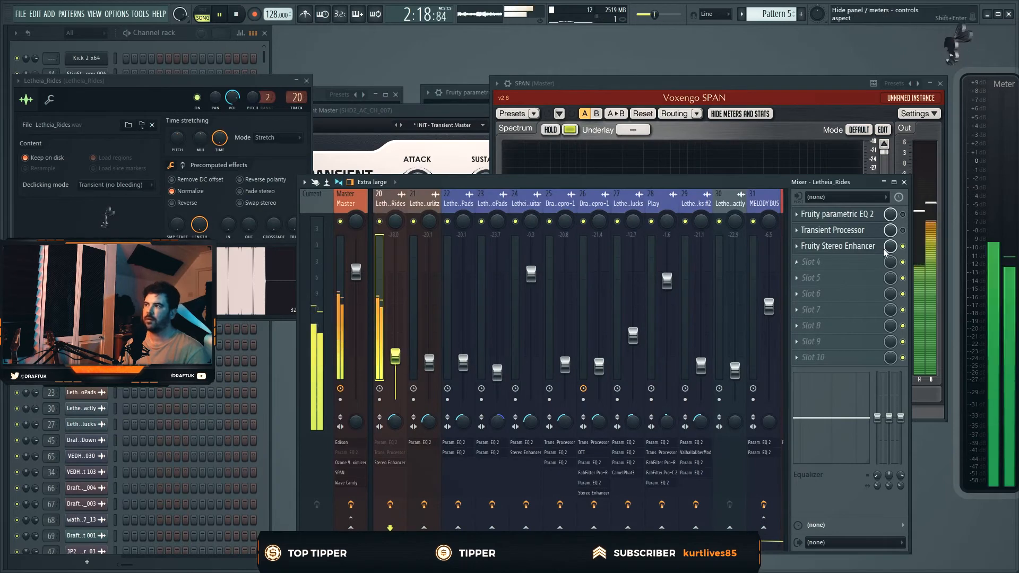
click(903, 246)
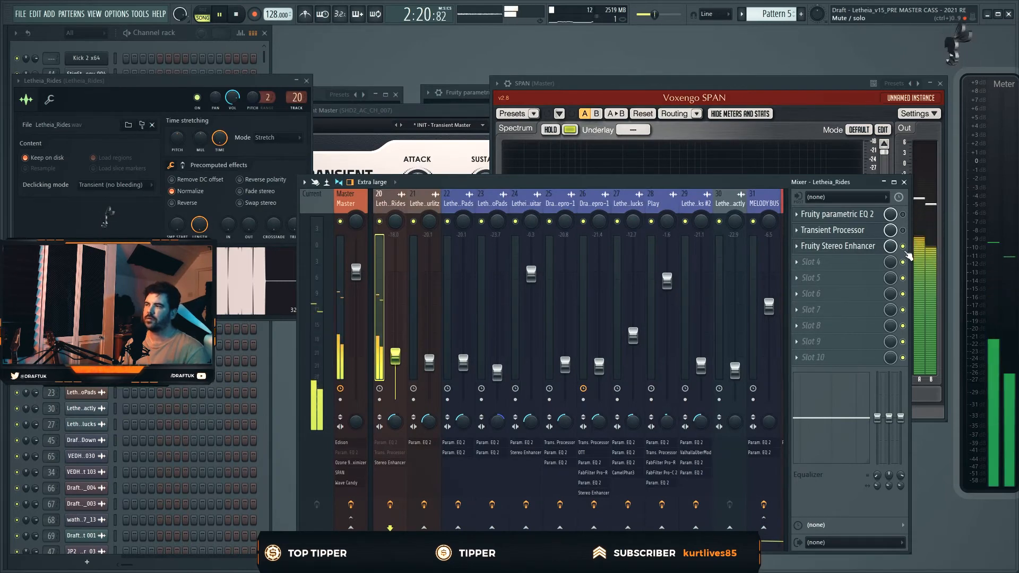
click(902, 246)
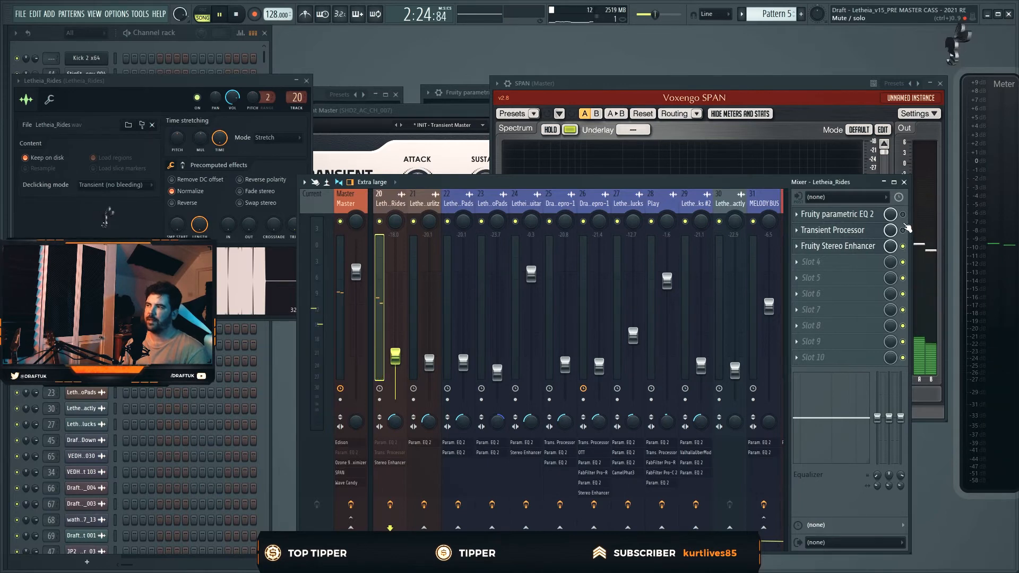
Open Fruity parametric EQ 2 on Letheia_Rides, compare its effect on and off during playback, and stop playback.
click(833, 215)
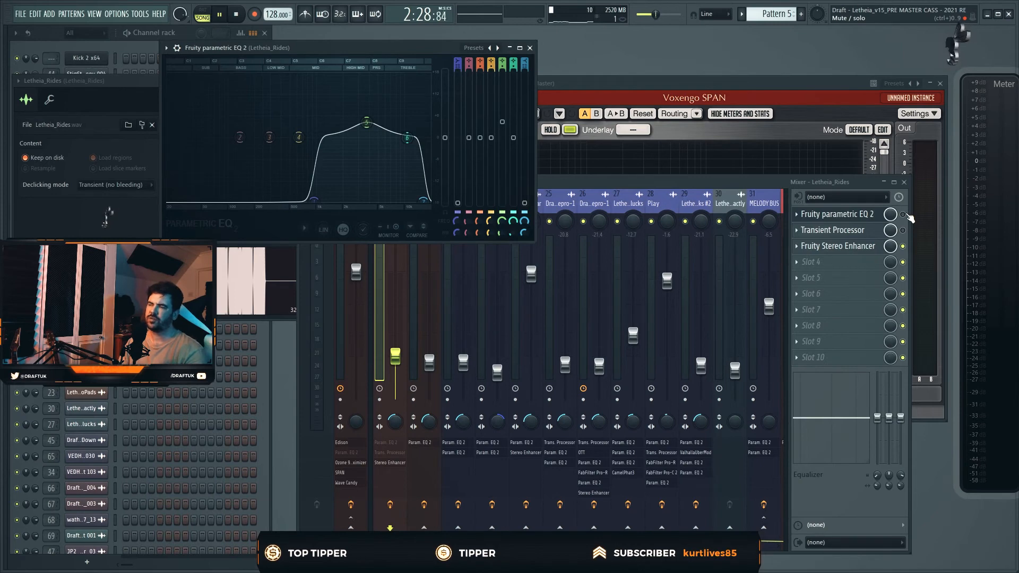
click(904, 214)
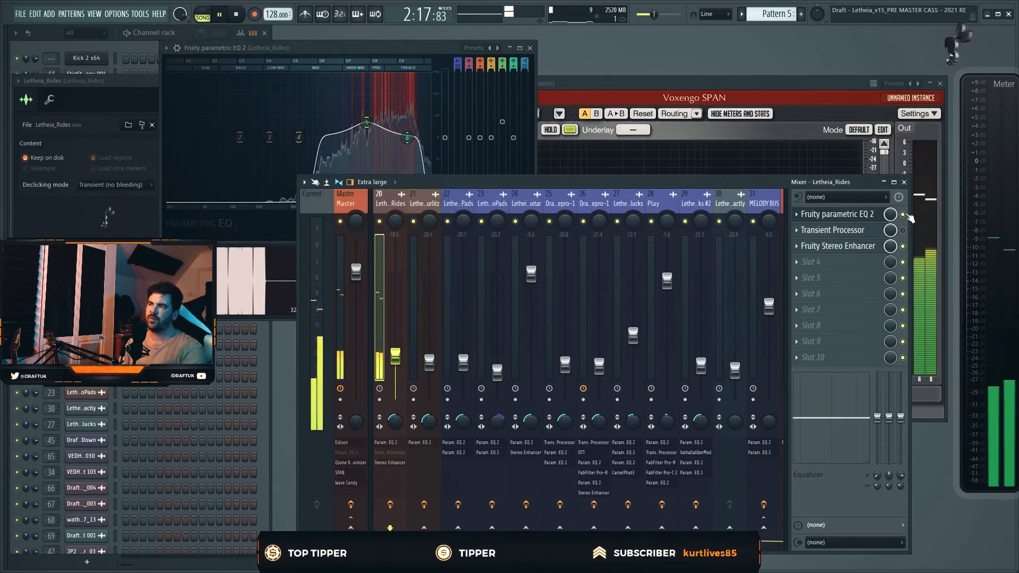
click(904, 215)
key(space)
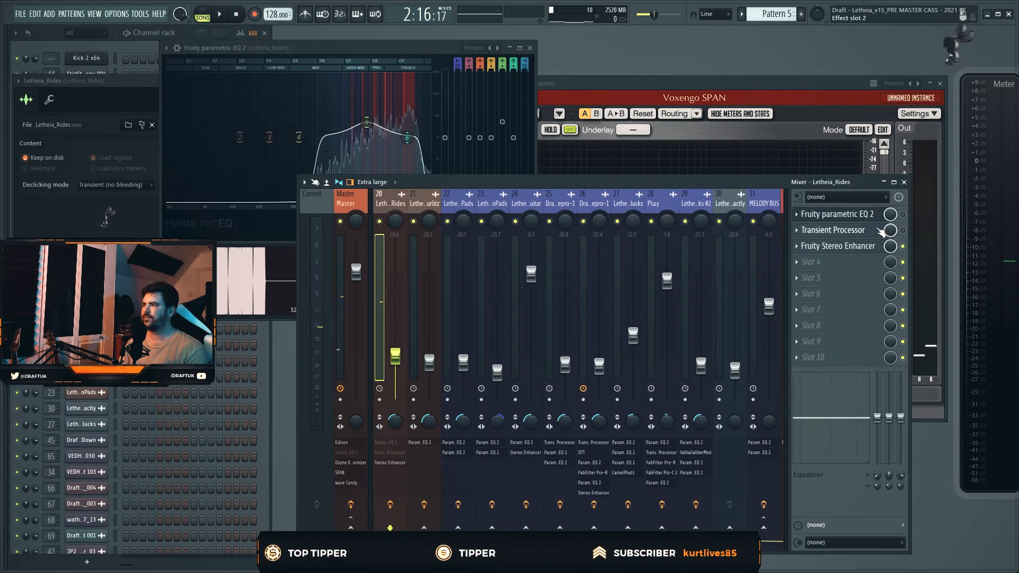
Open the Transient Processor on Letheia_Rides, compare it on and off during playback, stop, and close both plugin windows.
click(879, 230)
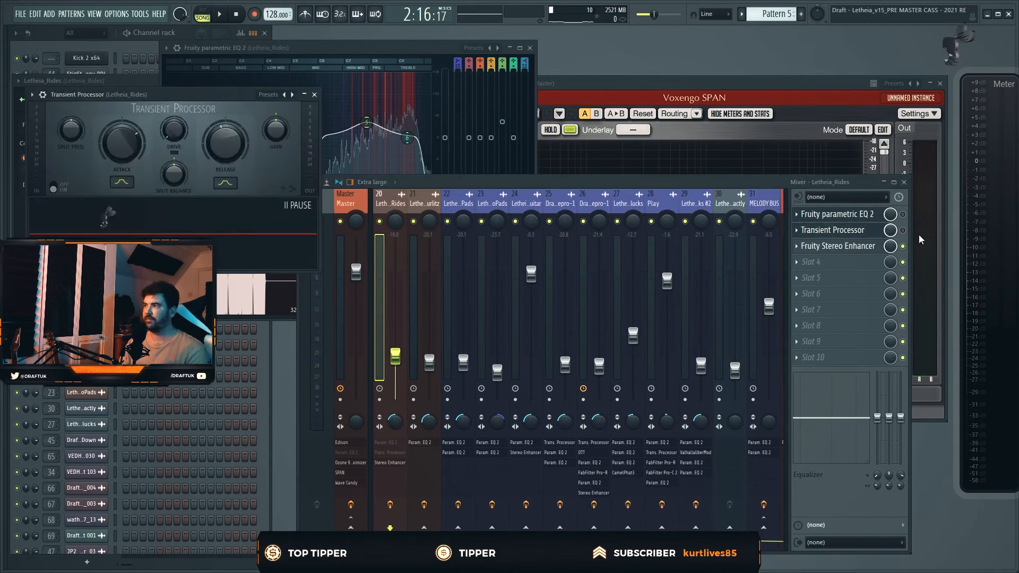
click(904, 231)
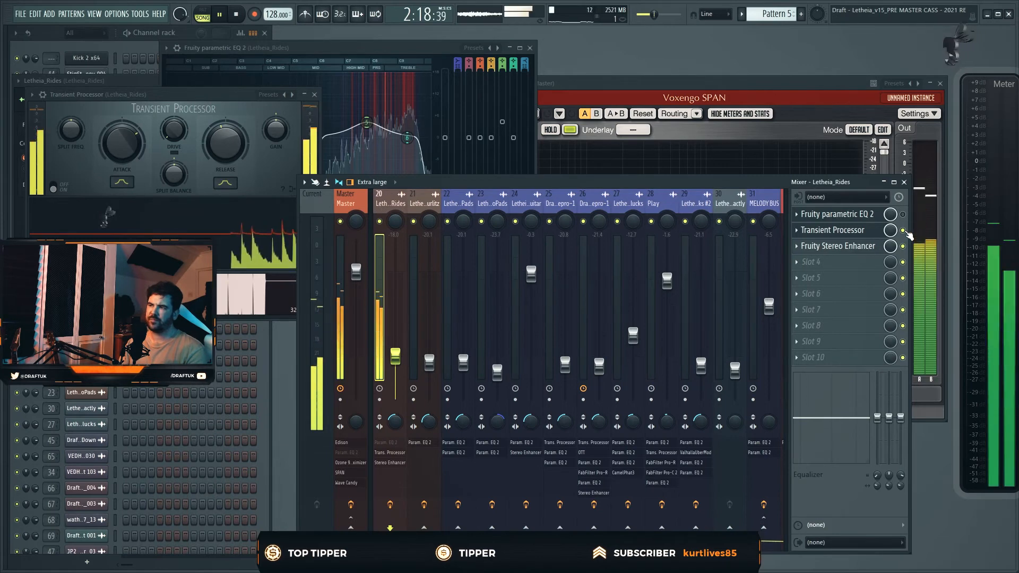
click(903, 230)
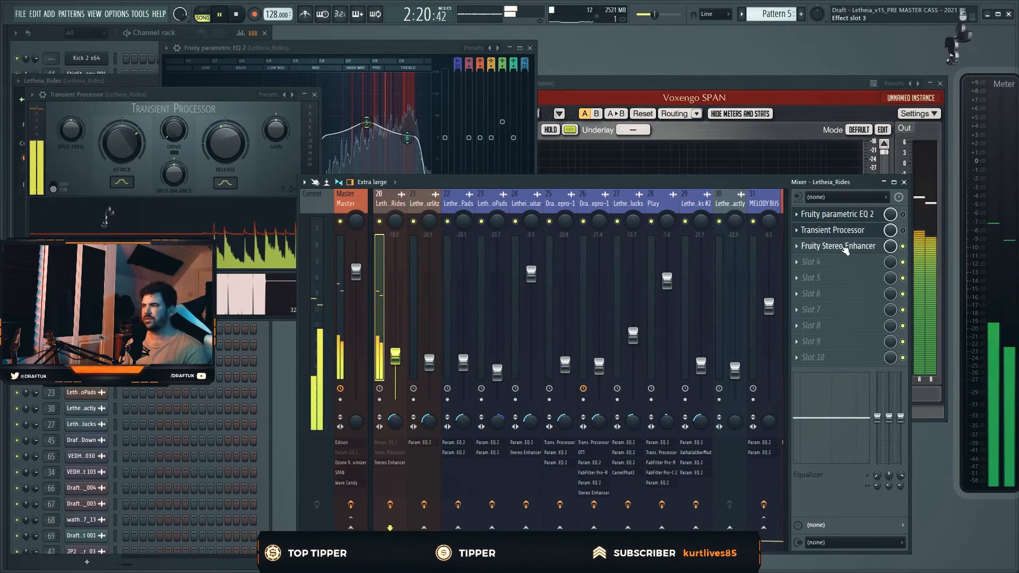
key(space)
click(314, 94)
click(529, 49)
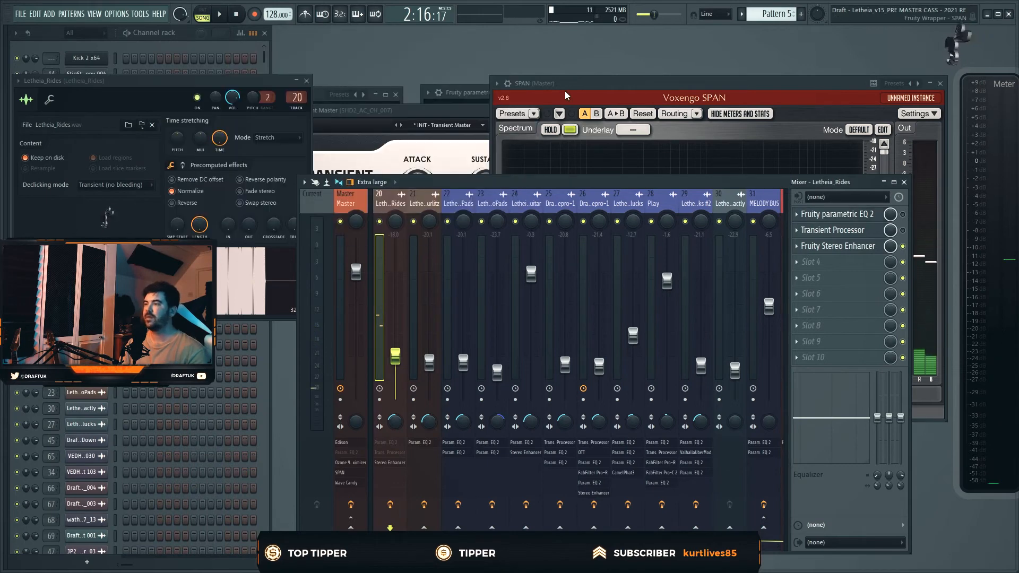
Close all open plugin and channel windows and bring back the mixer and the playlist.
key(F6)
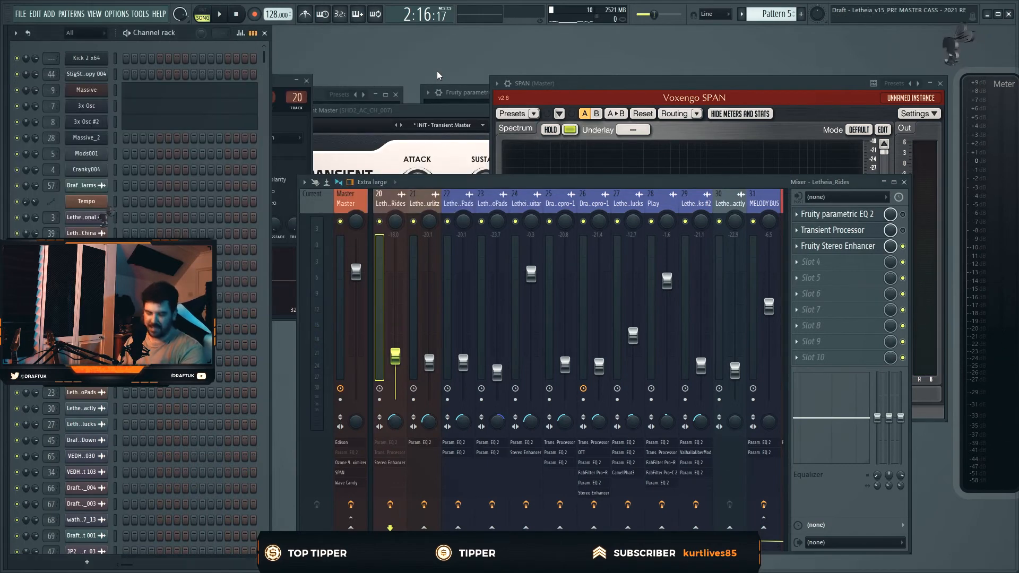
key(F12)
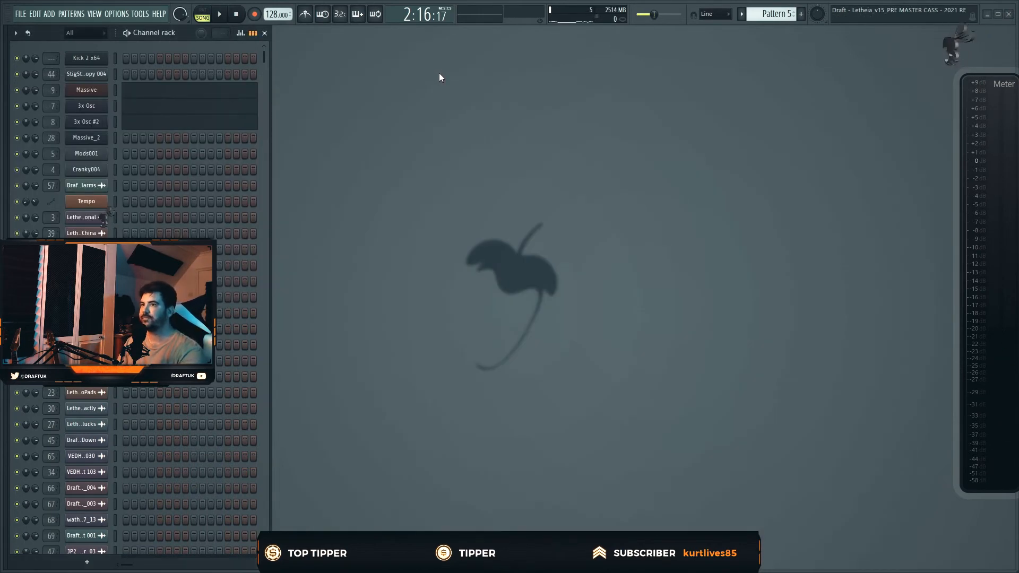
key(F9)
key(F5)
Unmute the Letheia_China track alongside the rides and set the playback start to bar 89.
scroll(485, 152, down, 4)
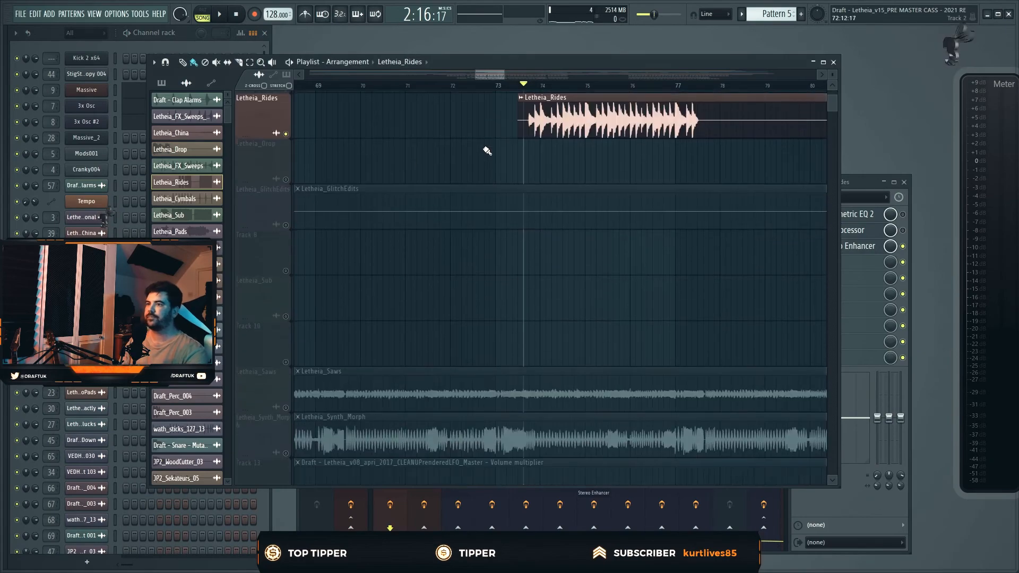
scroll(488, 170, up, 2)
key(space)
scroll(491, 198, down, 9)
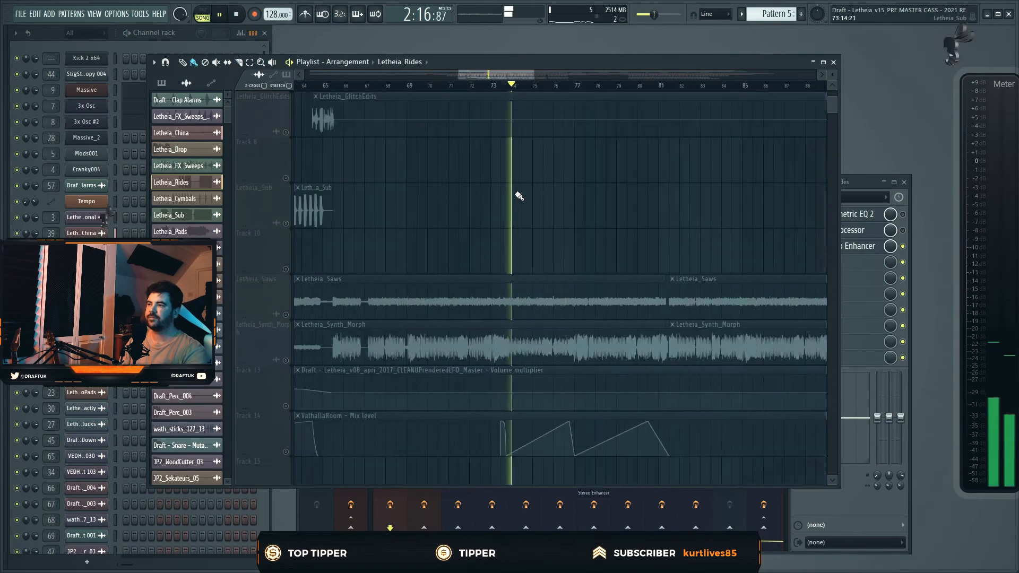
scroll(684, 192, up, 6)
key(space)
click(677, 86)
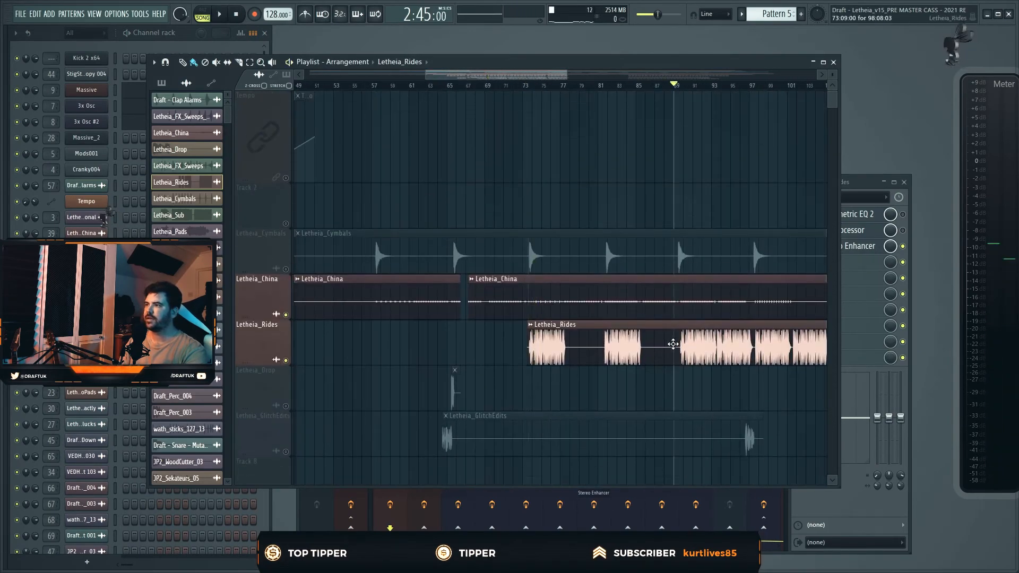
Unmute the Hats_06, VEDH Open Hihat and JP2_WoodCutter_03 tracks in the playlist during playback.
scroll(684, 337, down, 6)
scroll(695, 330, down, 2)
key(space)
scroll(752, 320, up, 2)
scroll(717, 337, down, 3)
scroll(636, 340, up, 4)
scroll(514, 342, down, 6)
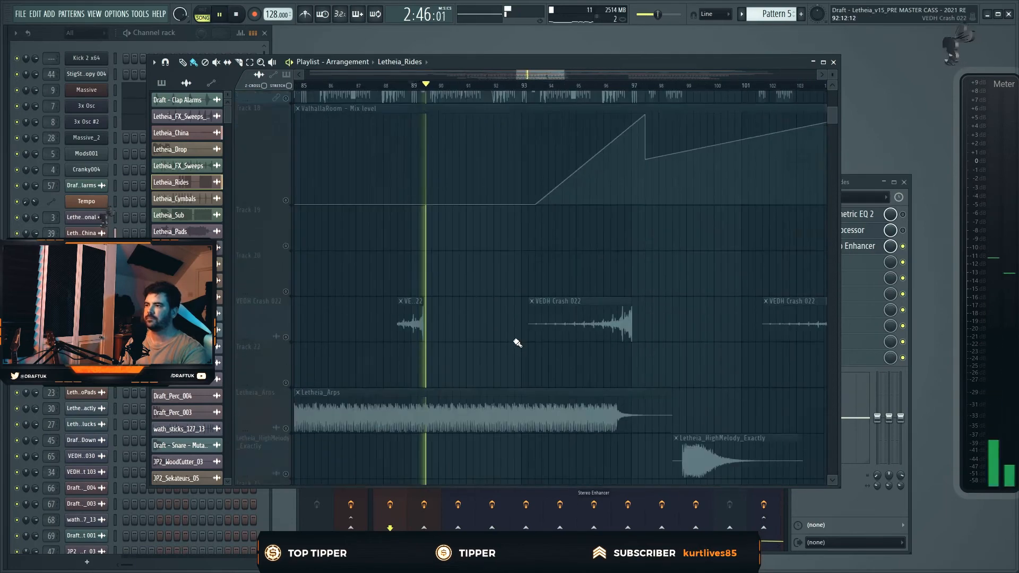
scroll(467, 313, down, 5)
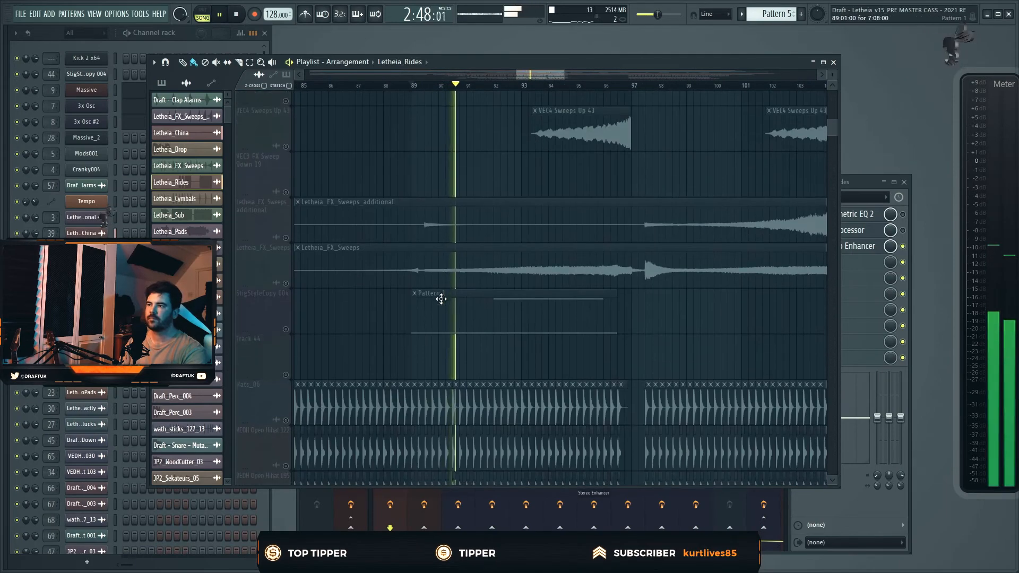
click(285, 238)
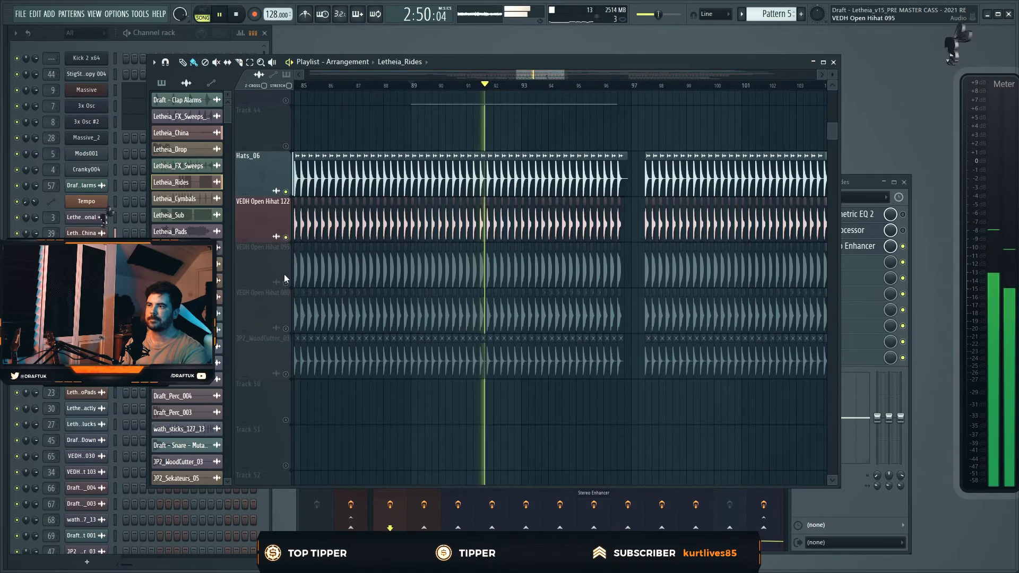
click(285, 283)
click(286, 329)
click(286, 374)
Stop playback, unmute the four kick tracks from SHD3Kick012 to the VEDH Bassdrum layer, and restart playback.
scroll(390, 324, down, 3)
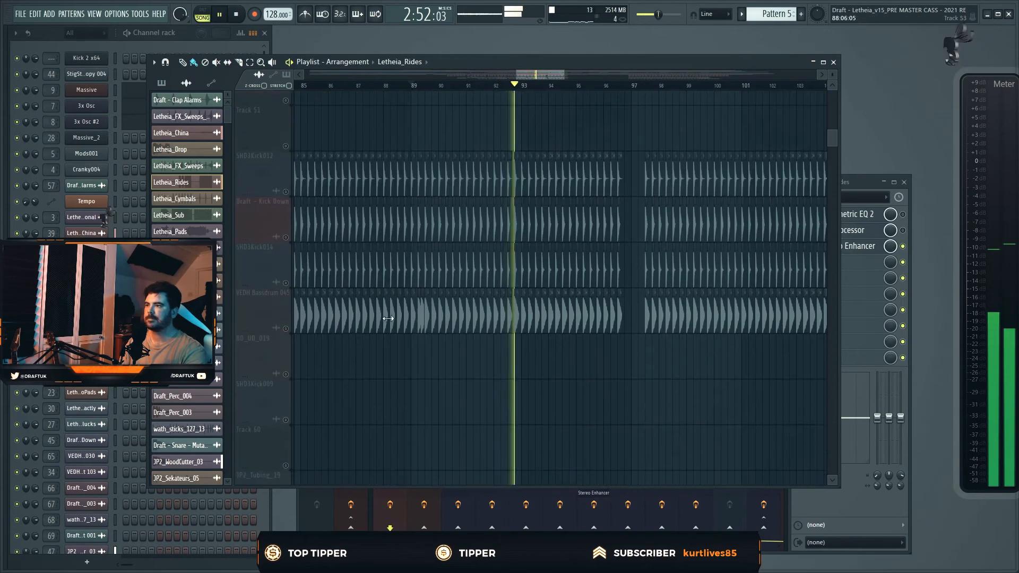
key(space)
click(286, 192)
click(286, 237)
click(286, 283)
click(286, 328)
key(space)
Unmute the clap and snare tracks, starting with Clap_Shiraz, Draft - Clap Alarms and VPE1 Claps 015, during playback.
scroll(435, 282, down, 5)
scroll(406, 282, down, 1)
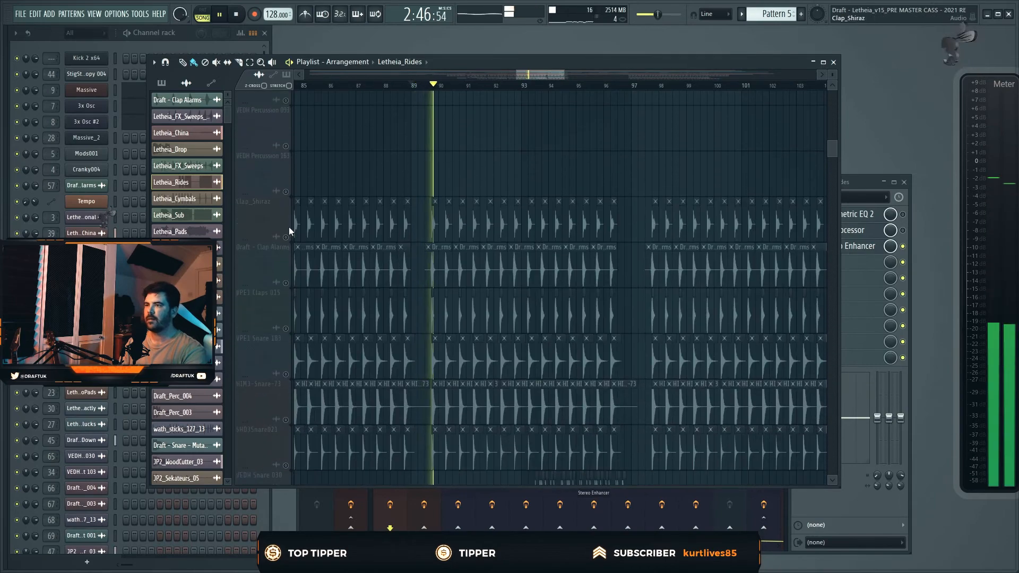
click(285, 237)
click(285, 283)
click(286, 329)
click(286, 374)
click(286, 419)
scroll(286, 419, down, 2)
click(286, 374)
Lower the Letheia_Rides mixer fader to about -26 dB against the playing drums, then stop playback.
scroll(530, 318, up, 6)
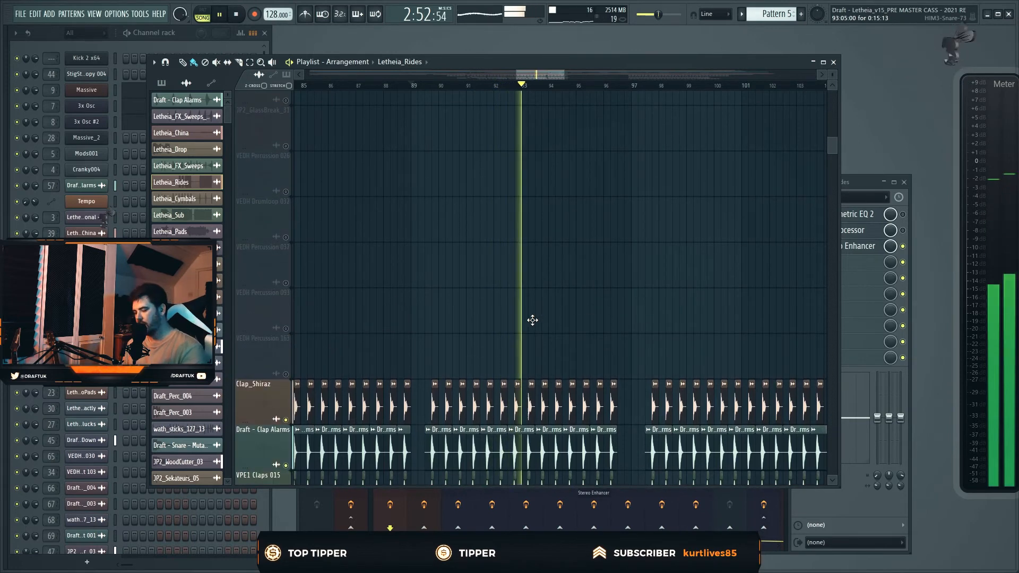
key(F9)
drag(394, 364, 393, 385)
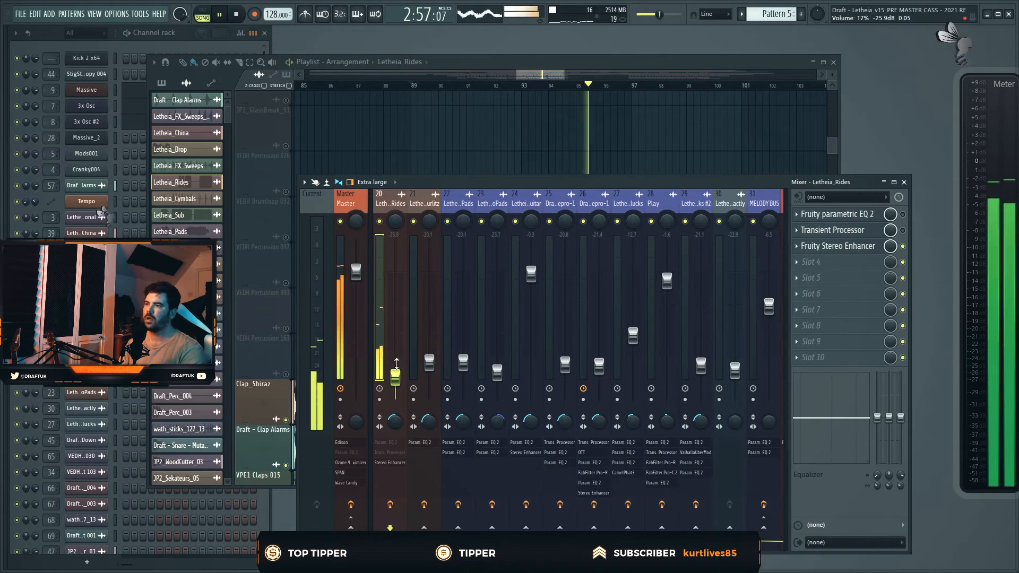
key(space)
Look through the mixer's synth, hat, kick and percussion tracks for the China channel during playback.
scroll(438, 206, left, 4)
scroll(438, 207, left, 8)
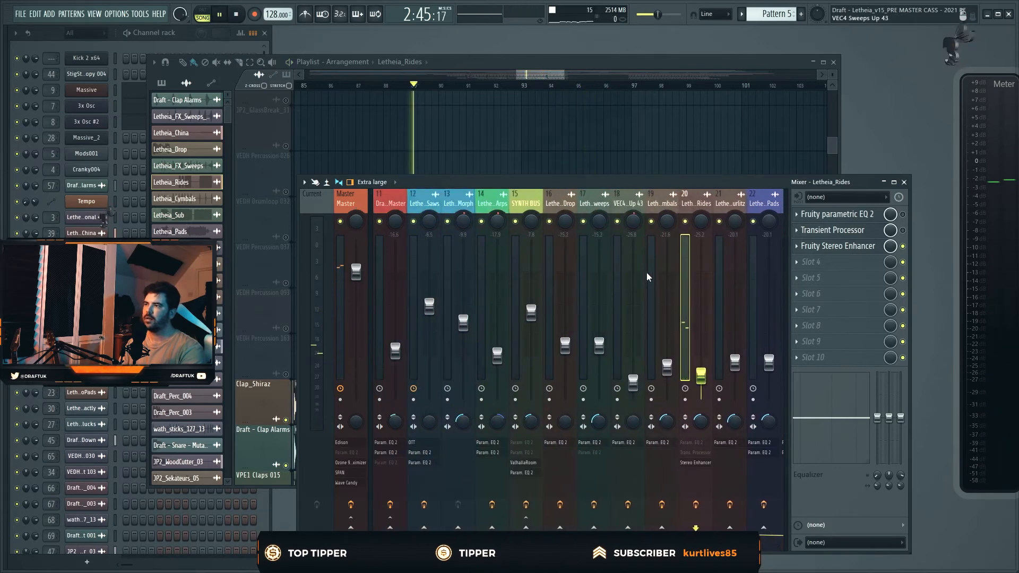
scroll(581, 207, left, 7)
key(space)
scroll(581, 207, right, 20)
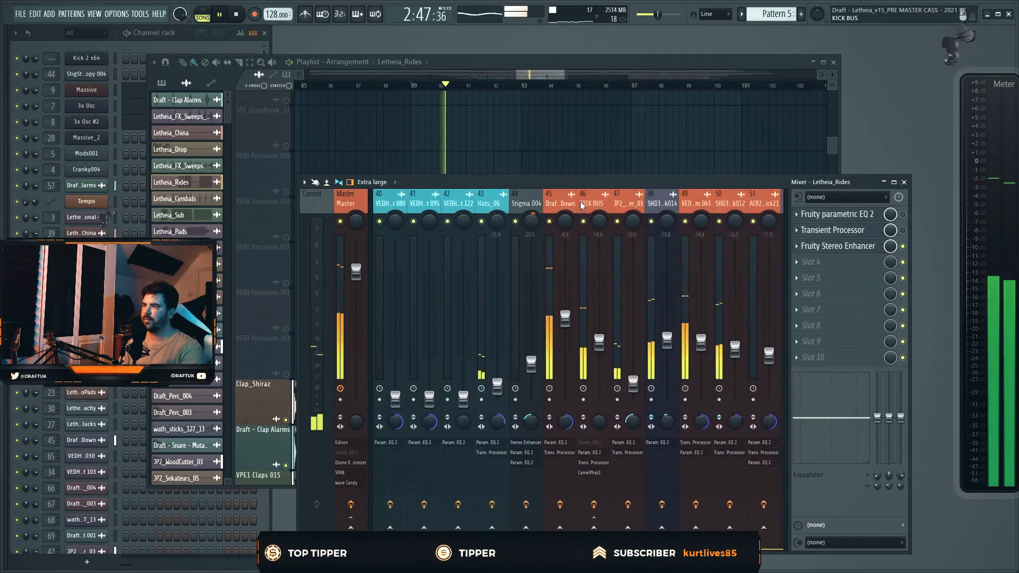
scroll(581, 206, right, 20)
scroll(582, 205, right, 20)
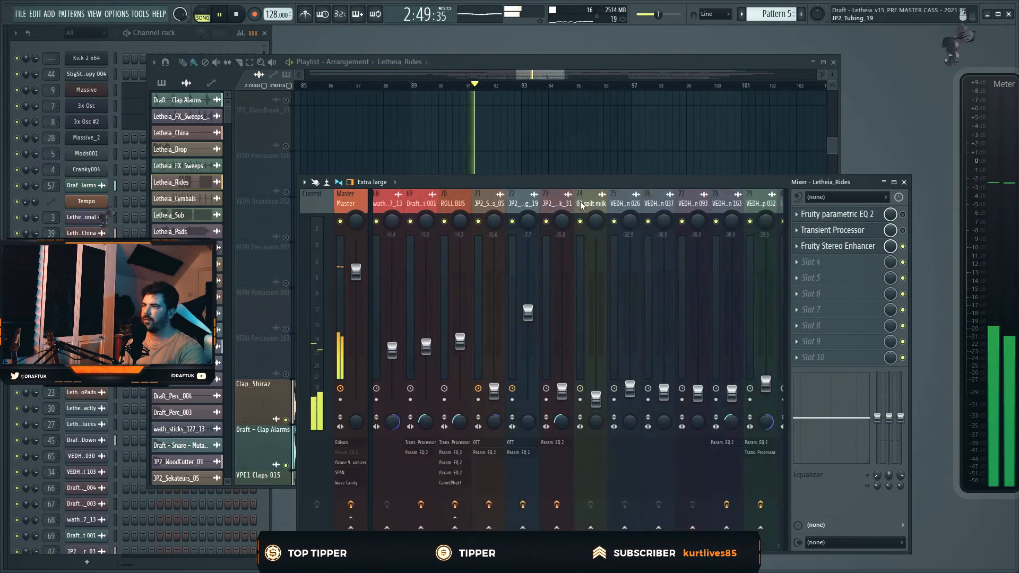
key(space)
Open Letheia_China's channel settings and mixer track and lower its volume to about 24% during playback.
drag(832, 145, 832, 102)
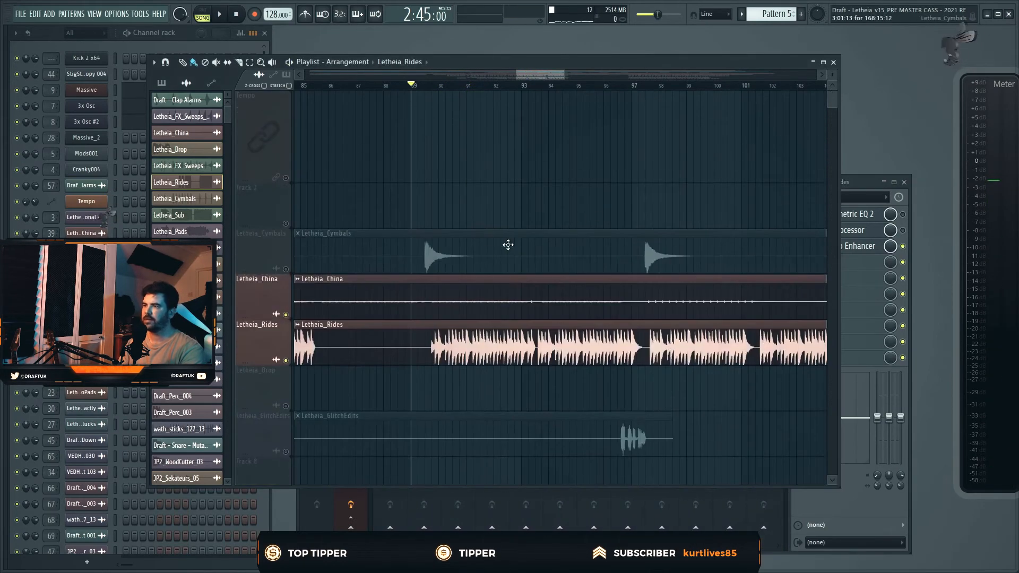
double_click(464, 280)
double_click(327, 123)
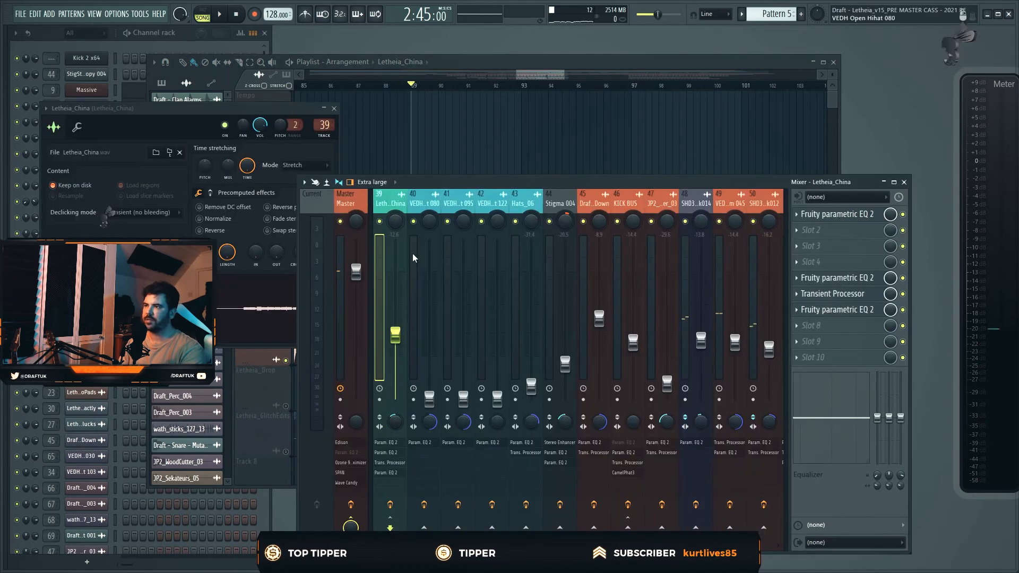
key(space)
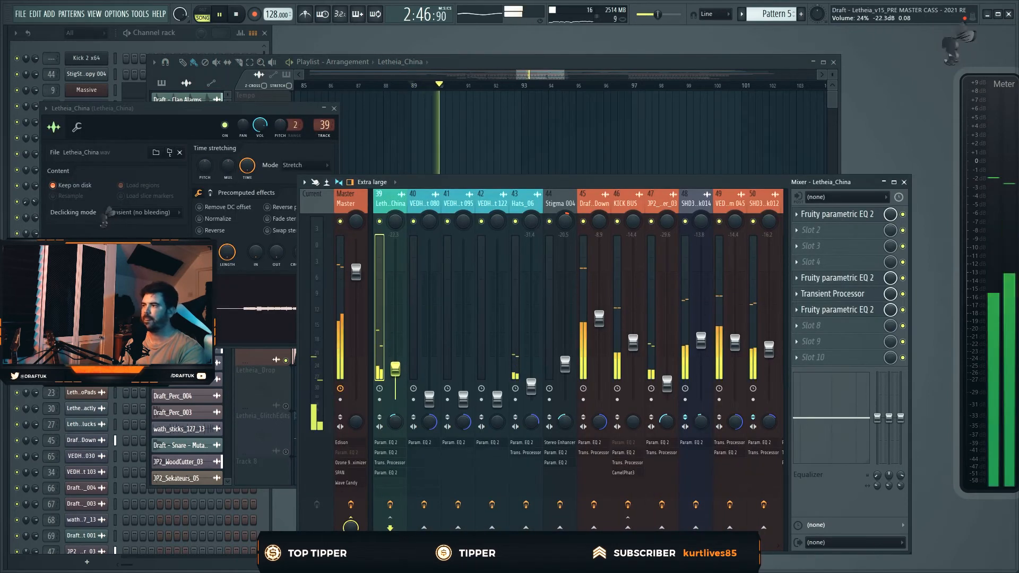
key(space)
Open SPAN on the Master track and examine the drum mix's frequency spectrum during playback.
click(353, 206)
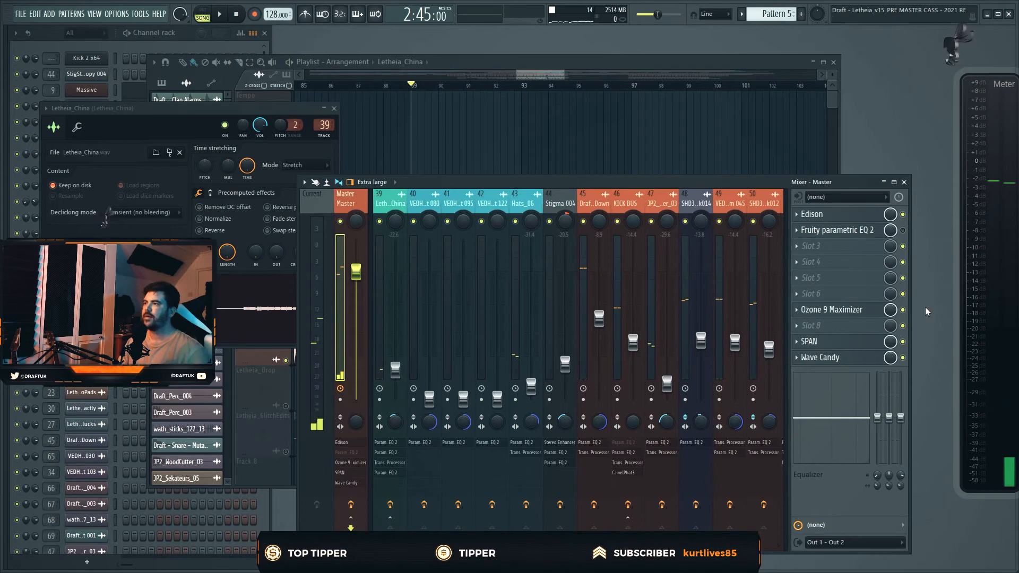
click(836, 340)
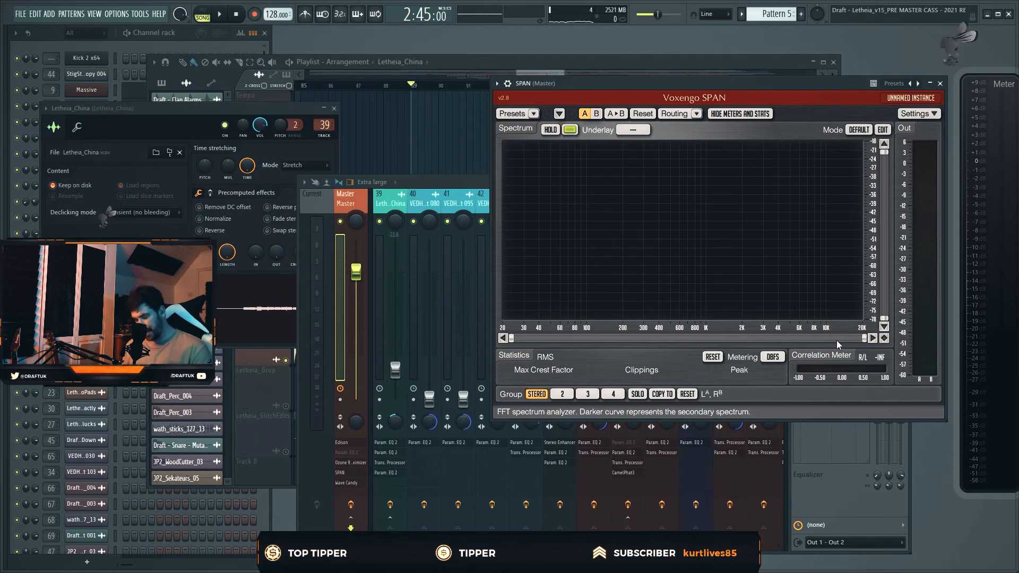
key(space)
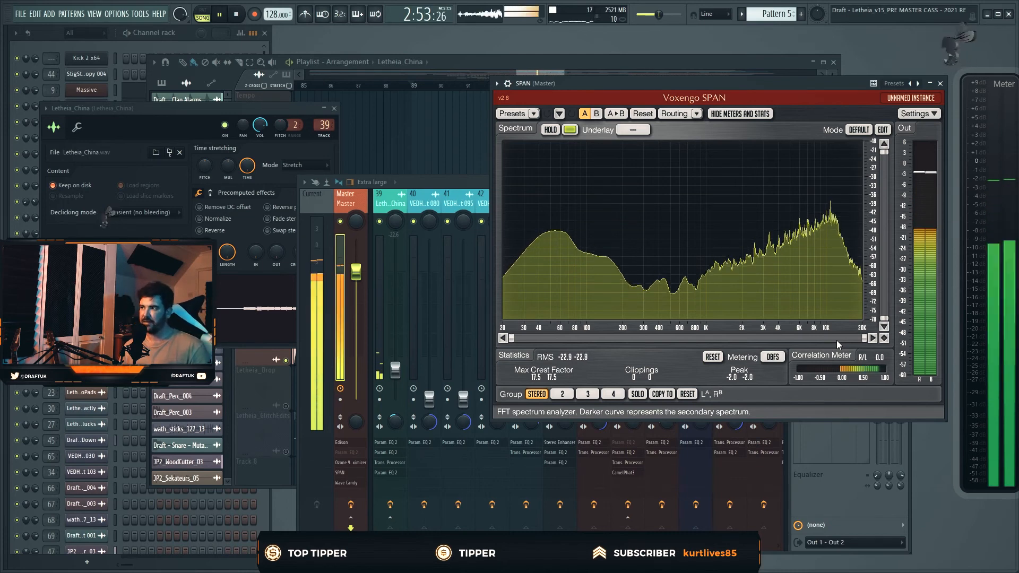
key(space)
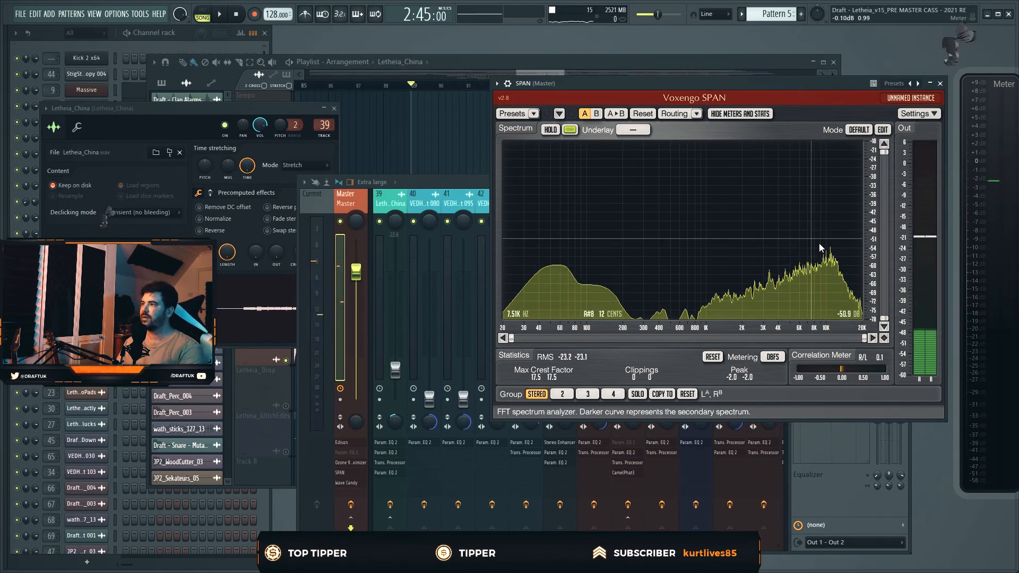
Unmute the JP2_Tubing_19, JP2_Sekateurs_05, JP2_GlassBreak_31 and VEDH Percussion 026 playlist tracks.
click(505, 76)
scroll(557, 140, down, 8)
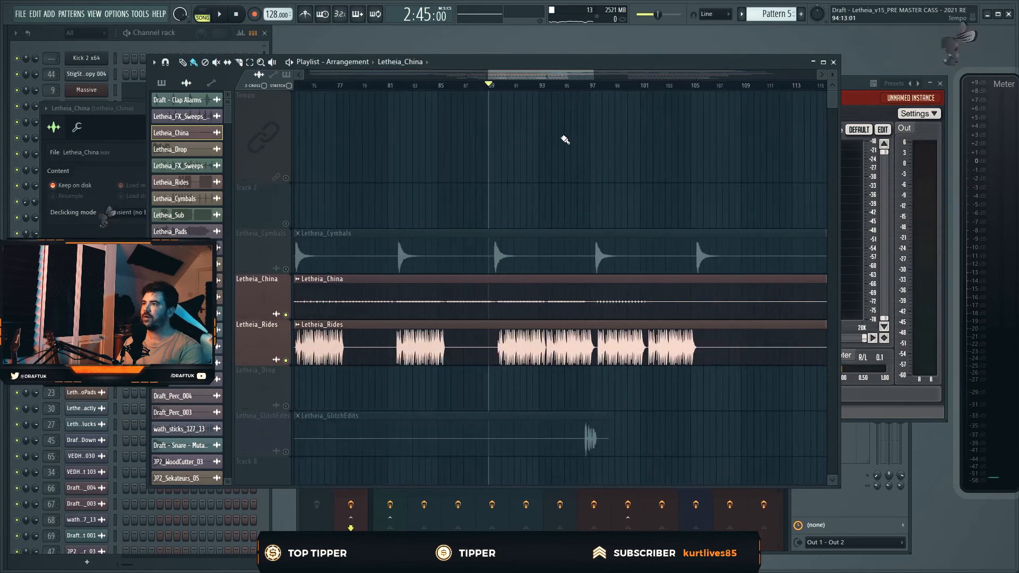
scroll(561, 137, down, 4)
scroll(564, 135, down, 15)
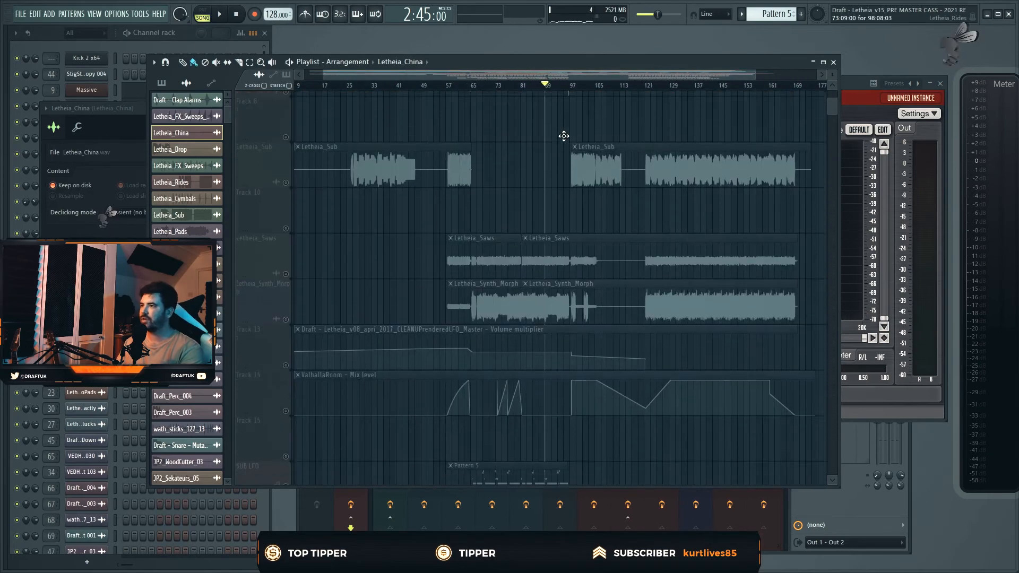
scroll(540, 159, down, 20)
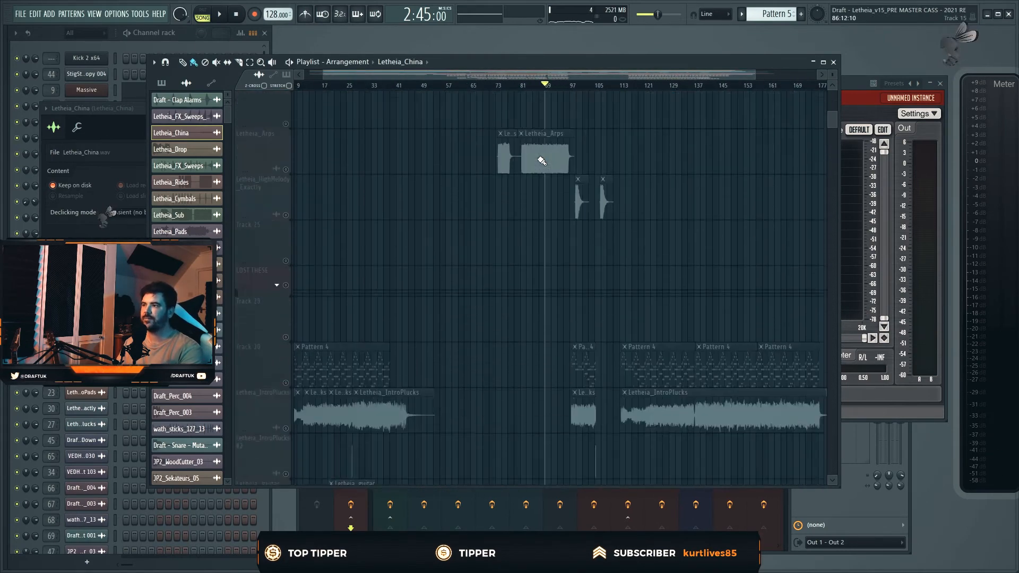
scroll(510, 154, down, 6)
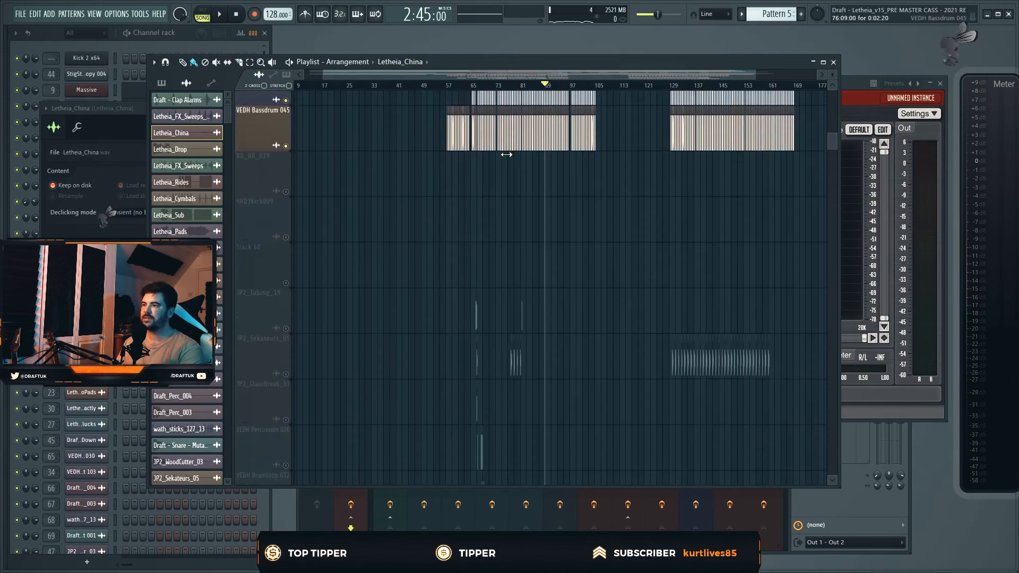
scroll(475, 199, up, 8)
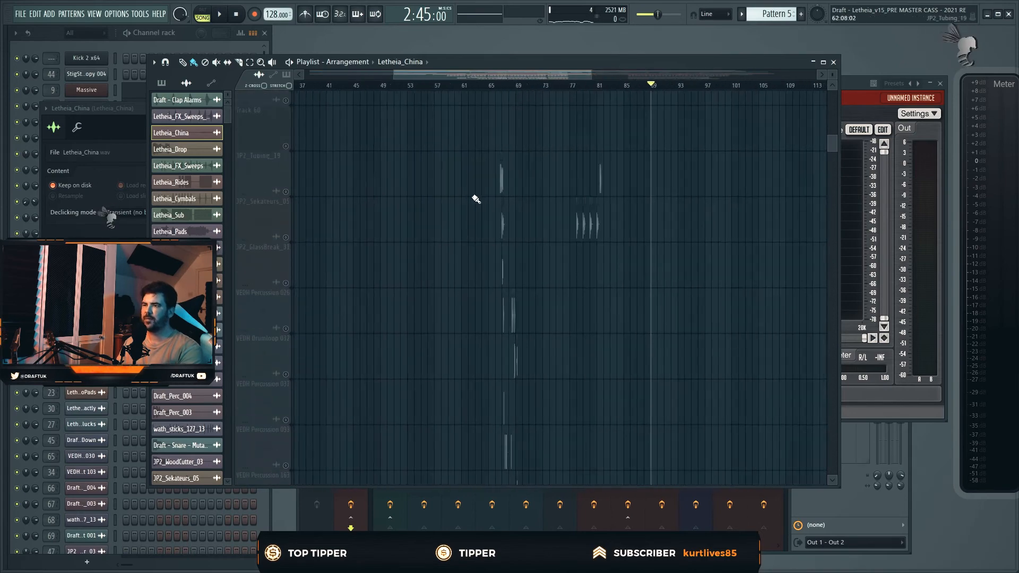
click(286, 191)
click(285, 237)
click(285, 328)
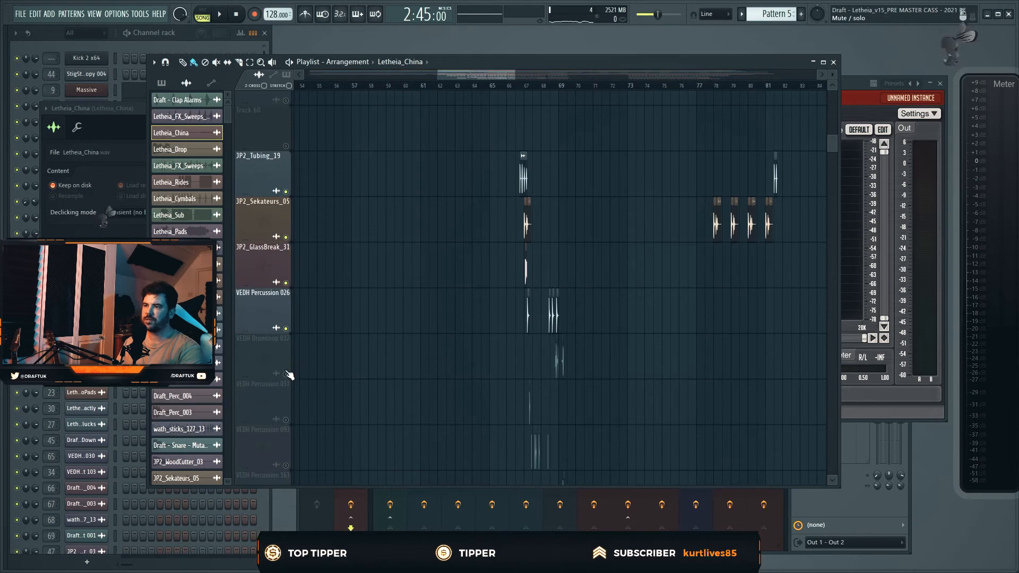
Unmute the VEDH Drumloop 032 track and the VEDH Percussion 037, 093 and 163 tracks in the playlist.
click(285, 374)
scroll(343, 339, down, 2)
click(285, 328)
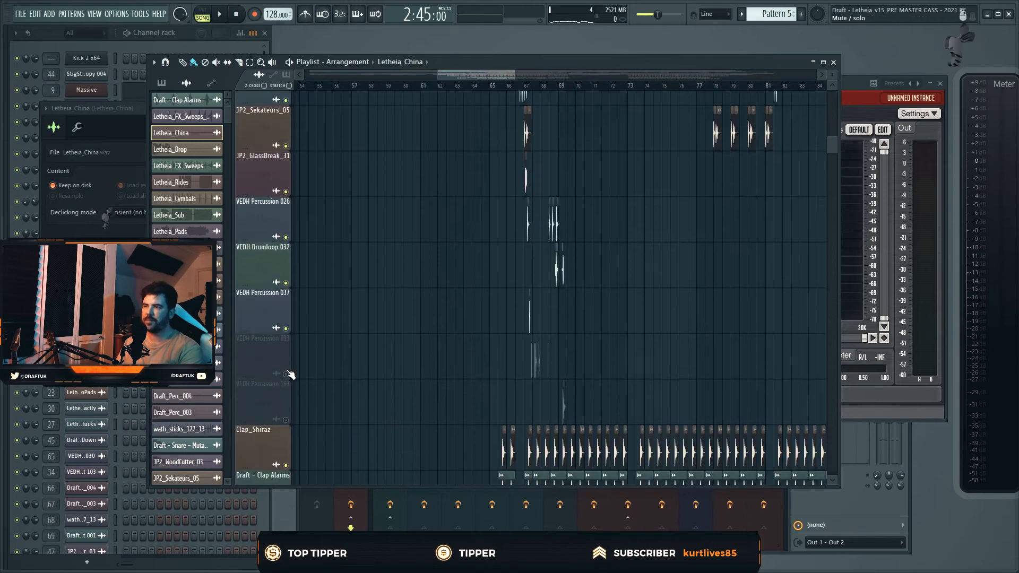
click(286, 420)
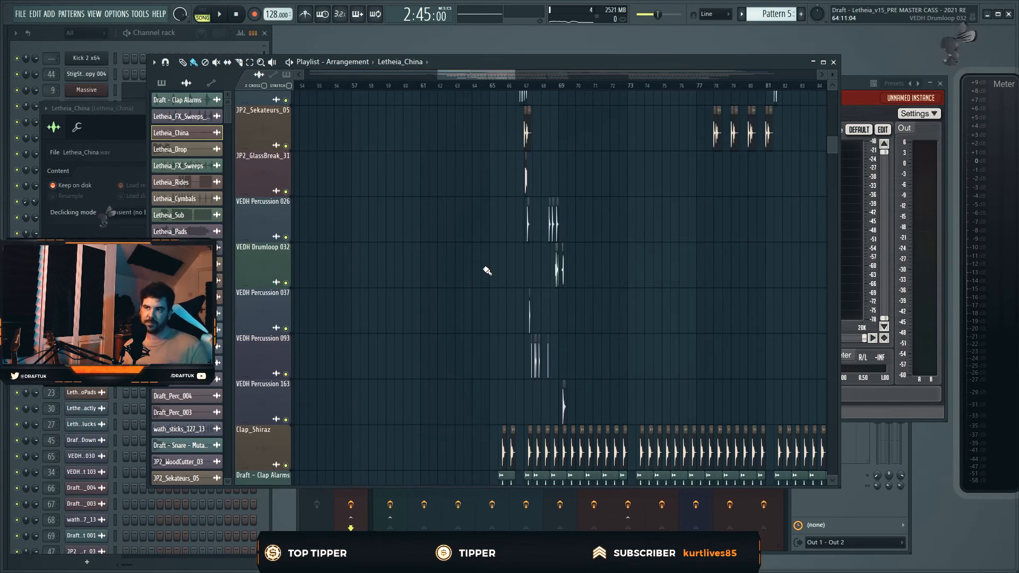
Audition the percussion fill around bar 67, then open JP2_Tubing_19's channel settings and mixer track.
scroll(526, 138, up, 3)
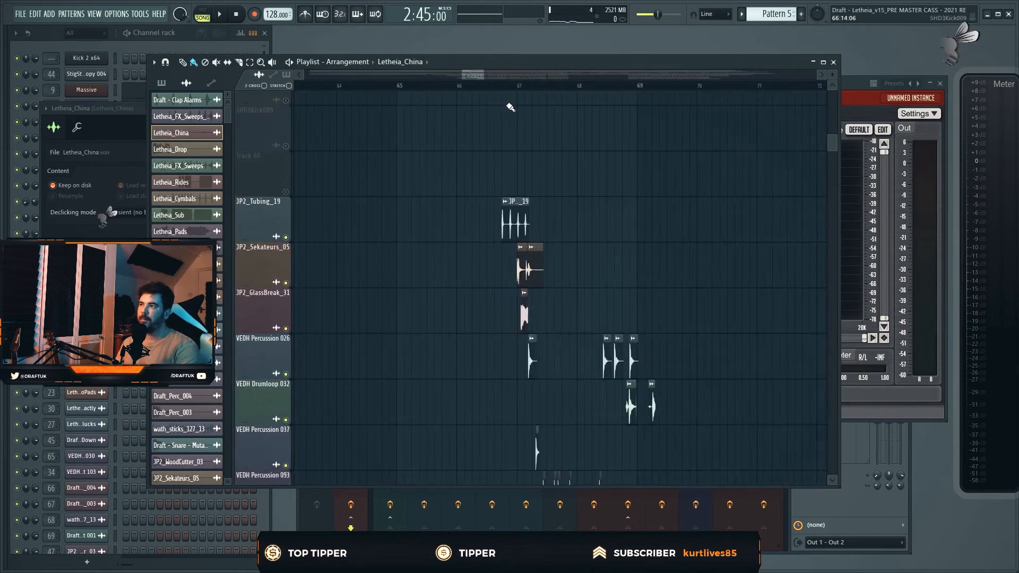
key(space)
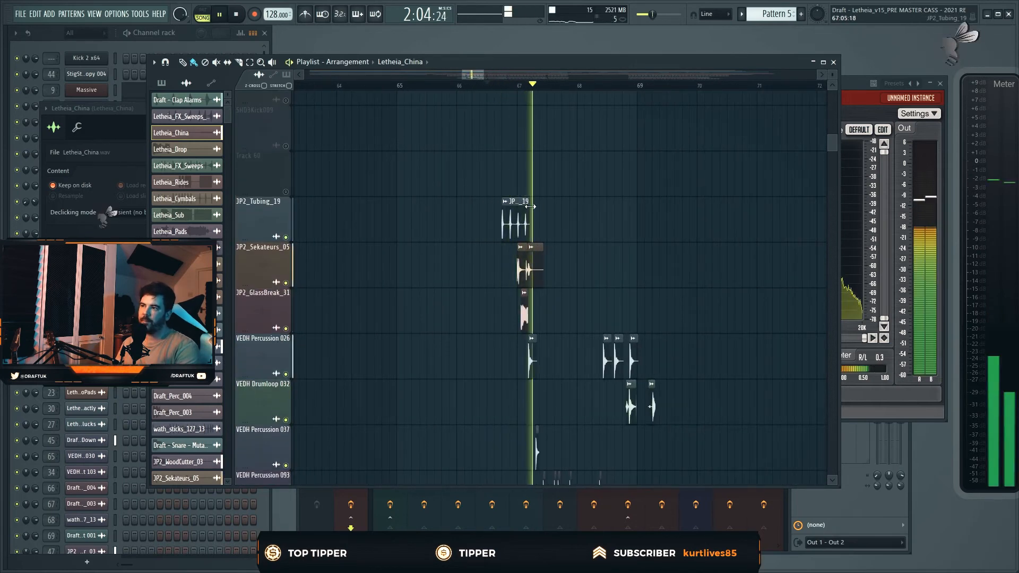
key(space)
double_click(520, 221)
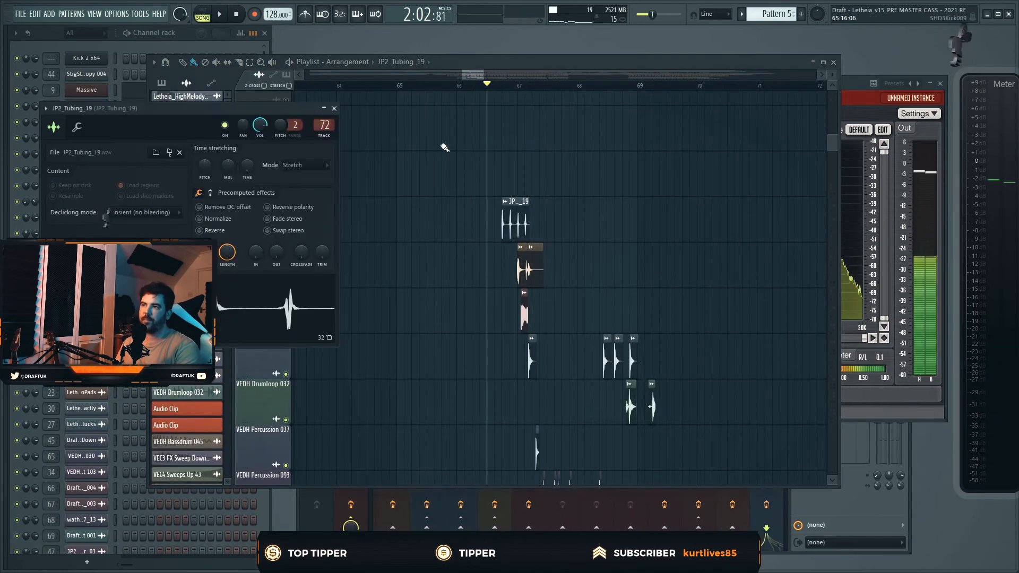
double_click(328, 129)
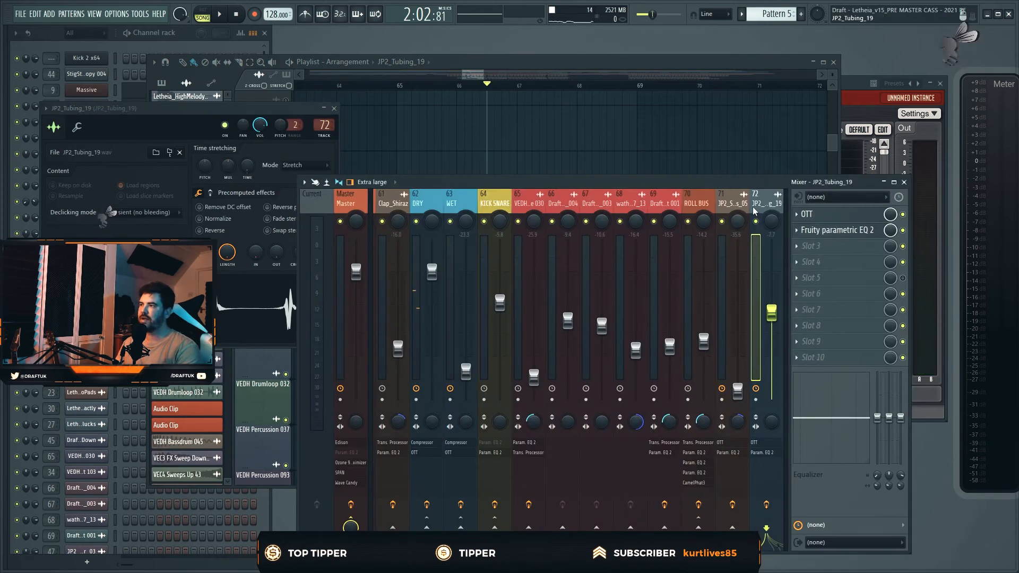
Look through the mixer's one-shot percussion tracks while the fill plays.
key(space)
scroll(748, 208, down, 5)
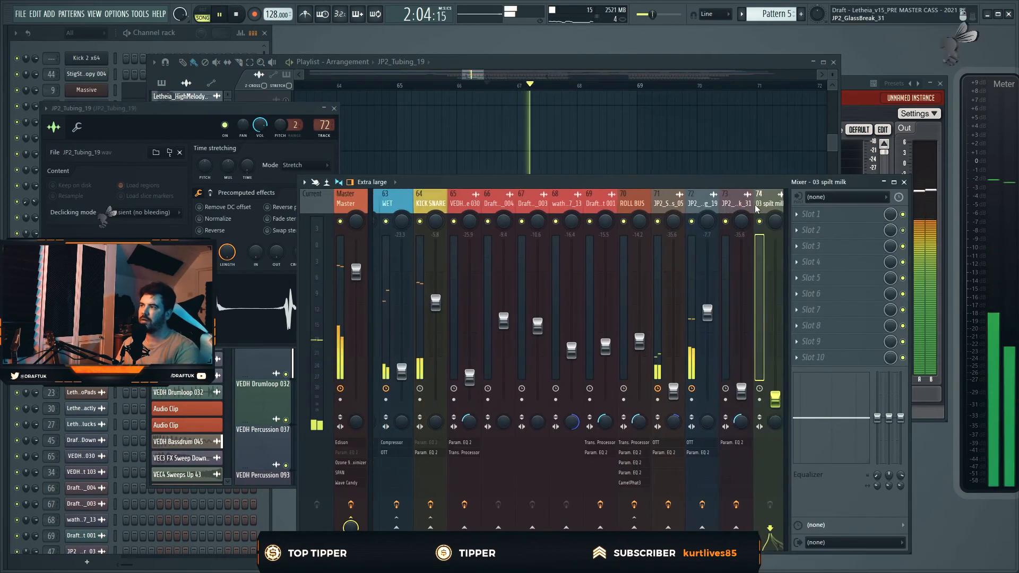
key(space)
Isolate the JP2 and VEDH percussion mixer tracks and audition the fill on its own, leaving the playlist closed.
right_click(585, 221)
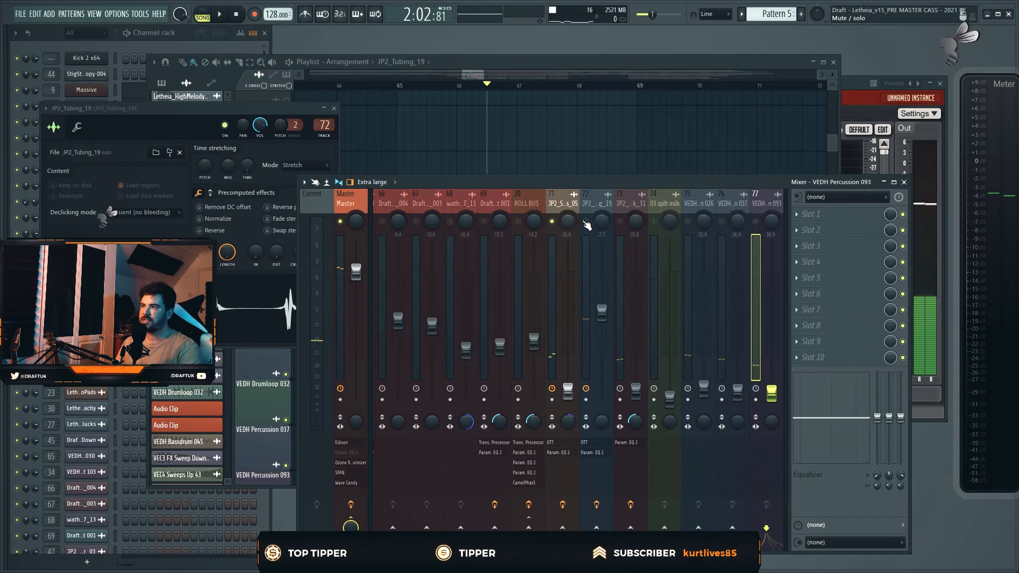
click(665, 208)
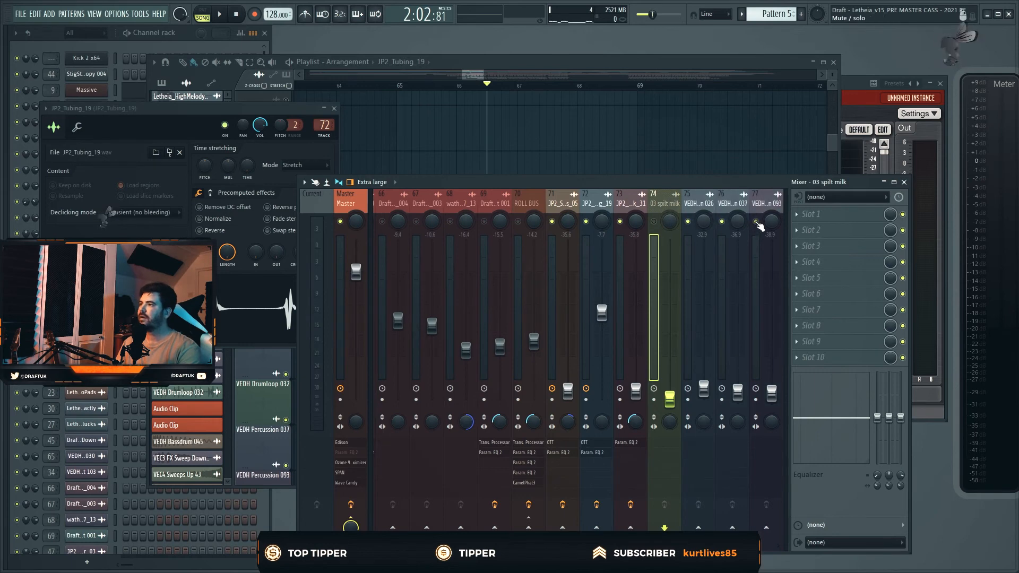
key(F5)
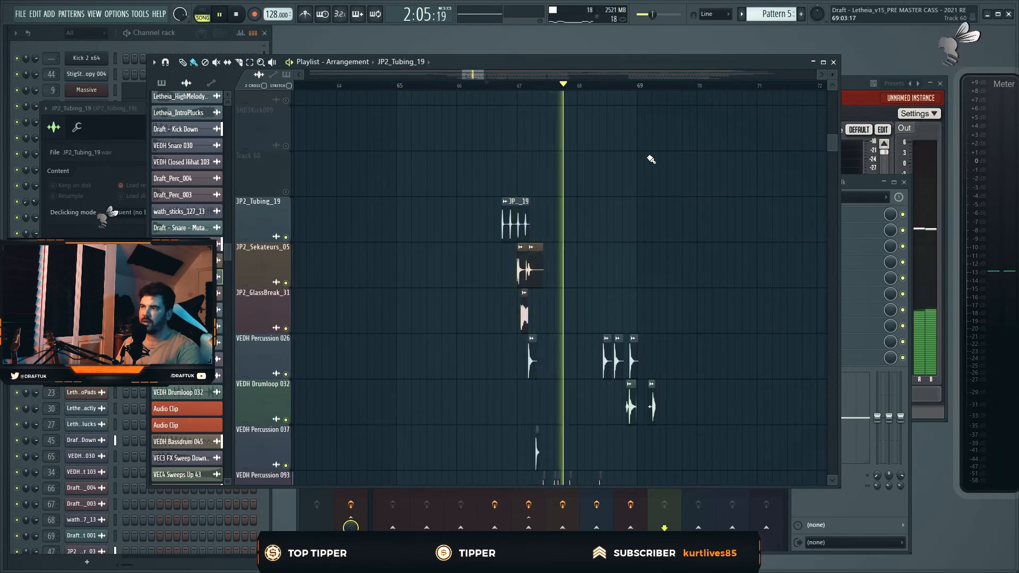
click(833, 62)
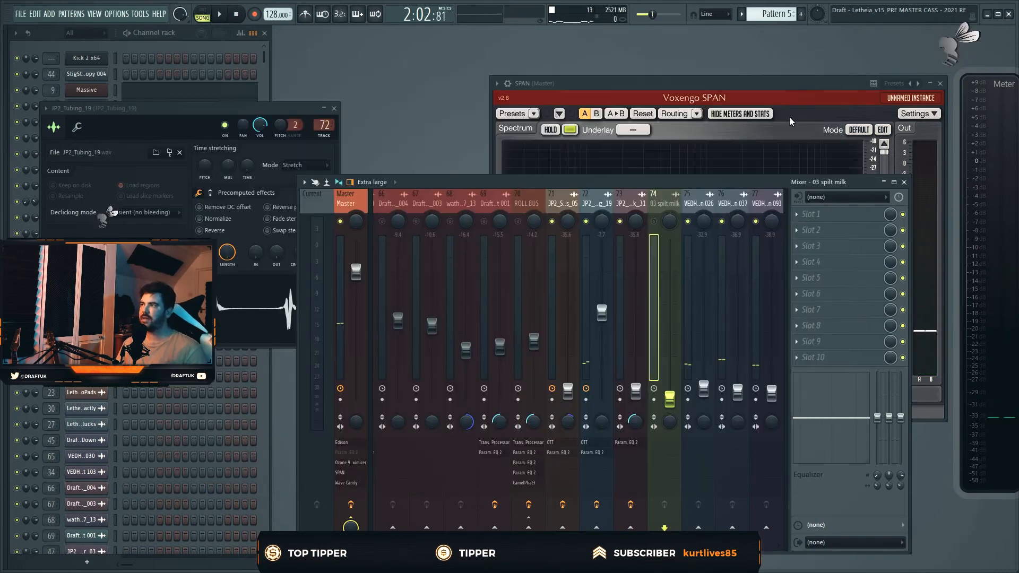
Re-enable all the mixer tracks and play the percussion fill together with the rest of the drums.
right_click(688, 221)
key(space)
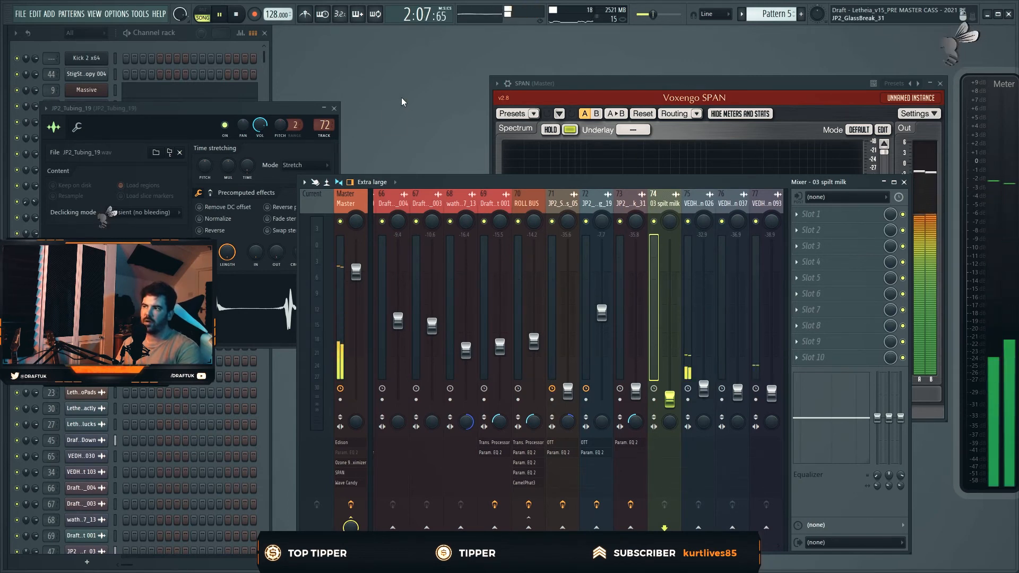
key(space)
Reopen the playlist and examine where the percussion clips are placed across the whole arrangement.
key(F5)
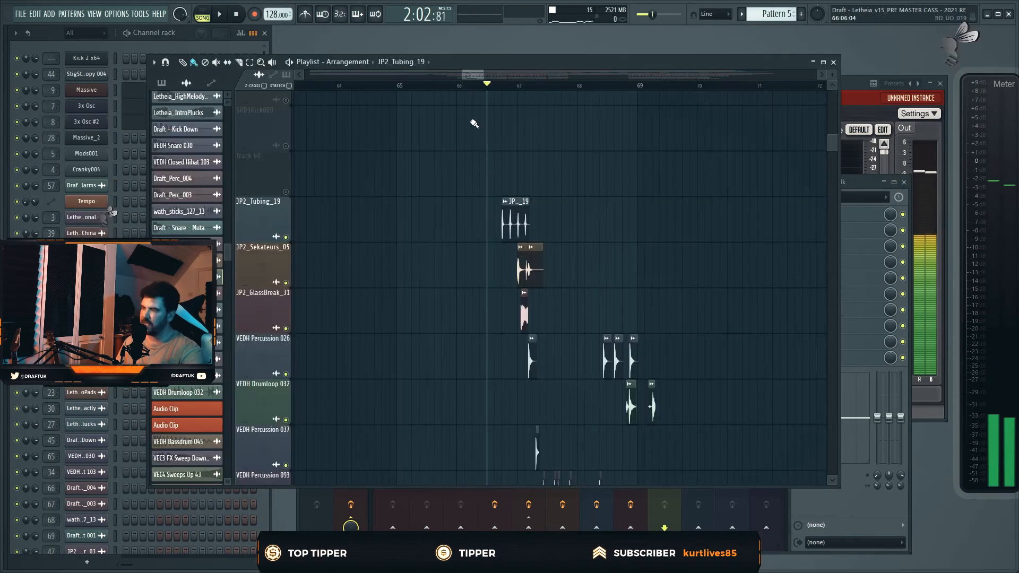
scroll(643, 164, down, 7)
scroll(650, 151, up, 3)
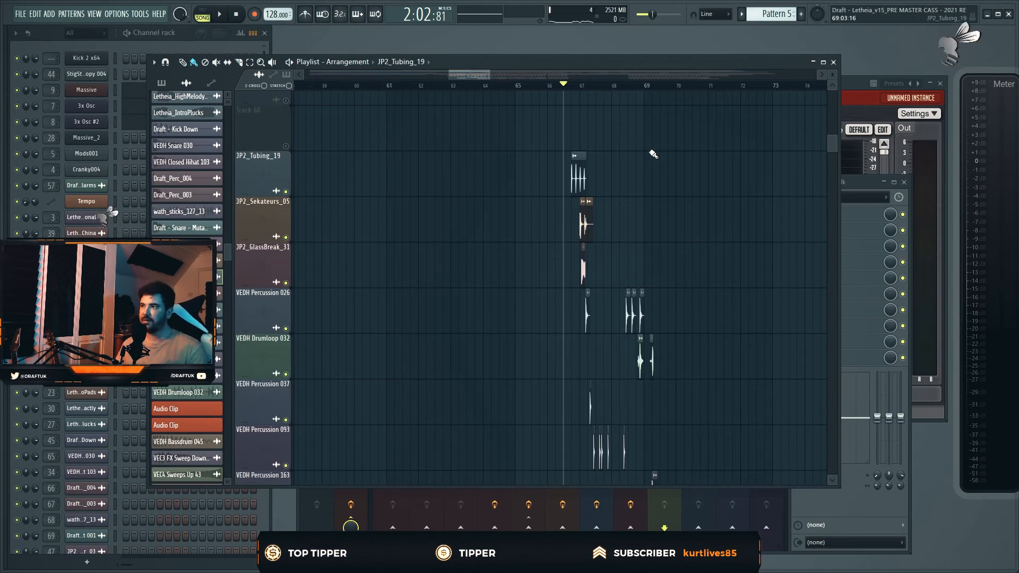
scroll(662, 170, up, 7)
scroll(657, 180, down, 10)
scroll(665, 184, down, 4)
scroll(684, 178, down, 5)
scroll(698, 174, up, 3)
scroll(690, 168, down, 3)
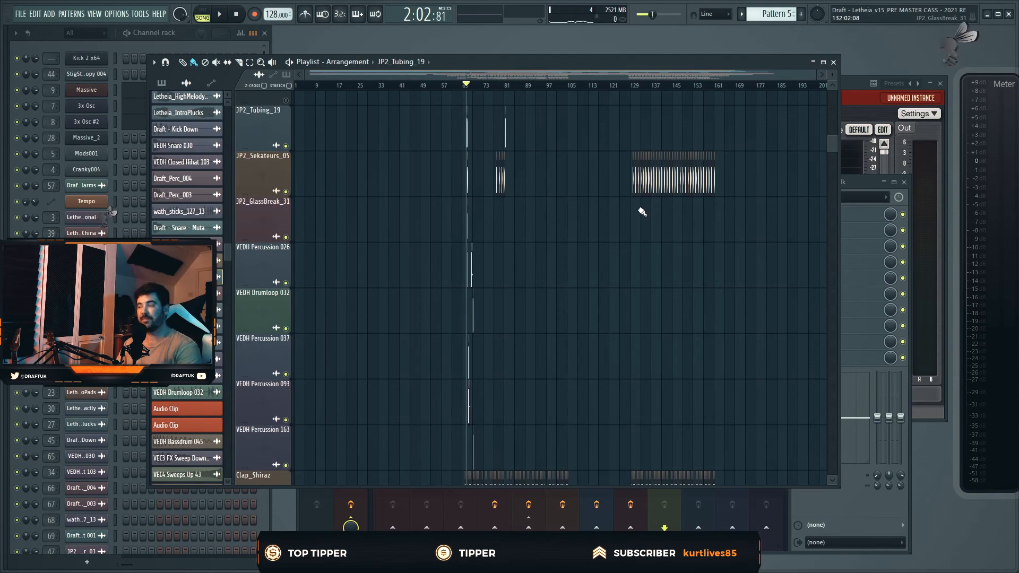
scroll(642, 212, up, 10)
Review the muted synth, automation, crash and arp tracks in the playlist for the next layer to audition.
scroll(445, 207, down, 7)
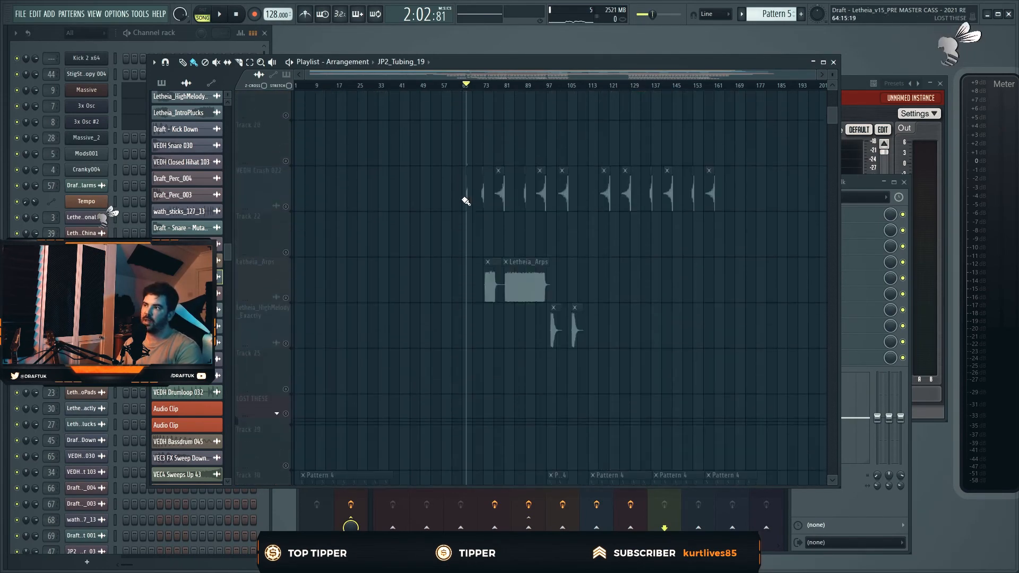
scroll(465, 201, up, 1)
scroll(465, 201, up, 10)
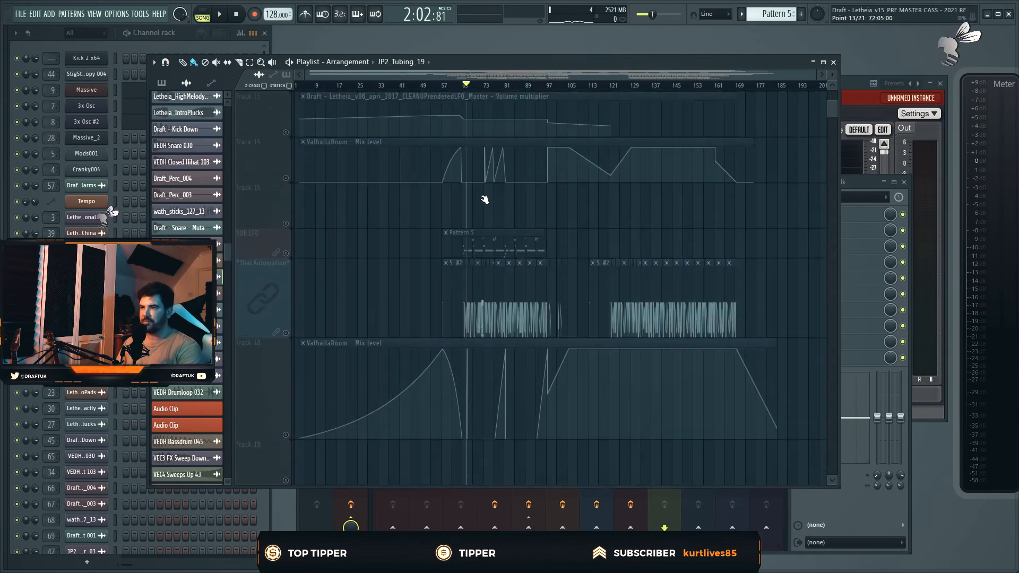
scroll(485, 200, up, 4)
scroll(483, 198, up, 4)
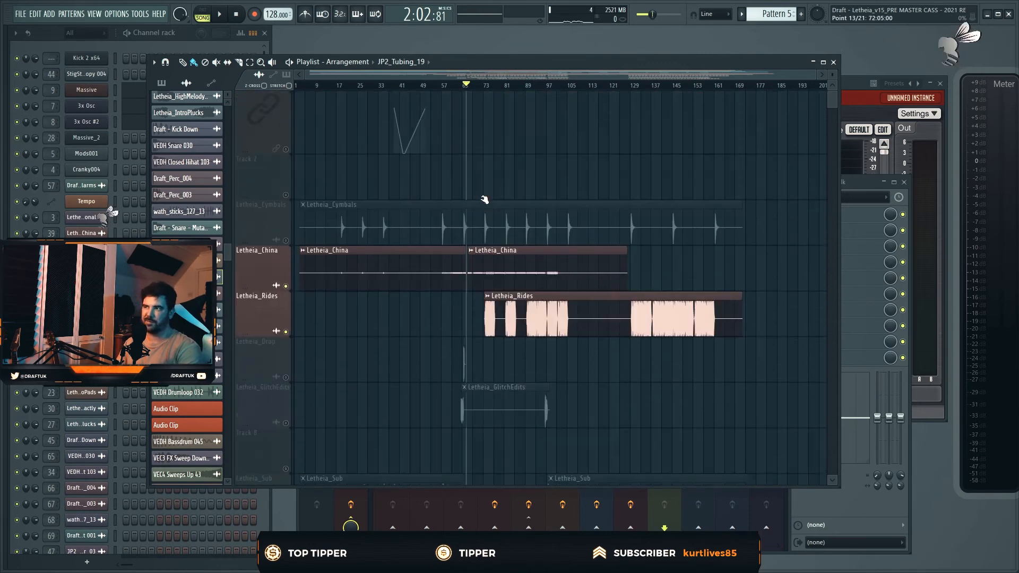
scroll(481, 197, down, 4)
scroll(477, 205, down, 5)
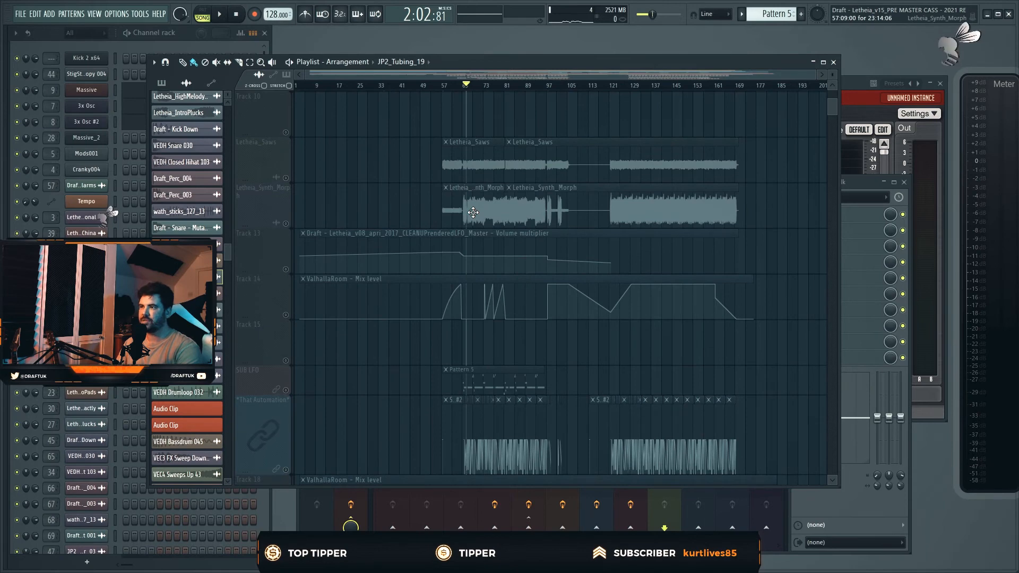
scroll(473, 212, down, 4)
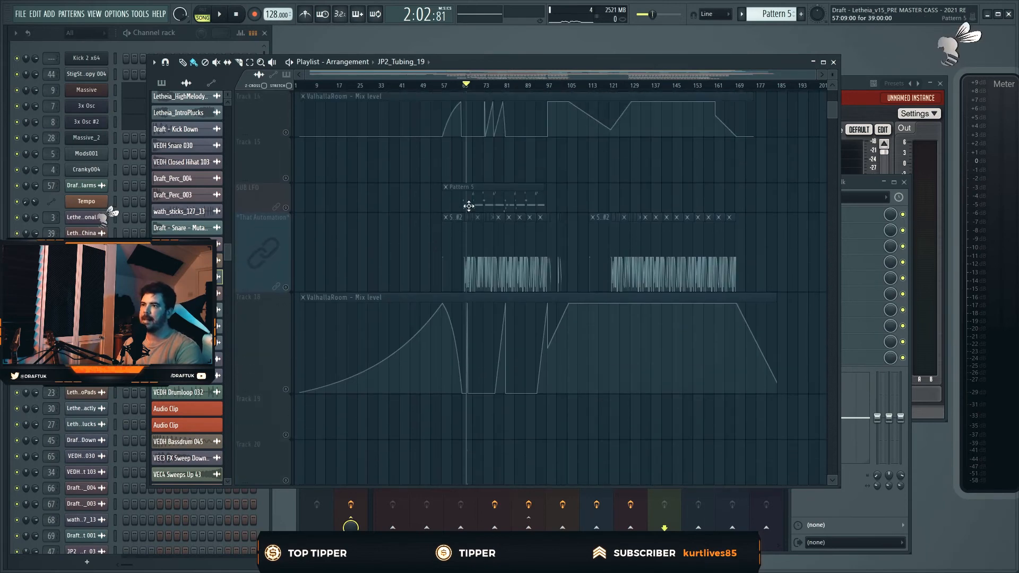
scroll(471, 218, down, 5)
scroll(476, 221, up, 2)
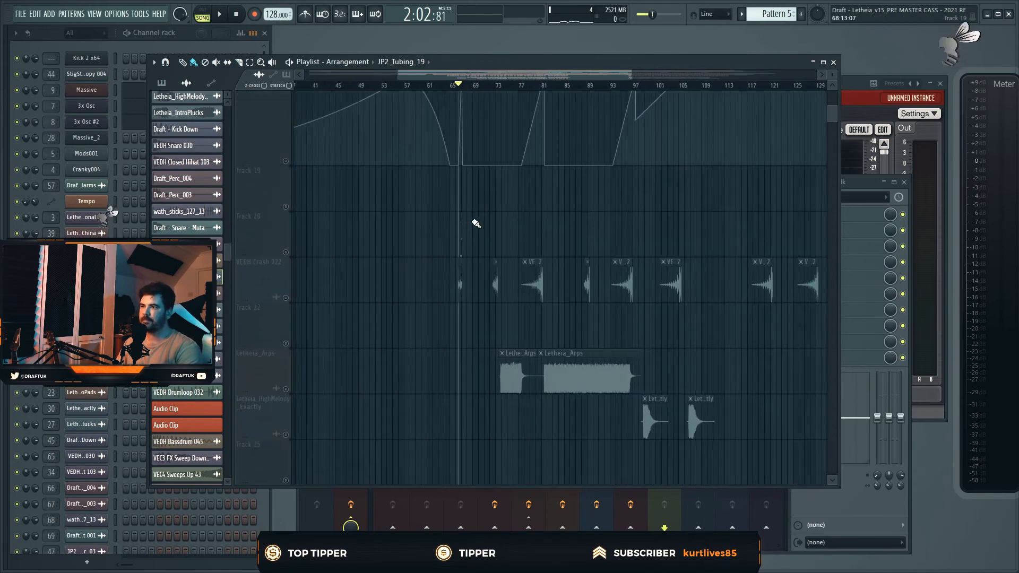
scroll(476, 223, up, 2)
scroll(475, 224, down, 2)
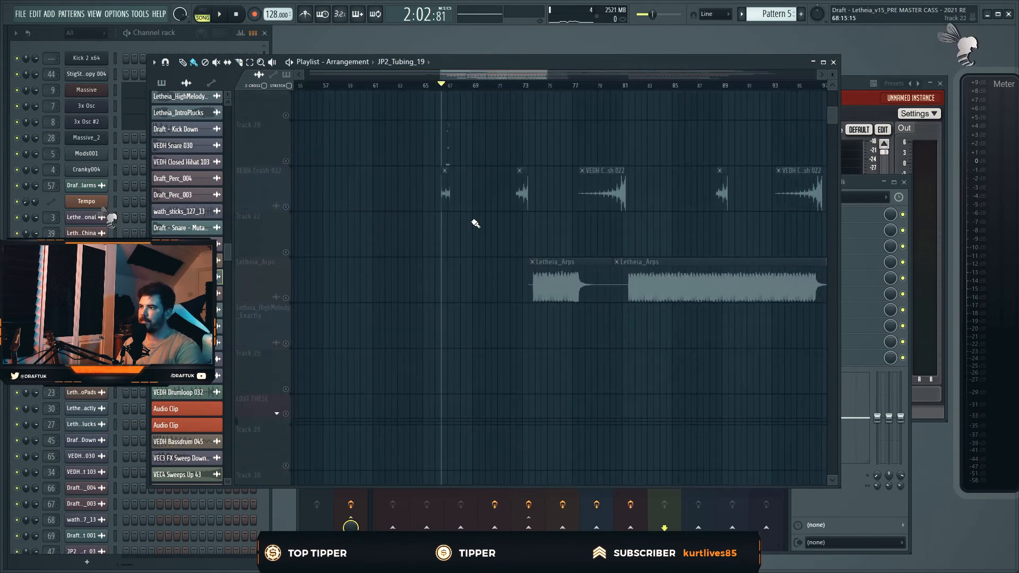
Unmute the Letheia_Arps playlist track and open its channel settings and mixer track during playback.
click(287, 297)
key(space)
double_click(539, 284)
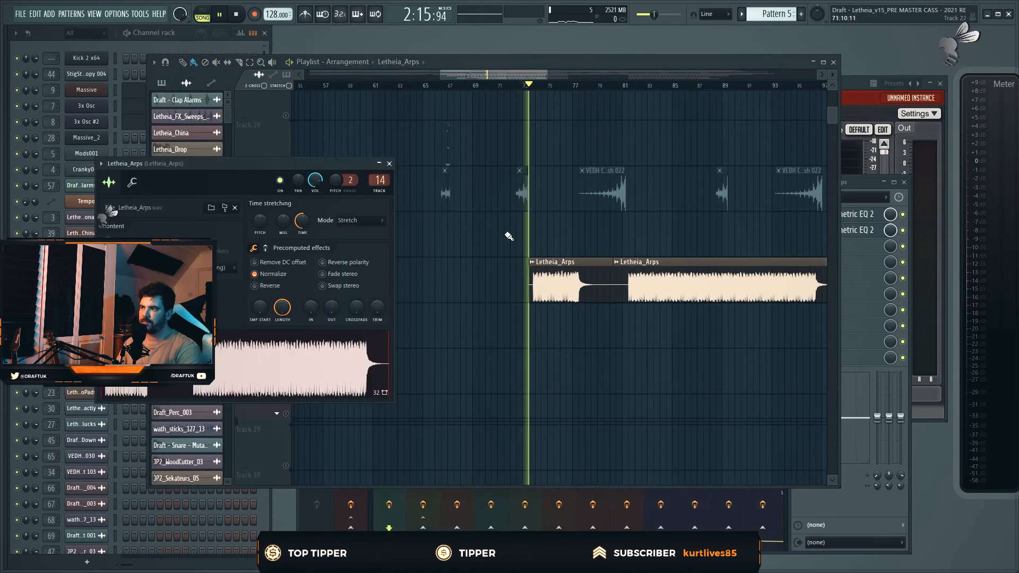
double_click(380, 180)
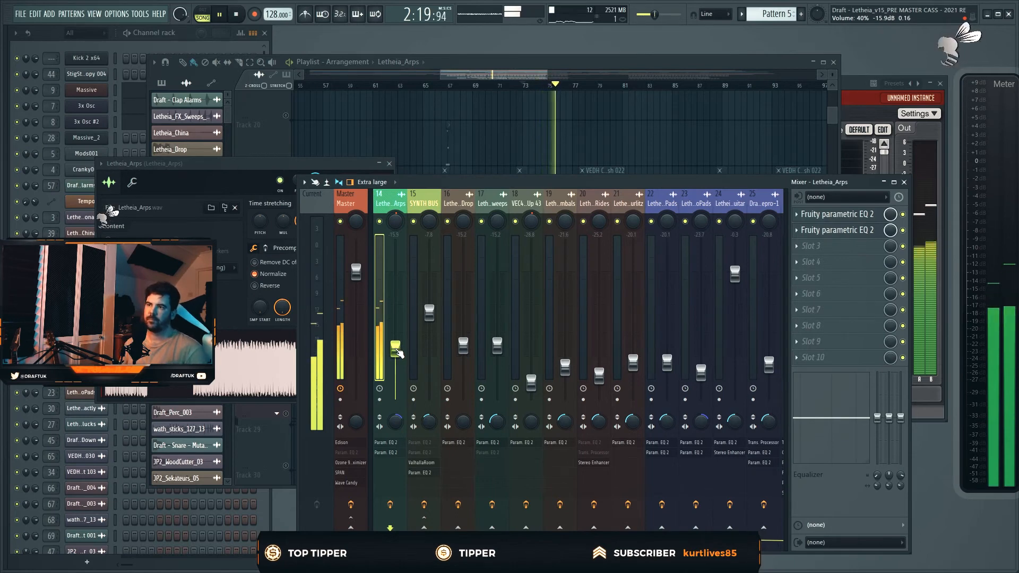
Return to the playlist and inspect the end of the first Letheia_Arps clip around bar 77, then stop playback.
click(502, 64)
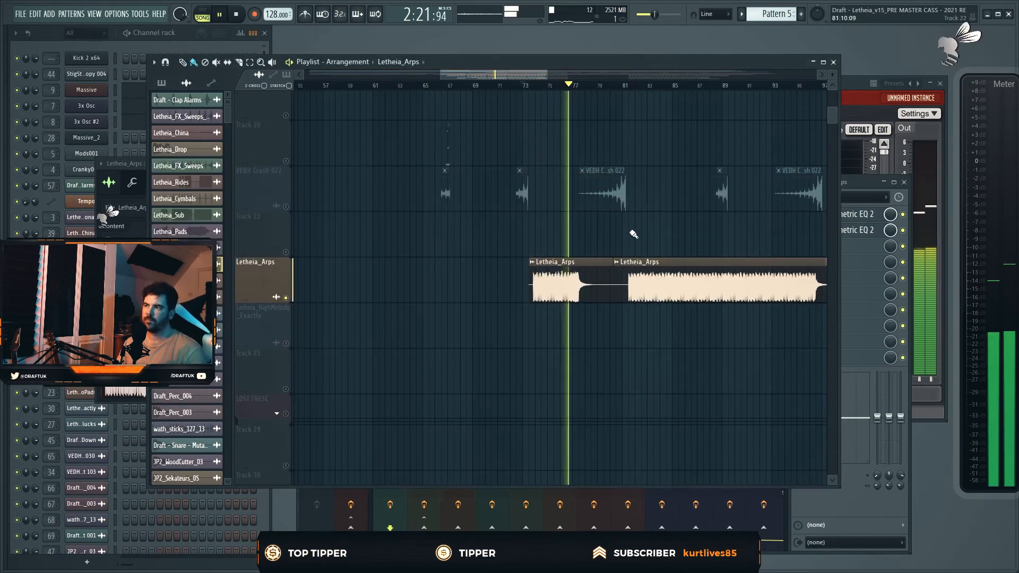
scroll(583, 288, up, 6)
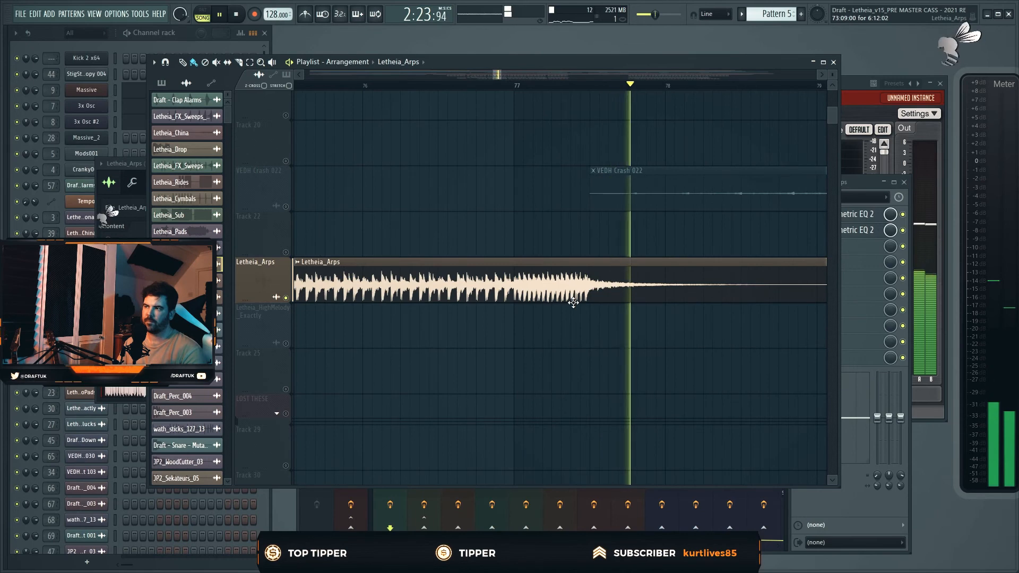
key(space)
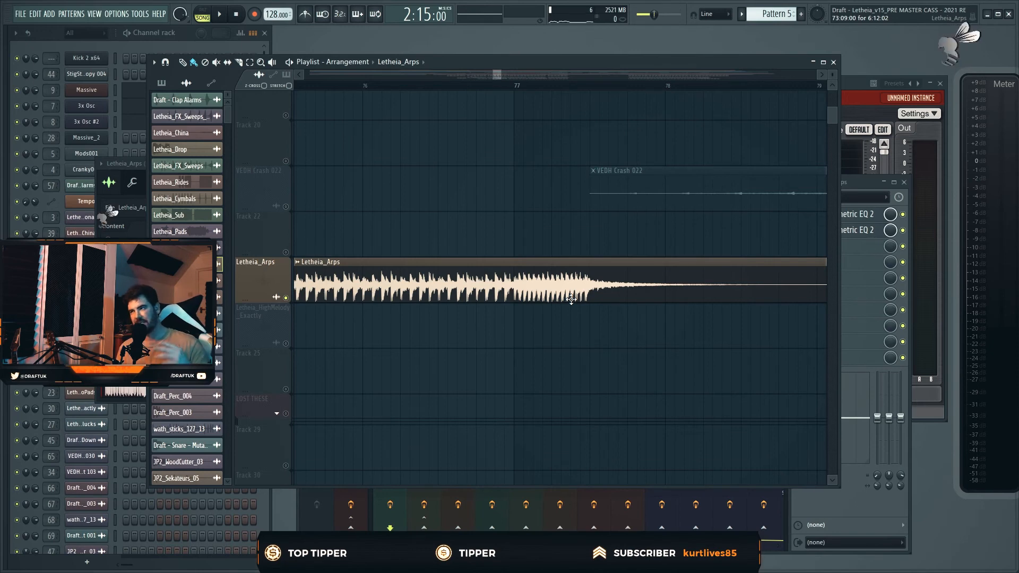
Unmute the SUB LFO and *That Automation* playlist tracks.
scroll(584, 287, up, 4)
scroll(561, 250, down, 4)
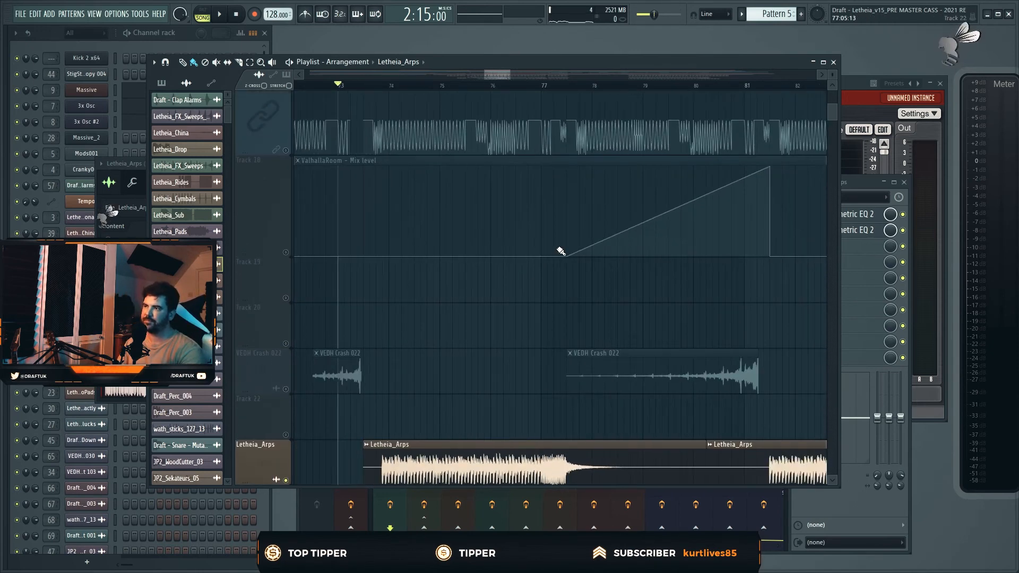
scroll(560, 250, up, 3)
click(285, 208)
click(286, 287)
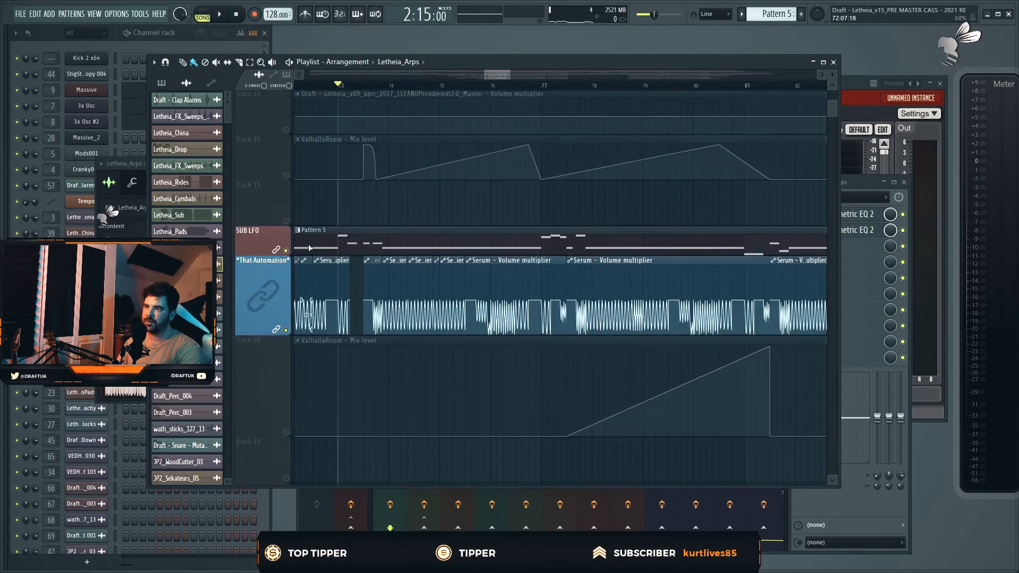
Unmute the Letheia_Saws, Letheia_Synth_Morph and Track 13 volume automation playlist tracks and play them while viewing the mixer.
scroll(287, 287, up, 4)
click(285, 178)
click(285, 222)
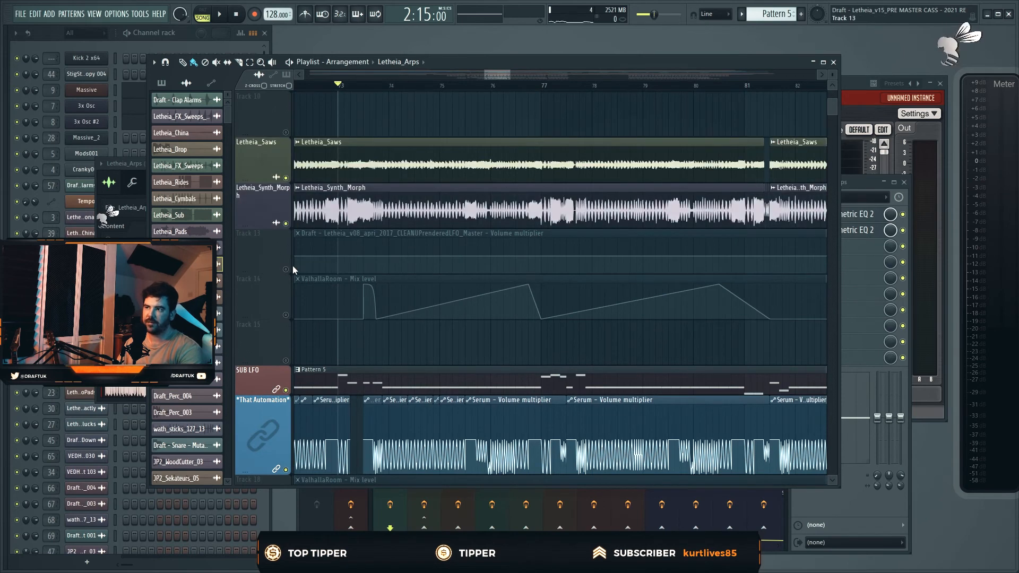
click(285, 269)
key(space)
key(F9)
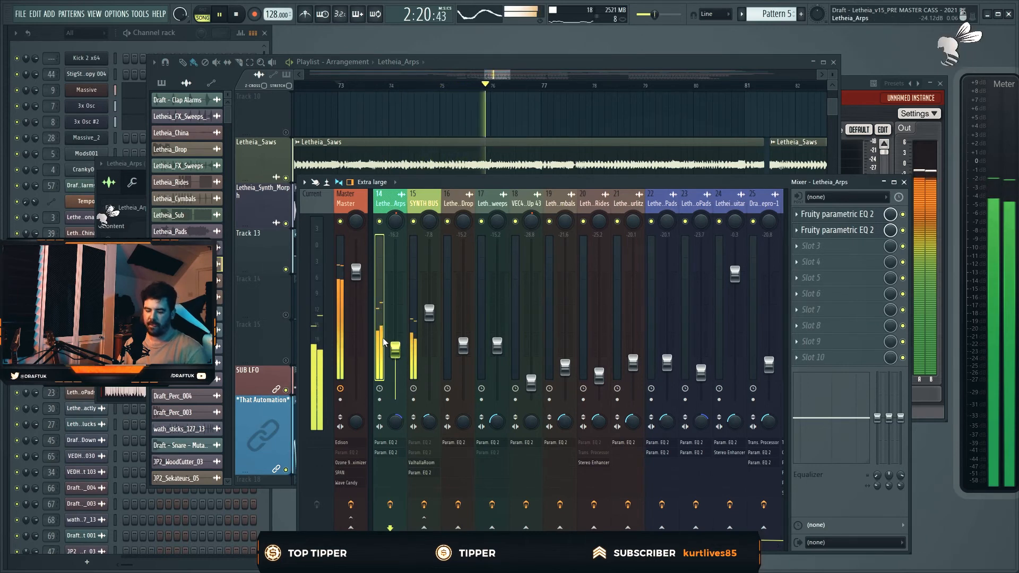
key(space)
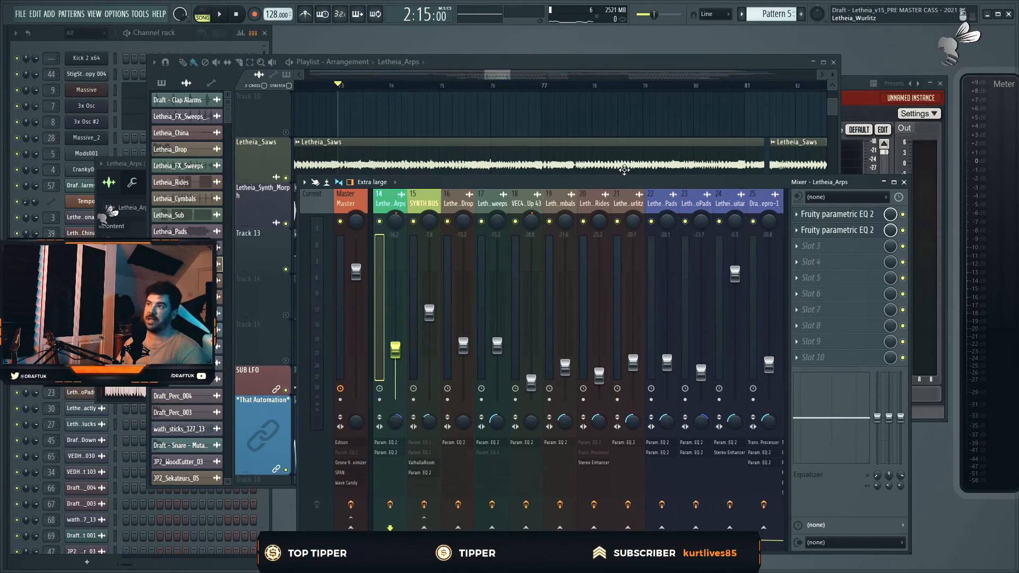
Return to the playlist and audition the end of the first Letheia_Arps clip from just before bar 77.
click(615, 75)
scroll(477, 228, down, 10)
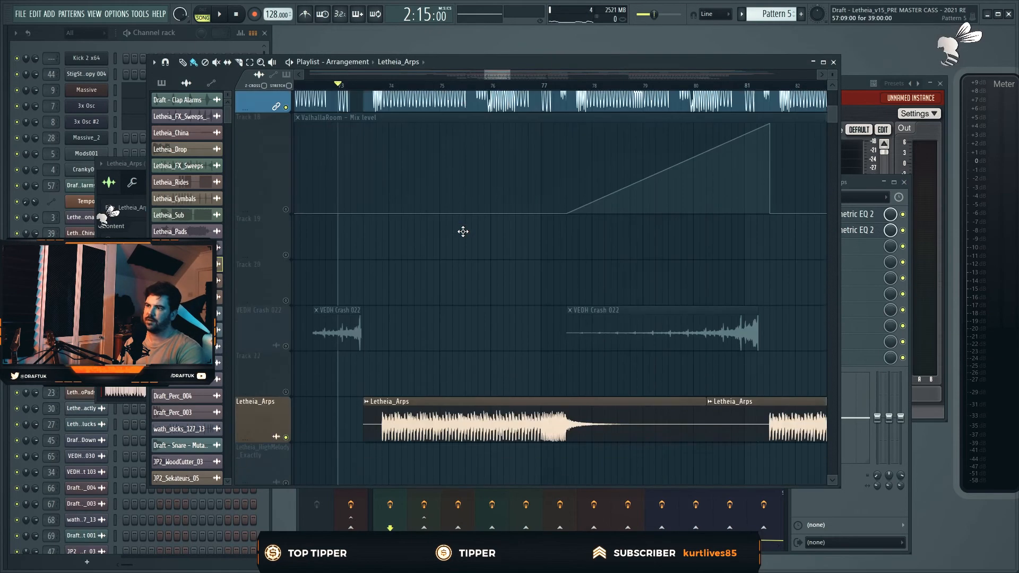
scroll(574, 249, up, 3)
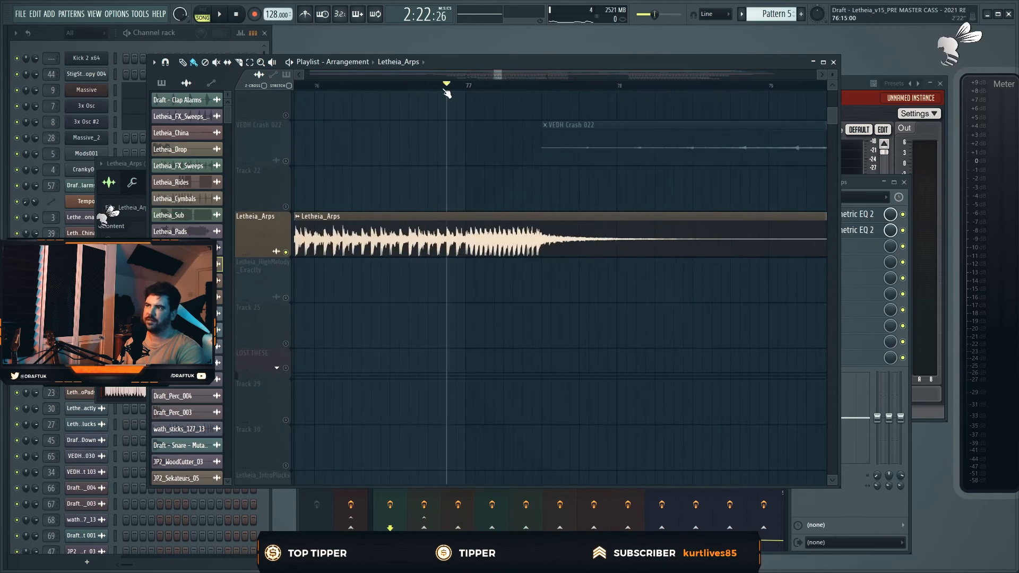
key(space)
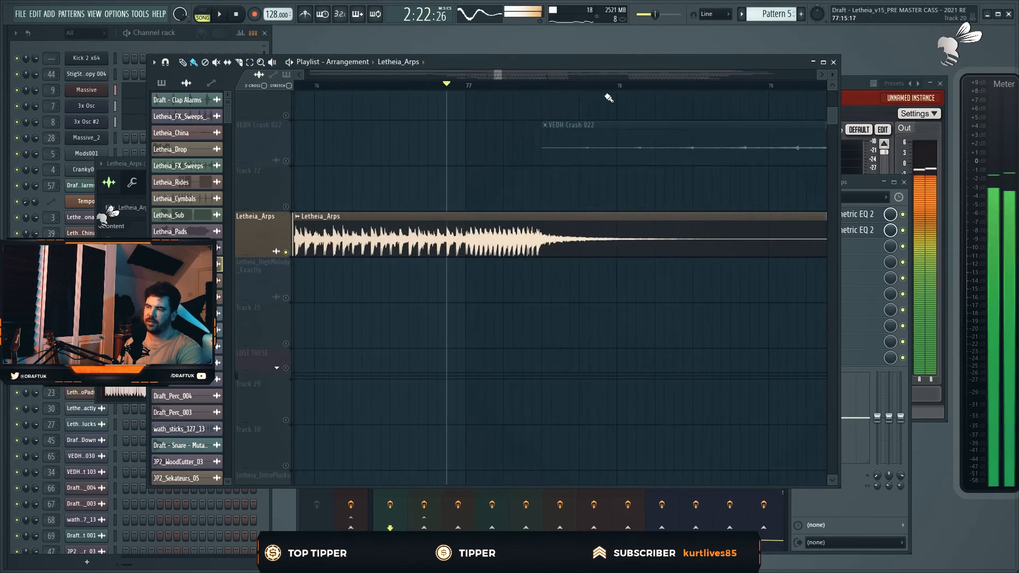
key(space)
Play the second Letheia_Arps clip from around bar 81 while viewing more of the arrangement, then stop playback.
scroll(693, 145, down, 4)
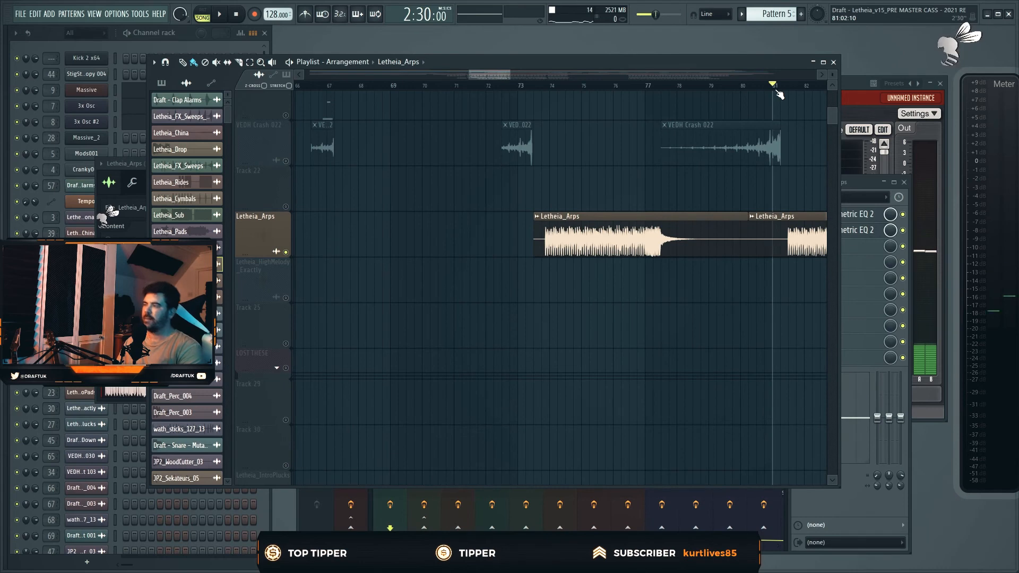
key(space)
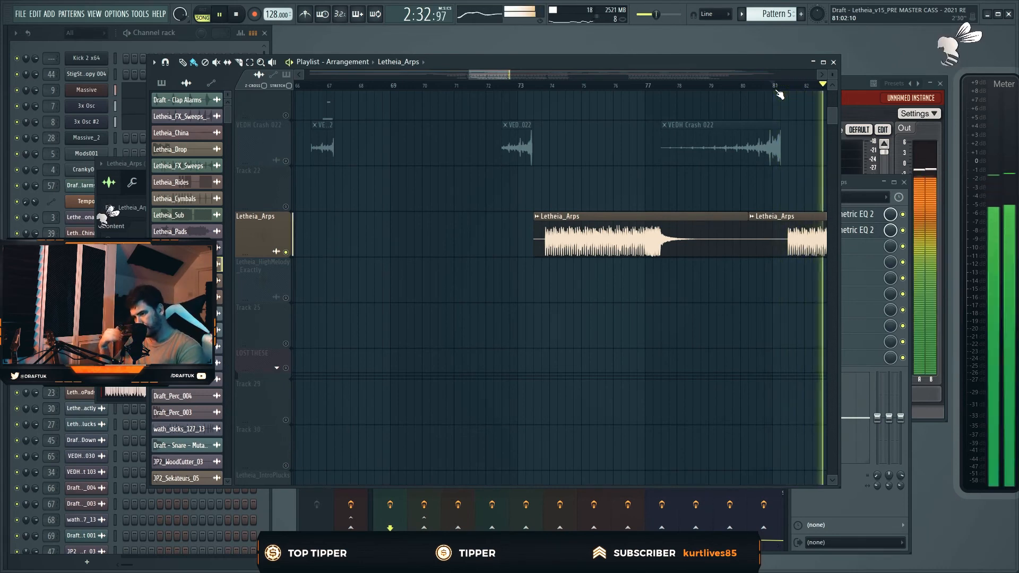
scroll(726, 195, down, 1)
scroll(727, 196, down, 8)
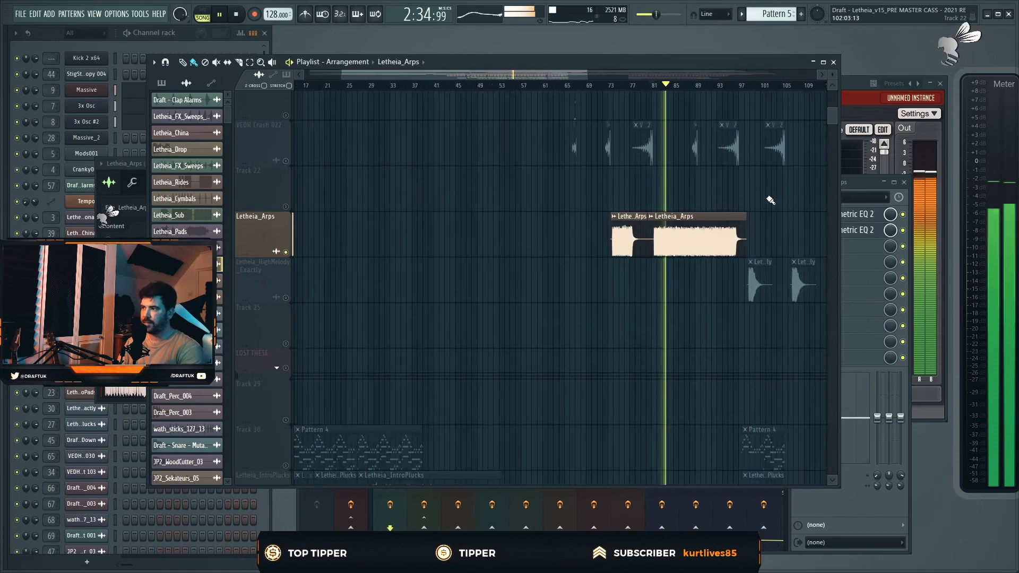
key(space)
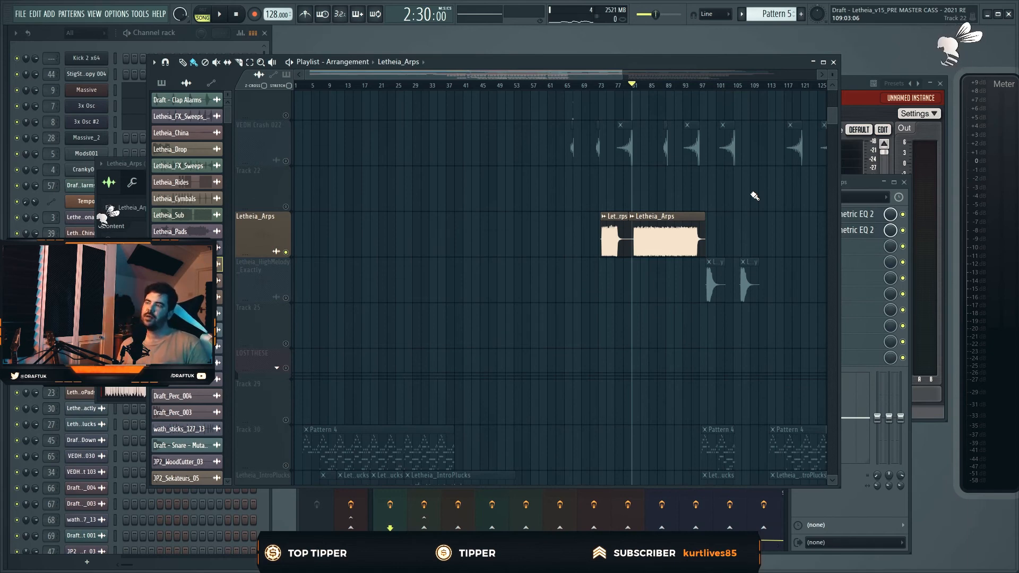
Play from around bar 73 and unmute the VEDH Crash 022 playlist track.
scroll(754, 196, up, 4)
click(419, 87)
key(space)
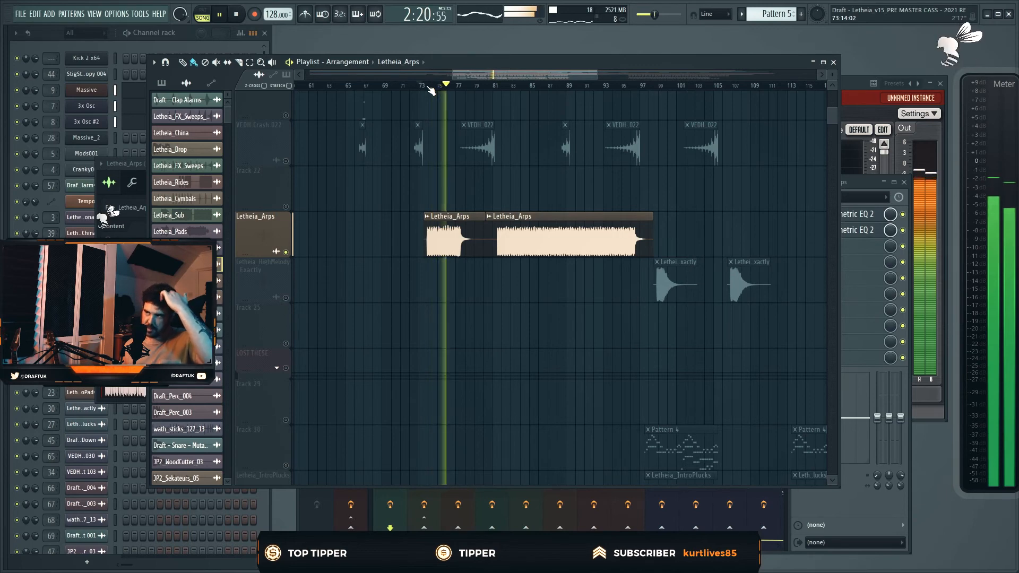
scroll(422, 205, up, 8)
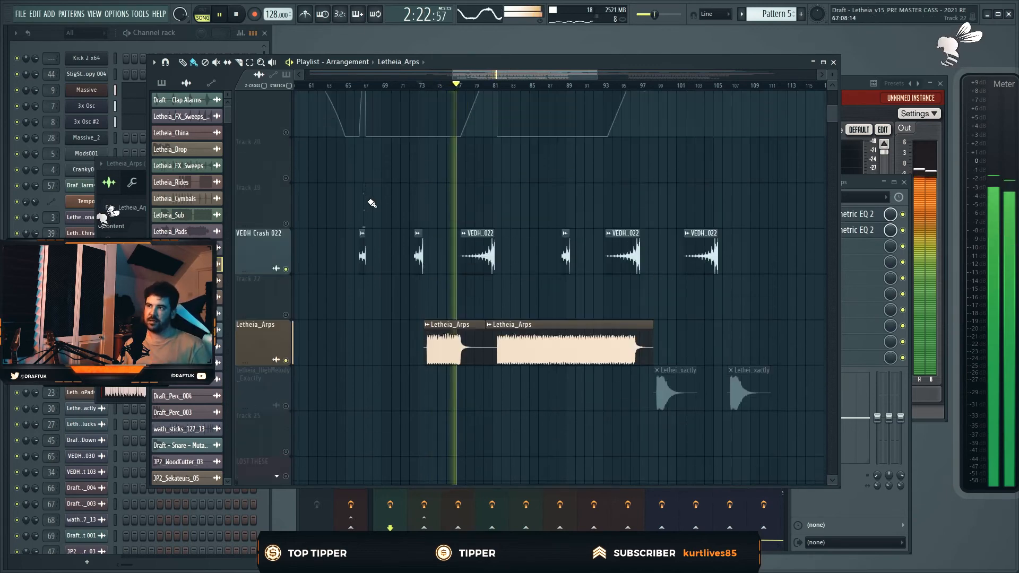
Stop playback, unmute the VEC4 Sweeps Up 43, Letheia_FX_Sweeps and StigStyleCopy 004 tracks, and play them in the mix.
scroll(421, 204, down, 10)
key(space)
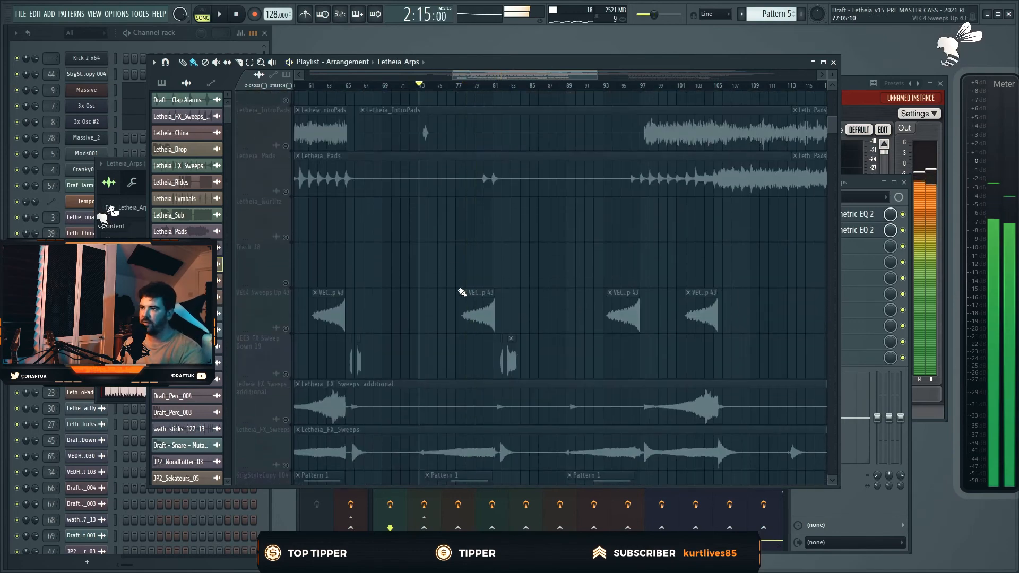
click(286, 330)
scroll(403, 329, down, 5)
scroll(419, 324, up, 3)
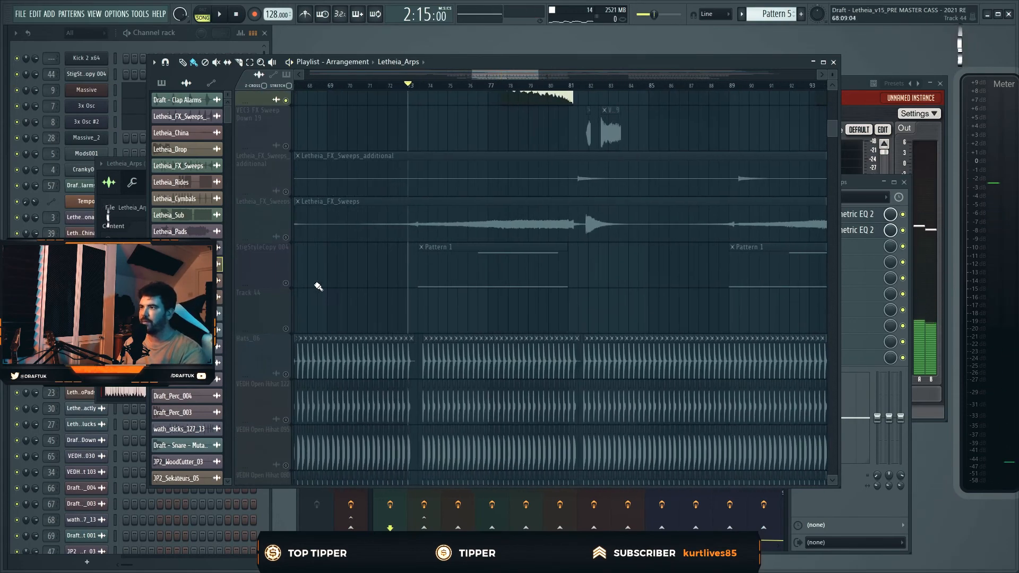
click(286, 237)
click(286, 283)
key(space)
scroll(495, 109, up, 1)
scroll(495, 110, up, 2)
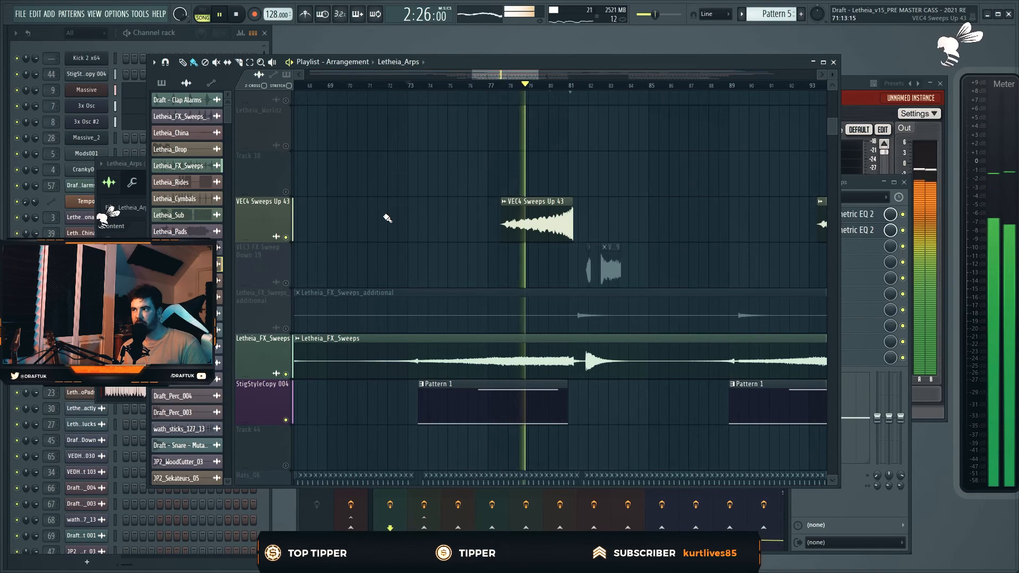
Check the VEDH Crash 022 and Letheia_Arps clips during playback, then stop and unmute all remaining playlist tracks.
scroll(387, 218, up, 10)
scroll(602, 241, up, 8)
scroll(620, 240, down, 1)
scroll(621, 240, up, 6)
scroll(621, 239, down, 2)
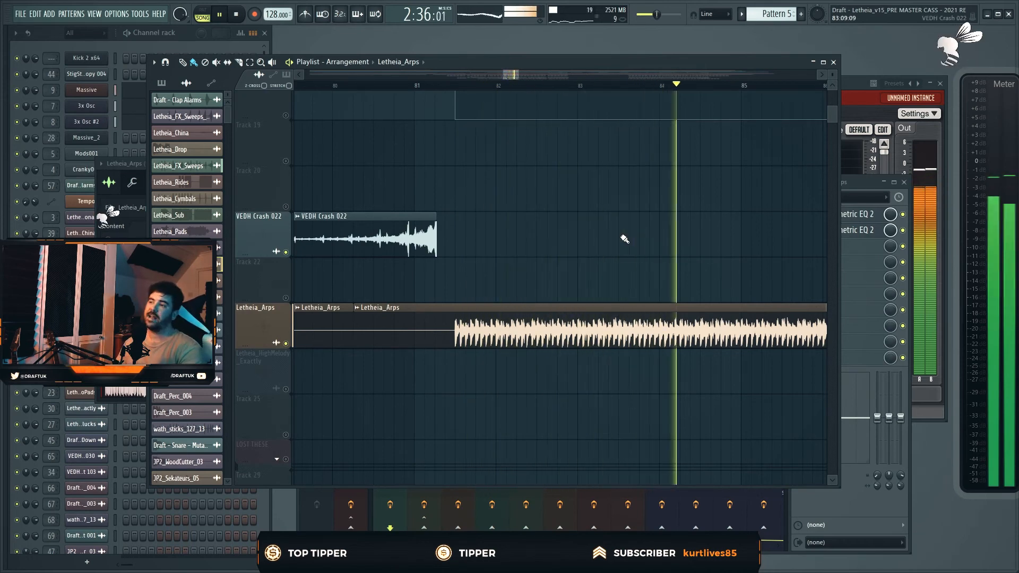
scroll(625, 239, down, 10)
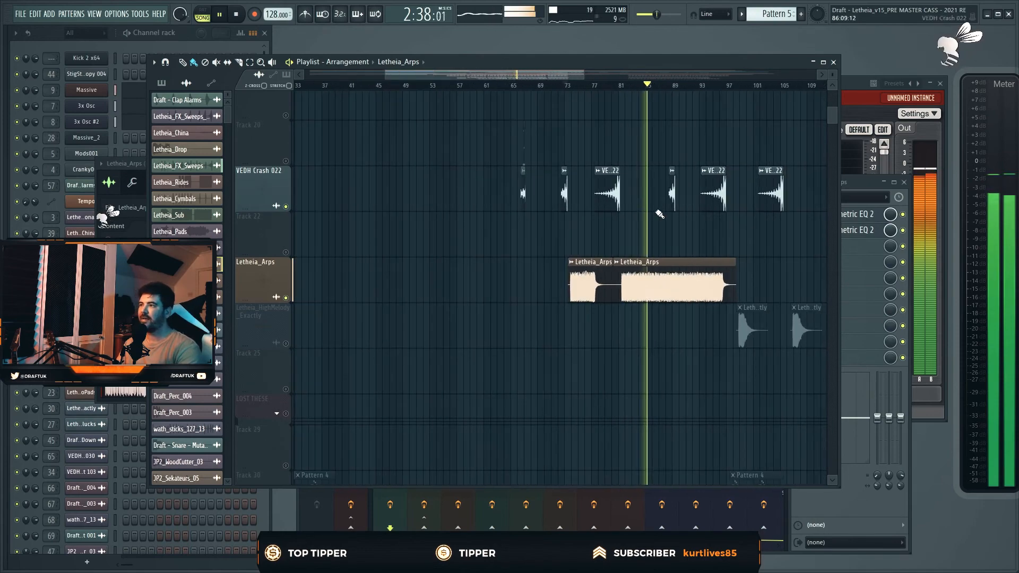
scroll(659, 214, up, 10)
key(space)
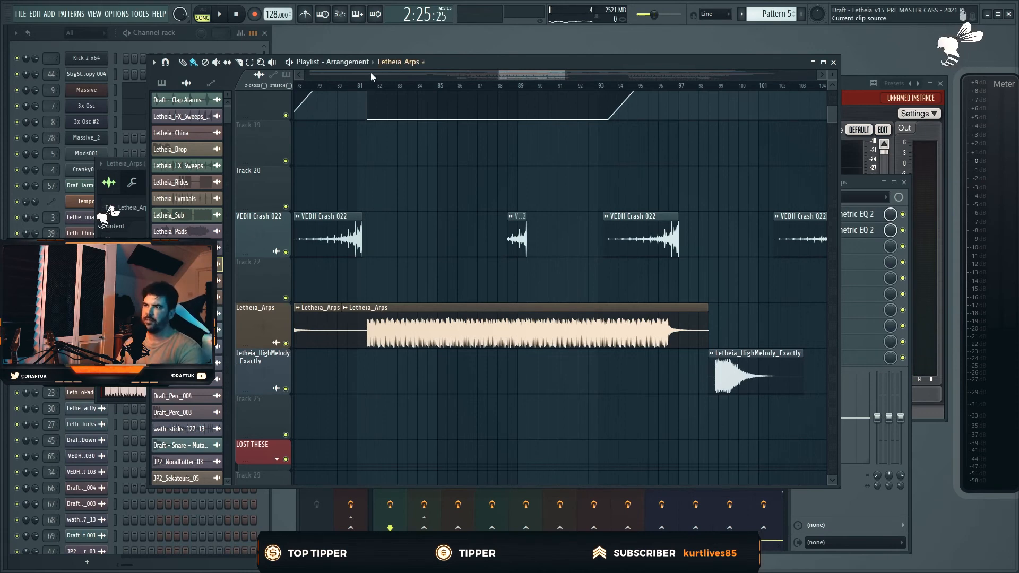
Audition the full mix from just before bar 81, then the transition from around bar 95.
key(space)
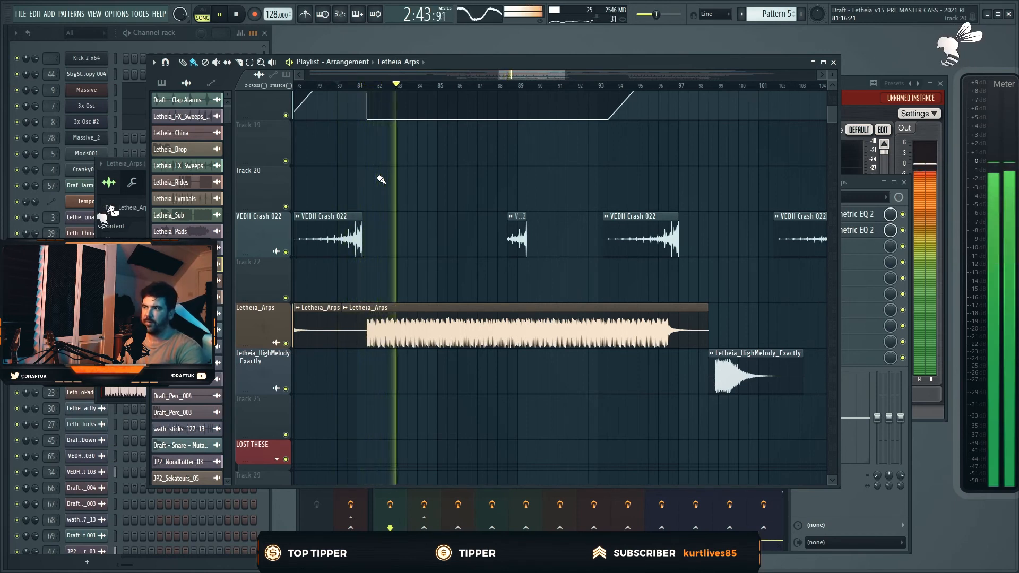
key(space)
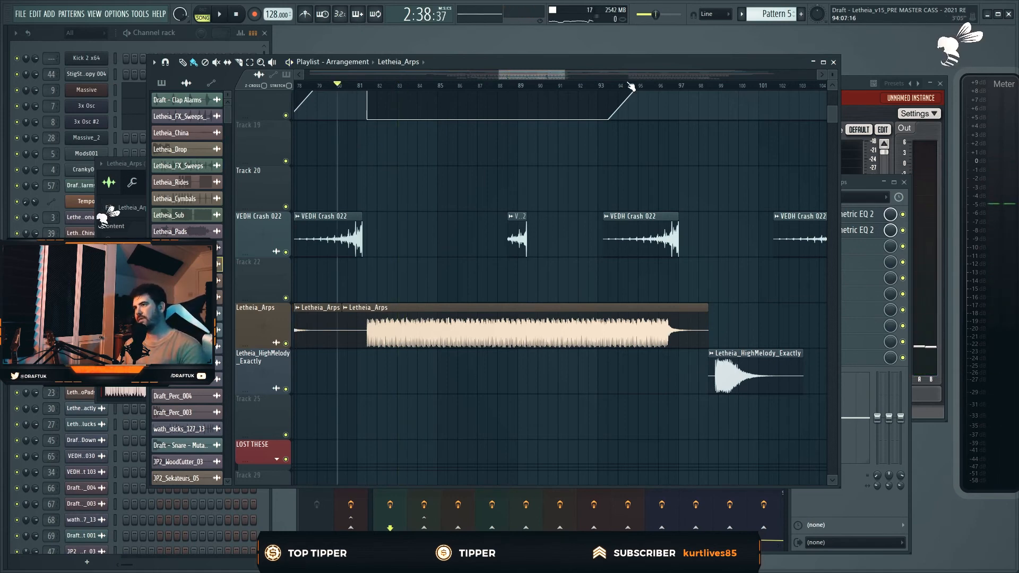
click(648, 86)
key(space)
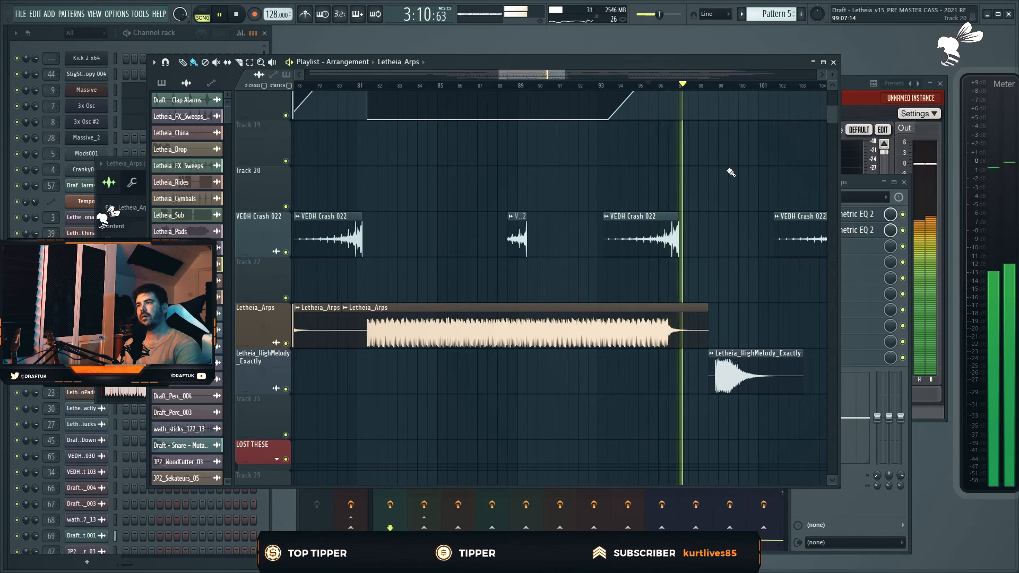
scroll(764, 210, up, 5)
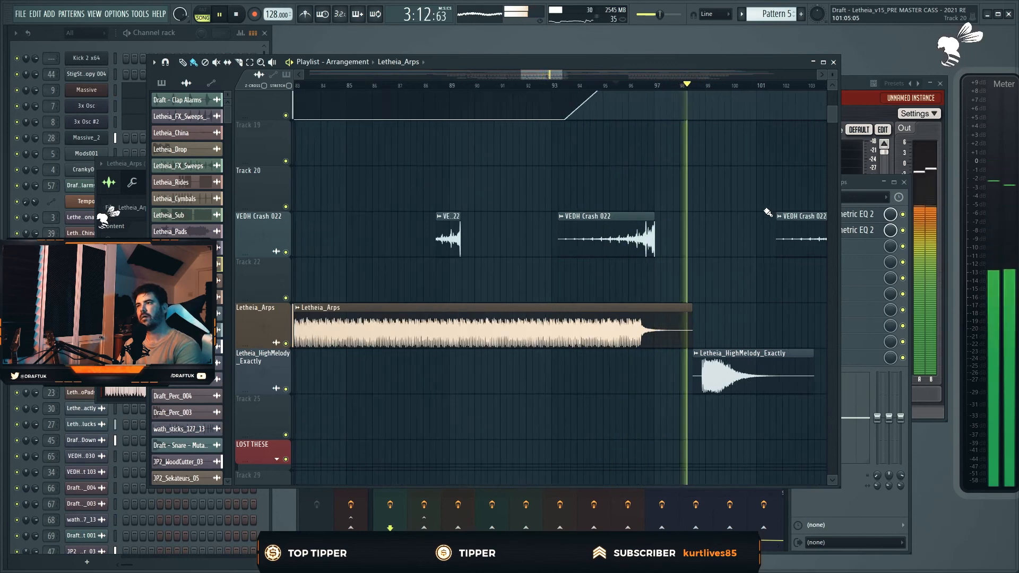
key(space)
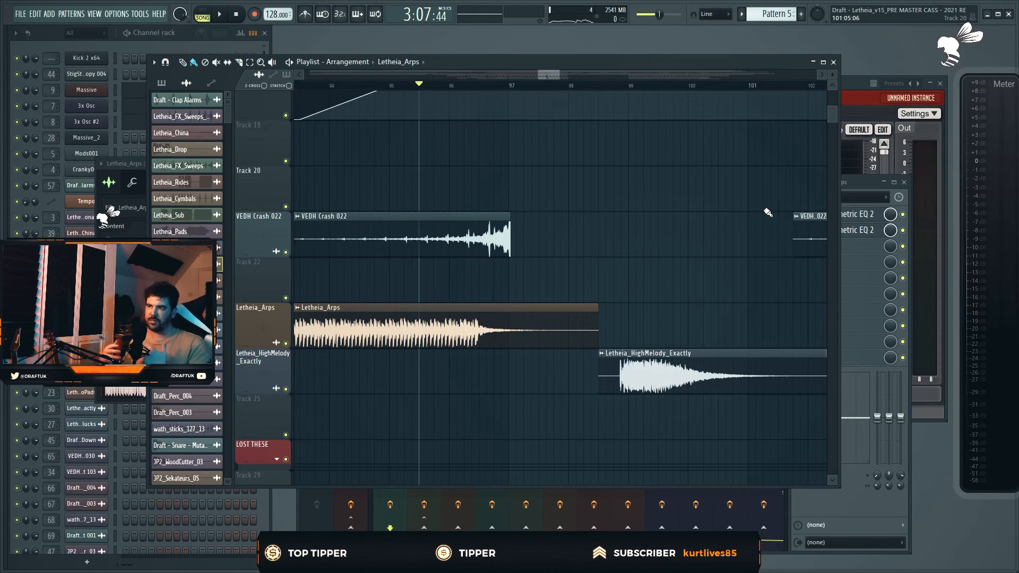
Play the entry of the first Letheia_HighMelody_Exactly clip from around bar 98, then stop playback.
click(592, 85)
key(space)
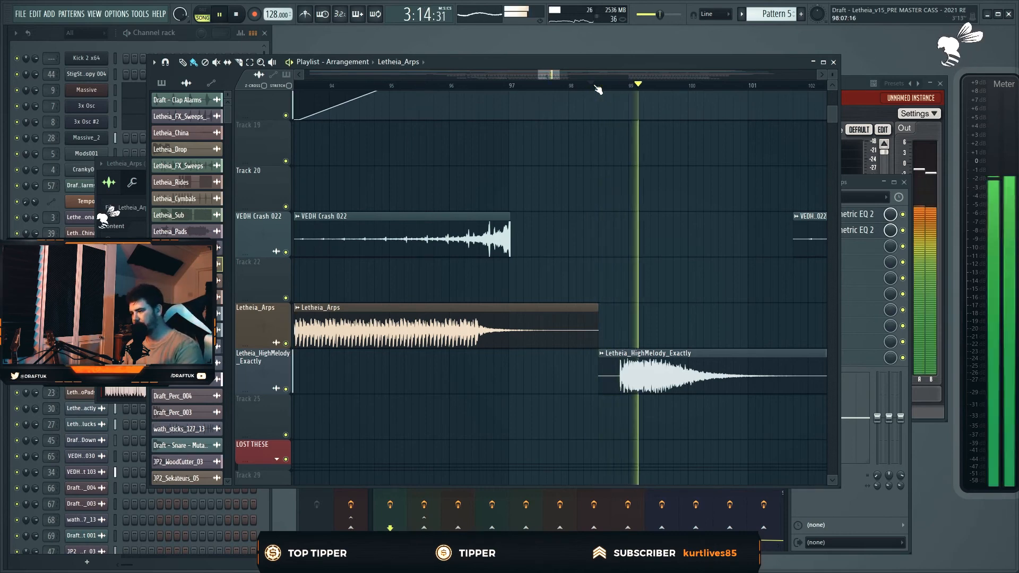
key(space)
Show a wider span of the arrangement and spot-check playback in the section before bar 49.
scroll(630, 180, up, 5)
scroll(634, 180, down, 6)
scroll(653, 177, down, 1)
drag(832, 74, 828, 79)
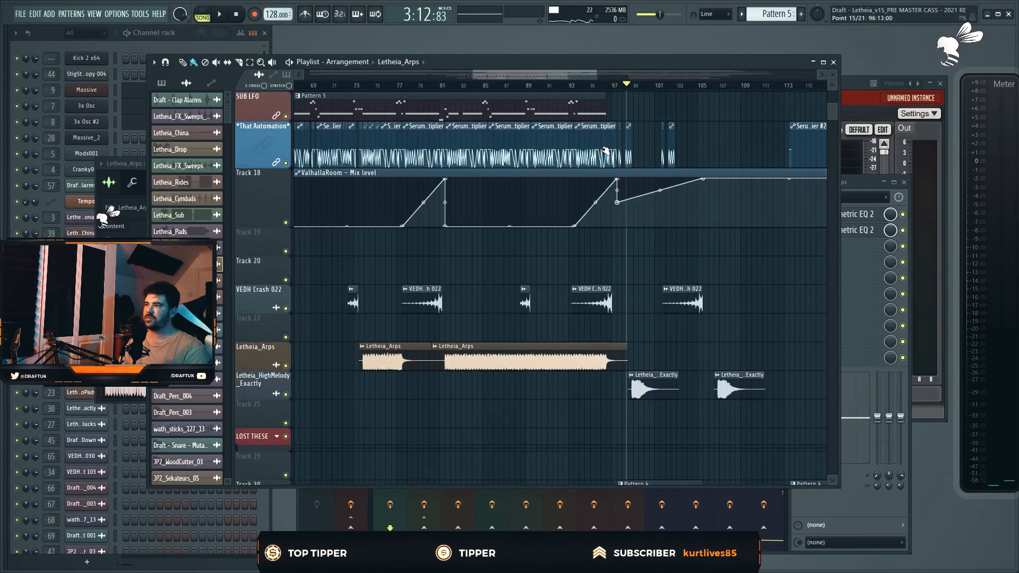
drag(597, 77, 652, 77)
click(372, 86)
key(space)
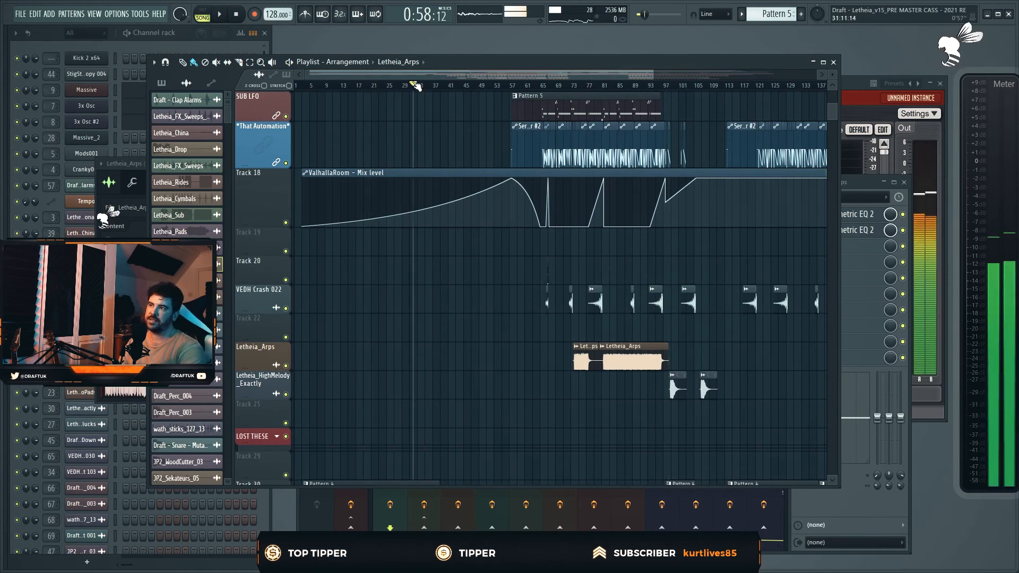
click(467, 86)
key(space)
Review the upper playlist tracks and play the mix from bar 53, then from just before bar 57.
scroll(594, 206, up, 7)
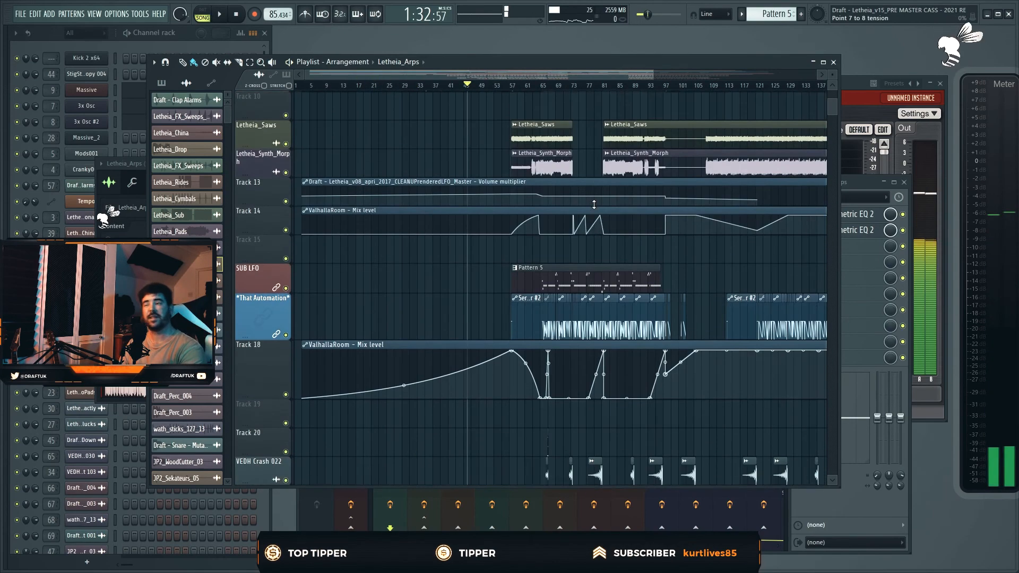
scroll(597, 205, up, 2)
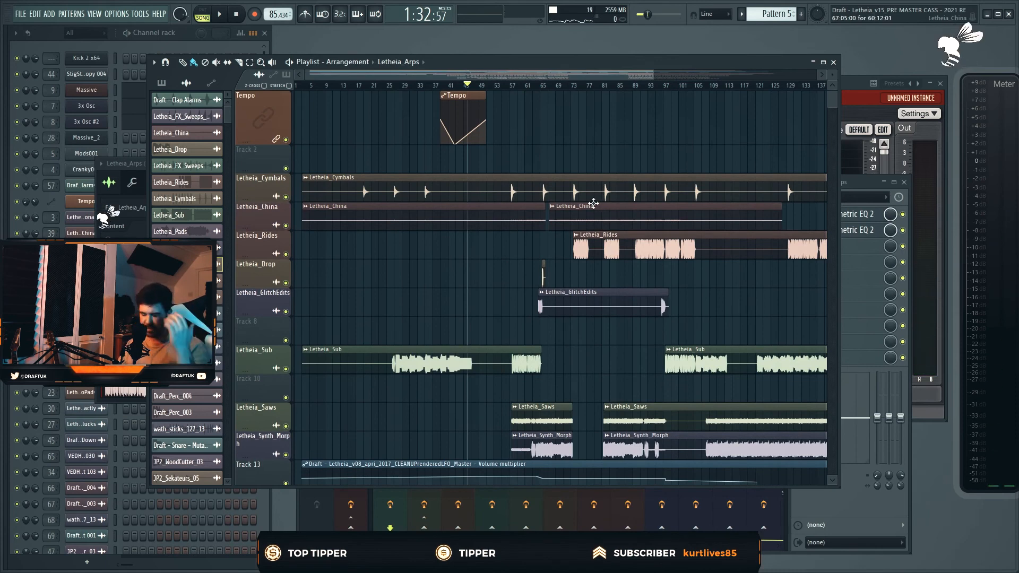
click(496, 86)
scroll(500, 175, down, 4)
scroll(499, 175, up, 5)
scroll(530, 138, up, 4)
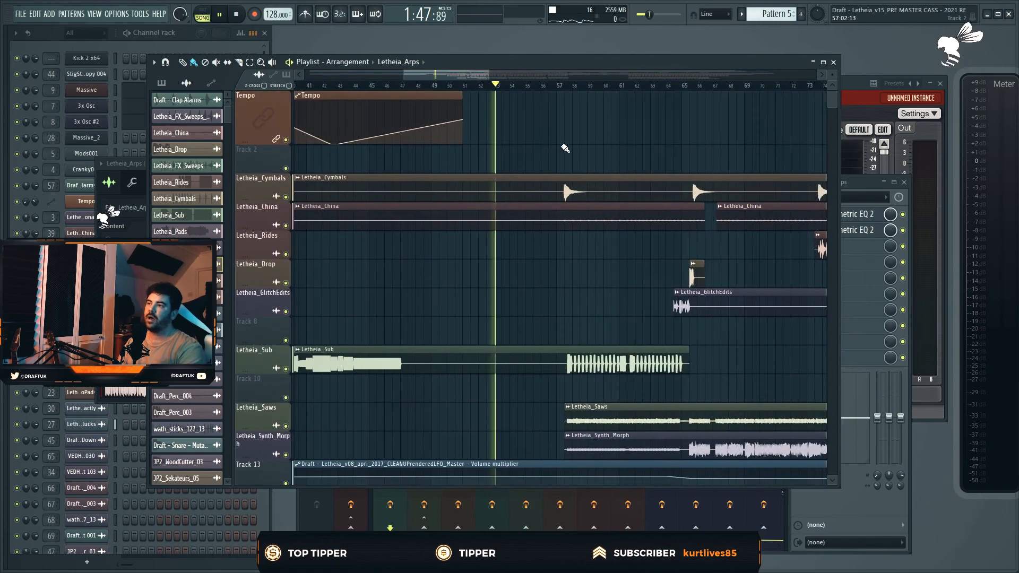
key(space)
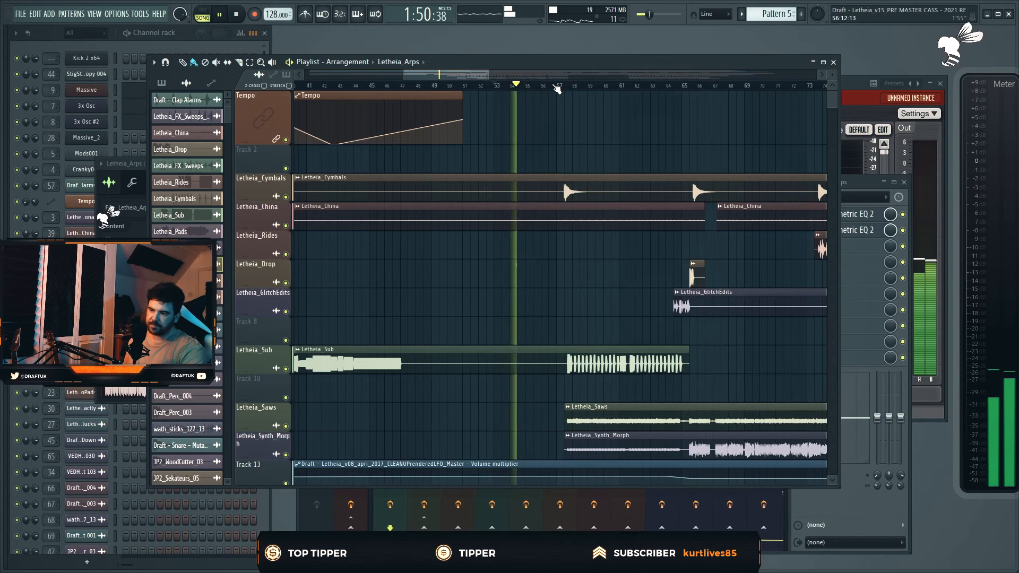
click(557, 88)
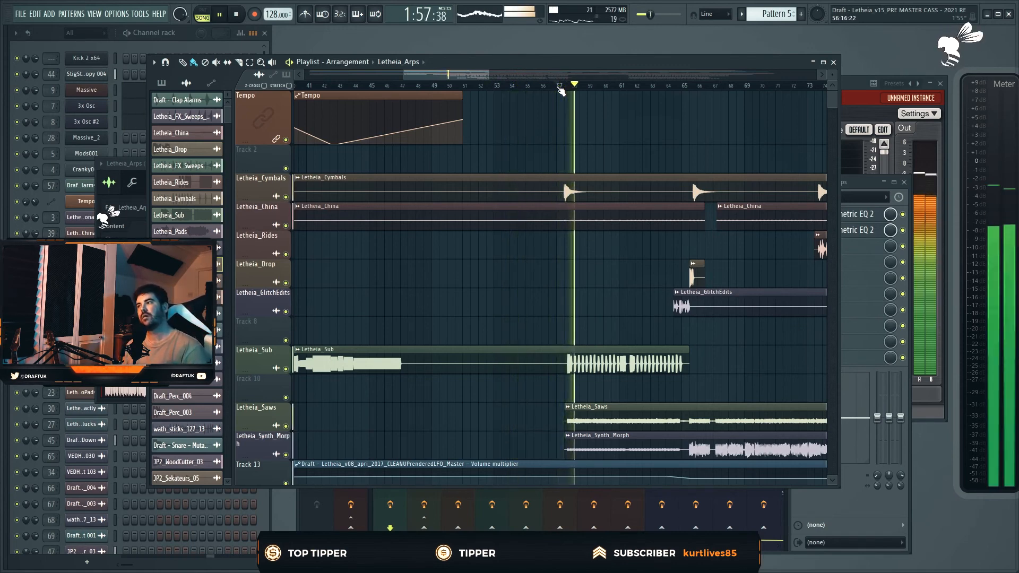
key(space)
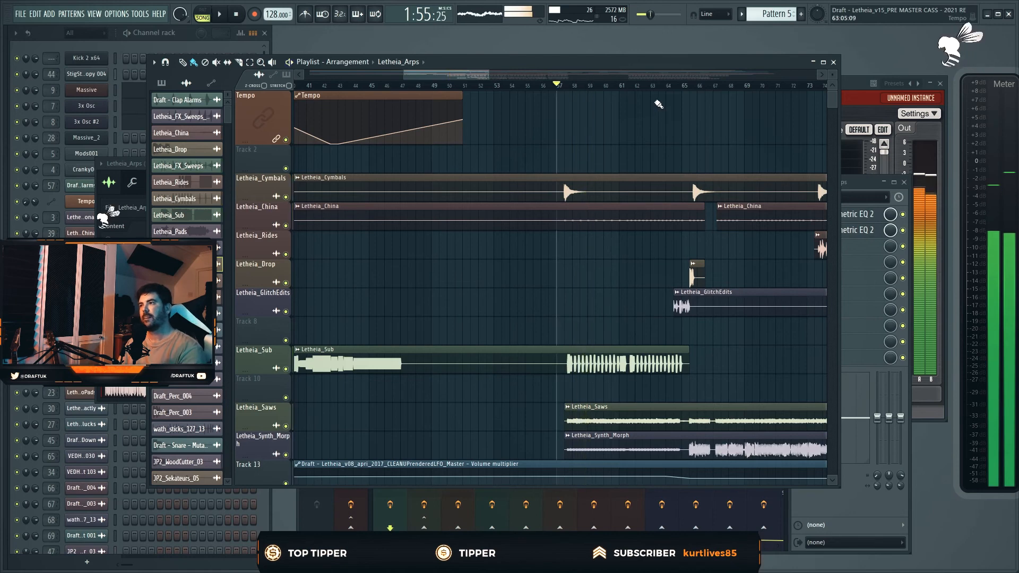
Play the drop from just before bar 65, then stop and look over the playlist tracks down to *That Automation*.
click(684, 86)
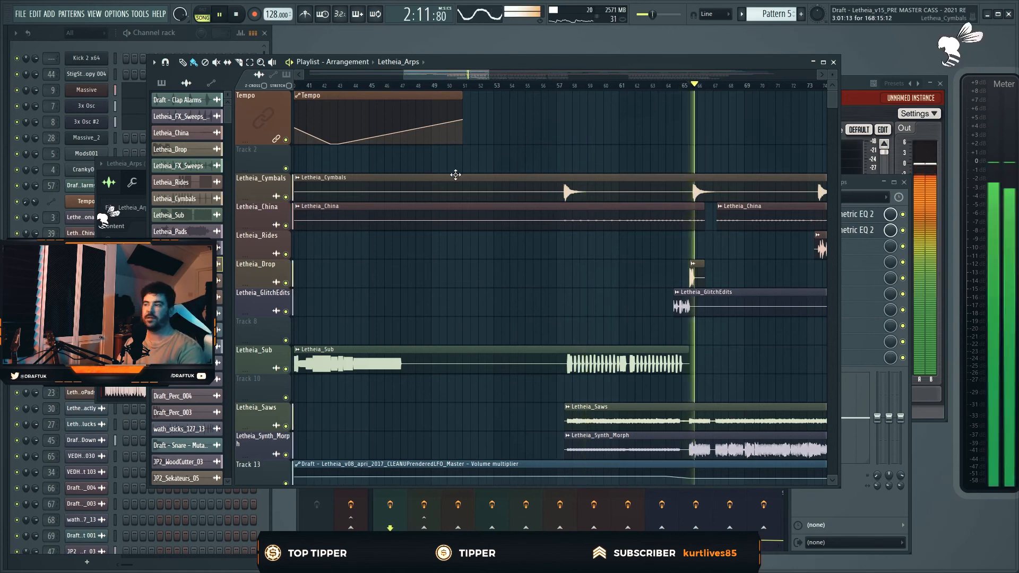
scroll(682, 216, down, 4)
scroll(521, 173, down, 2)
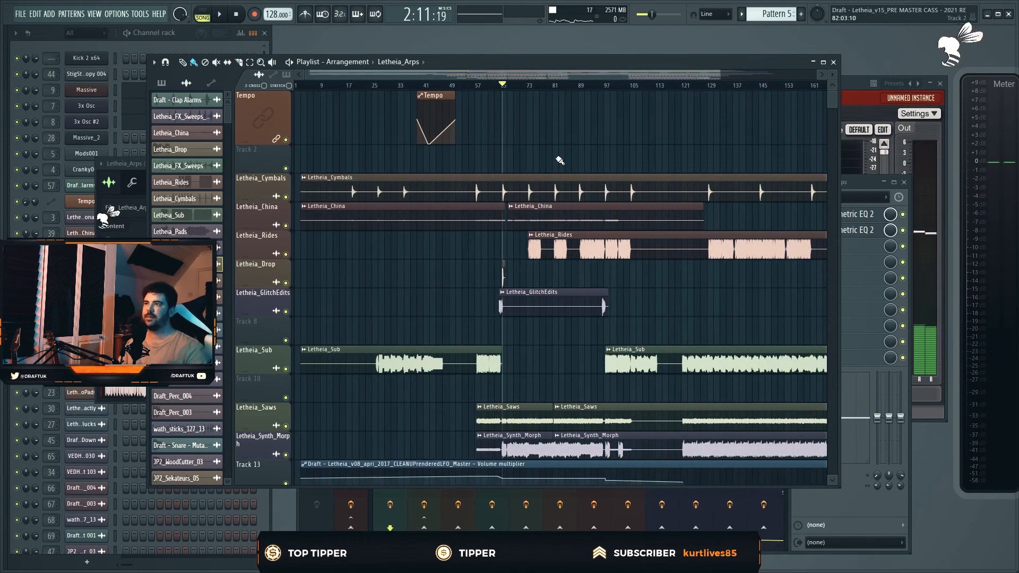
scroll(569, 181, down, 3)
scroll(568, 182, down, 1)
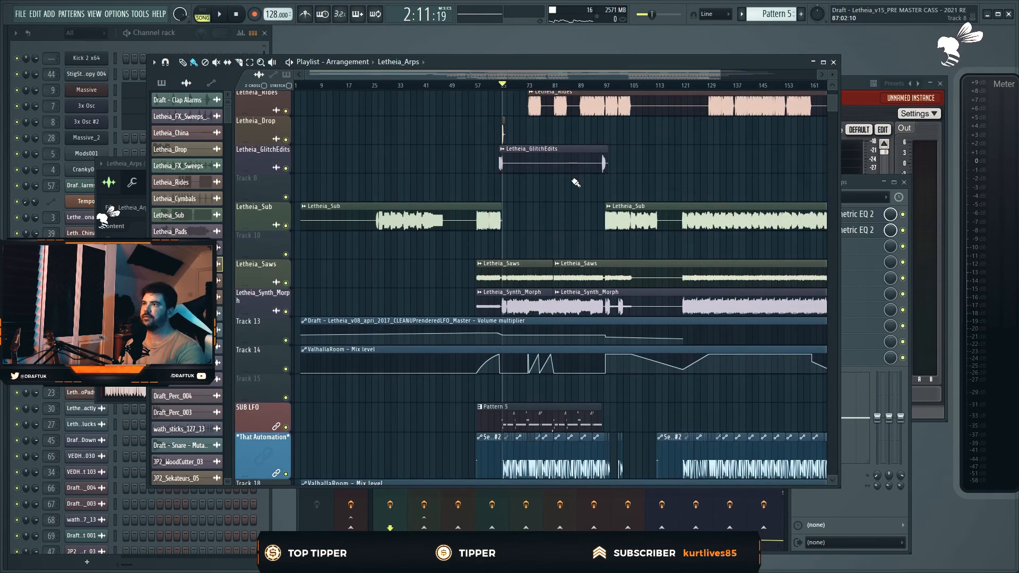
Play the mix from around bar 142 and look over the playlist tracks down to VEDH Crash 022.
scroll(675, 187, up, 1)
scroll(690, 183, down, 2)
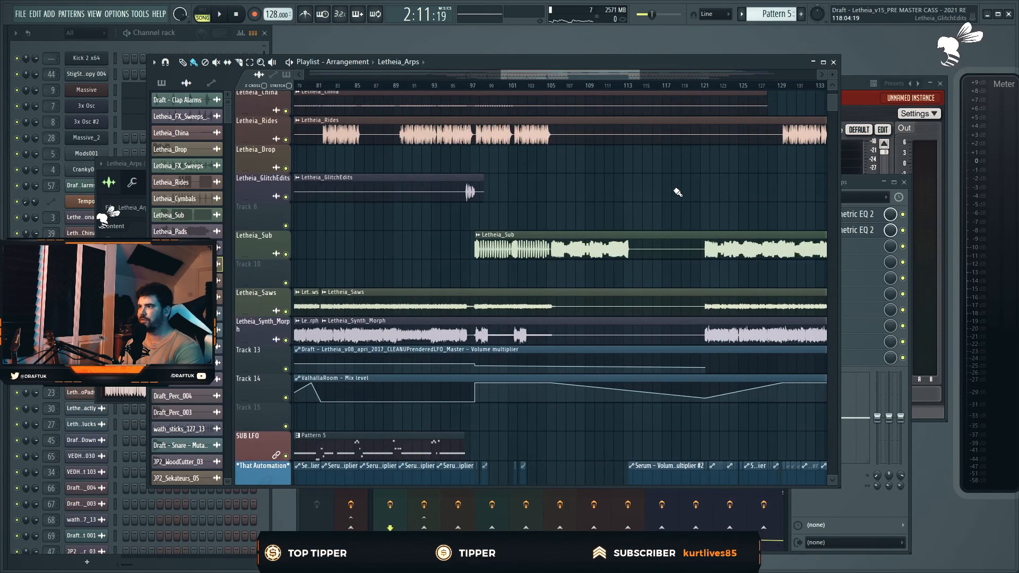
click(664, 86)
key(space)
scroll(721, 164, up, 5)
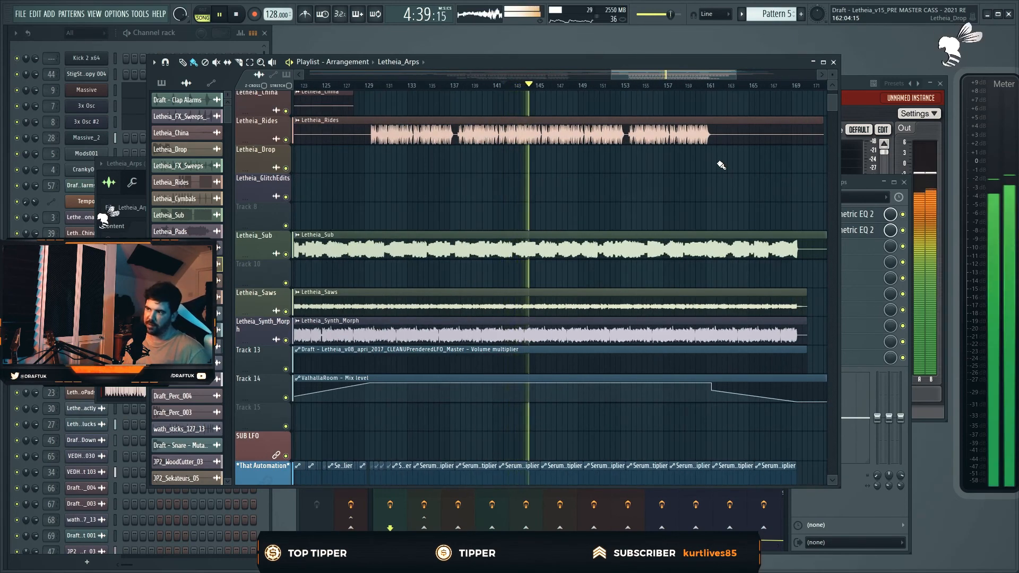
scroll(721, 165, up, 3)
scroll(711, 191, down, 10)
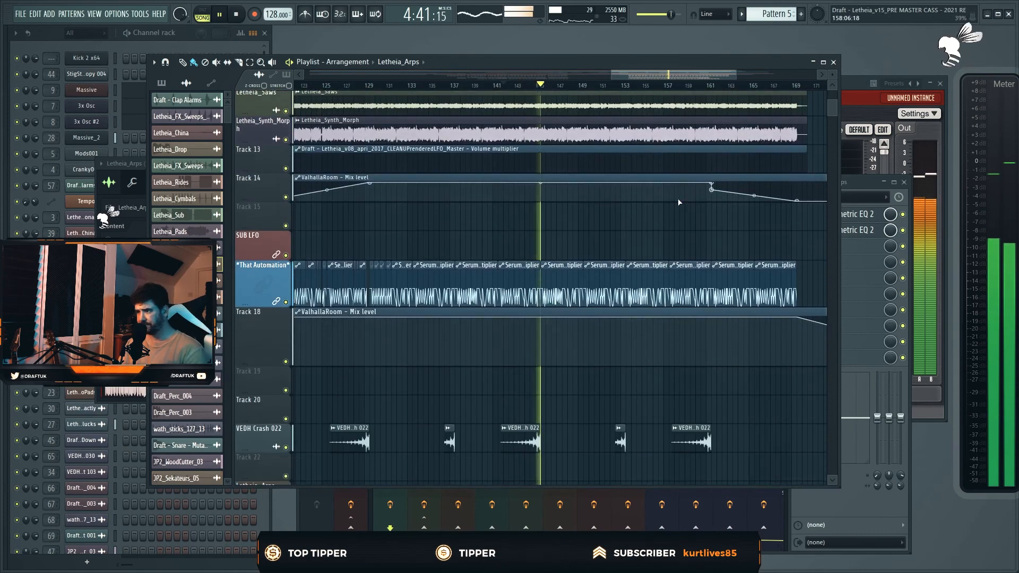
scroll(678, 201, down, 3)
scroll(678, 203, down, 2)
scroll(647, 168, up, 2)
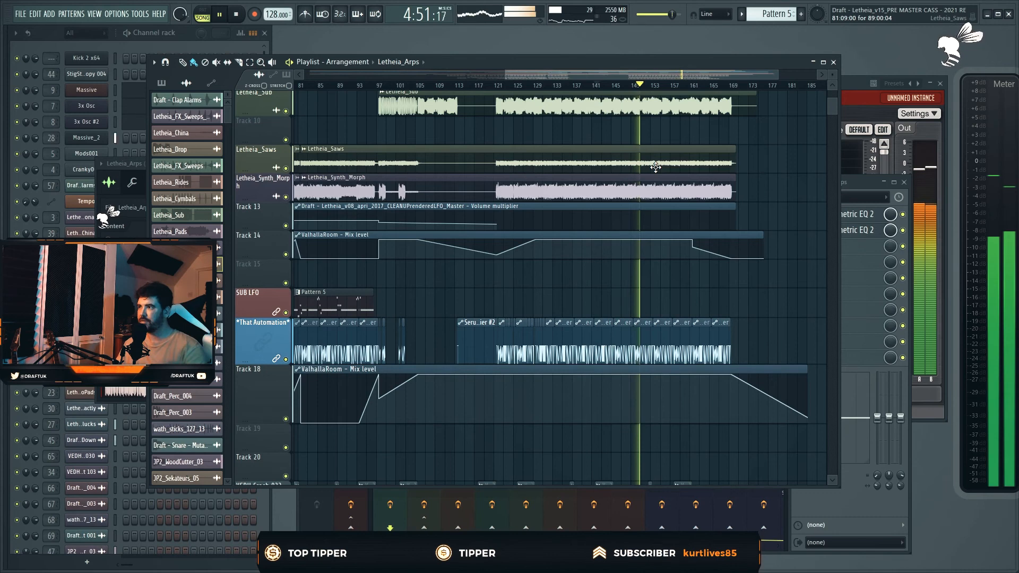
Stop playback and play the outro from just before bar 169, viewing the ends of the Saws, Synth_Morph and automation clips.
scroll(795, 192, up, 3)
key(space)
click(652, 86)
key(space)
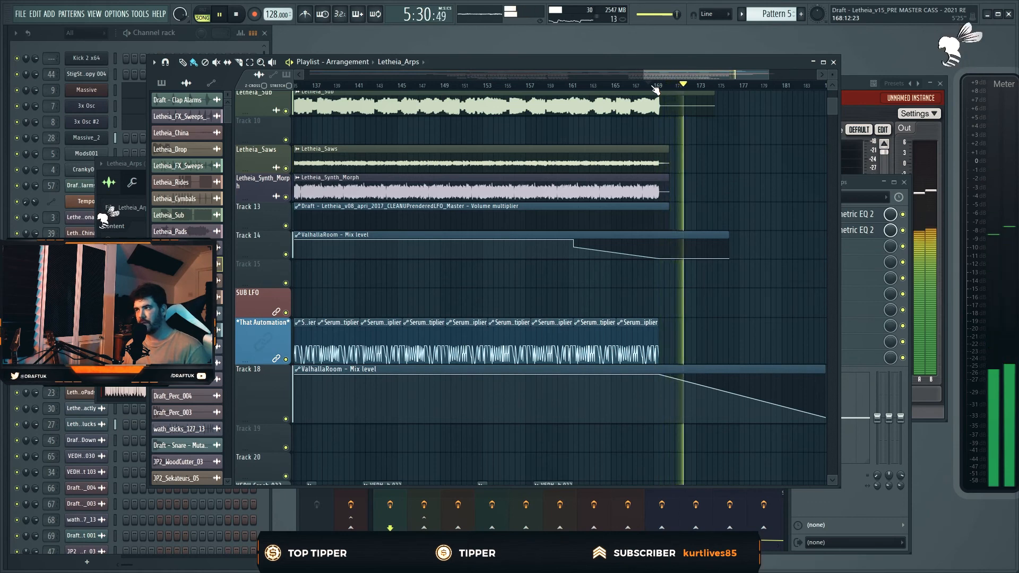
ctrl+scroll(748, 154, up, 2)
scroll(795, 178, up, 4)
scroll(794, 179, up, 2)
scroll(795, 179, down, 8)
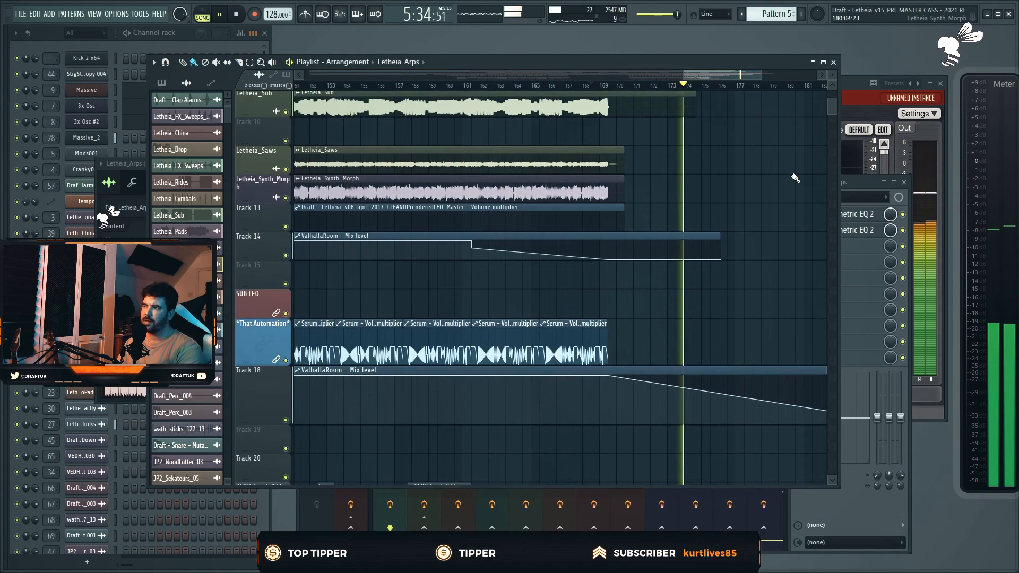
Follow the outro on the lower tracks from VEDH Crash 022 to Letheia_Pads past bar 177, then stop playback.
ctrl+scroll(795, 178, up, 2)
scroll(795, 178, down, 2)
ctrl+scroll(795, 179, down, 3)
scroll(795, 179, down, 8)
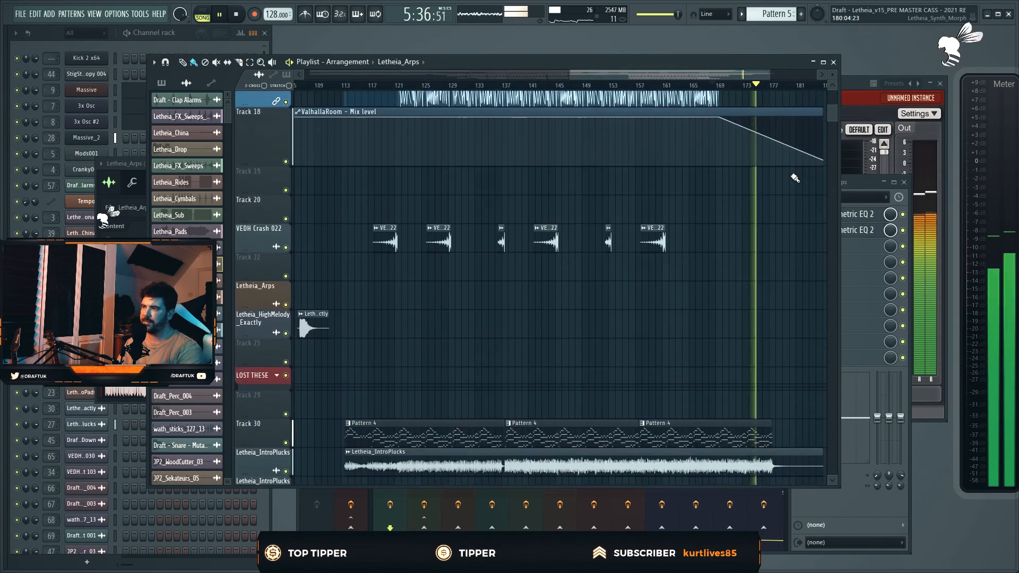
scroll(795, 178, down, 1)
ctrl+scroll(796, 270, up, 3)
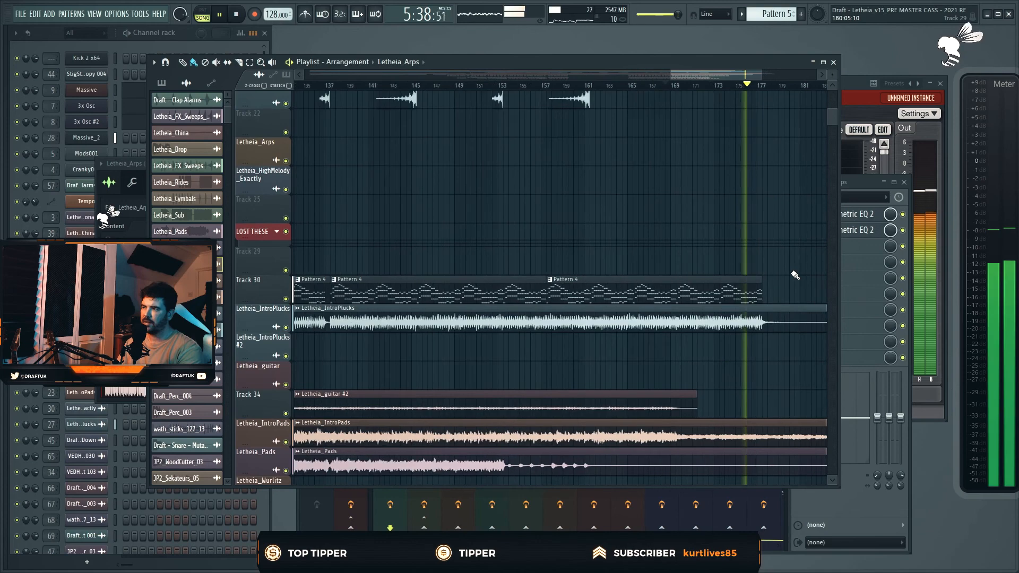
ctrl+scroll(791, 272, up, 2)
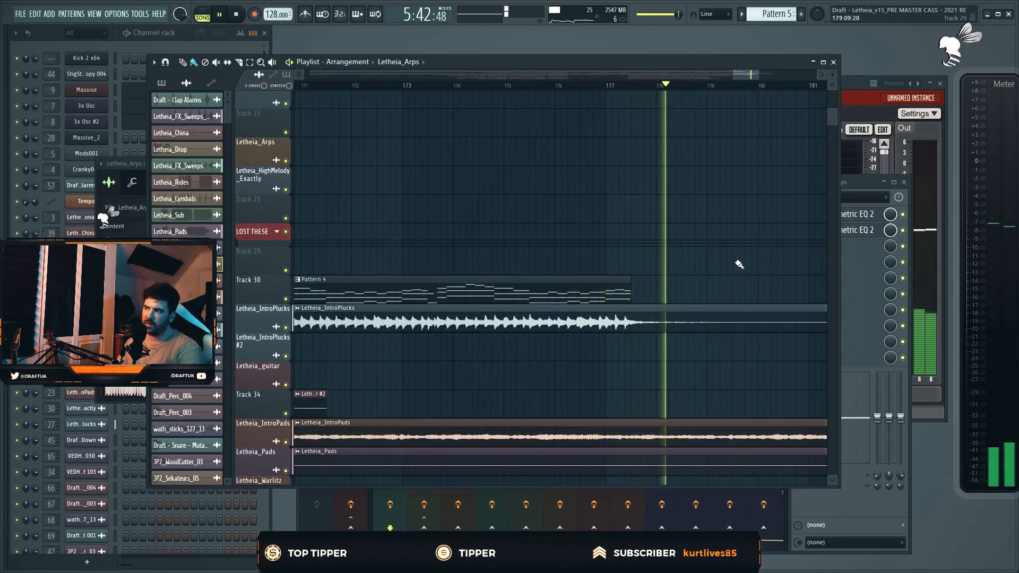
ctrl+scroll(739, 264, down, 2)
ctrl+scroll(739, 264, down, 3)
key(space)
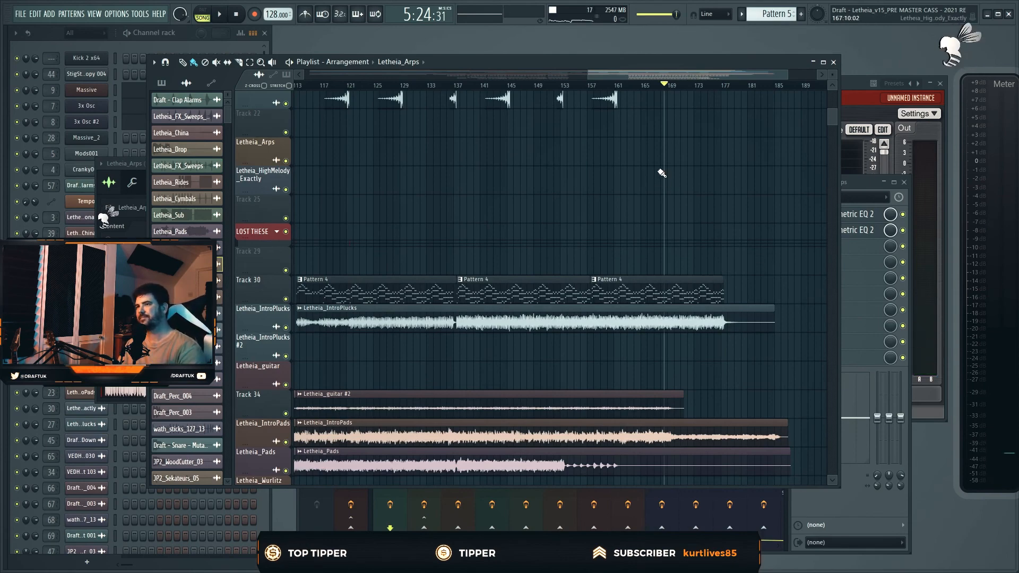
Inspect Pattern 4's Massive_2 notes in the piano roll from two Track 30 clips, then return to the playlist.
double_click(638, 288)
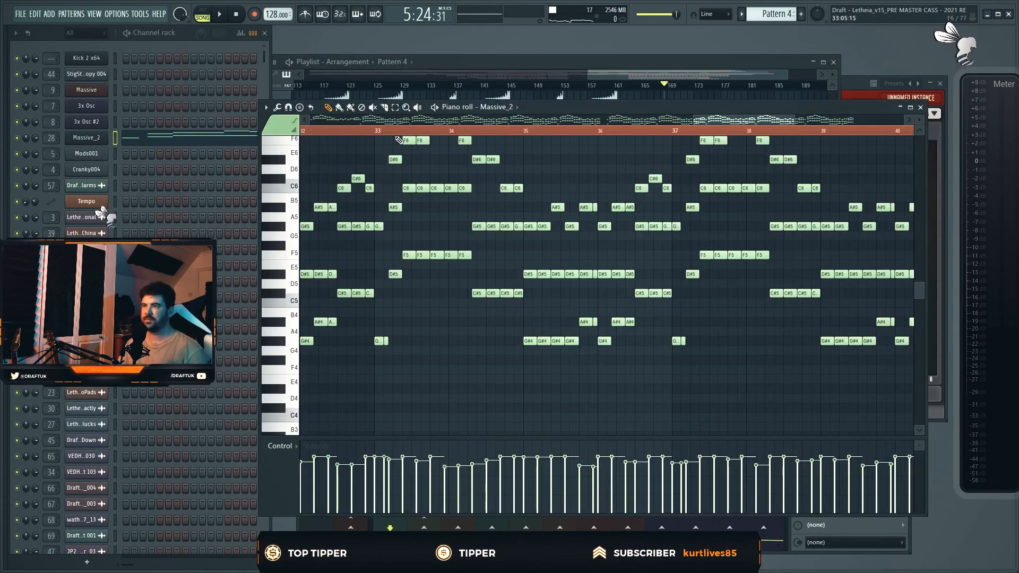
click(920, 107)
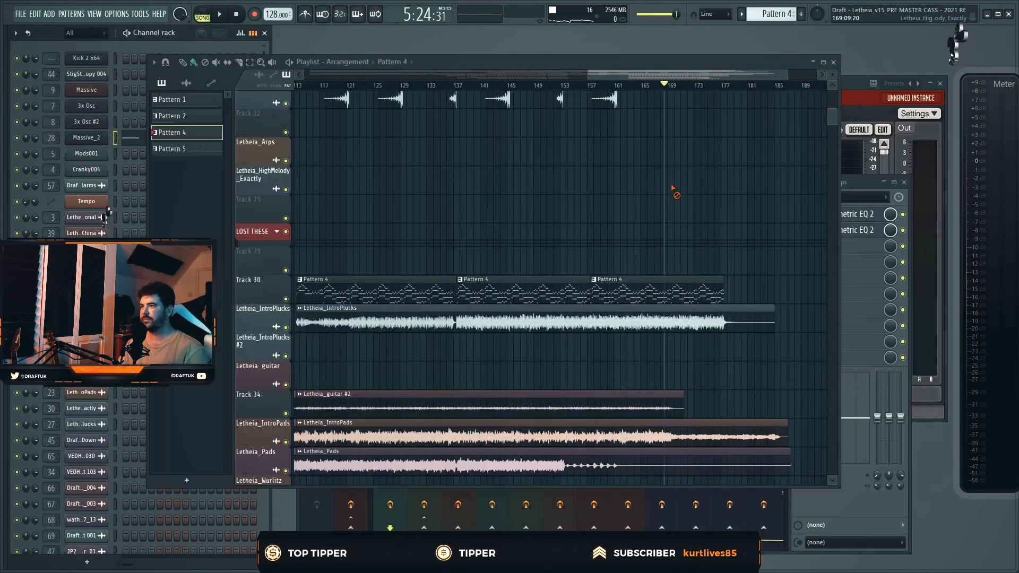
double_click(518, 284)
click(920, 108)
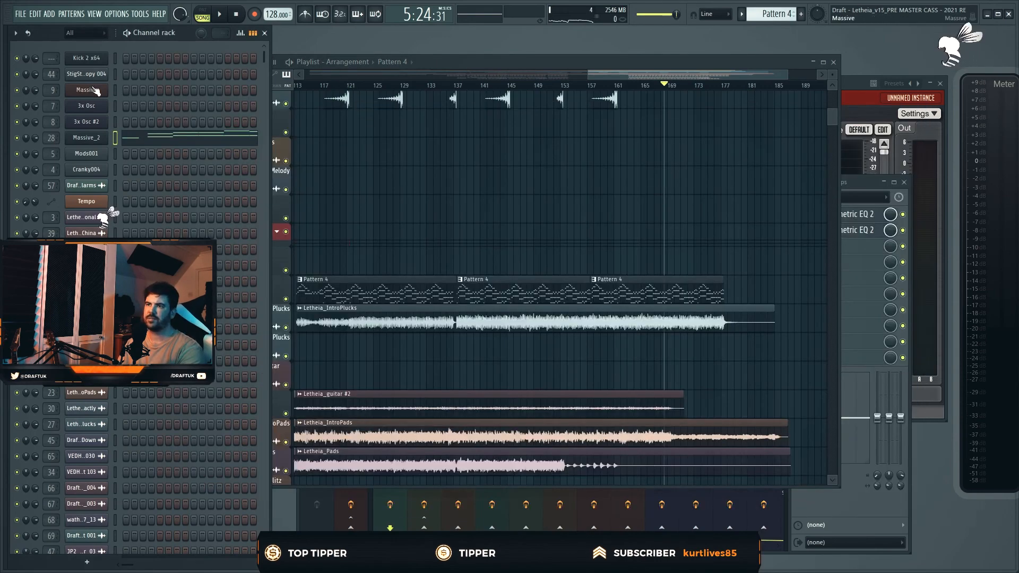
click(595, 225)
Review the whole arrangement from the Tempo track down to the hi-hat and kick tracks and back up to Letheia_Sub.
scroll(595, 225, down, 3)
scroll(594, 212, up, 5)
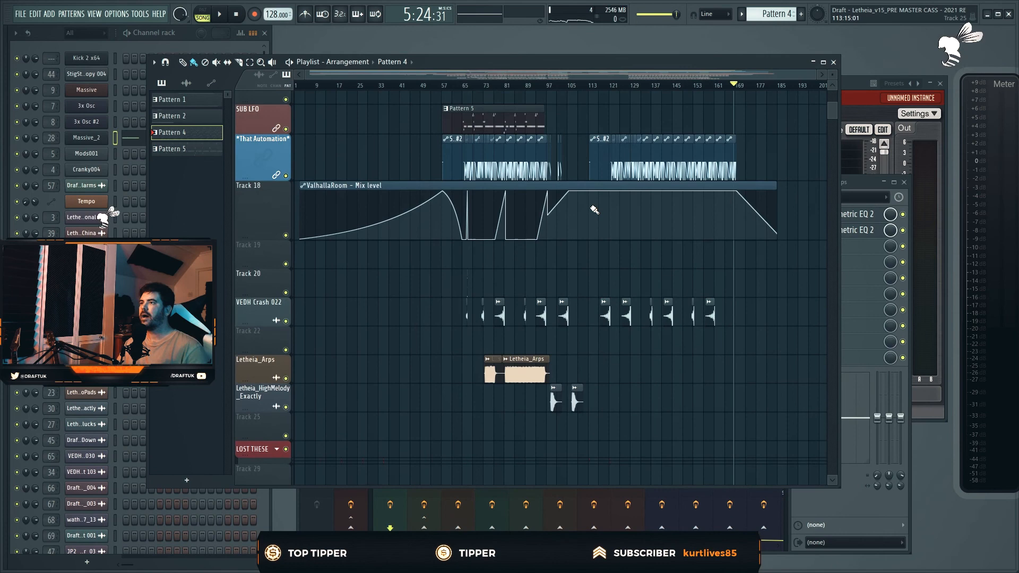
scroll(594, 210, up, 10)
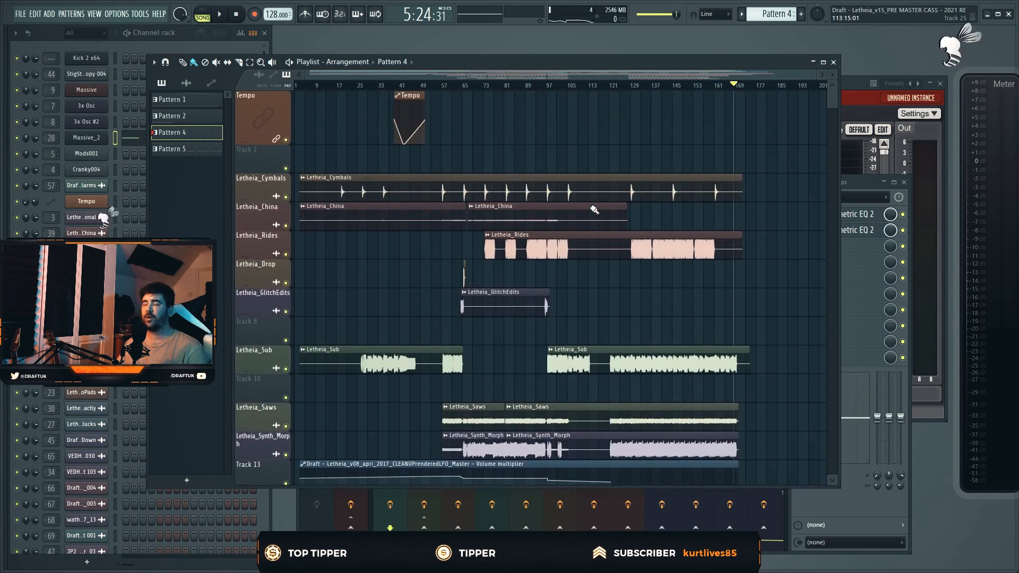
scroll(789, 188, down, 5)
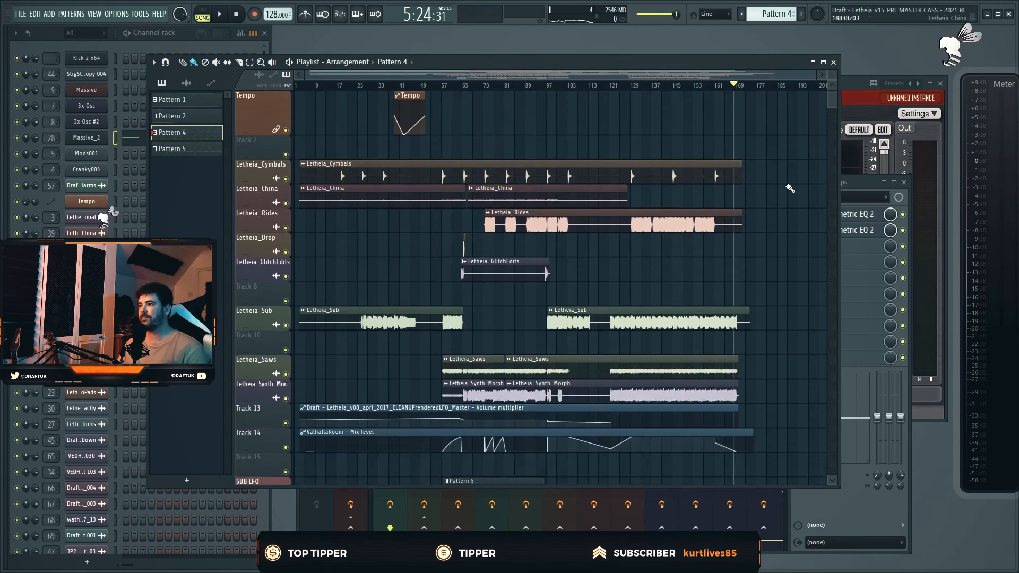
scroll(789, 188, down, 20)
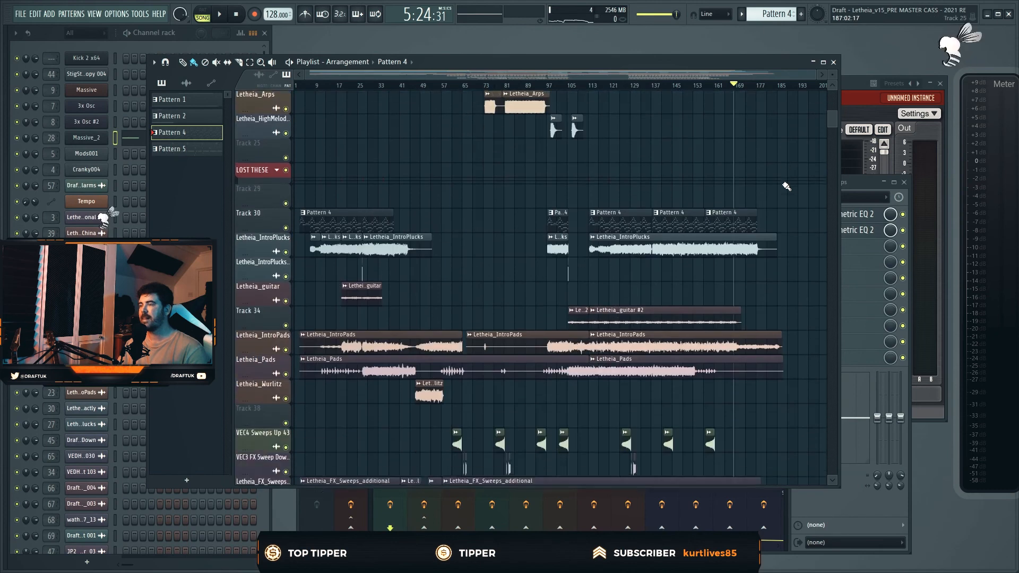
scroll(786, 186, down, 12)
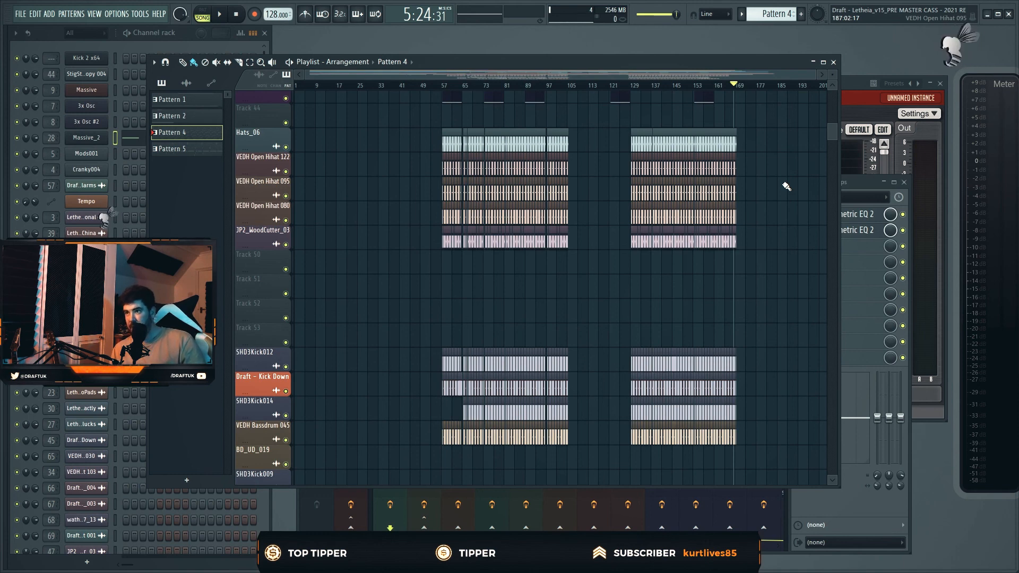
scroll(786, 186, up, 6)
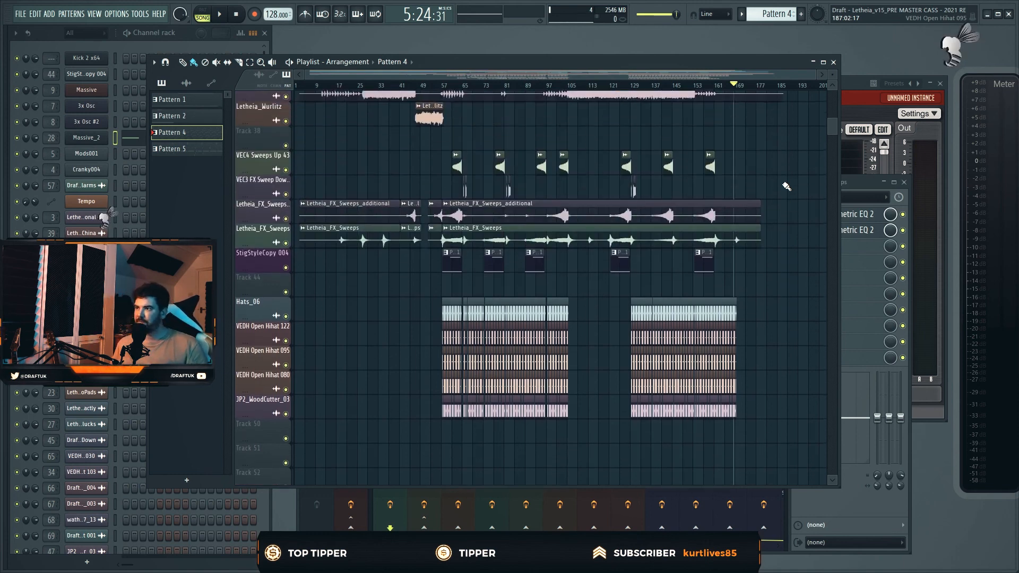
scroll(786, 186, up, 8)
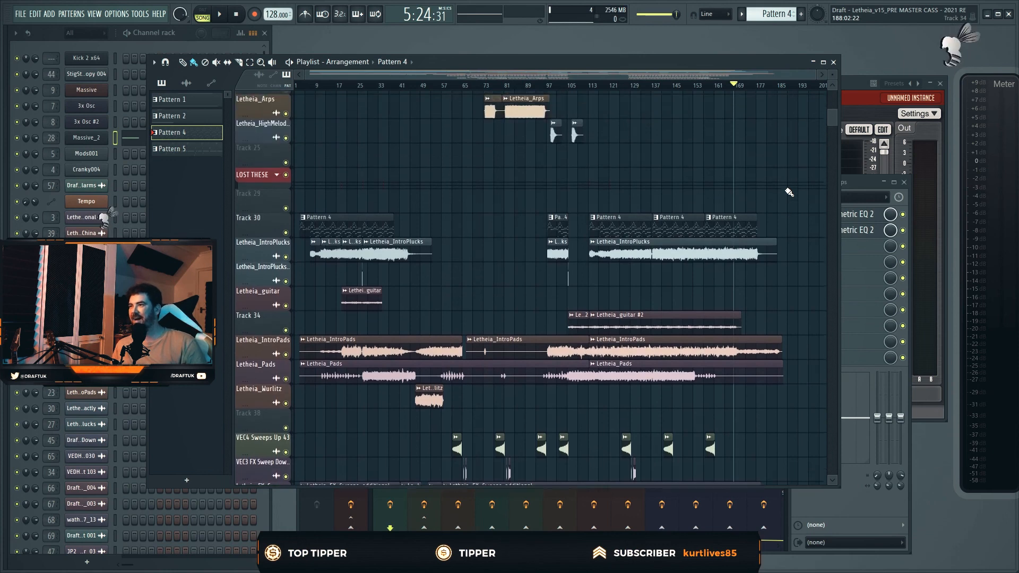
scroll(600, 180, up, 12)
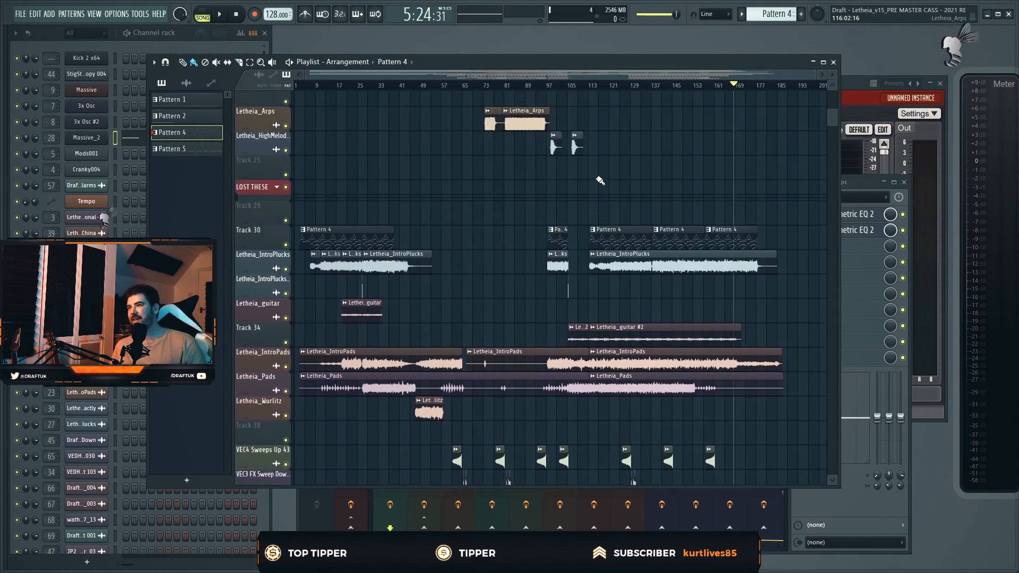
scroll(600, 180, up, 5)
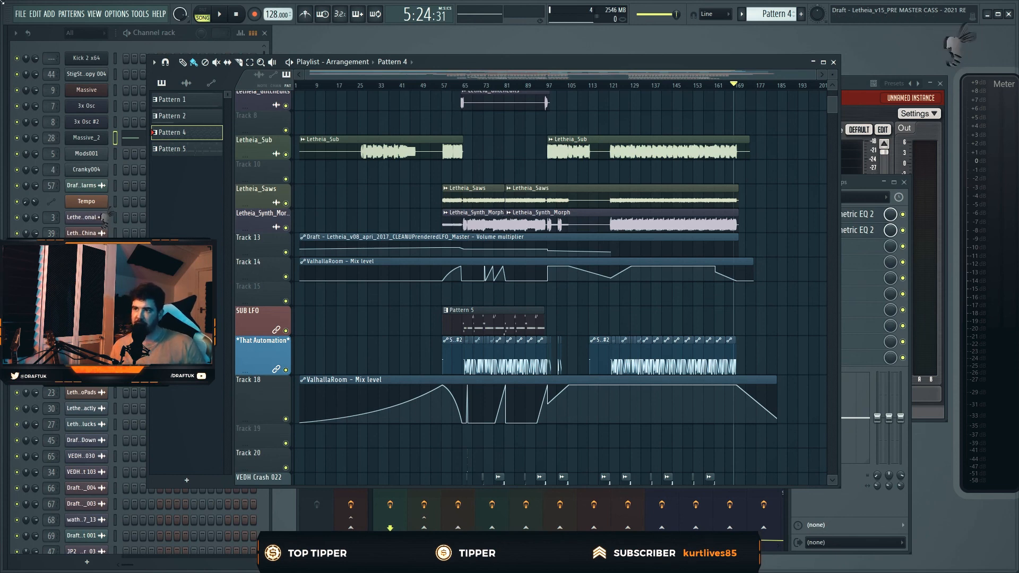
View and close the Massive channel's synth, then look over the playlist from Letheia_Sub to the FX sweeps and back.
click(87, 89)
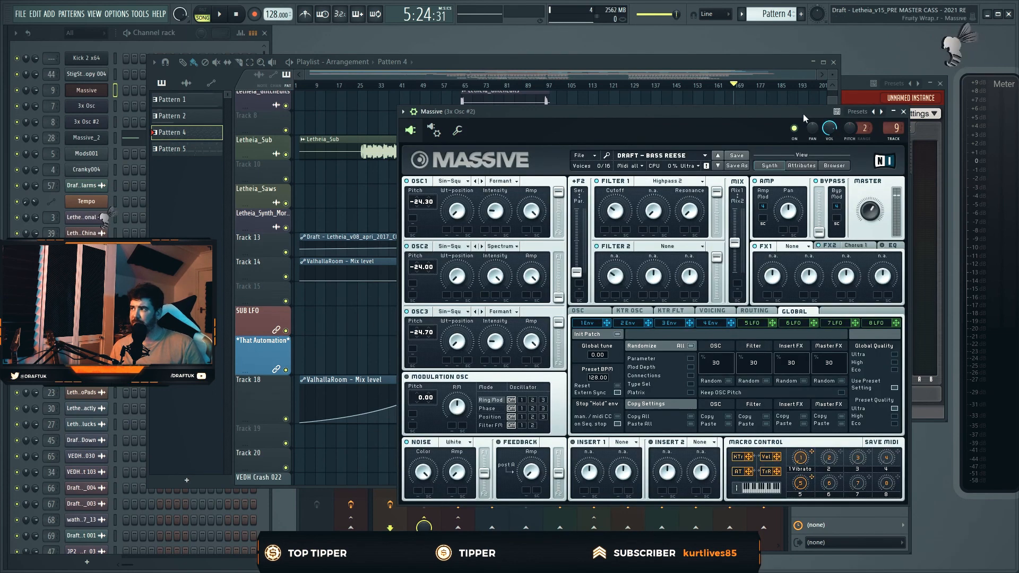
click(903, 112)
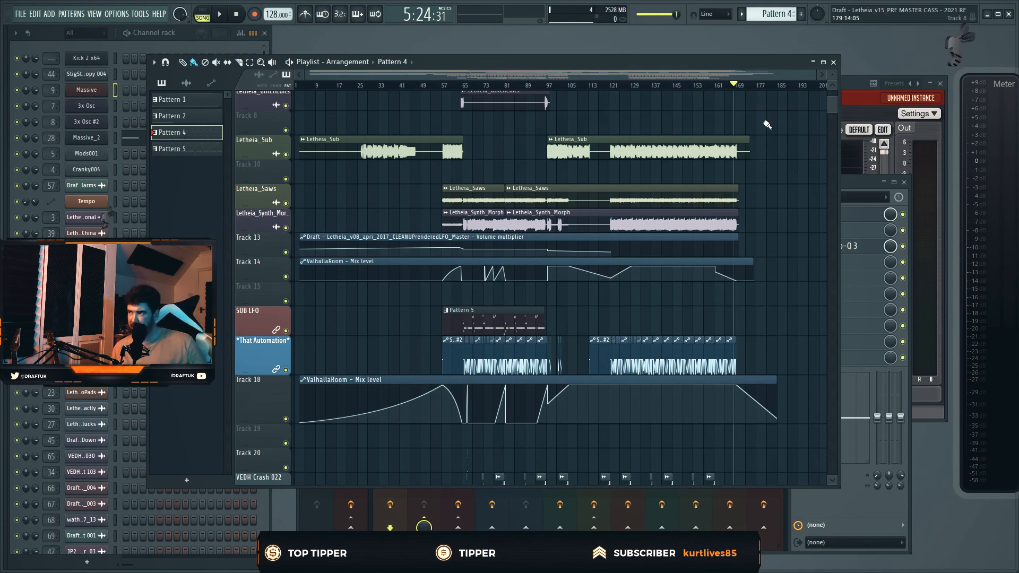
scroll(767, 125, down, 9)
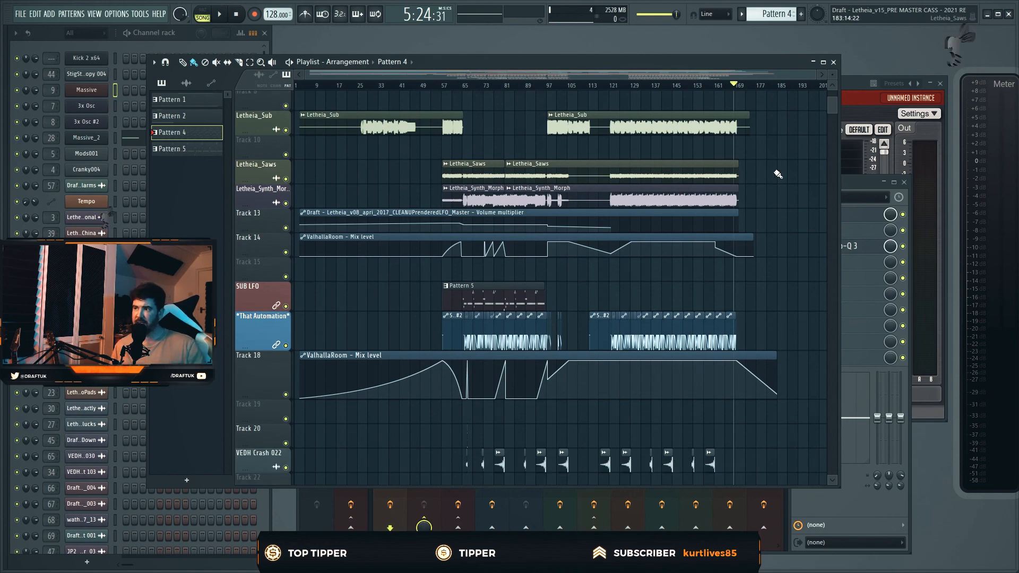
scroll(773, 177, down, 20)
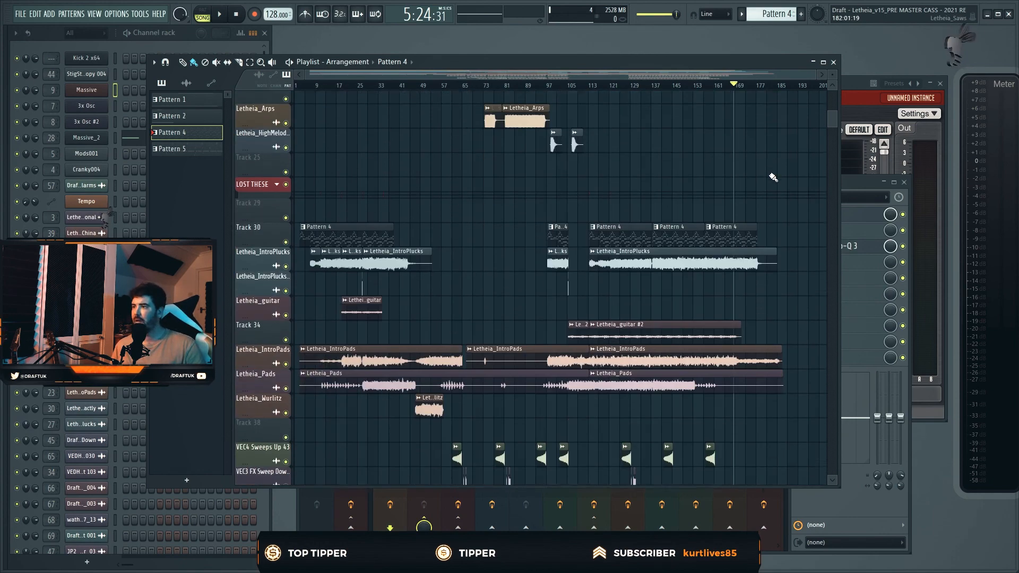
scroll(773, 177, up, 20)
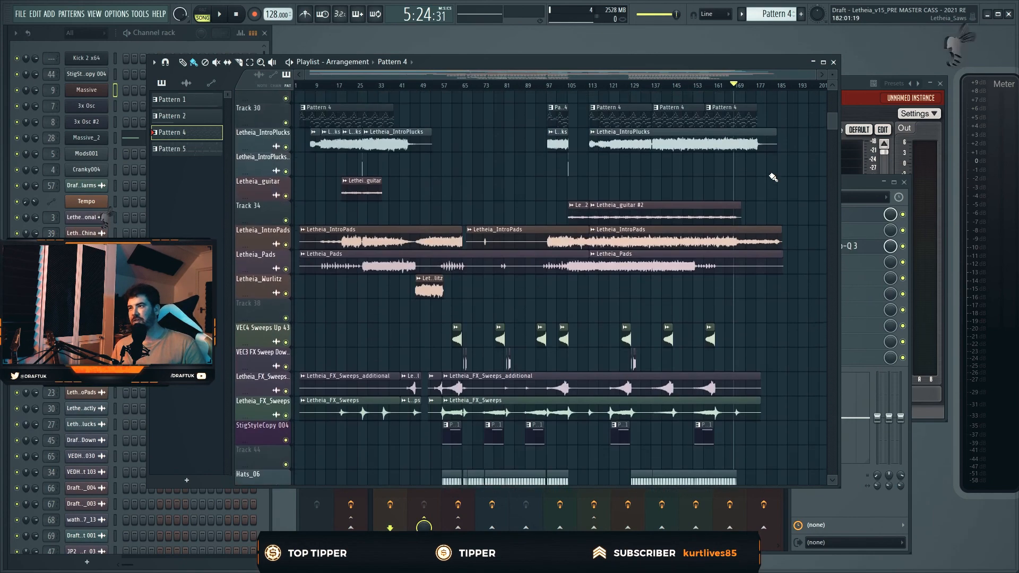
scroll(763, 168, up, 3)
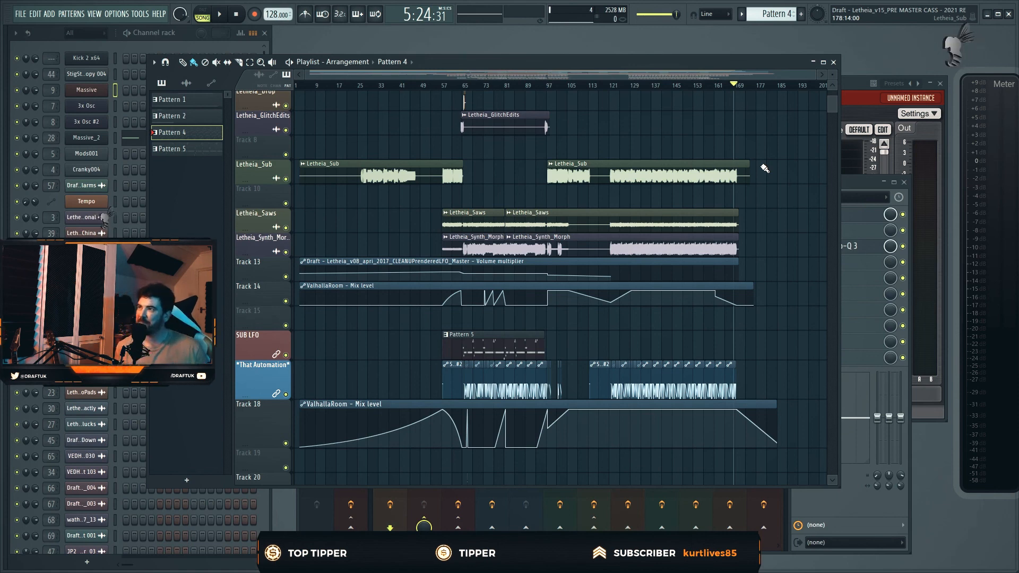
Check the channel rack, then return to the playlist and examine the Letheia_GlitchEdits section between about bars 61 and 105.
key(F6)
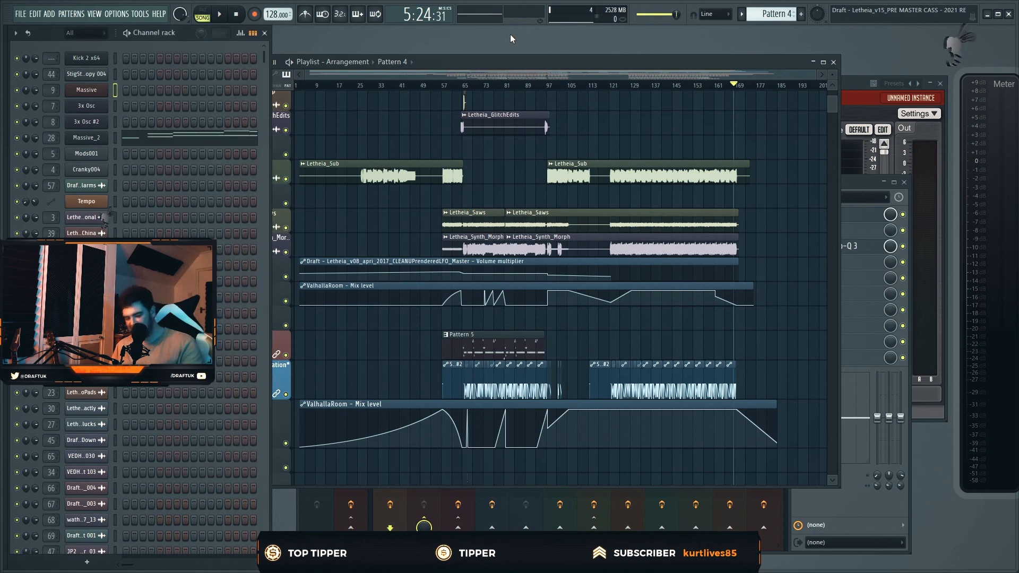
click(645, 122)
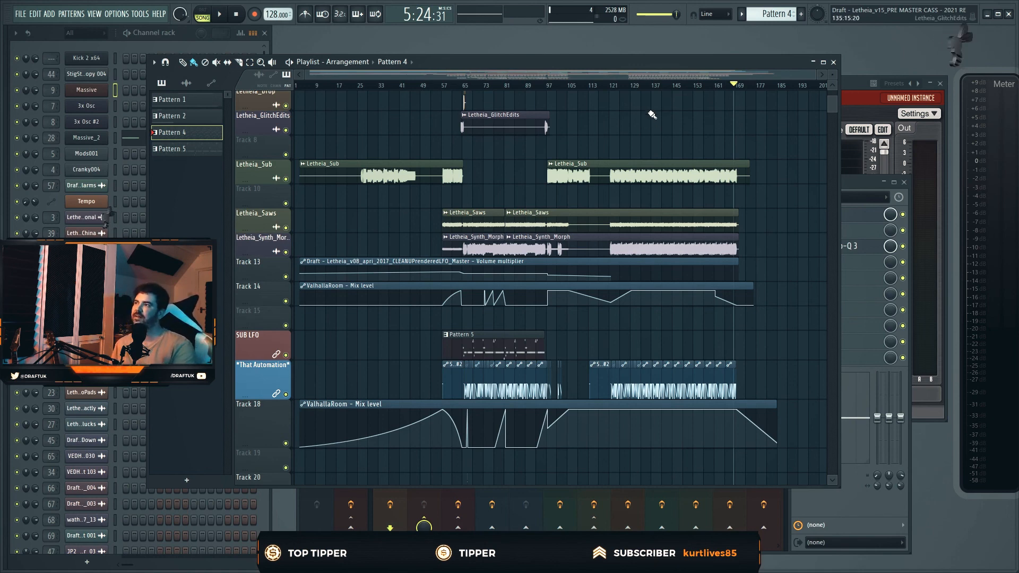
scroll(653, 115, up, 3)
scroll(505, 127, up, 5)
scroll(507, 125, down, 3)
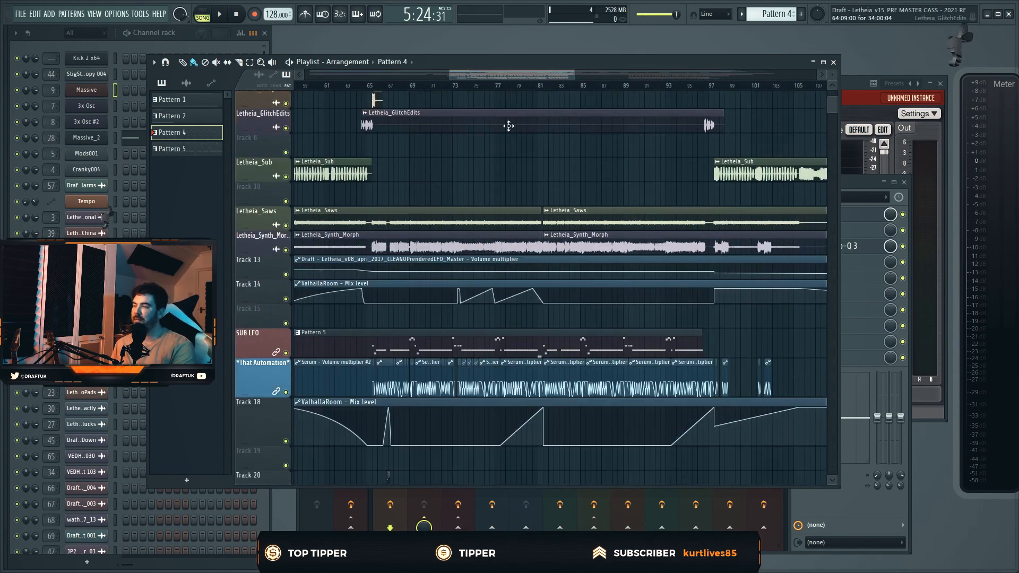
scroll(631, 177, up, 2)
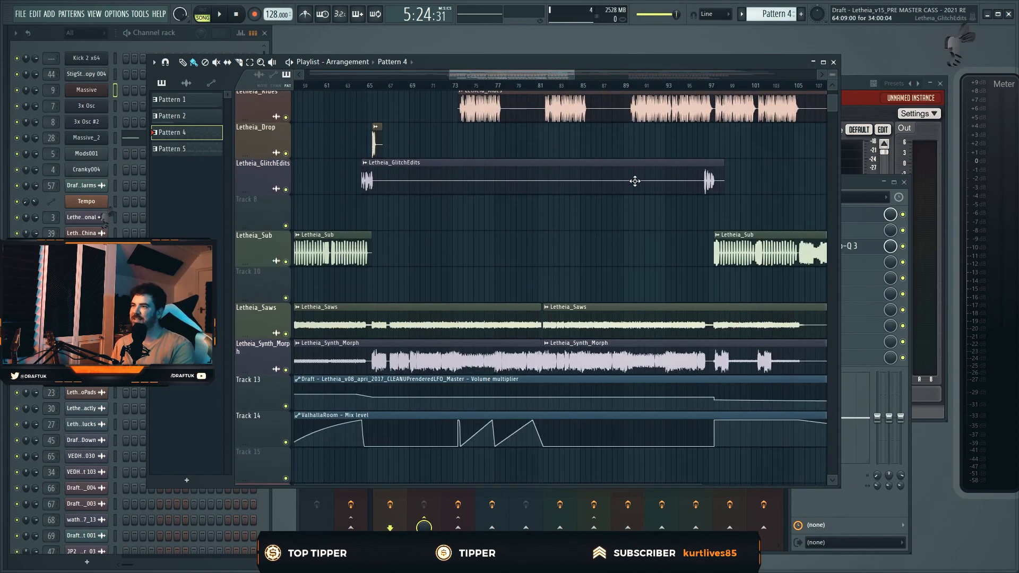